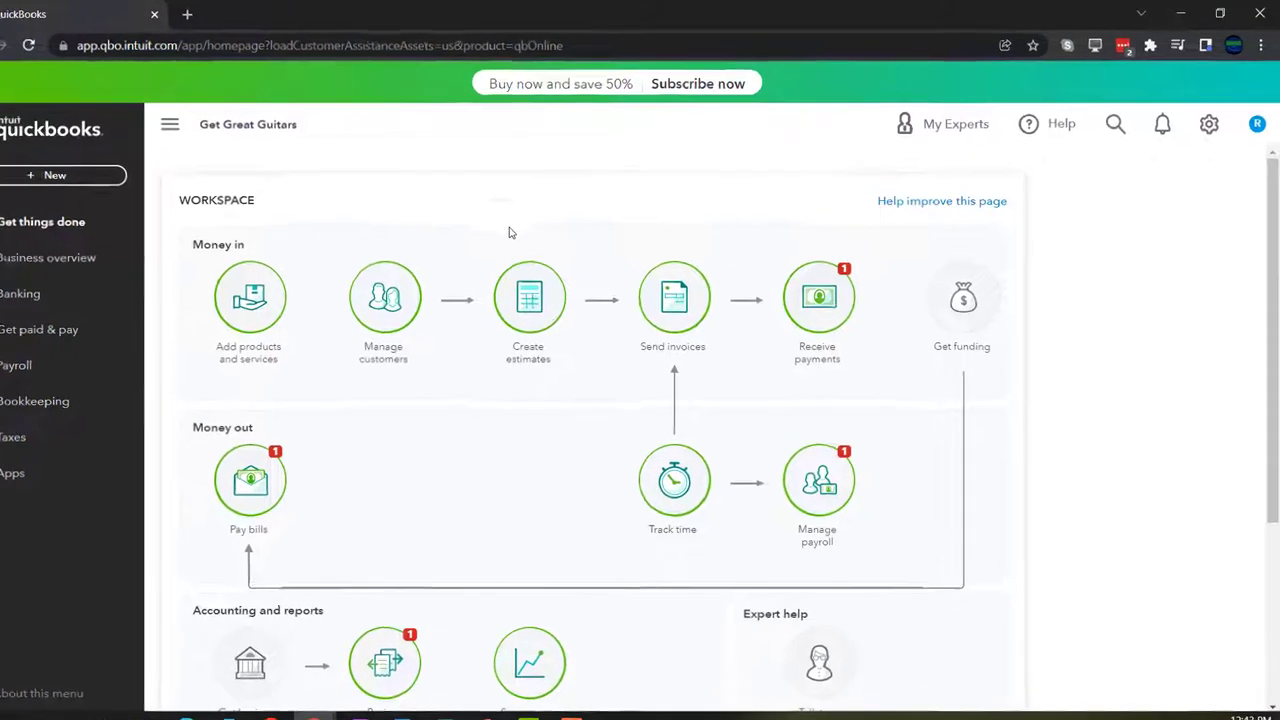
# Enlarge the Get Great Guitars homepage and look over the company settings and tools options
pyautogui.hotkey('ctrl', '+')
pyautogui.hotkey('ctrl', '+')
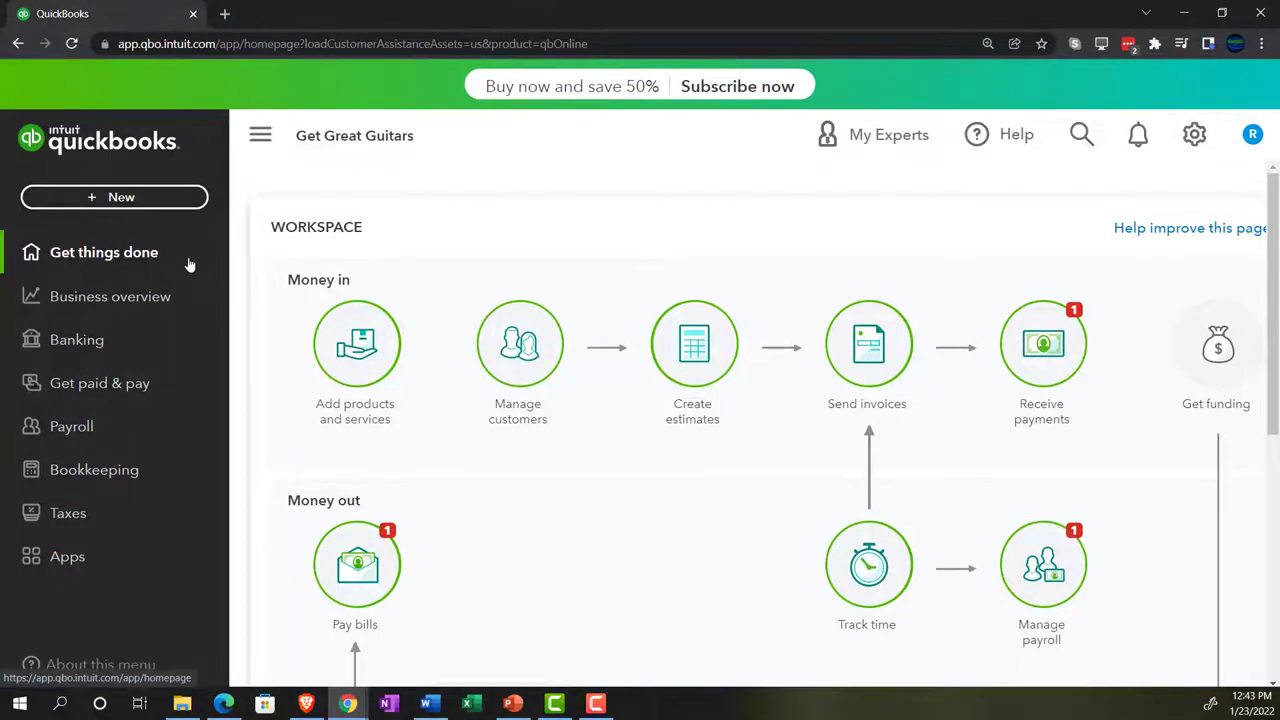
pyautogui.click(1191, 137)
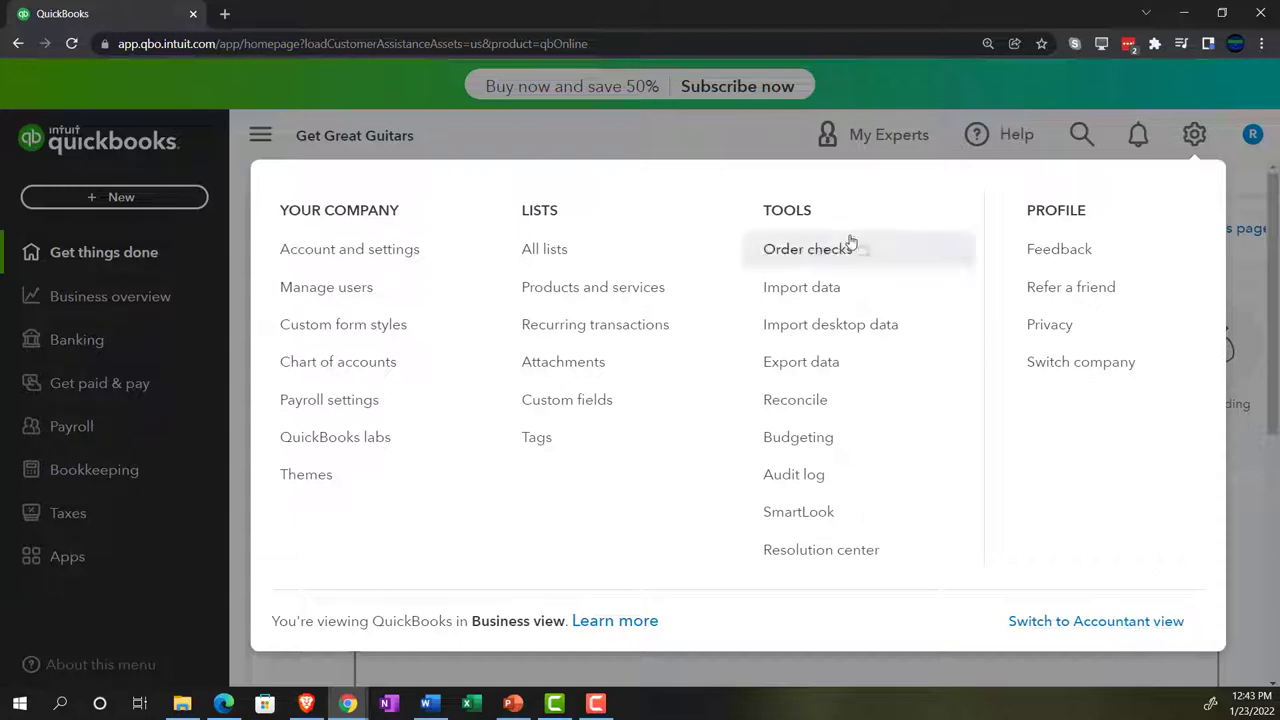
pyautogui.click(689, 130)
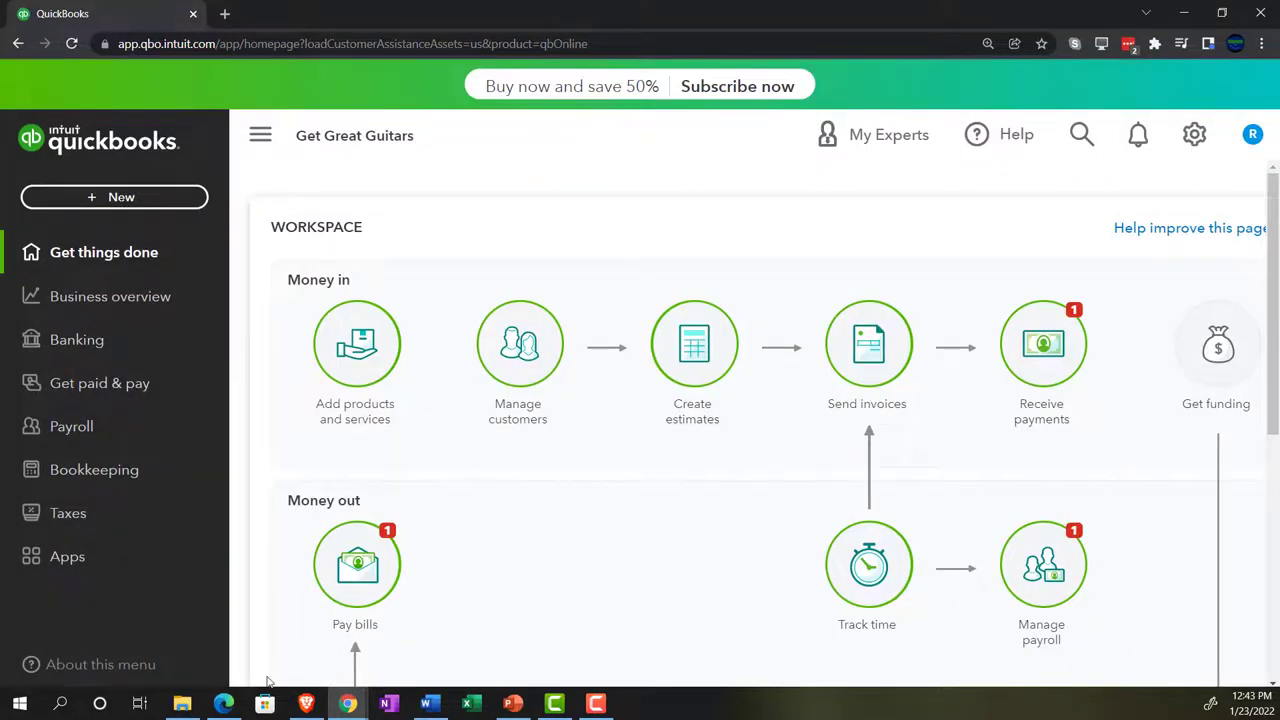
# Switch to the sample company in Microsoft Edge, view the Taxes options, and return to the Get Great Guitars company
pyautogui.click(224, 704)
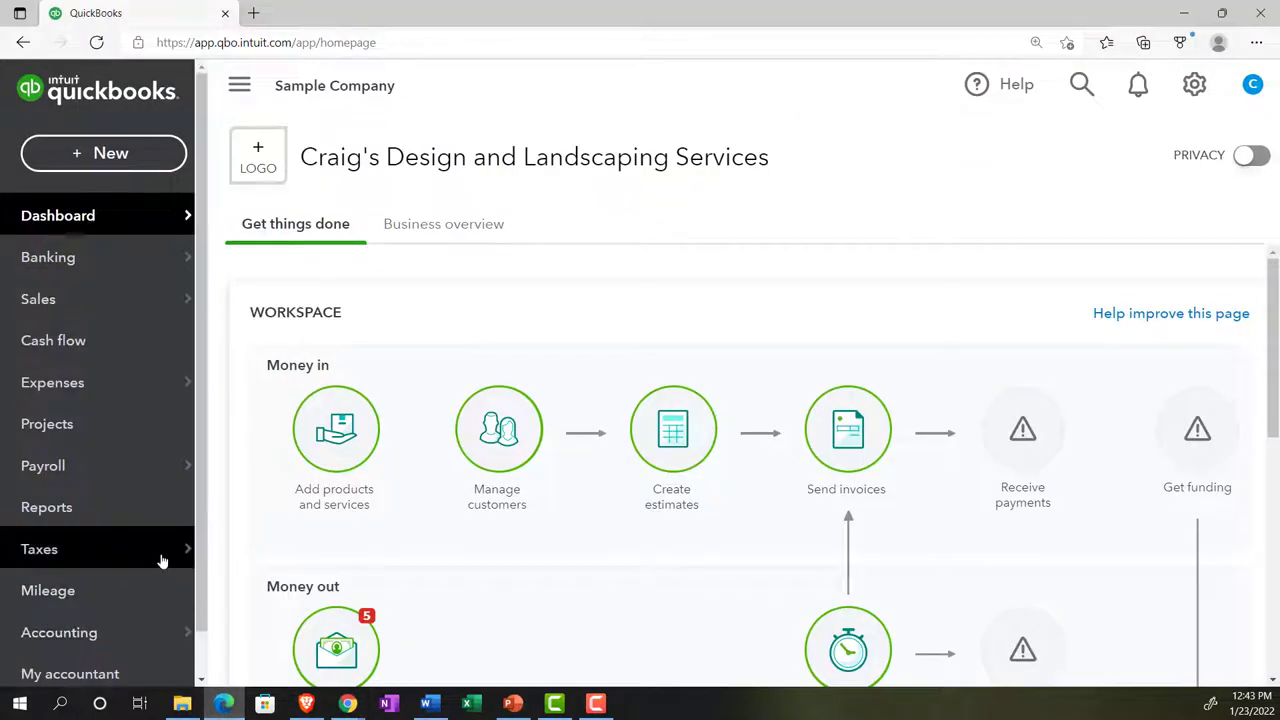
pyautogui.moveTo(162, 561)
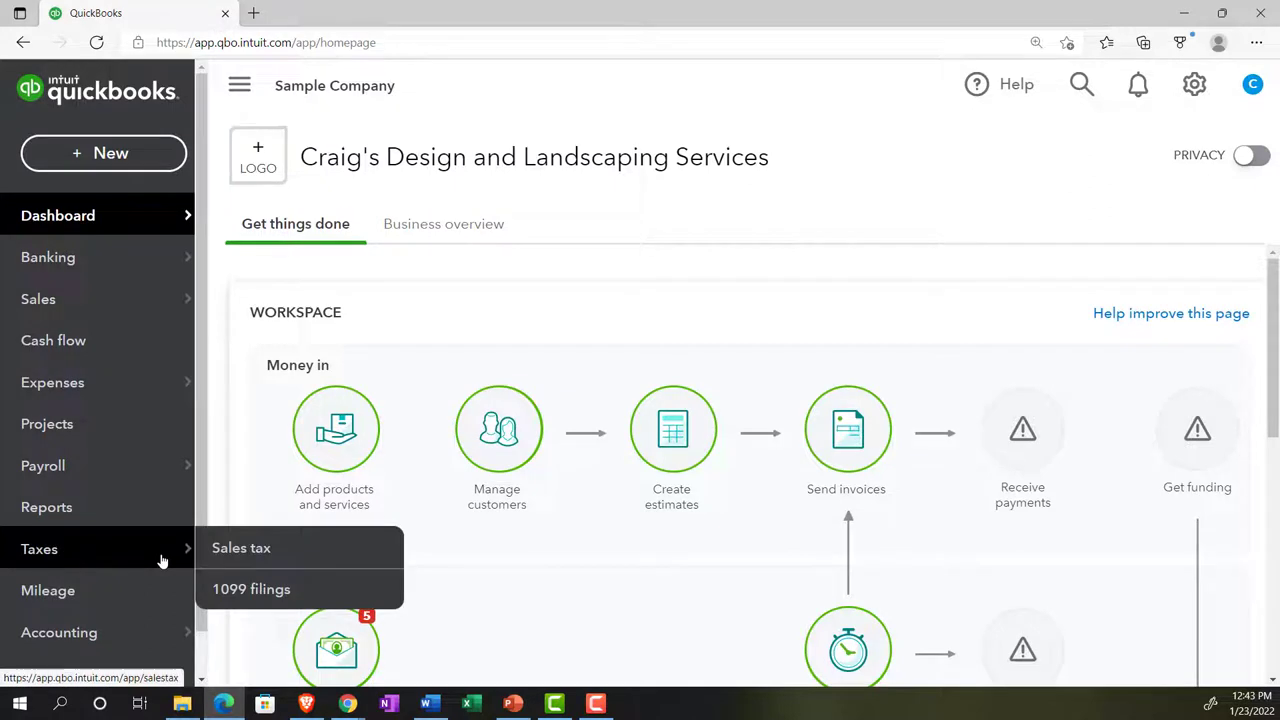
pyautogui.click(224, 704)
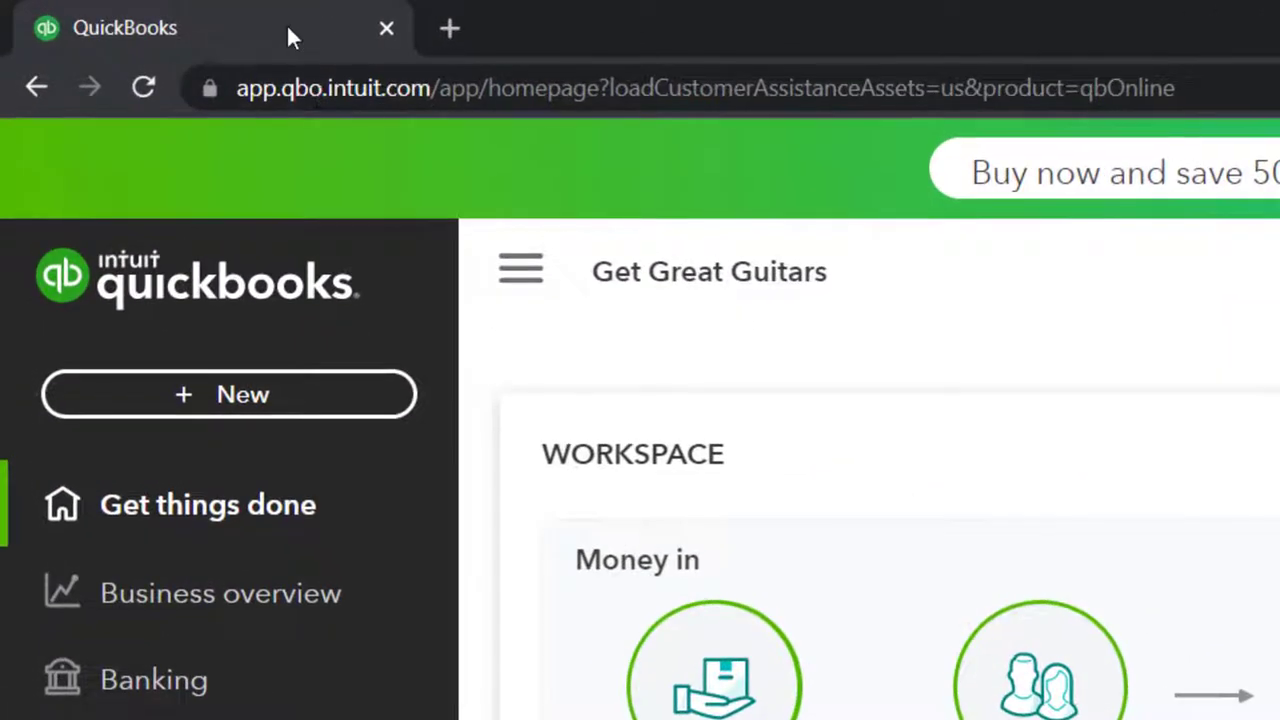
# Duplicate the Get Great Guitars homepage browser tab three times
pyautogui.rightClick(288, 30)
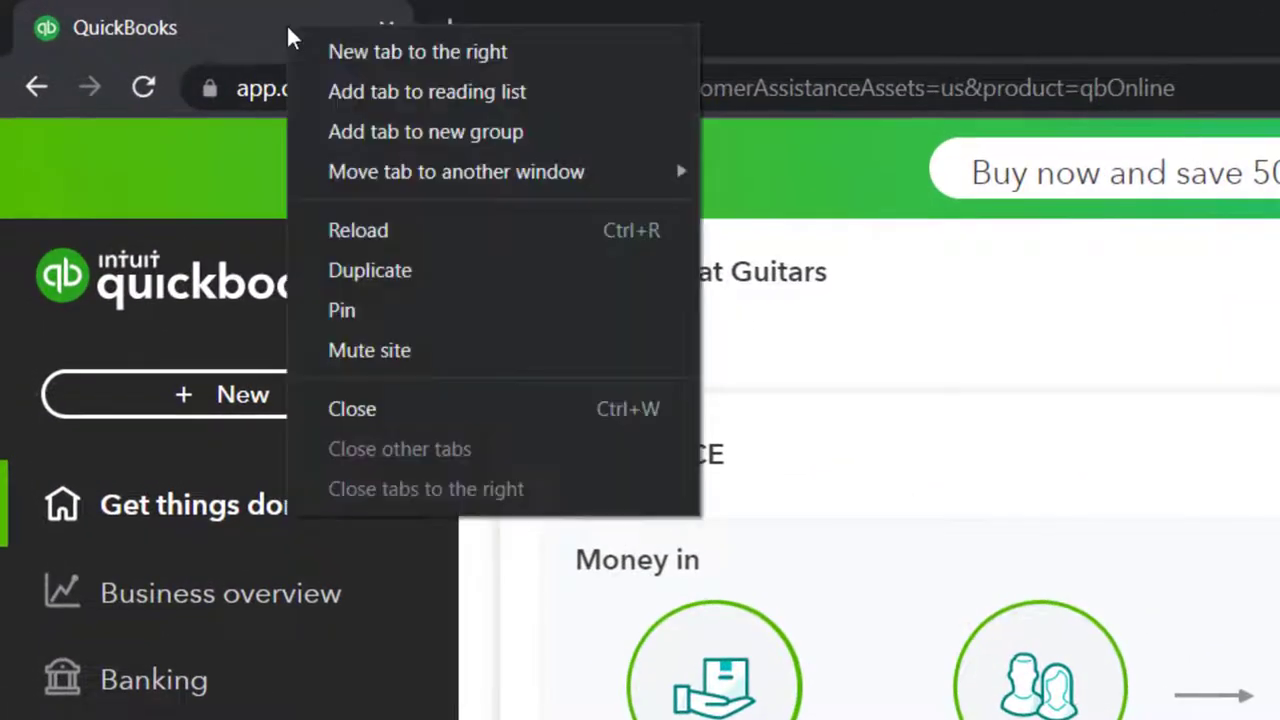
pyautogui.click(366, 254)
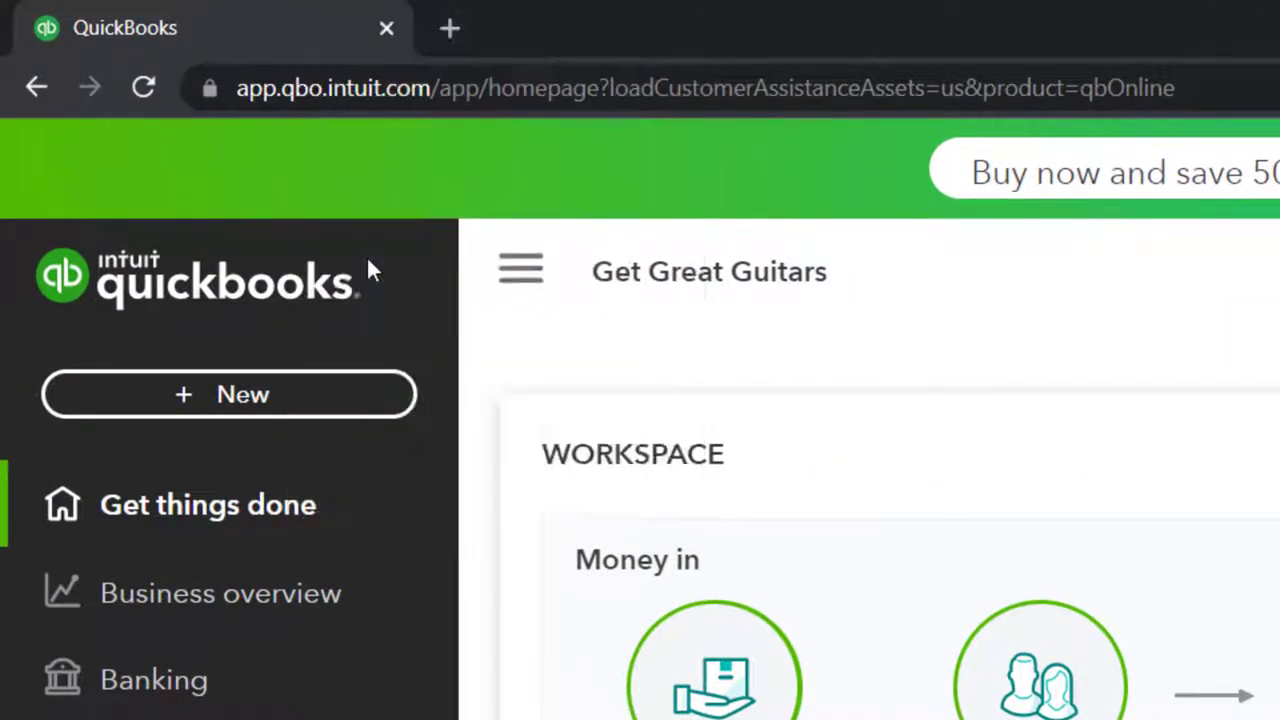
pyautogui.click(295, 19)
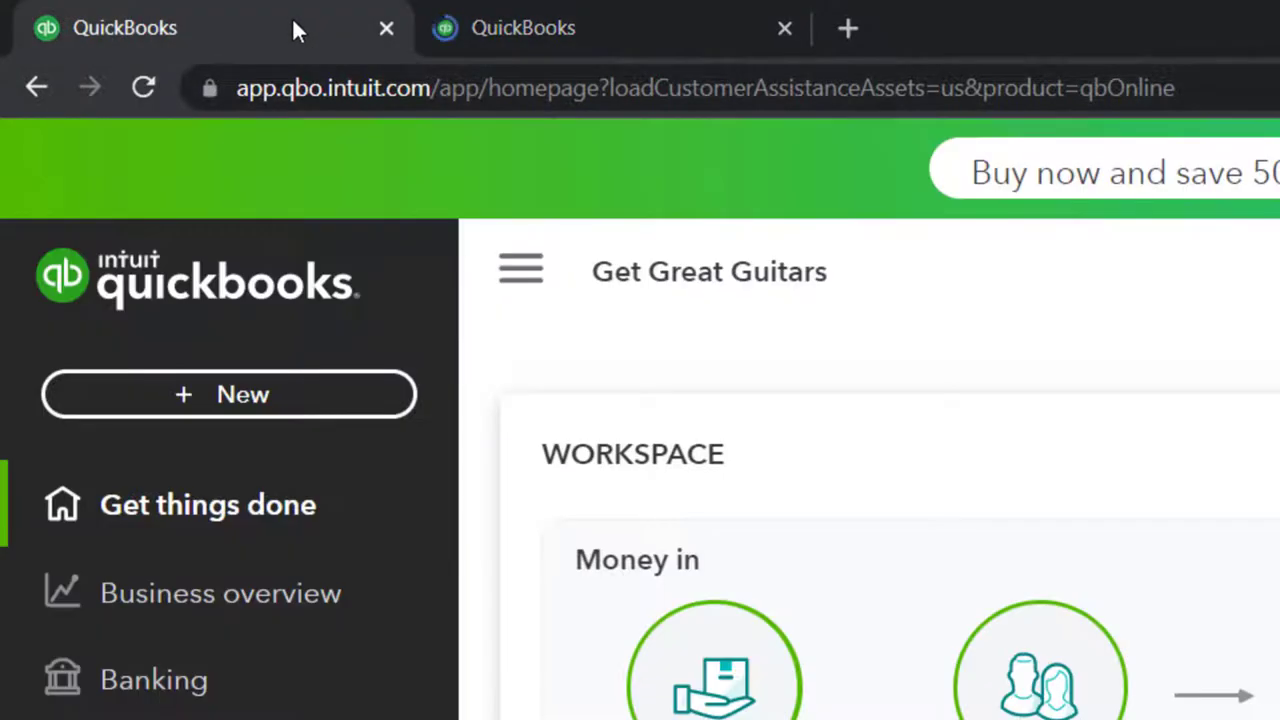
pyautogui.rightClick(292, 17)
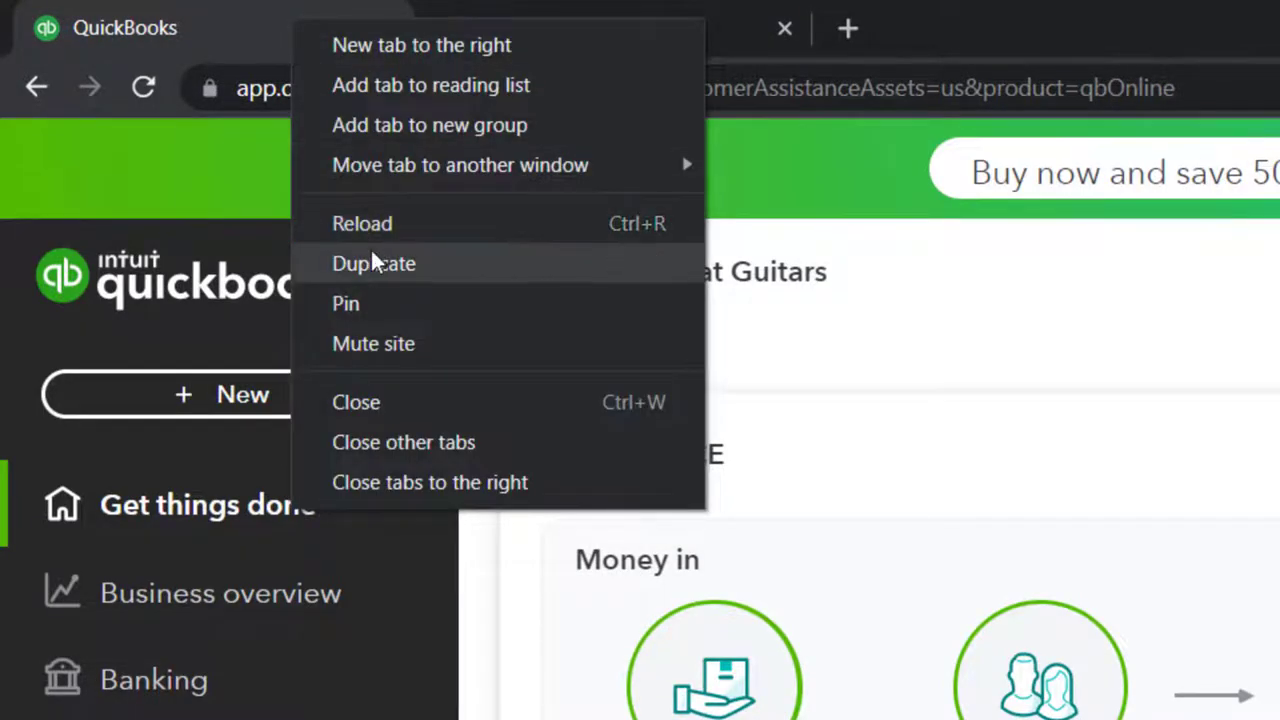
pyautogui.click(370, 247)
pyautogui.click(294, 20)
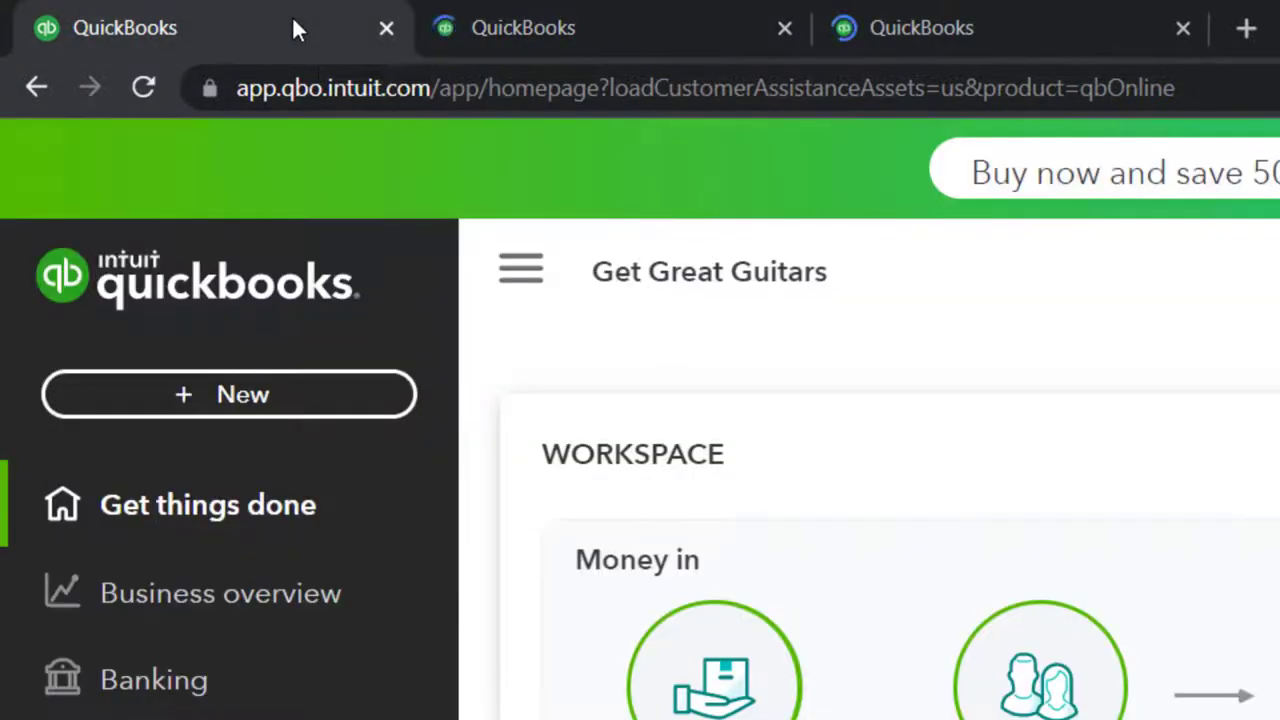
pyautogui.rightClick(292, 24)
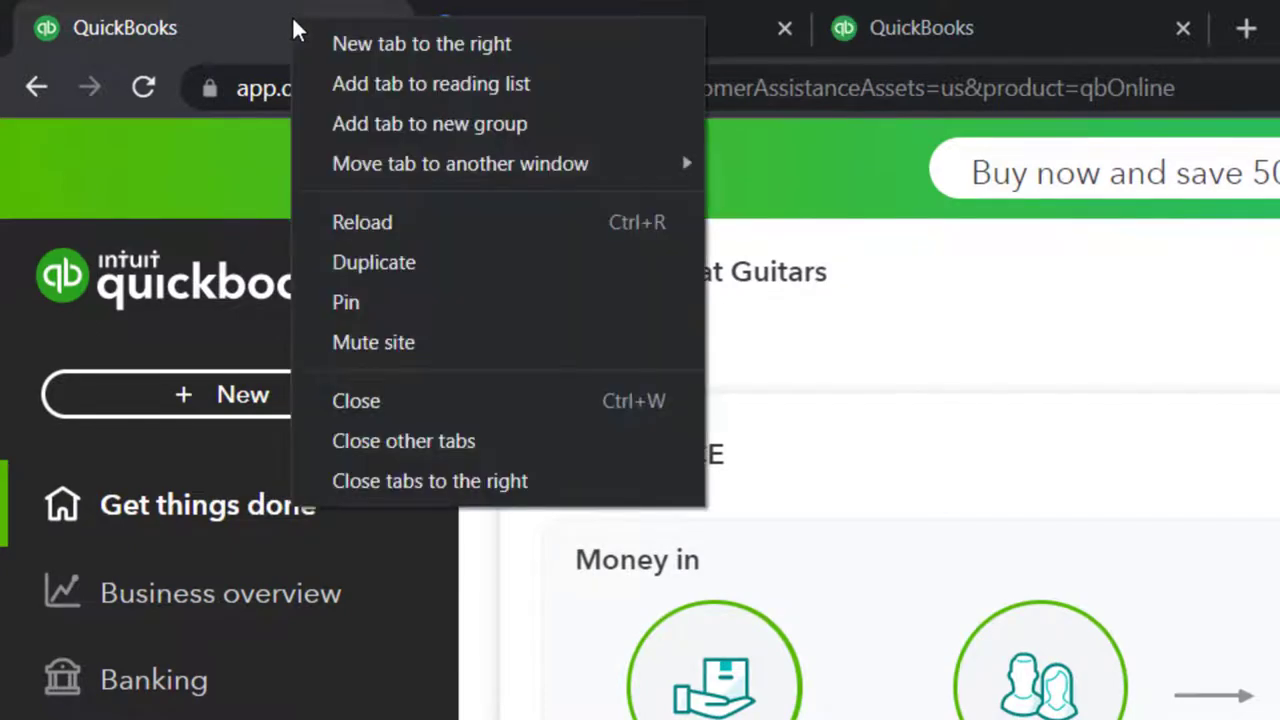
pyautogui.click(358, 261)
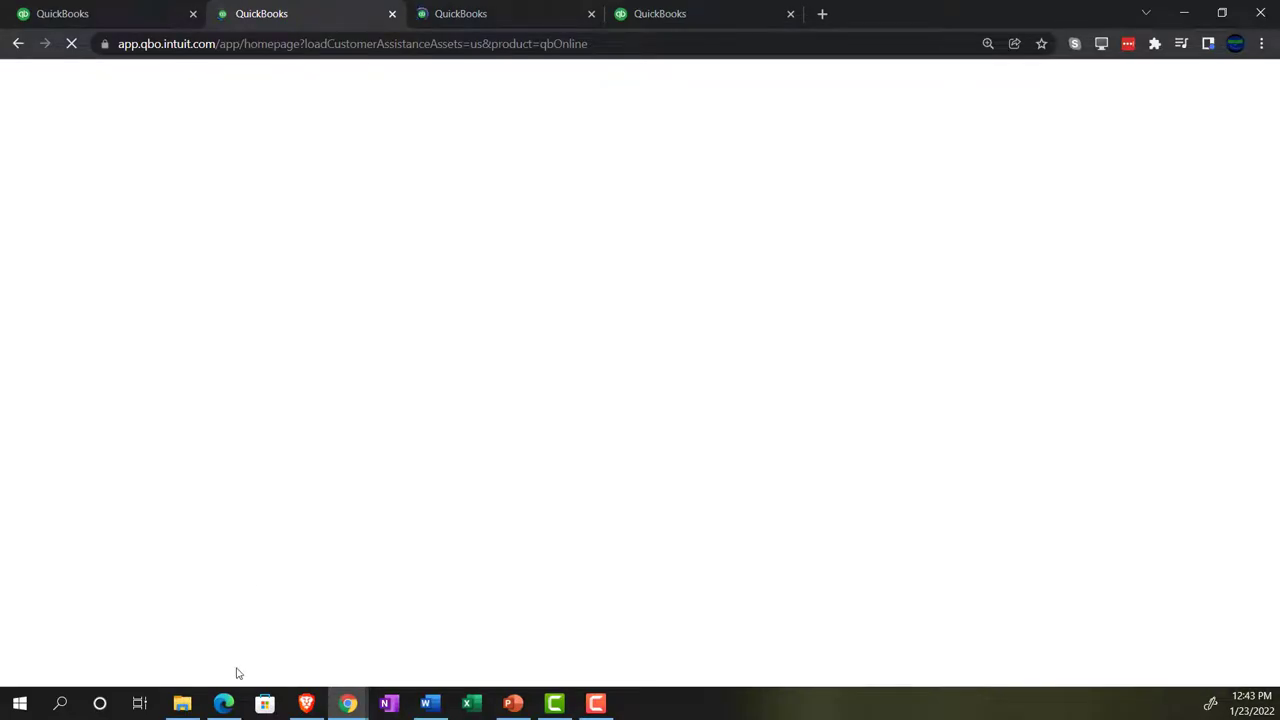
# Bring up the Reports page of the sample company in Microsoft Edge, then return to the Get Great Guitars company
pyautogui.click(226, 704)
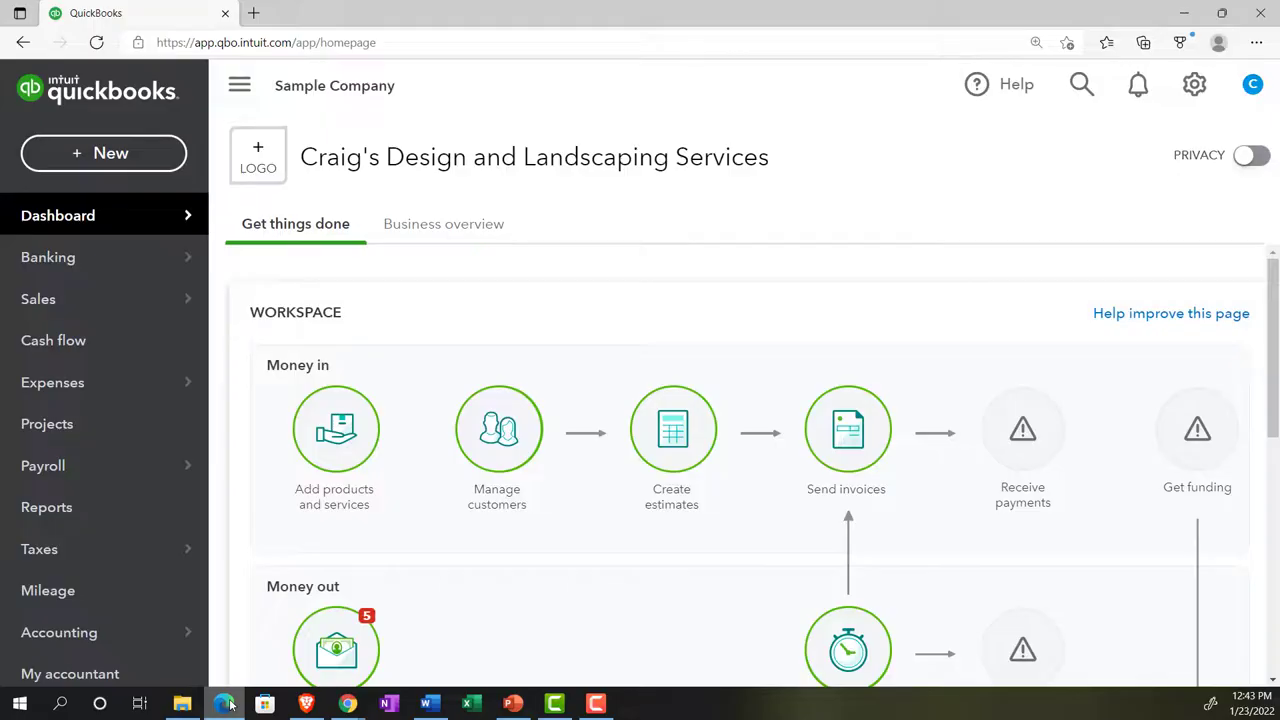
pyautogui.click(91, 518)
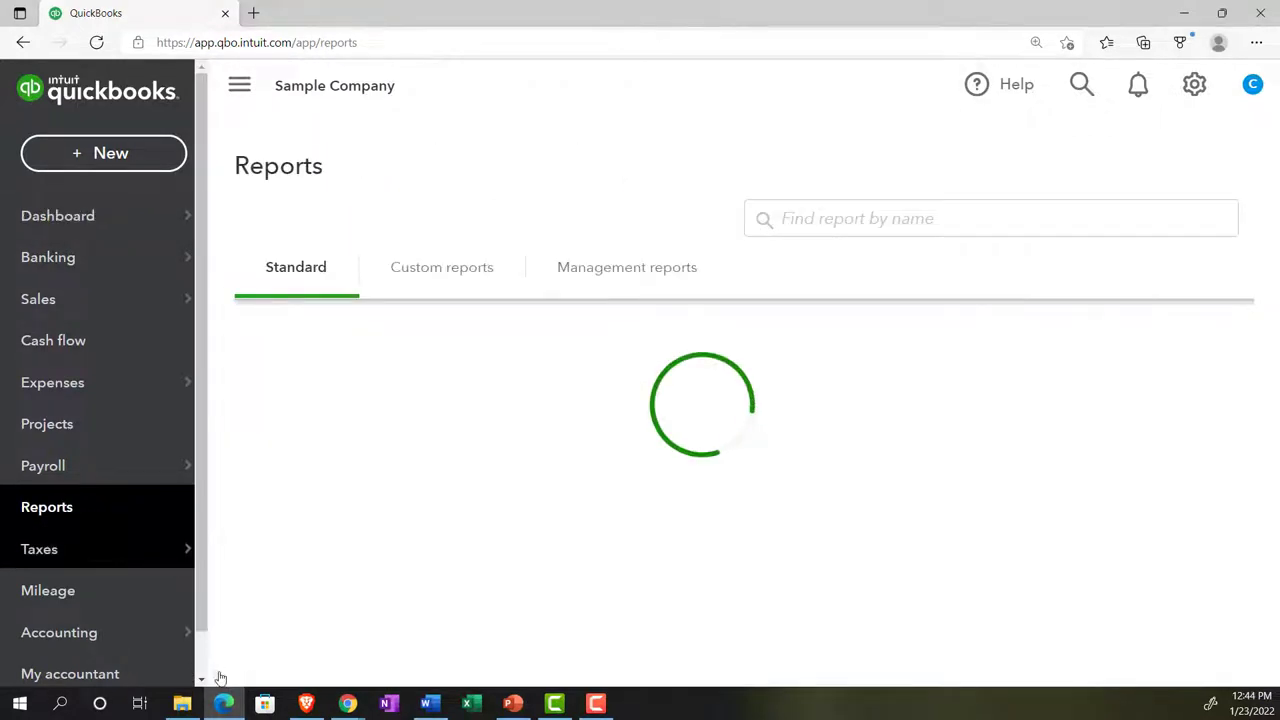
pyautogui.click(224, 703)
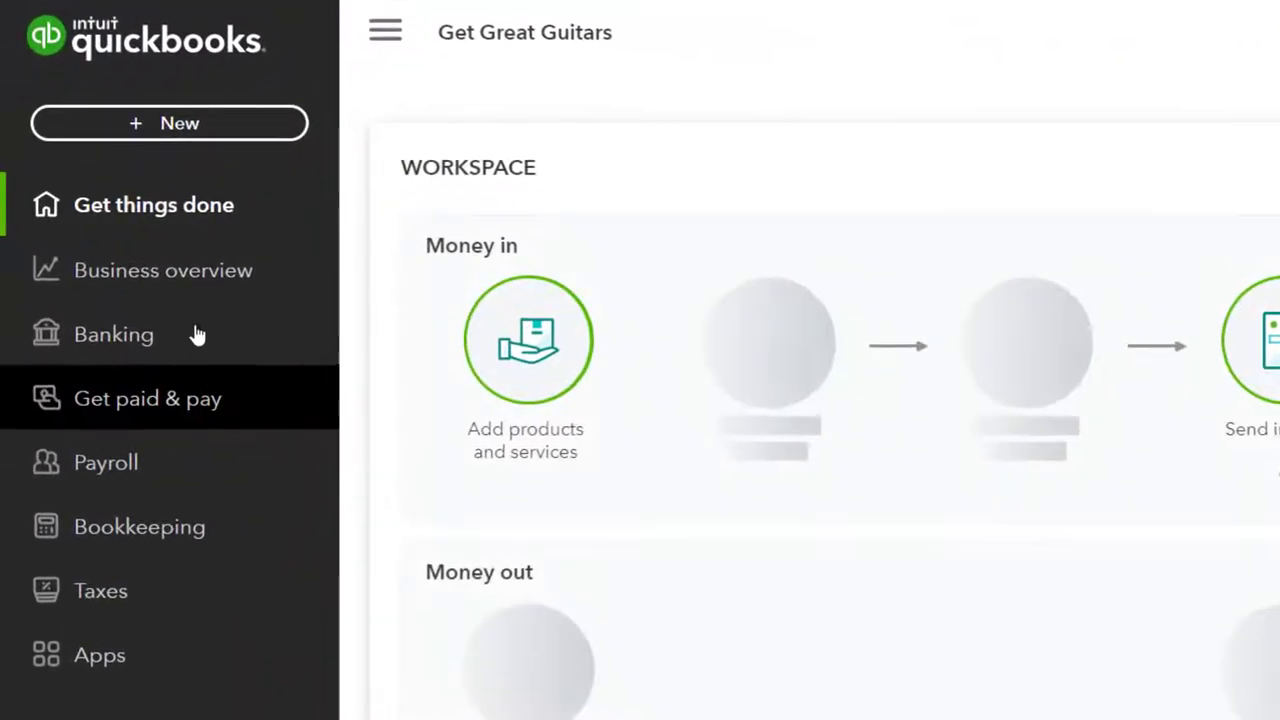
# Open the Cash flow page within Business overview and look through its expected money in section
pyautogui.click(172, 277)
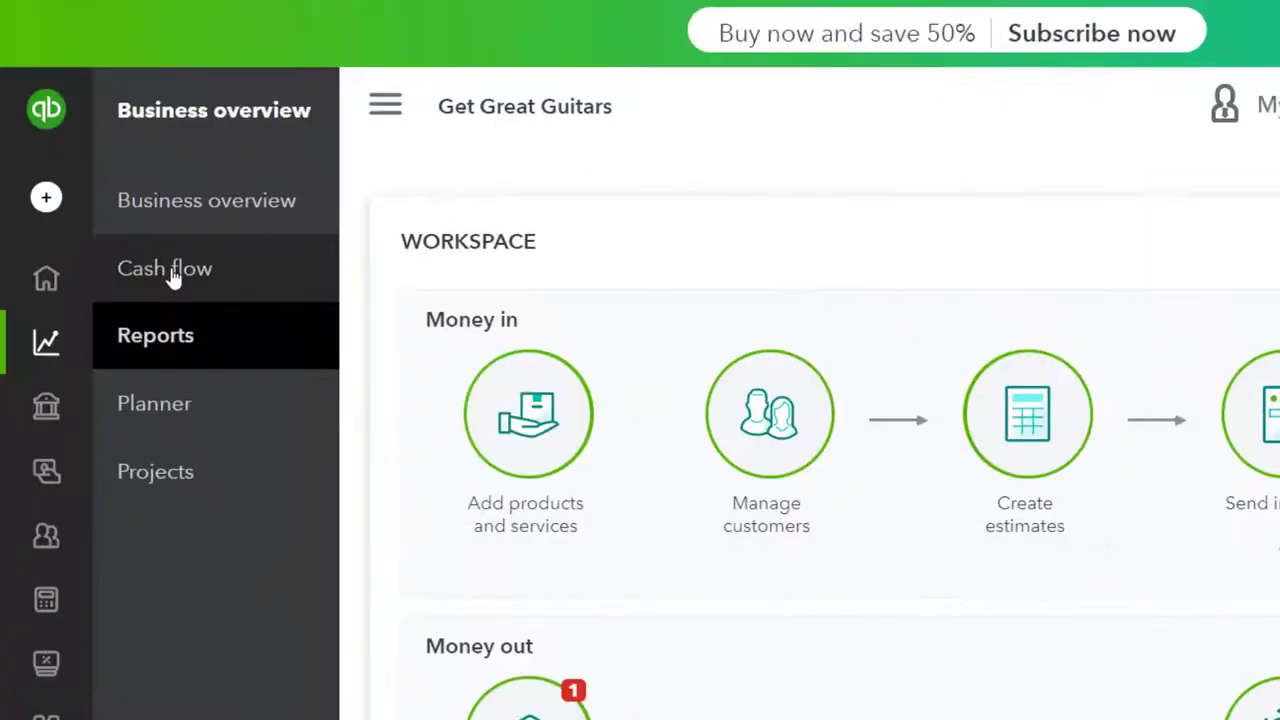
pyautogui.click(172, 274)
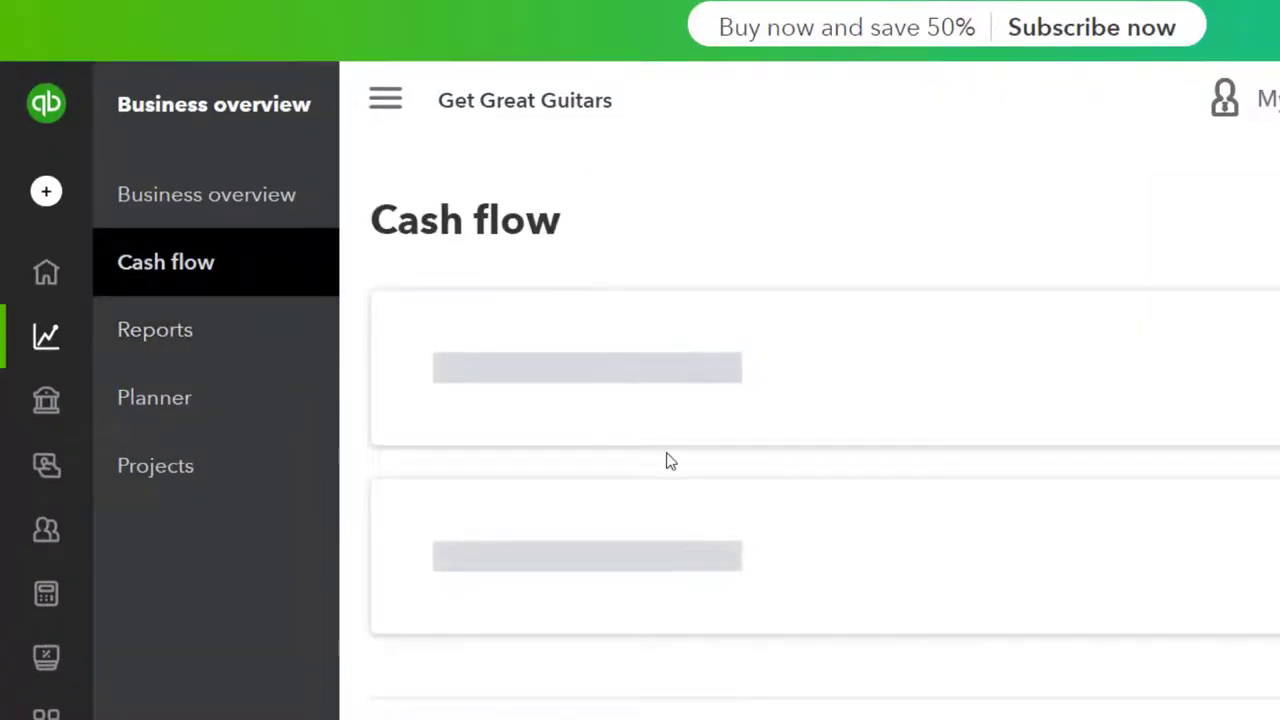
pyautogui.scroll(-3, 670, 461)
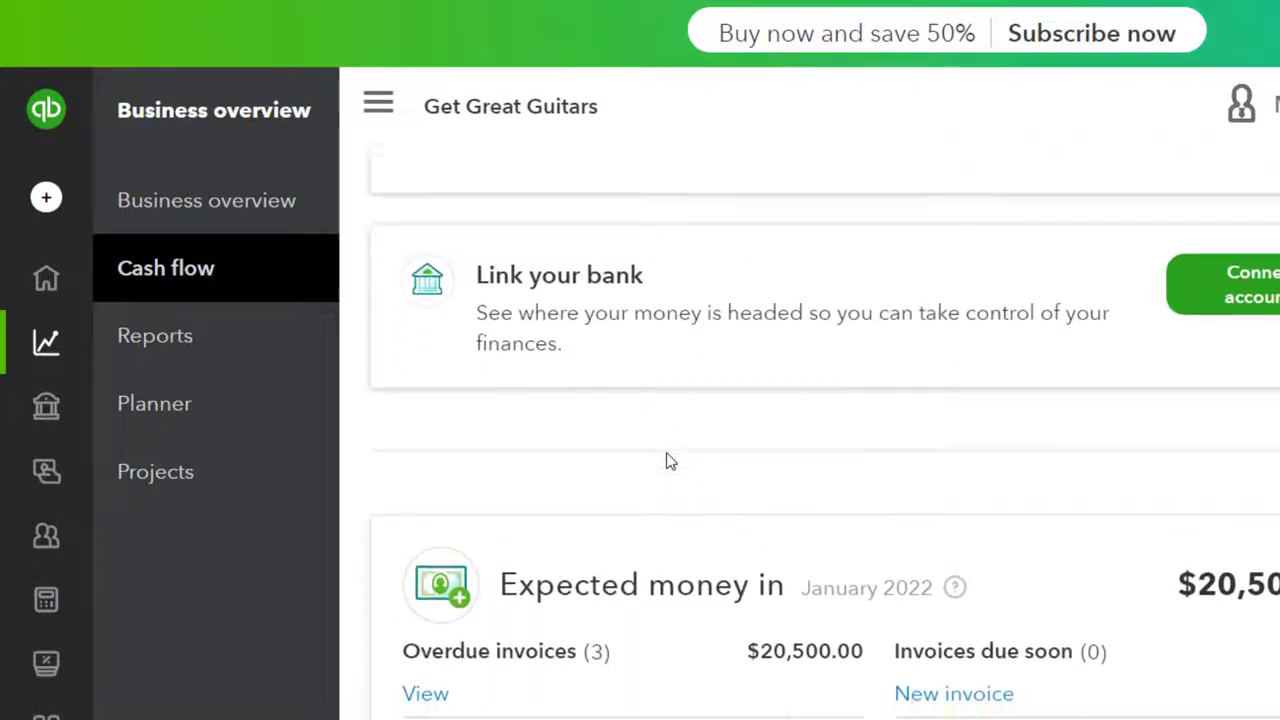
pyautogui.scroll(-2, 668, 461)
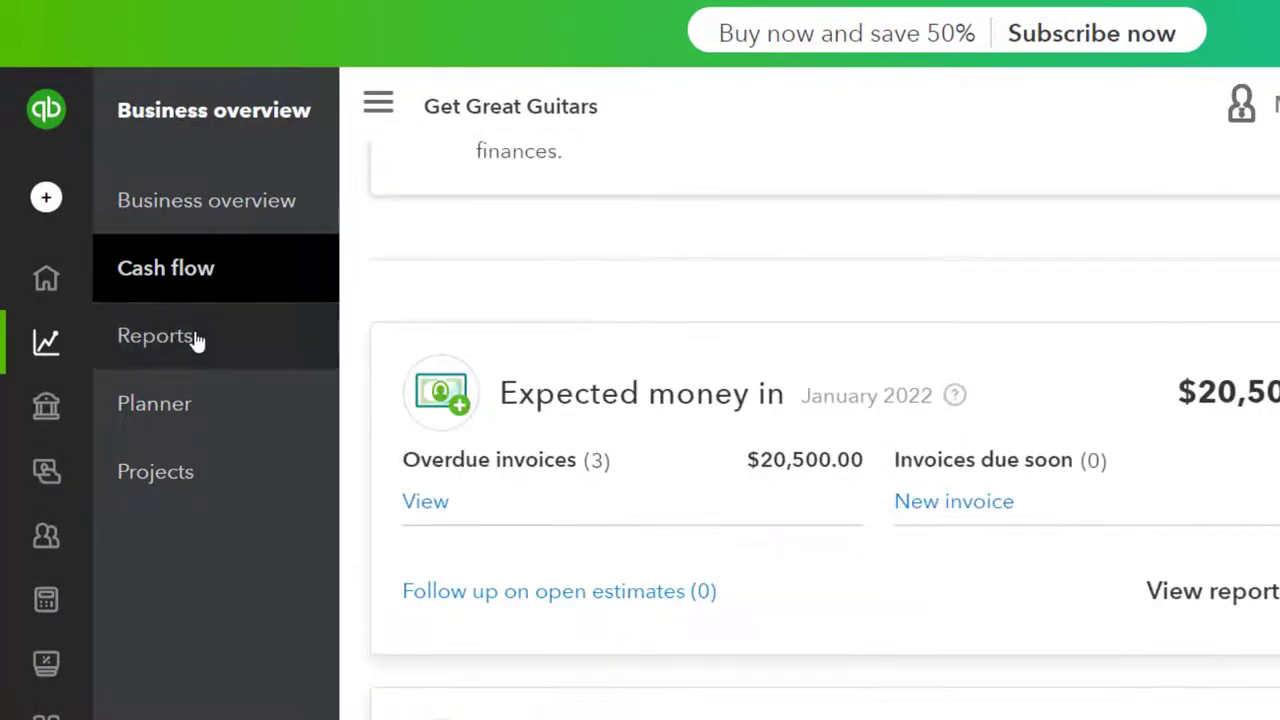
# Open the Balance Sheet report from the favorite reports and collapse the side navigation
pyautogui.click(197, 340)
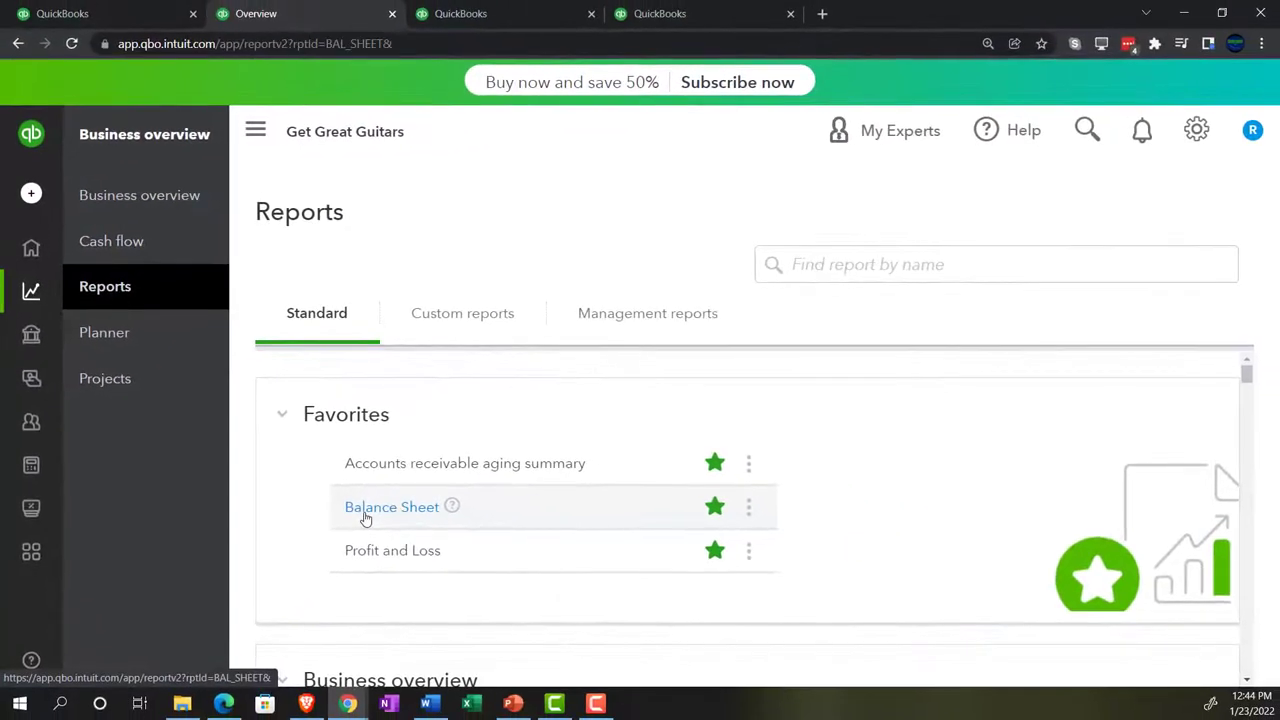
pyautogui.click(365, 518)
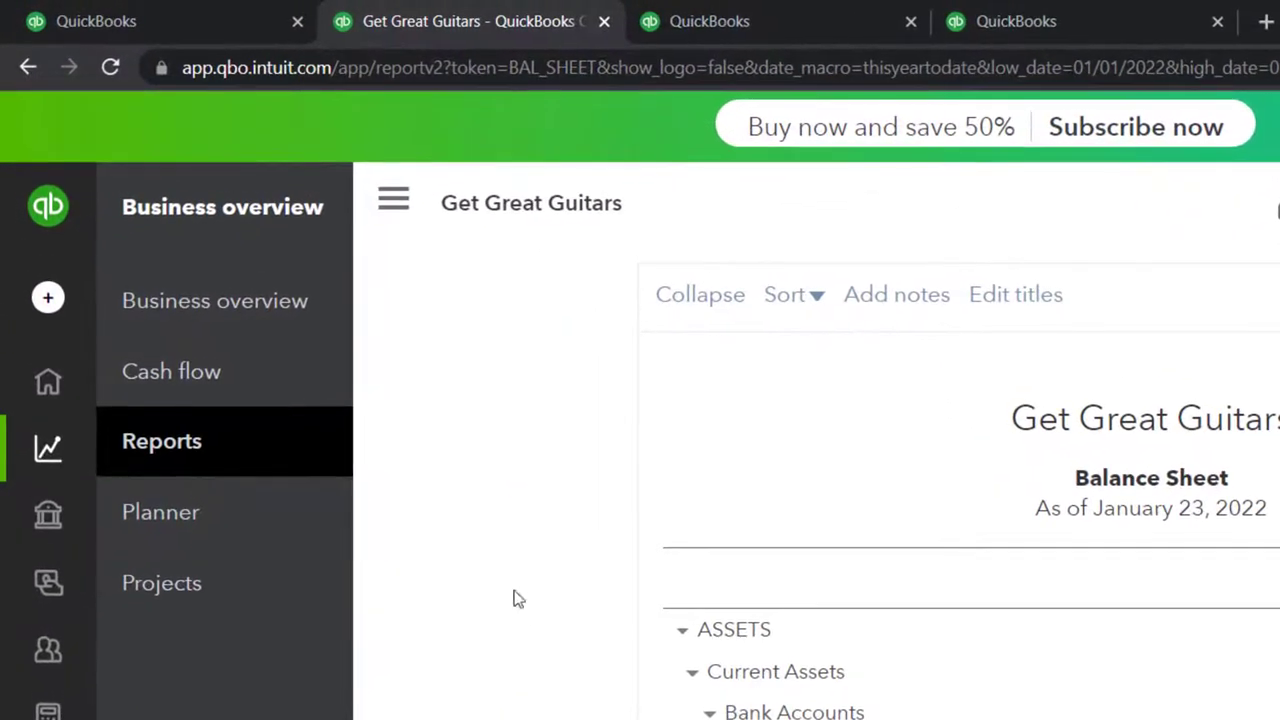
pyautogui.click(393, 199)
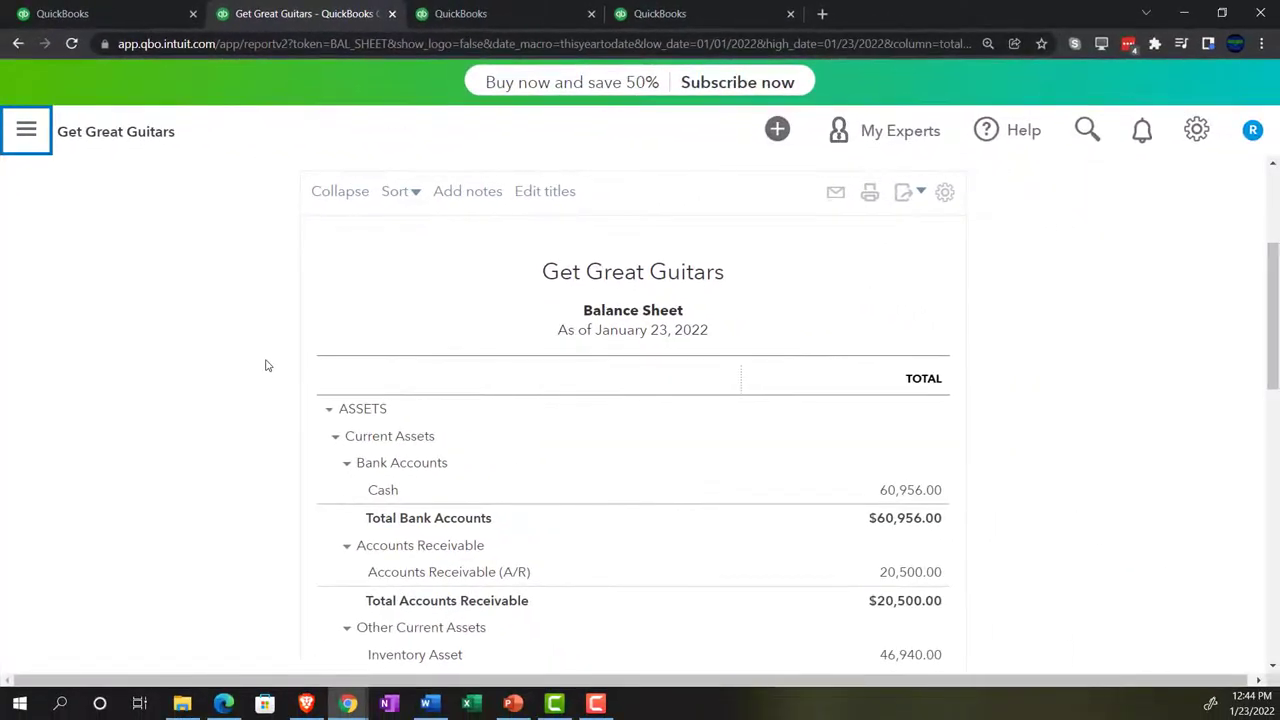
# Run the Balance Sheet report for the period 01/01/2022 to 12/31/2022
pyautogui.scroll(3, 265, 365)
pyautogui.click(366, 210)
pyautogui.write('0')
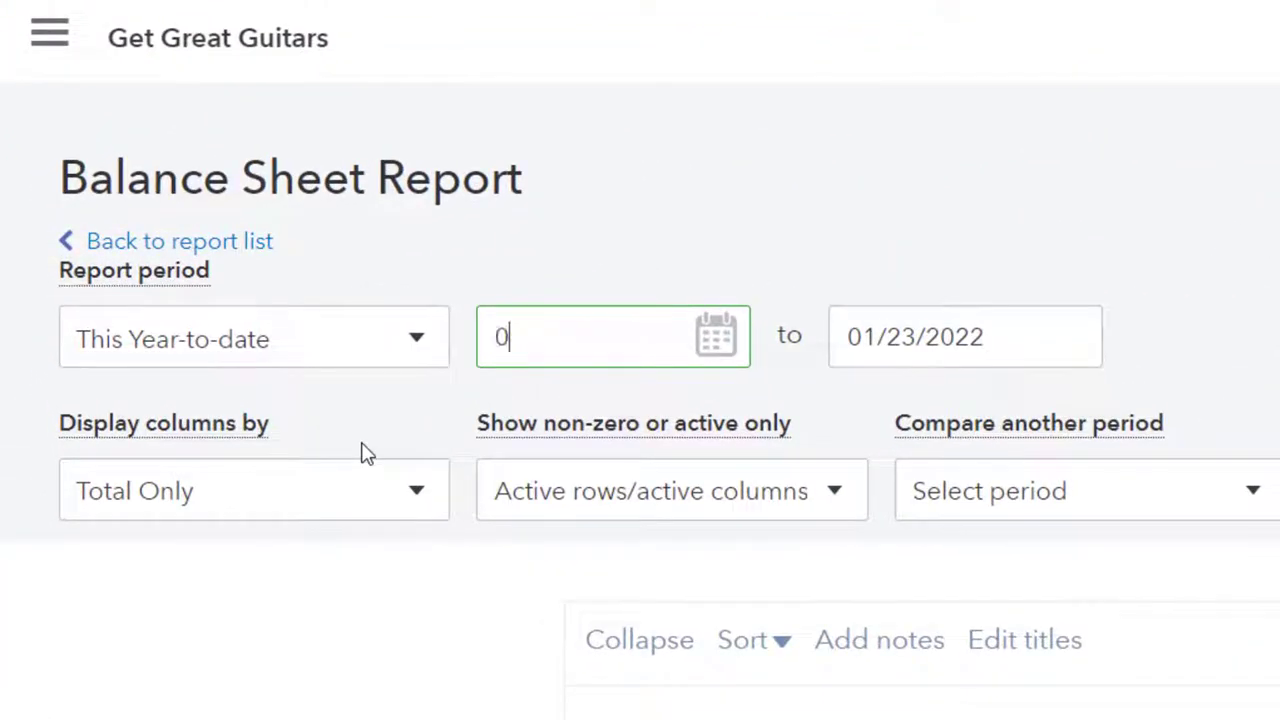
pyautogui.write('10122')
pyautogui.press('Tab')
pyautogui.write('1123')
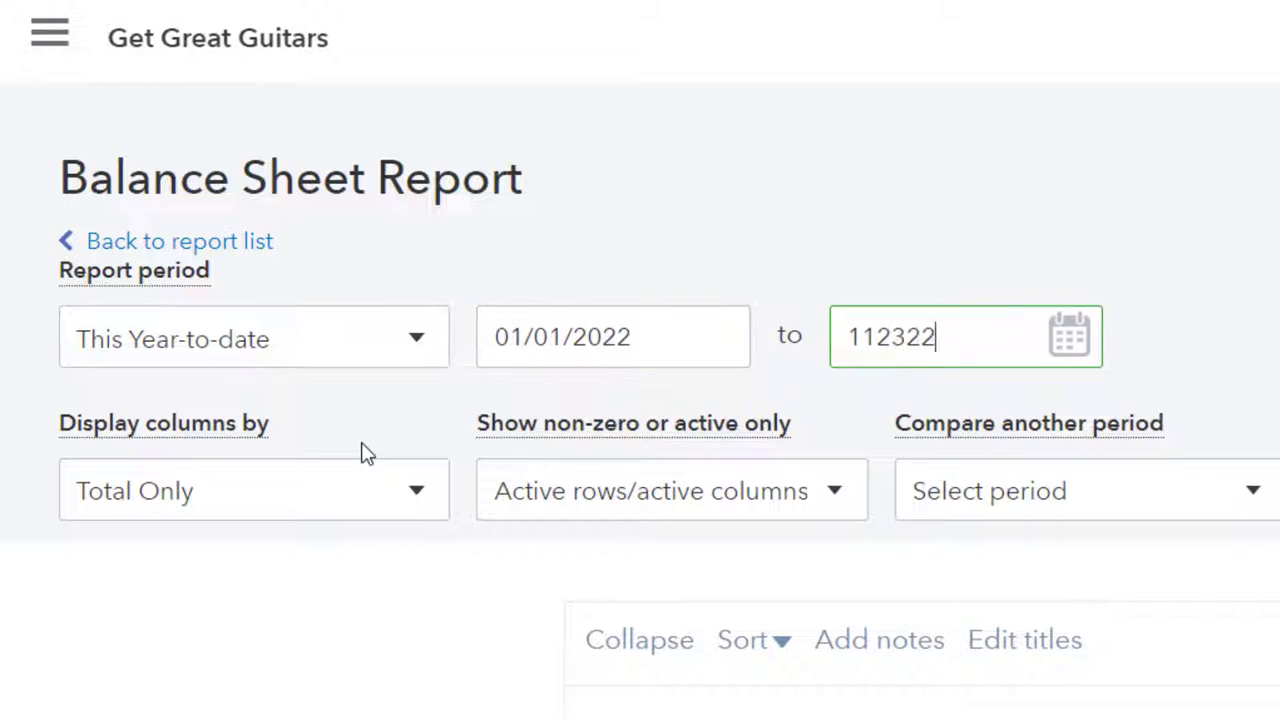
pyautogui.press('Tab')
pyautogui.click(985, 337)
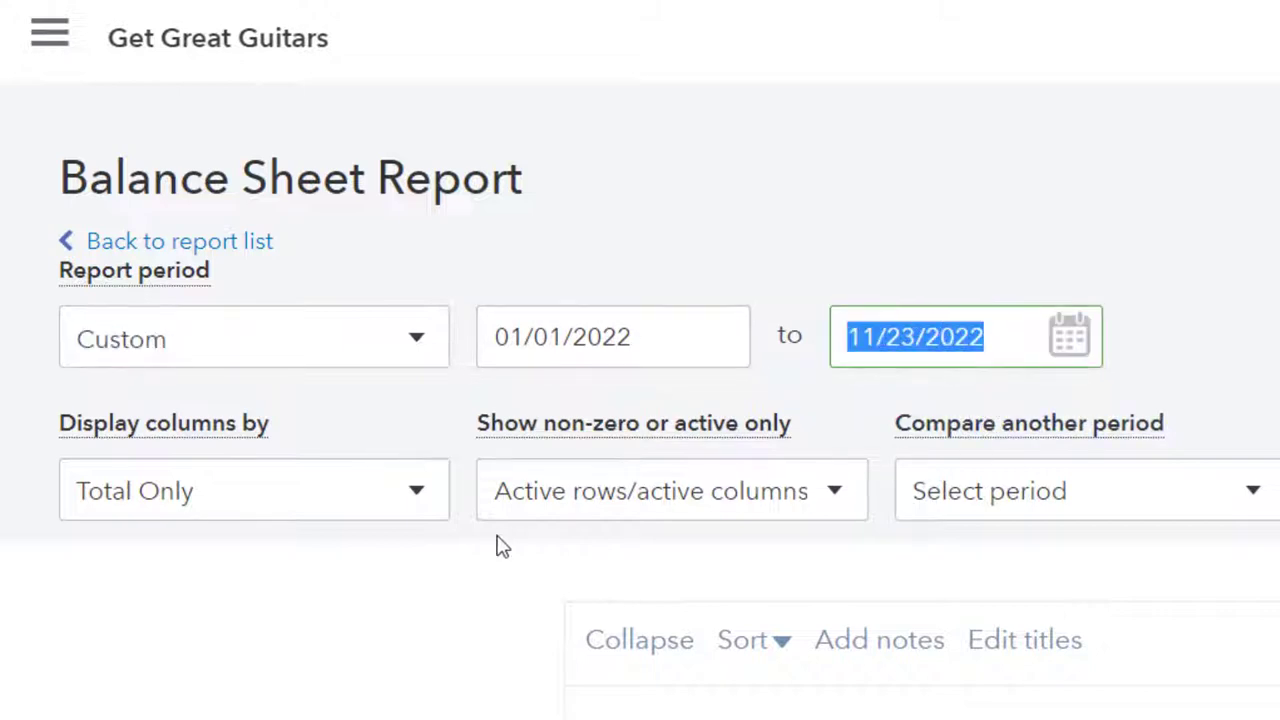
pyautogui.write('123122')
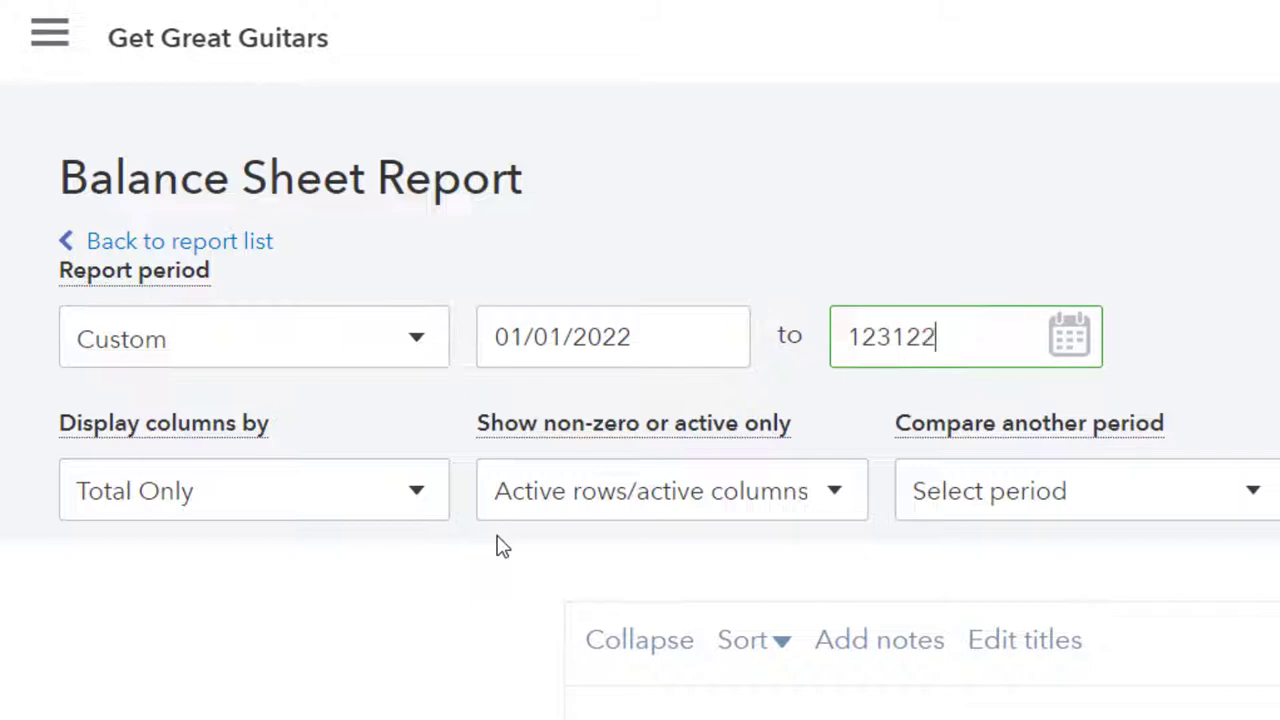
pyautogui.write('q')
pyautogui.press('BackSpace')
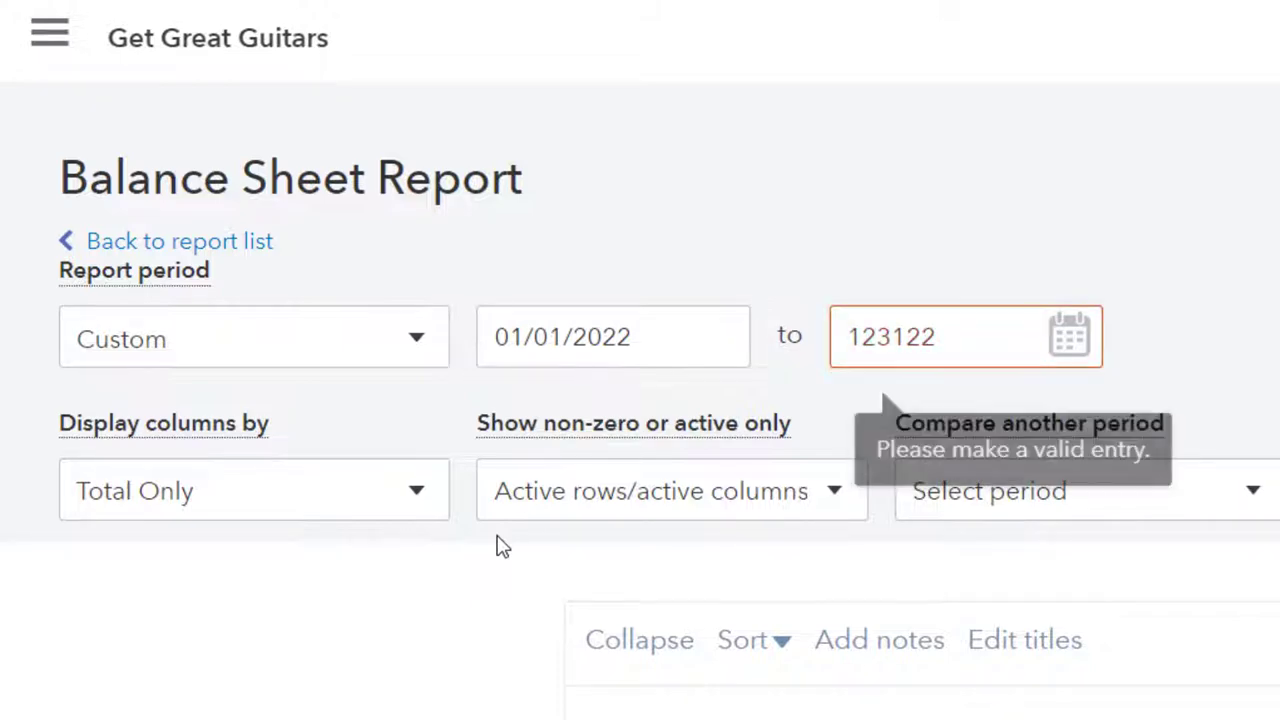
pyautogui.press('Tab')
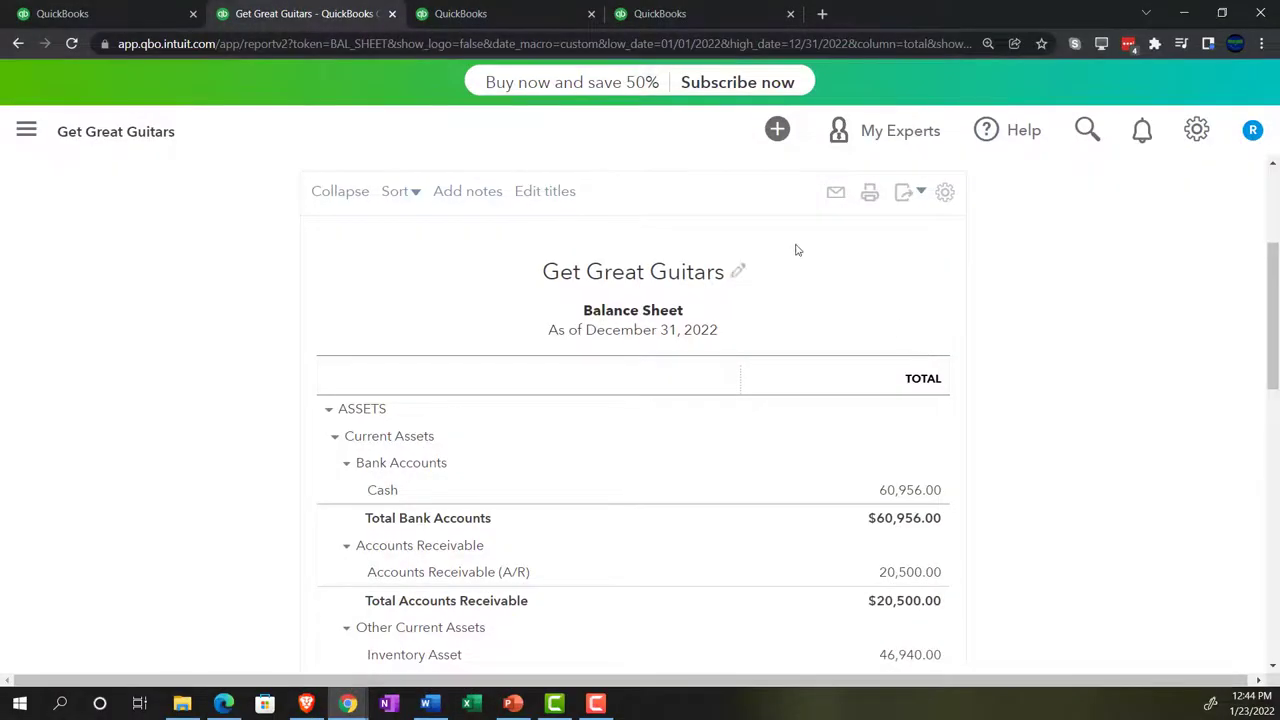
# Open the Profit and Loss report from the favorite reports in the next duplicated homepage tab
pyautogui.click(487, 12)
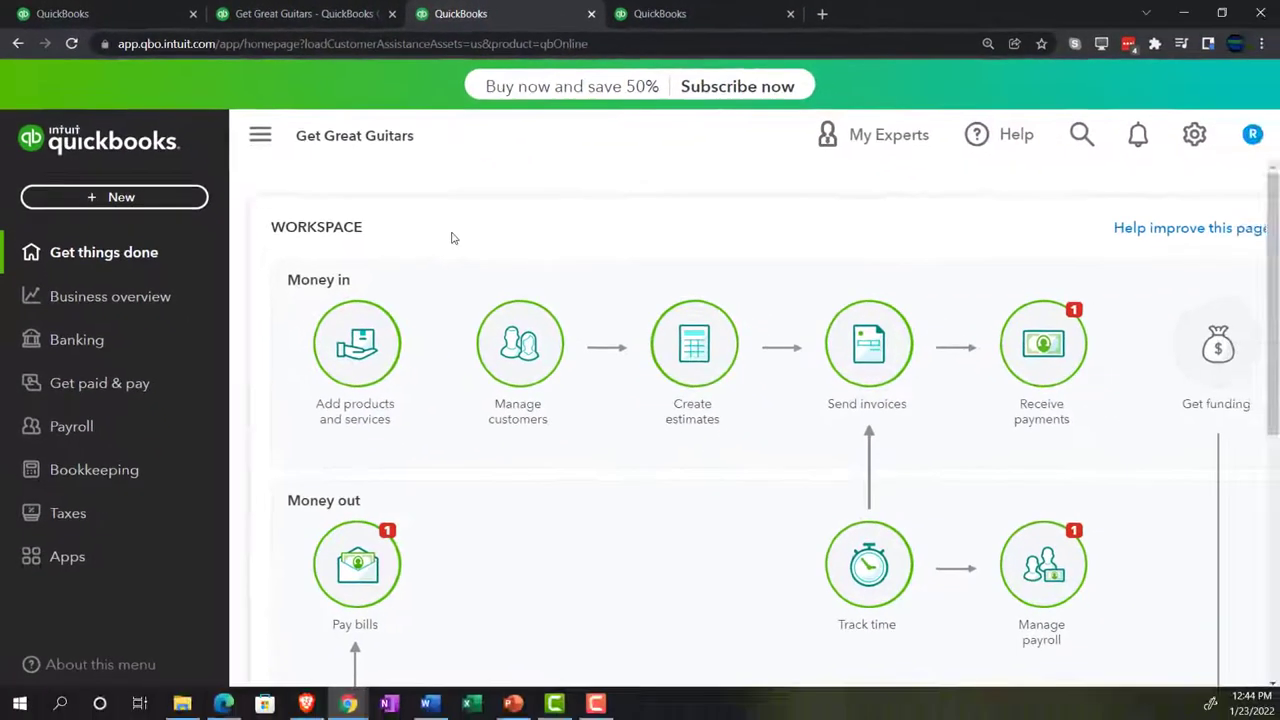
pyautogui.click(186, 411)
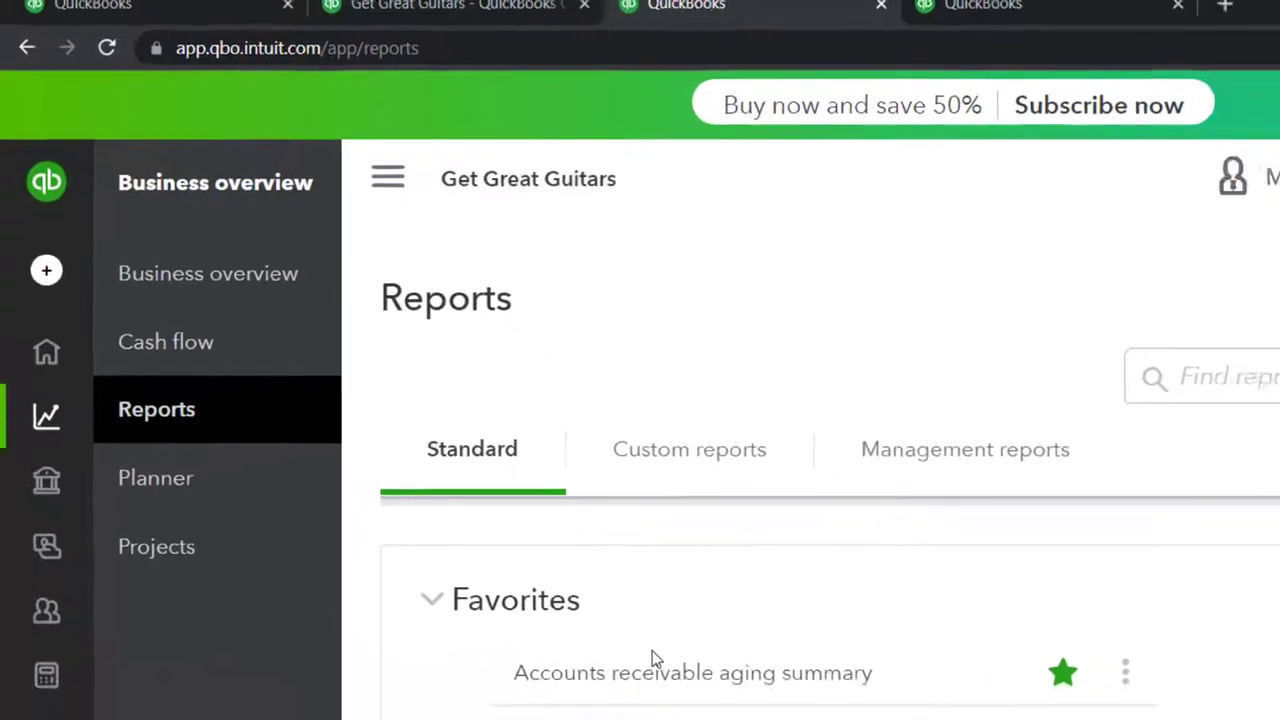
pyautogui.click(406, 553)
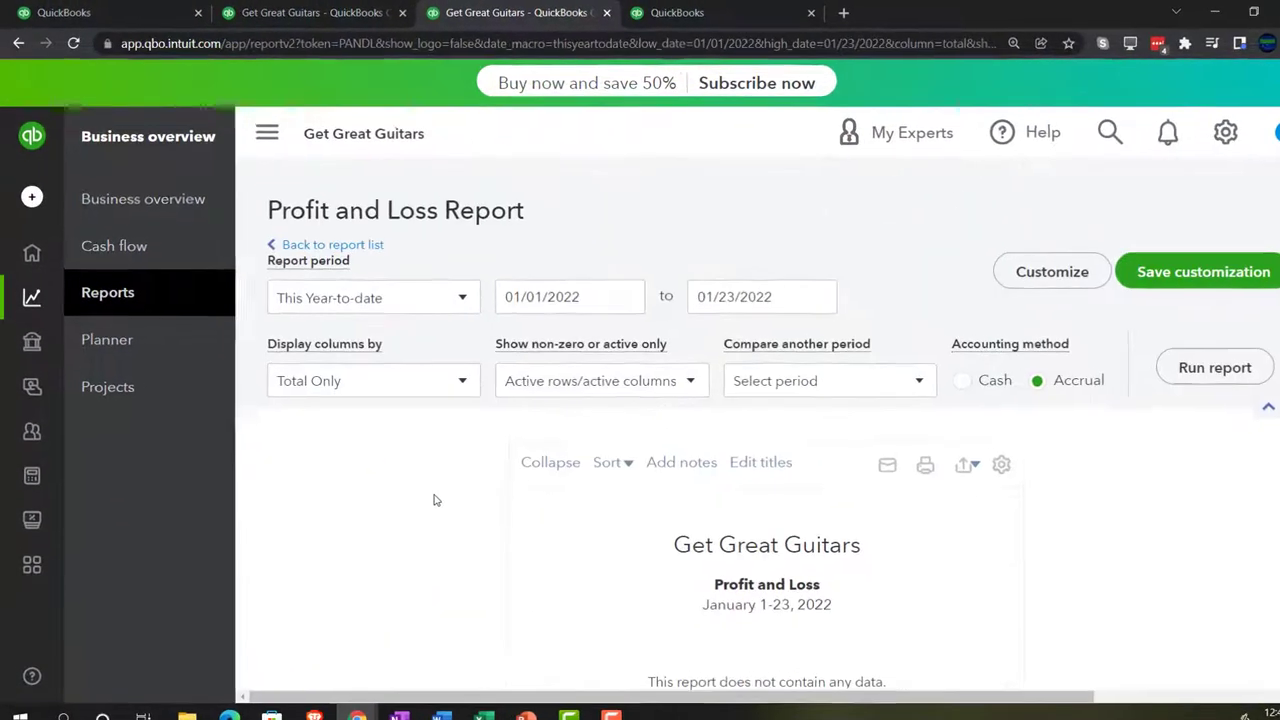
# Run the Profit and Loss report for the period 01/01/2022 to 12/31/2022 and collapse the side navigation
pyautogui.click(578, 300)
pyautogui.write('0')
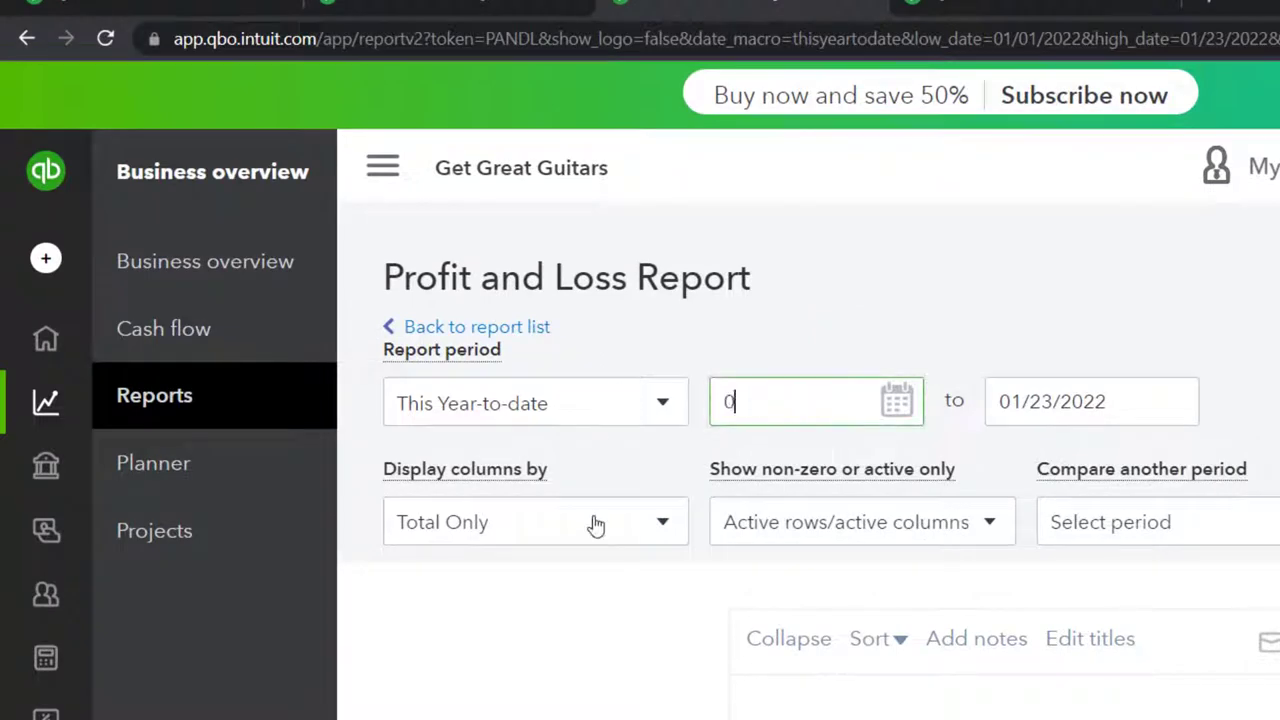
pyautogui.write('1/01/2022')
pyautogui.press('Tab')
pyautogui.write('12/')
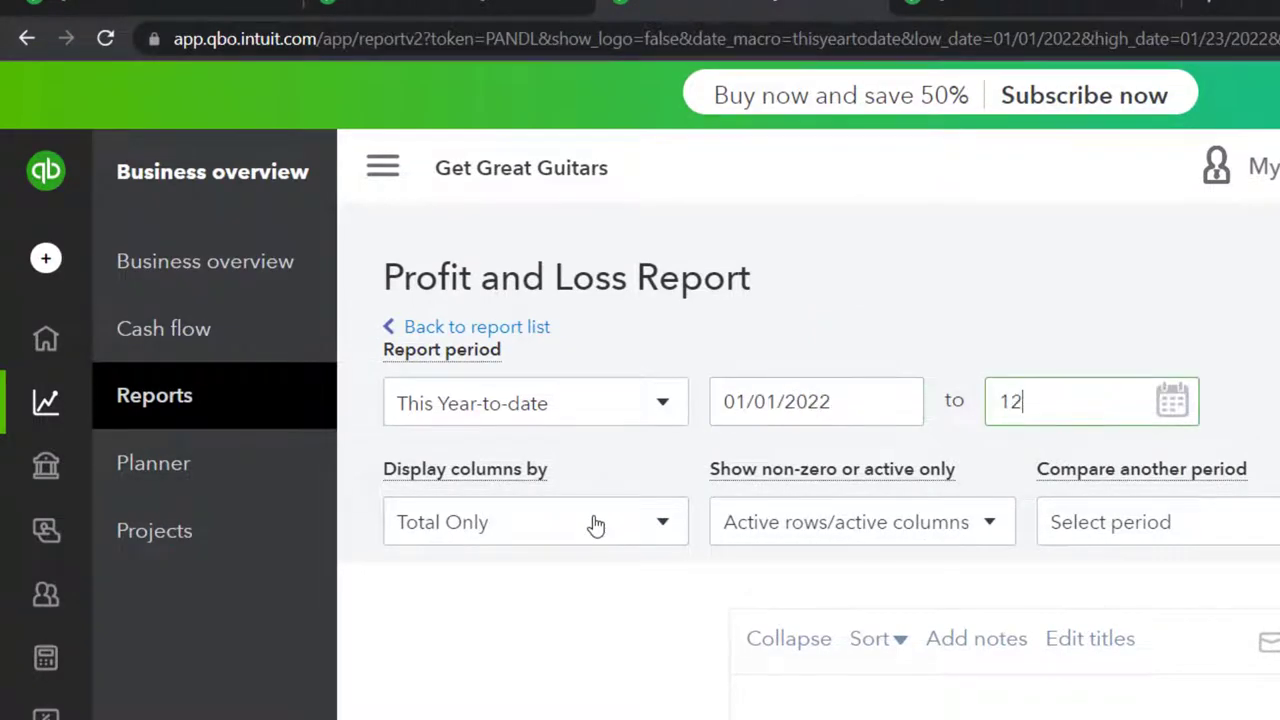
pyautogui.write('31/202')
pyautogui.press('Tab')
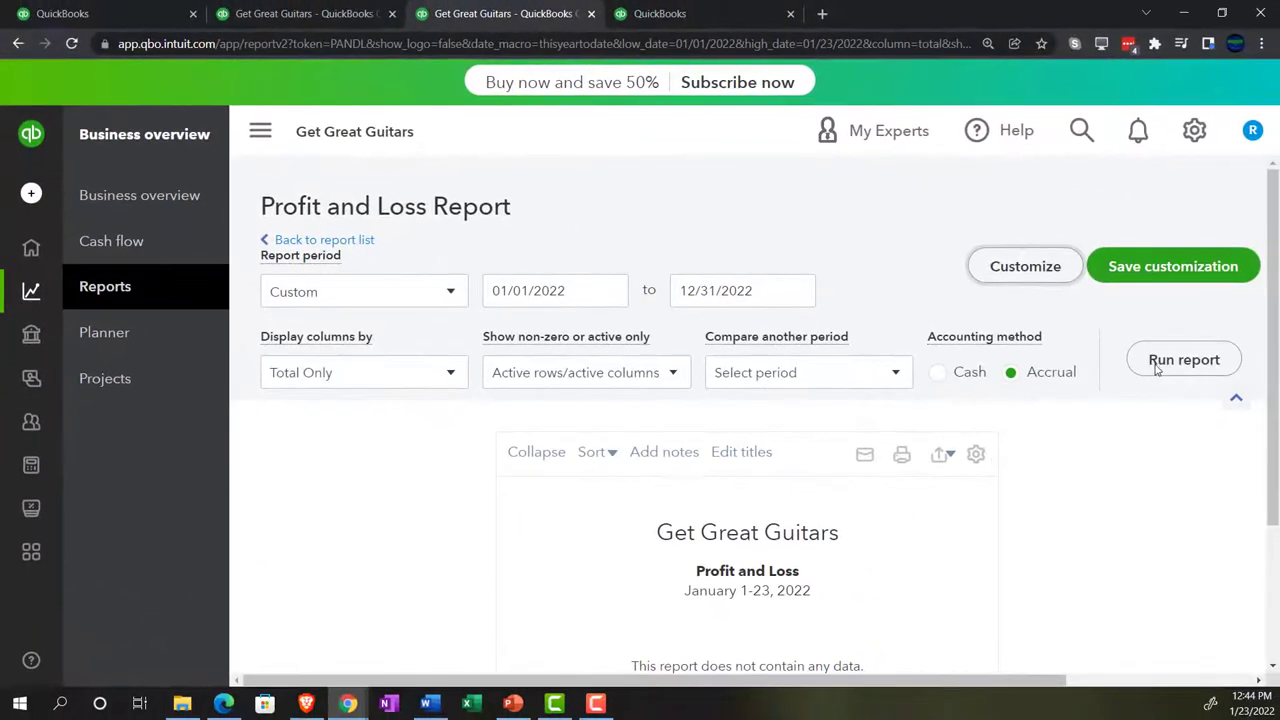
pyautogui.click(1165, 365)
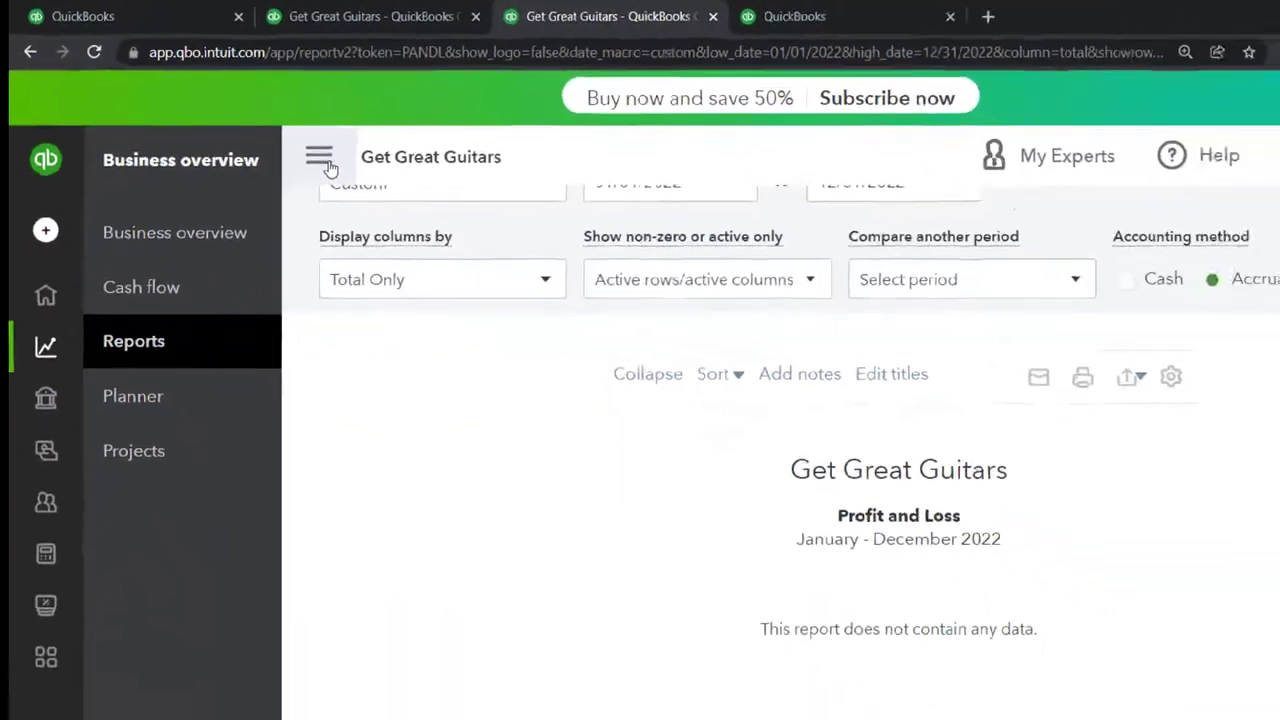
pyautogui.click(319, 158)
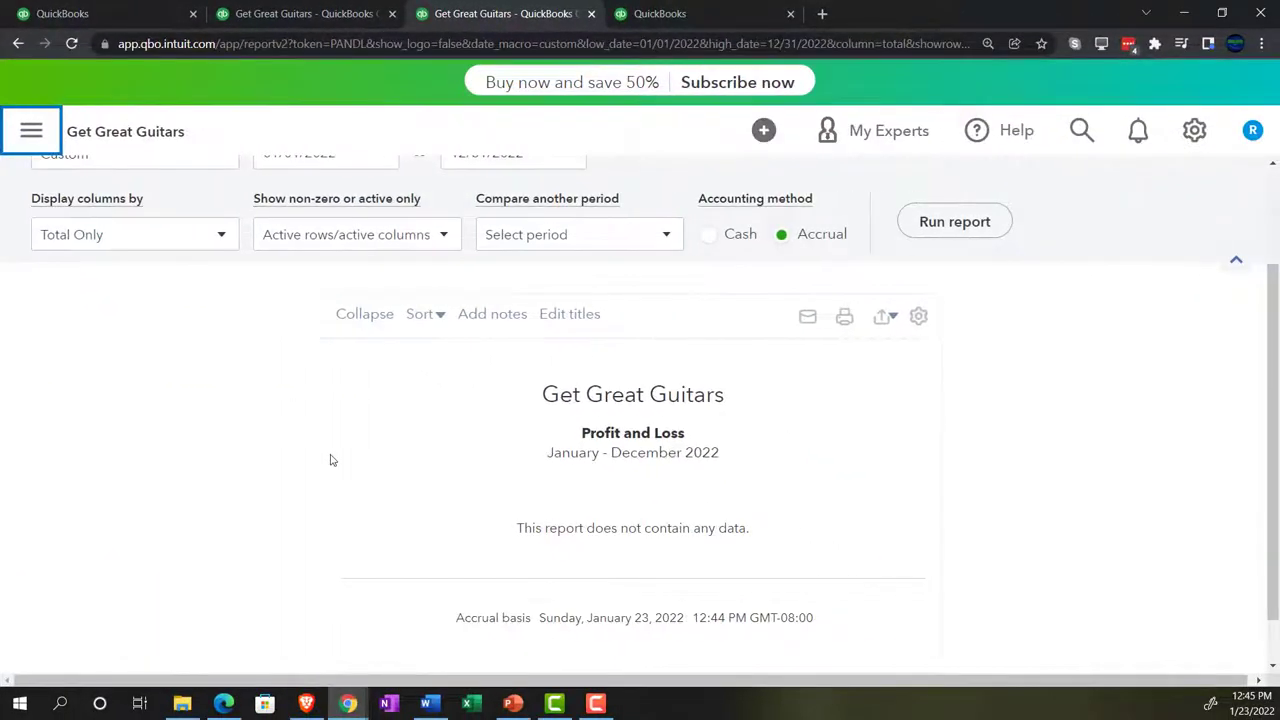
pyautogui.scroll(3, 332, 460)
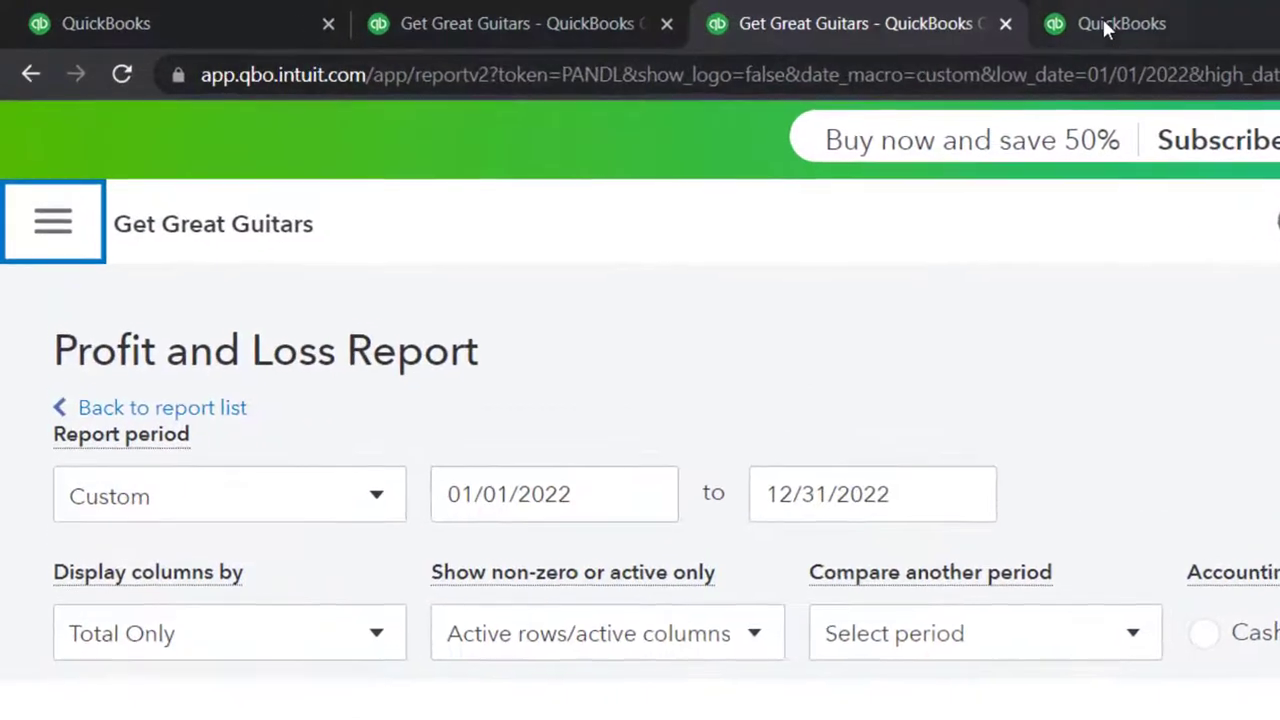
# Find the Trial Balance report by name in the last duplicated homepage tab and open it
pyautogui.click(1108, 24)
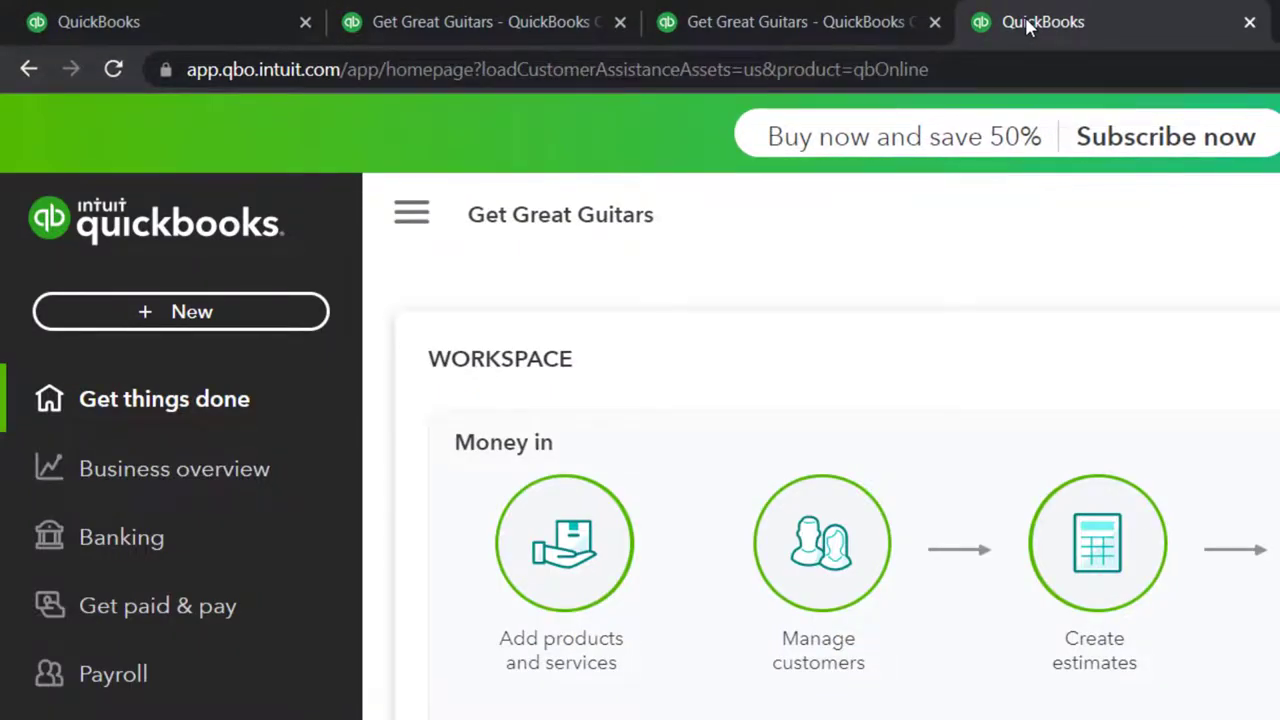
pyautogui.click(204, 469)
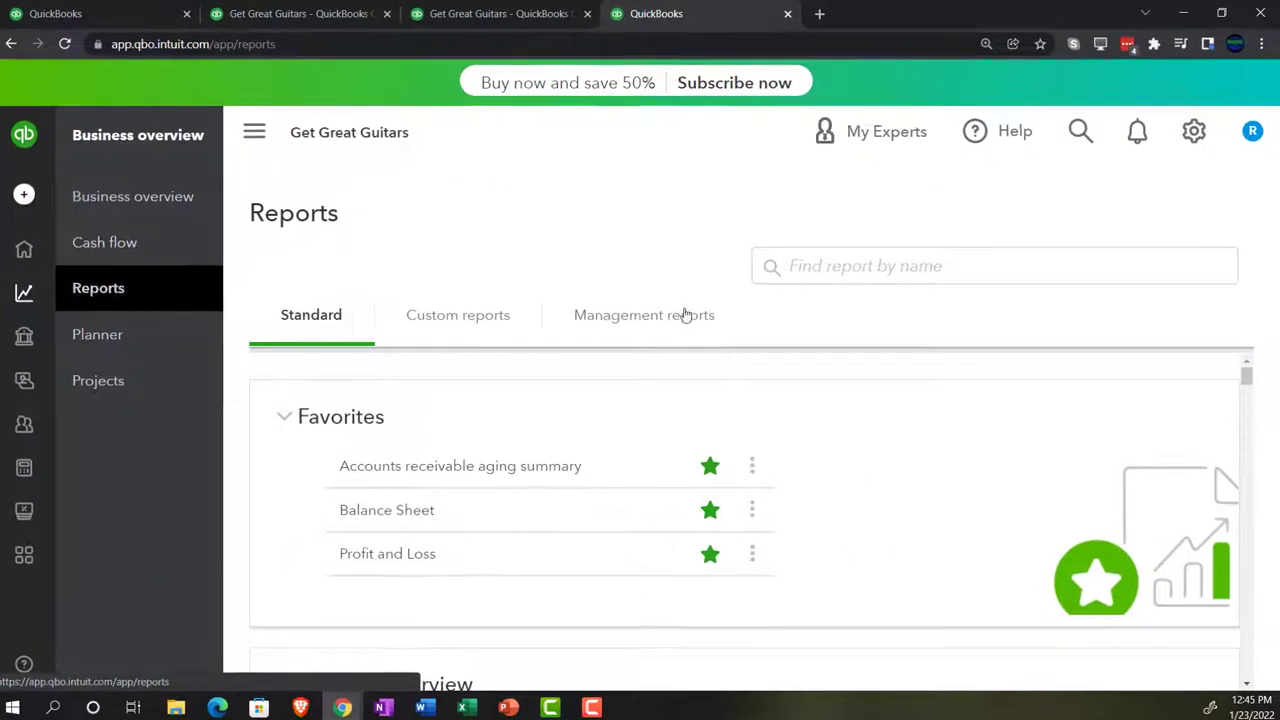
pyautogui.click(871, 268)
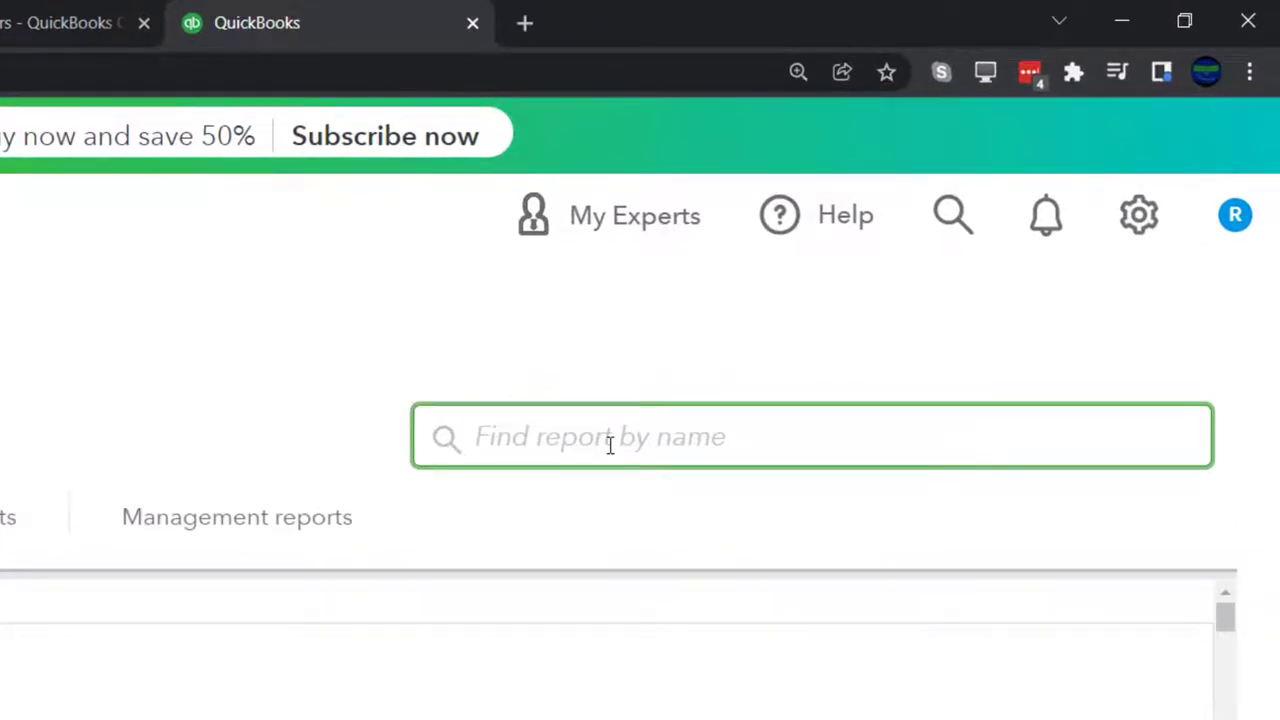
pyautogui.write('trai')
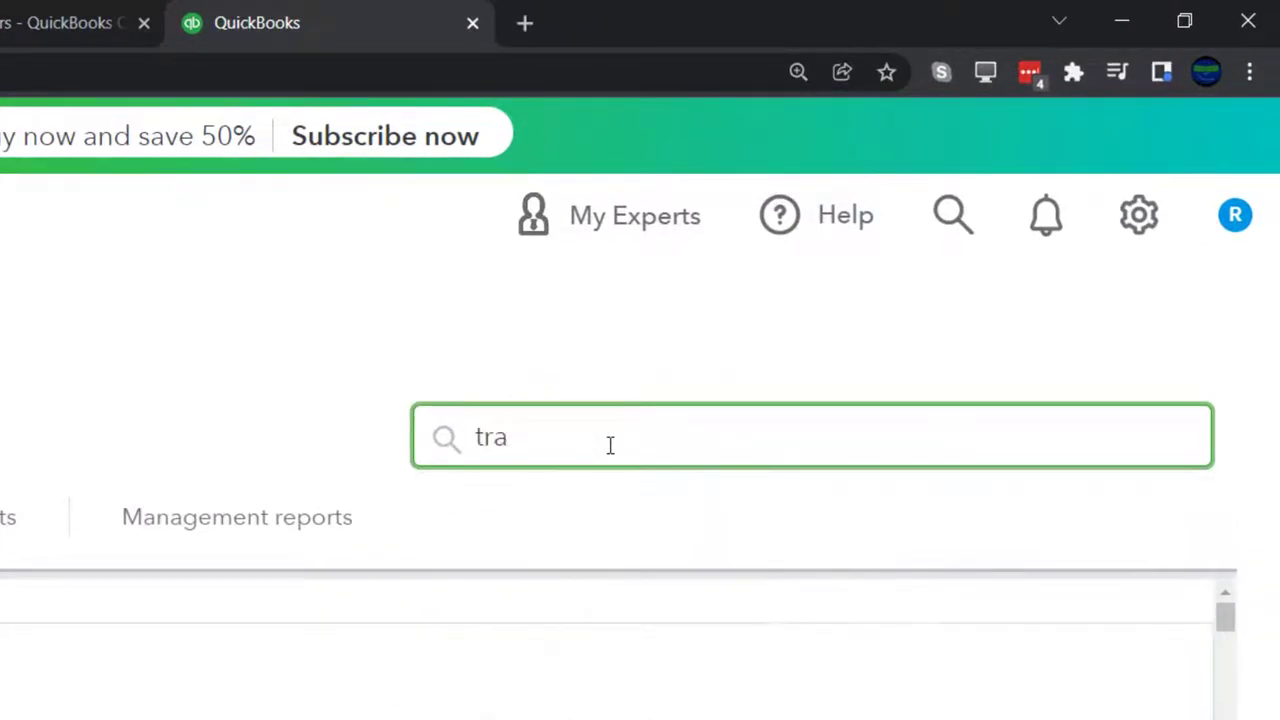
pyautogui.press('BackSpace')
pyautogui.write('ia')
pyautogui.press('Down')
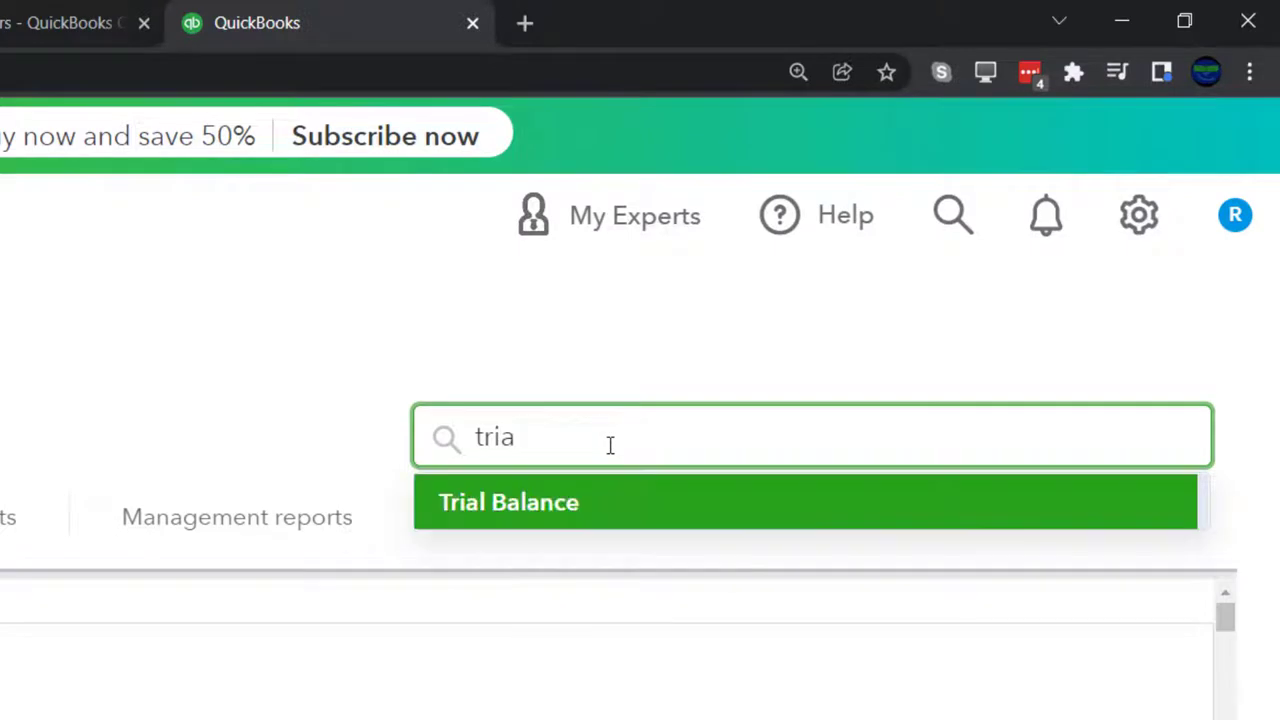
pyautogui.press('Return')
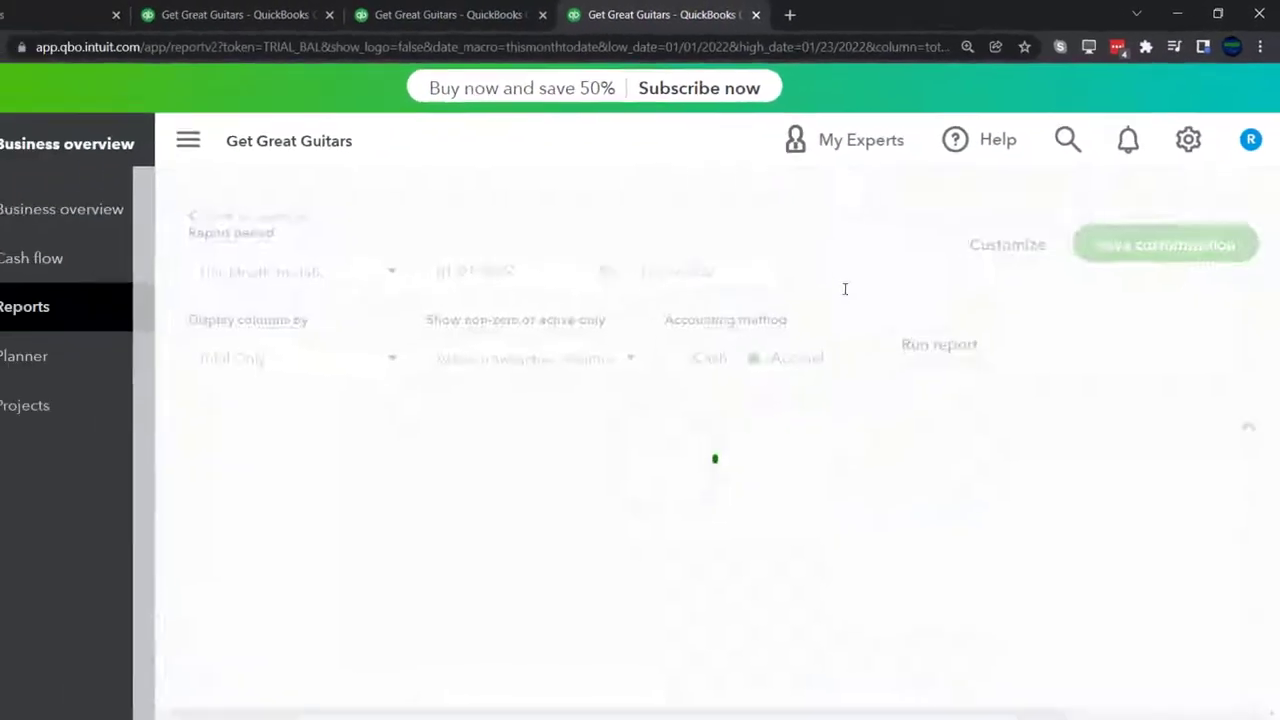
pyautogui.scroll(-2, 873, 270)
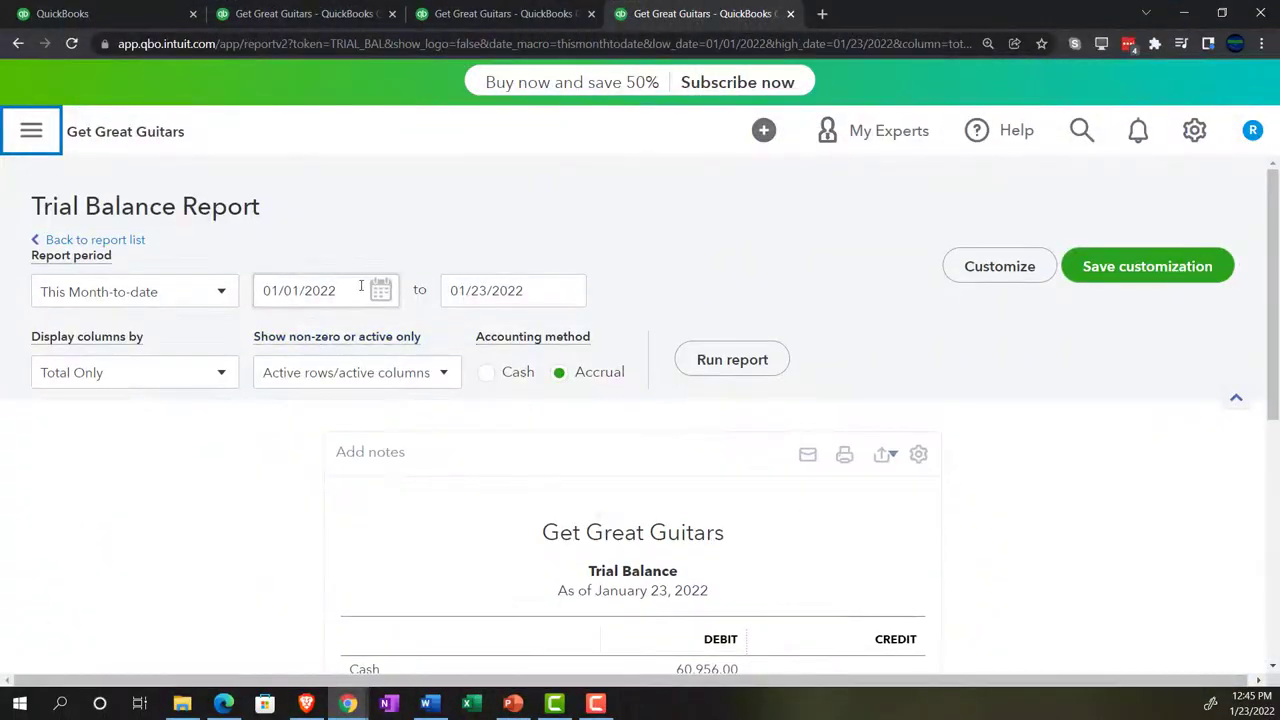
# Run the Trial Balance report for the period 01/01/2022 to 12/31/2022
pyautogui.click(361, 285)
pyautogui.write('01/0')
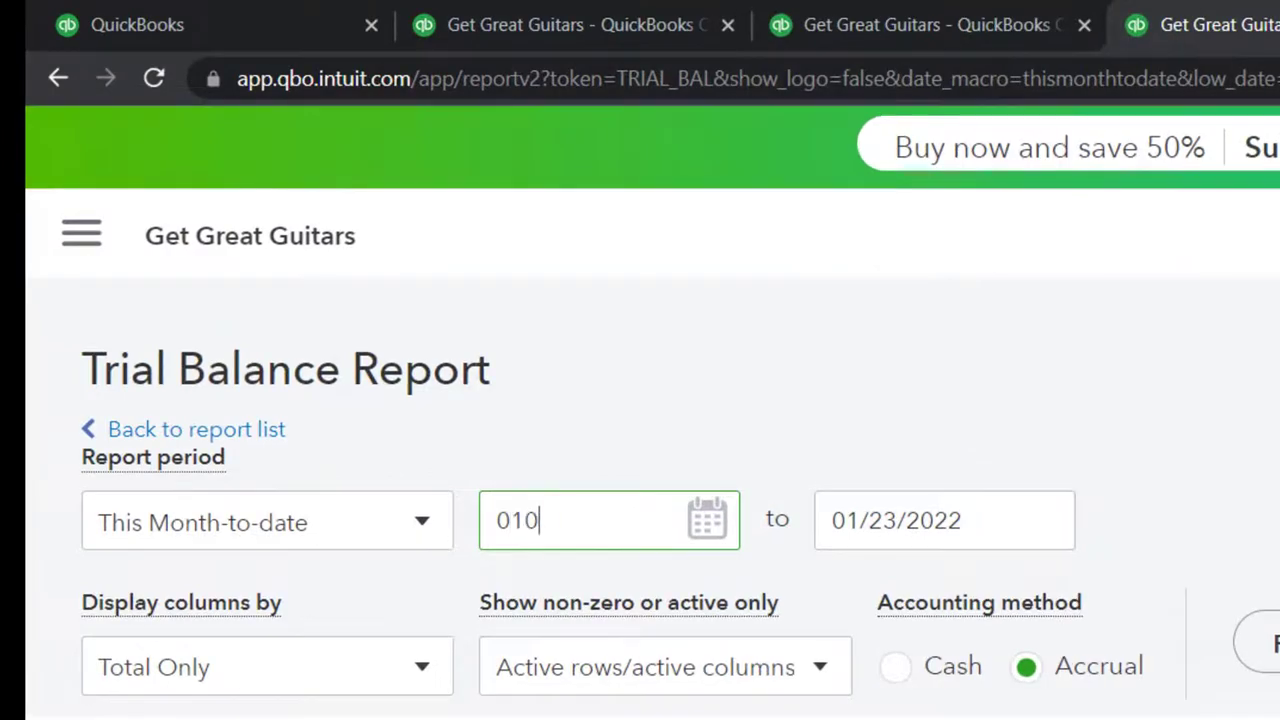
pyautogui.write('1/2022')
pyautogui.press('Tab')
pyautogui.write('12312022')
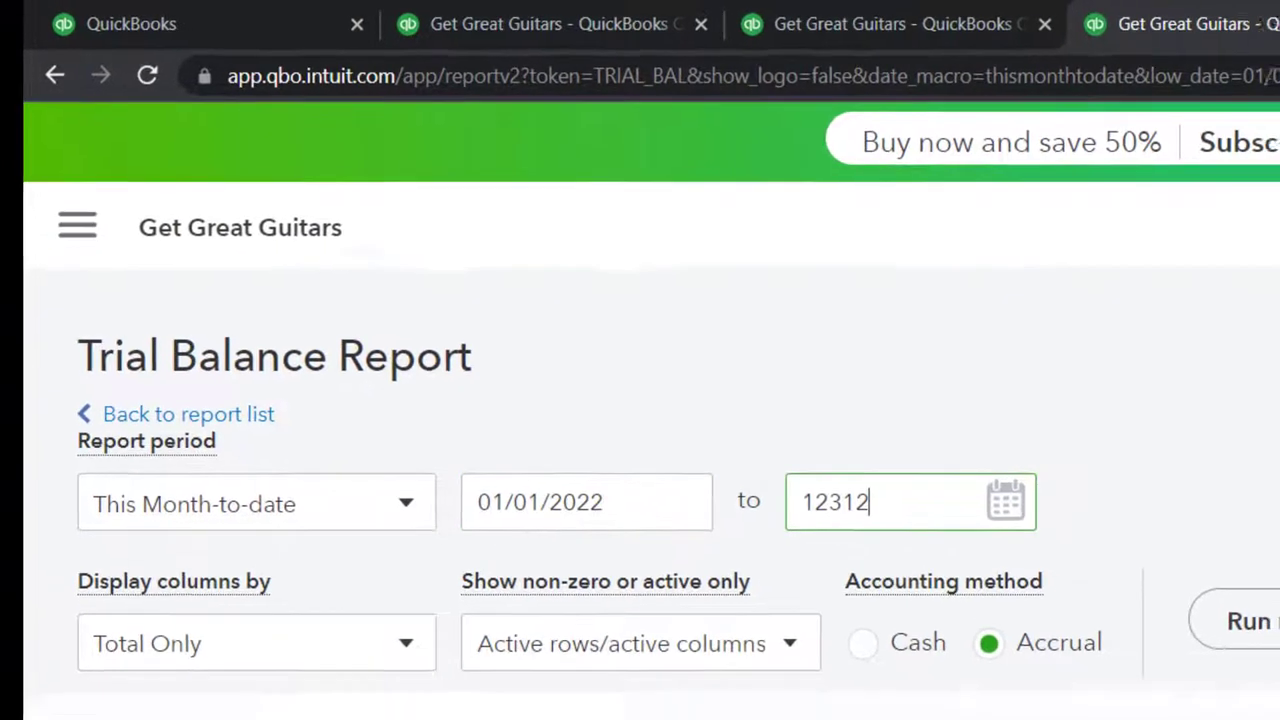
pyautogui.press('Tab')
pyautogui.click(841, 410)
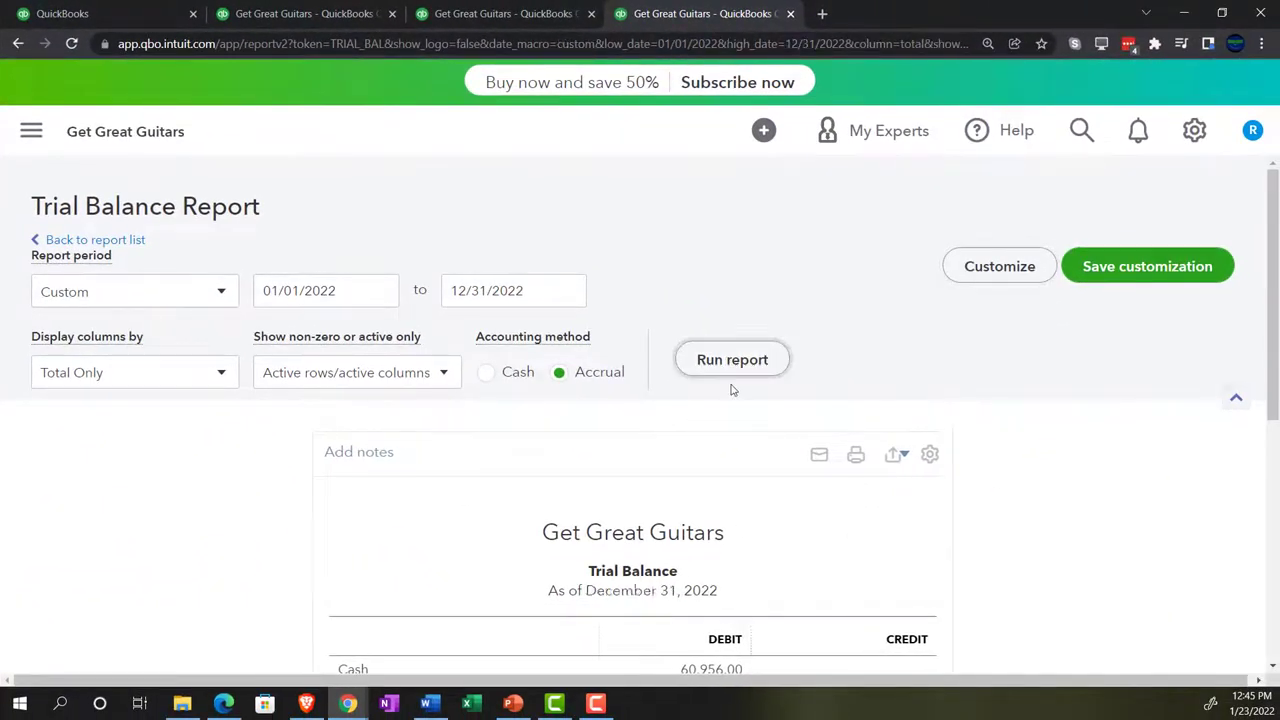
pyautogui.scroll(-3, 843, 439)
pyautogui.hotkey('ctrl', '+')
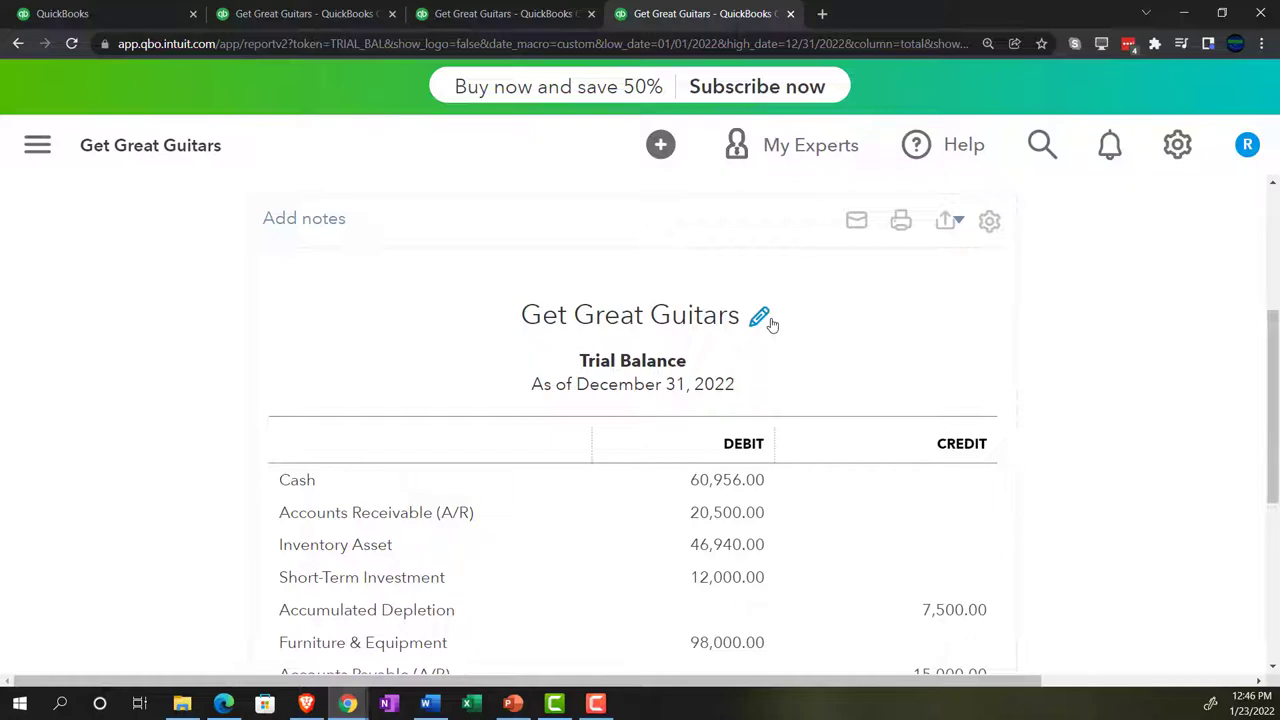
# Return to the first homepage tab and start a new customer invoice
pyautogui.click(146, 16)
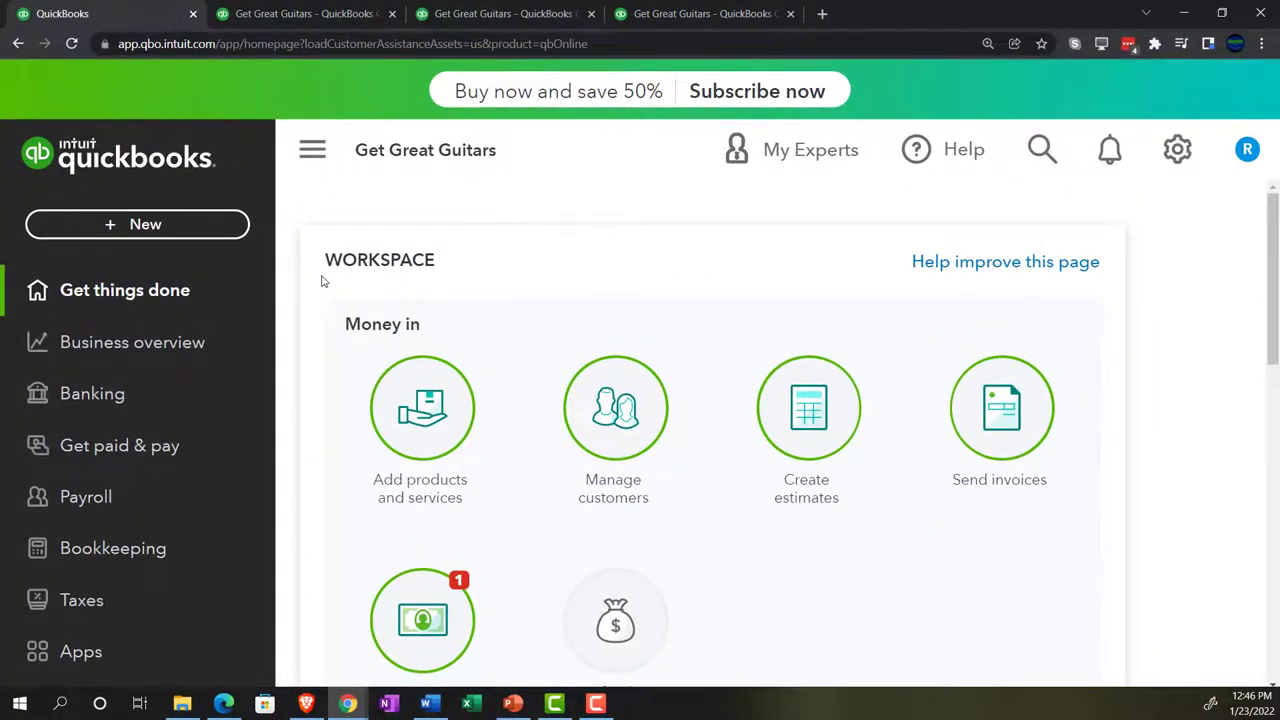
pyautogui.hotkey('ctrl', '-')
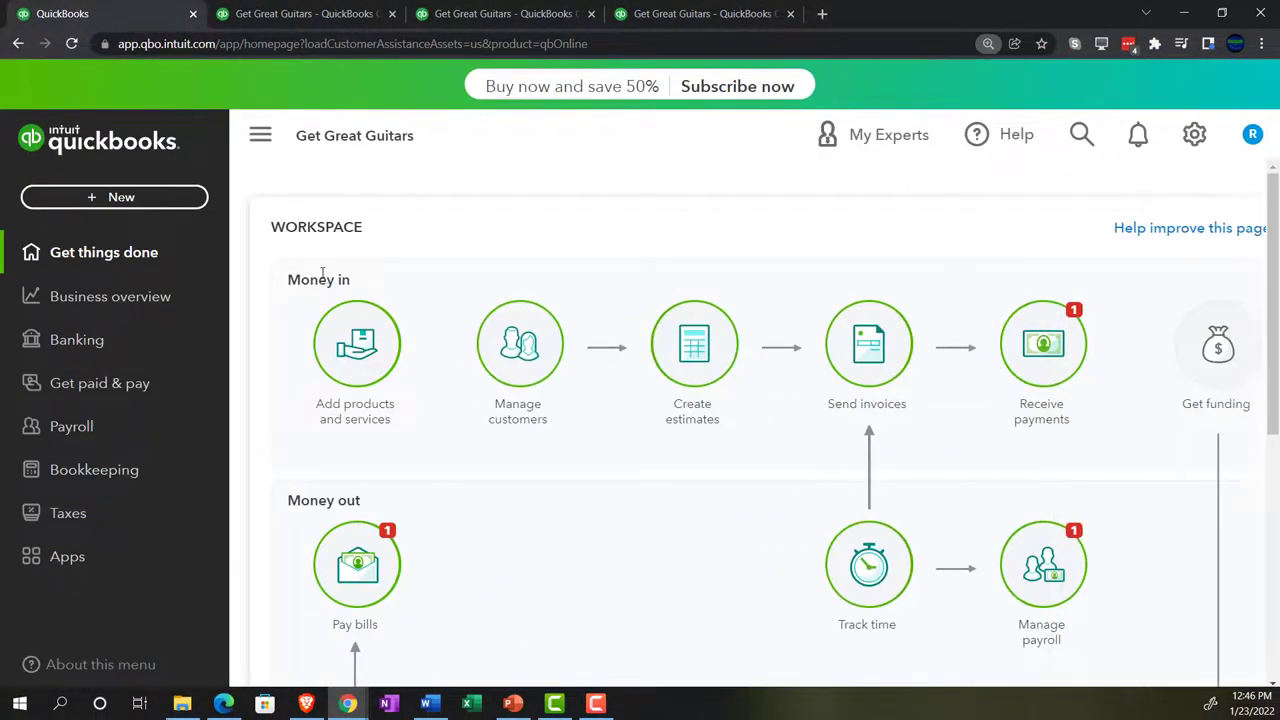
pyautogui.hotkey('ctrl', '-')
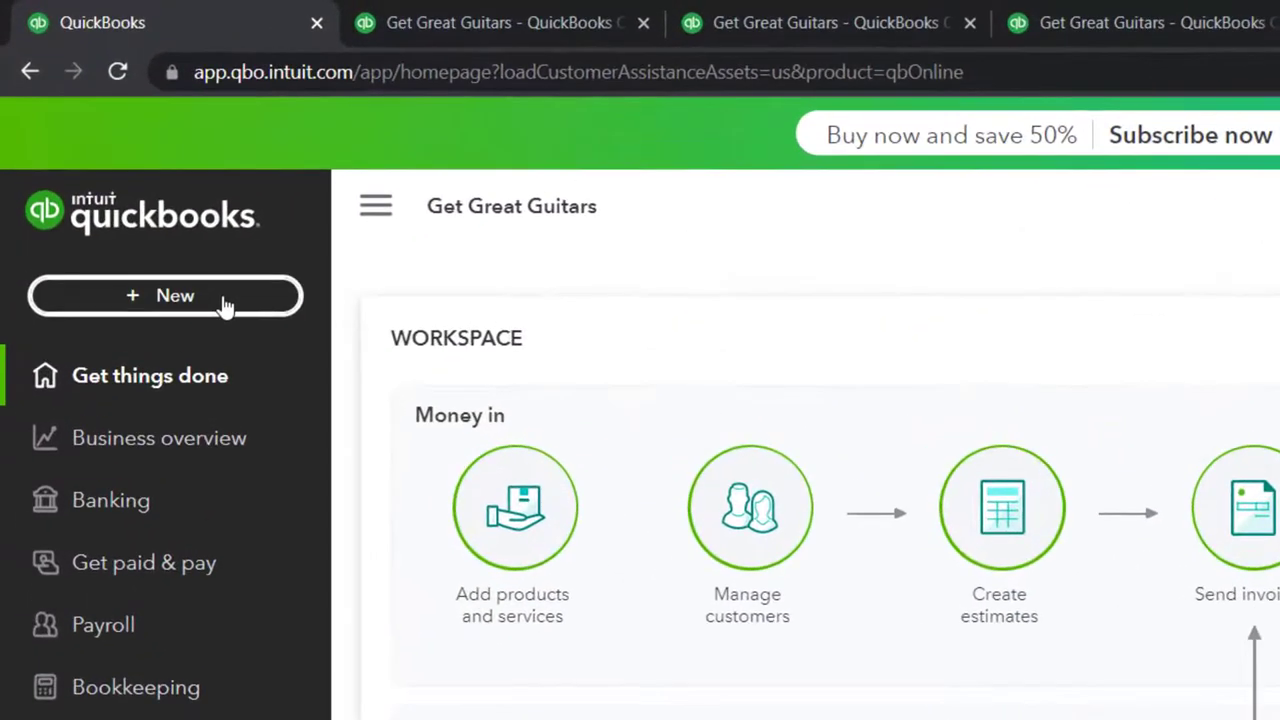
pyautogui.click(223, 300)
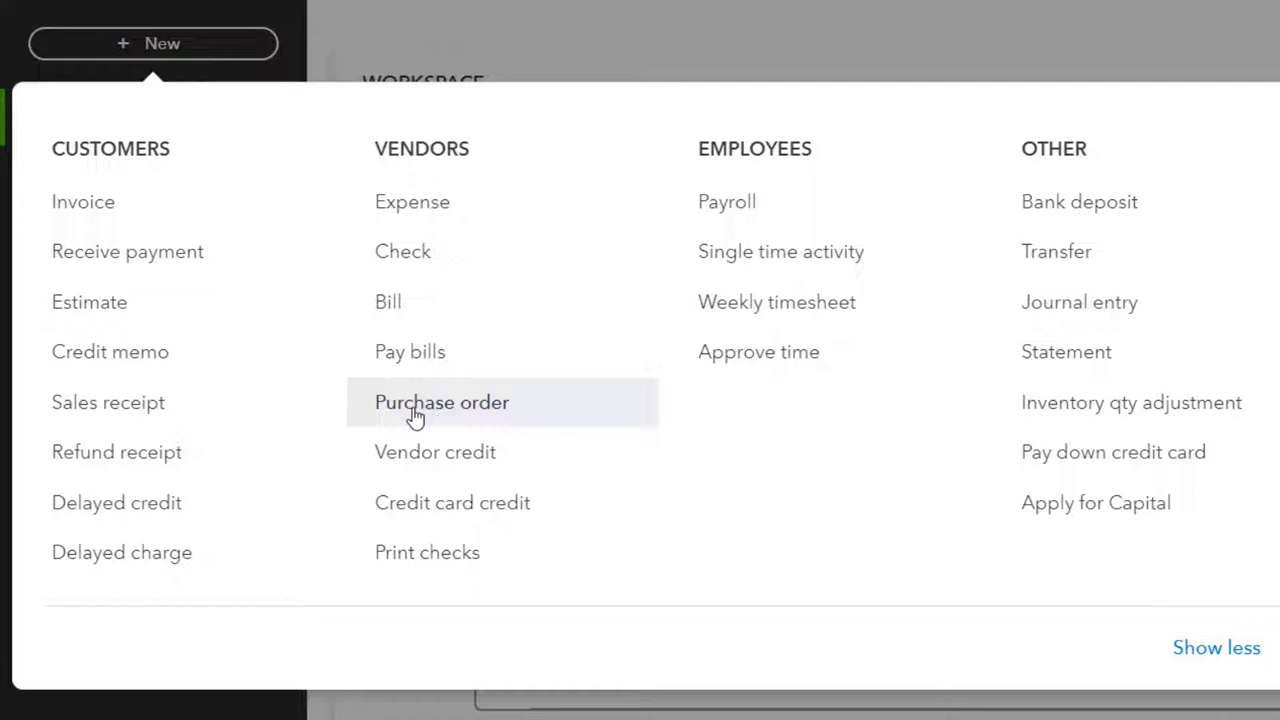
pyautogui.click(131, 216)
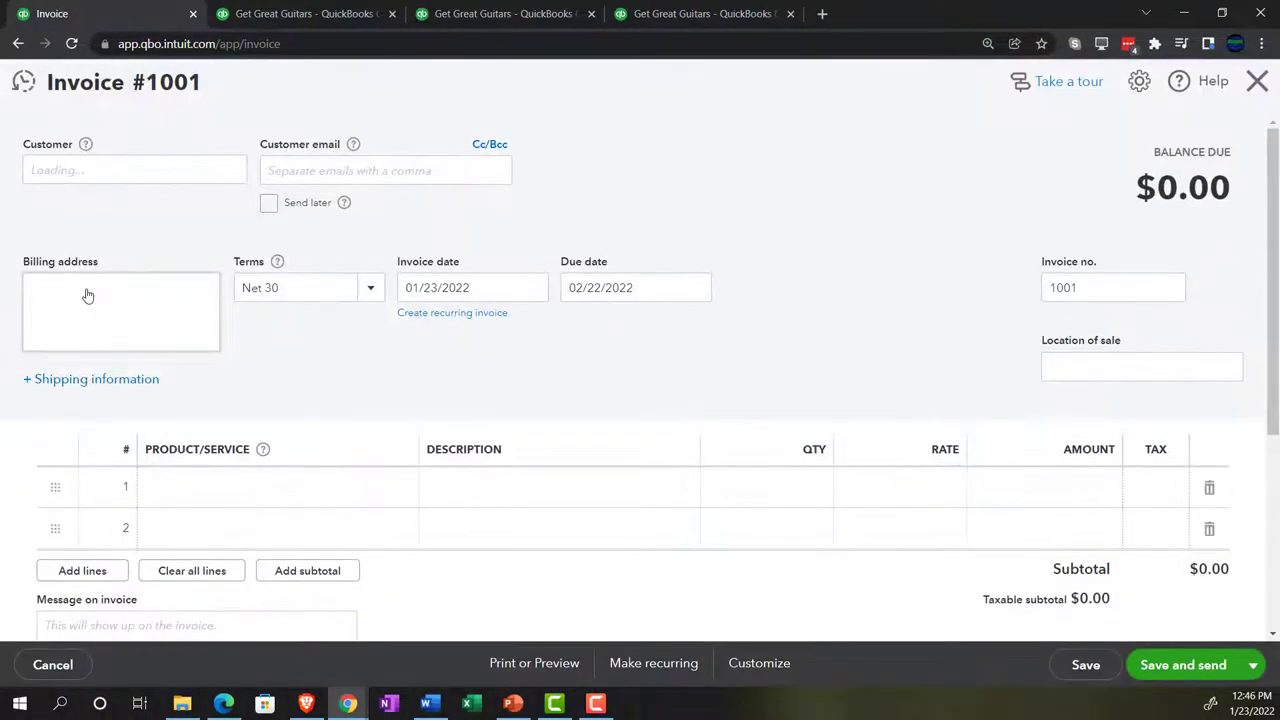
# Choose the existing customer Anderson Guitars for the invoice
pyautogui.click(74, 171)
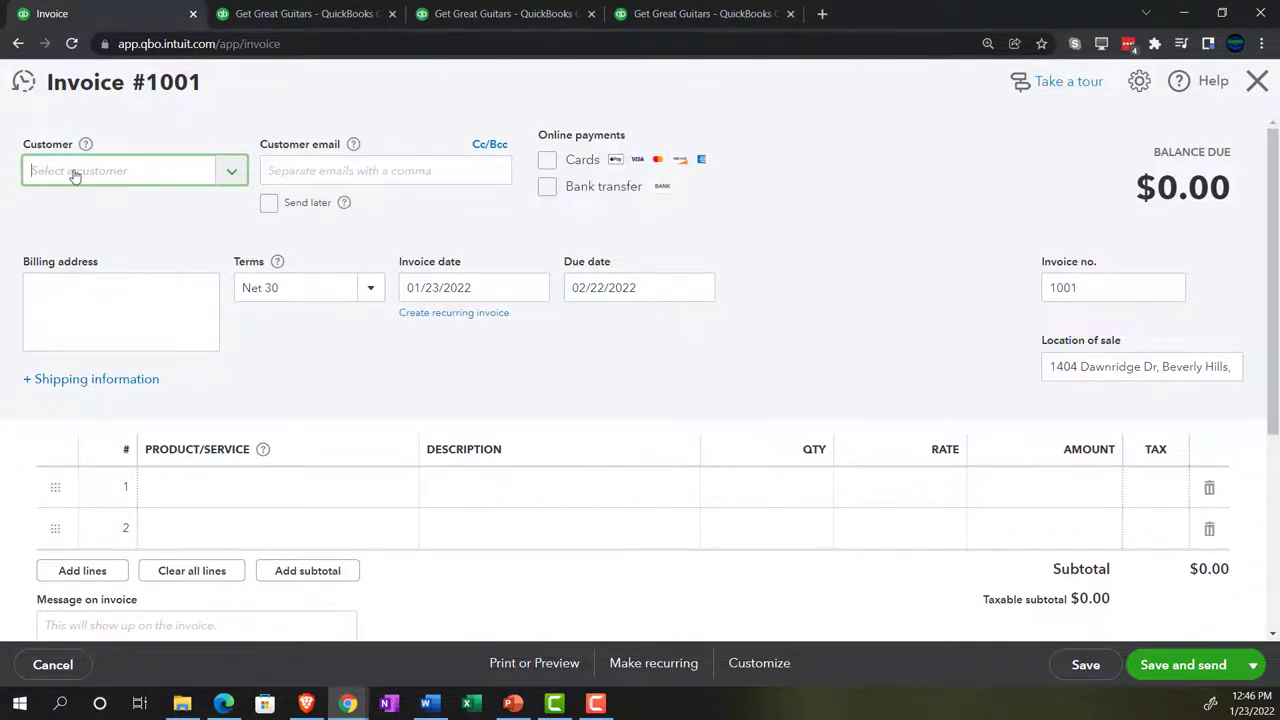
pyautogui.click(74, 174)
pyautogui.write('A')
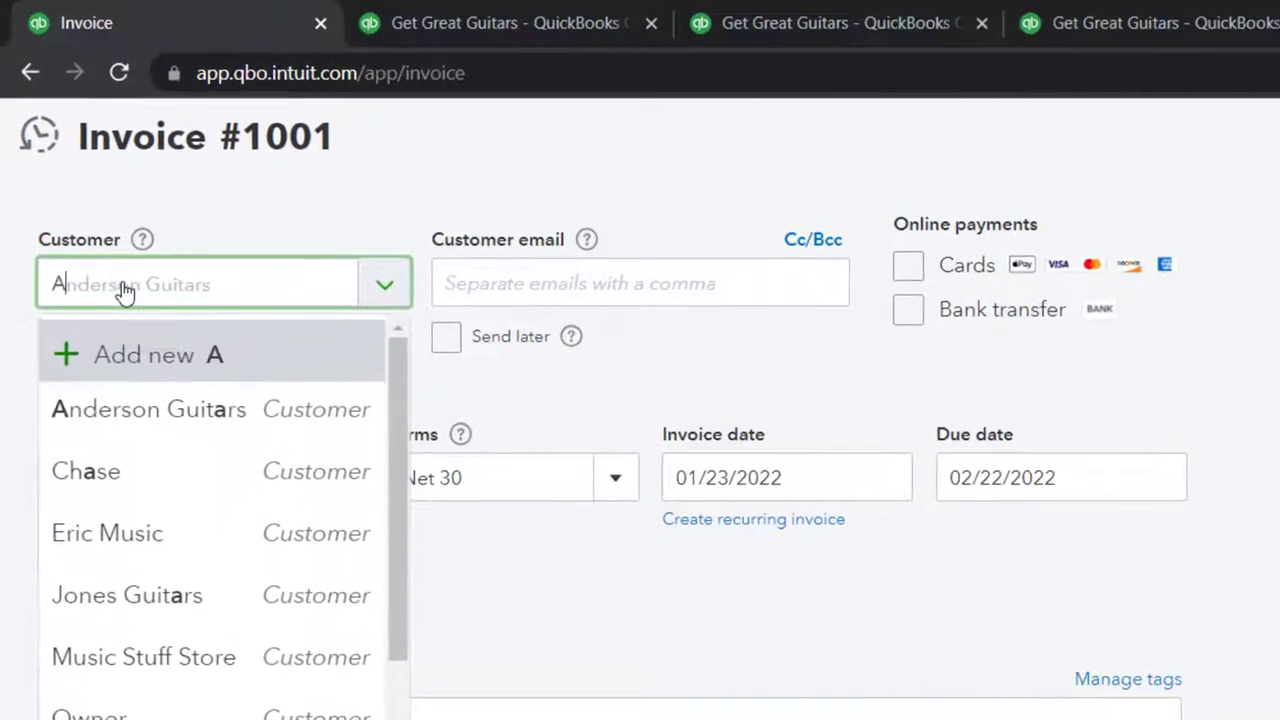
pyautogui.write('nd')
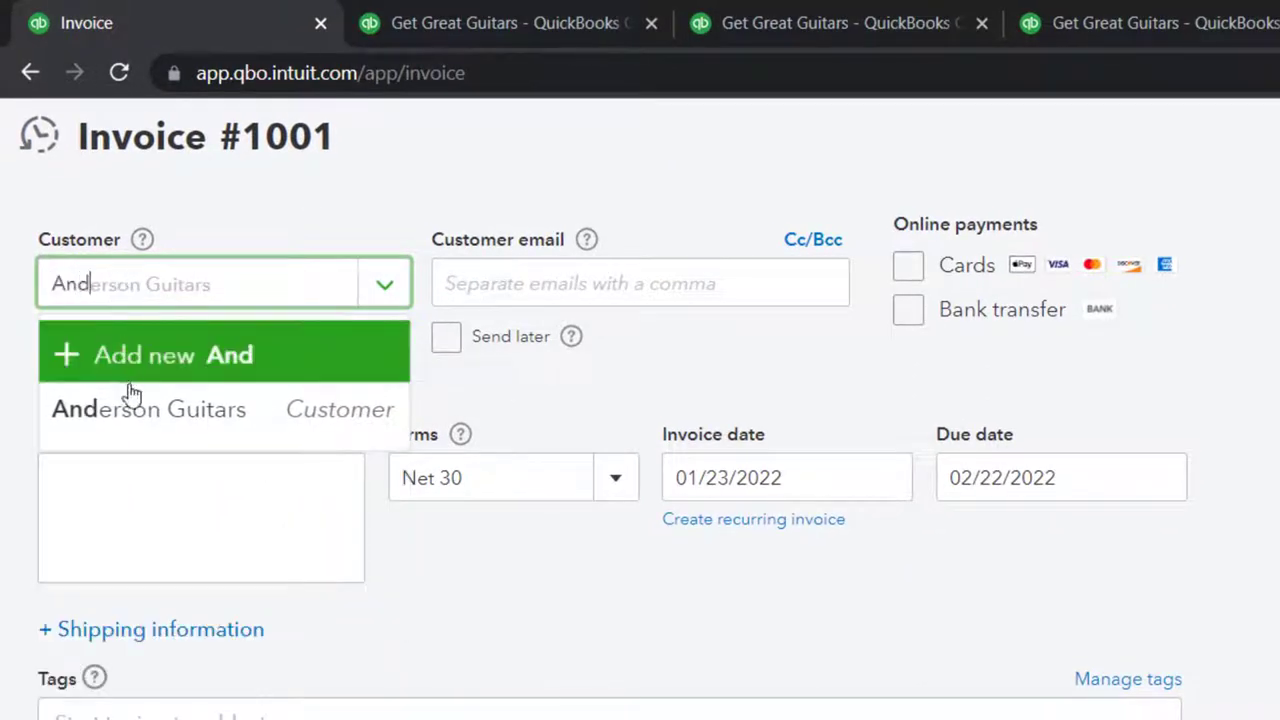
pyautogui.click(131, 410)
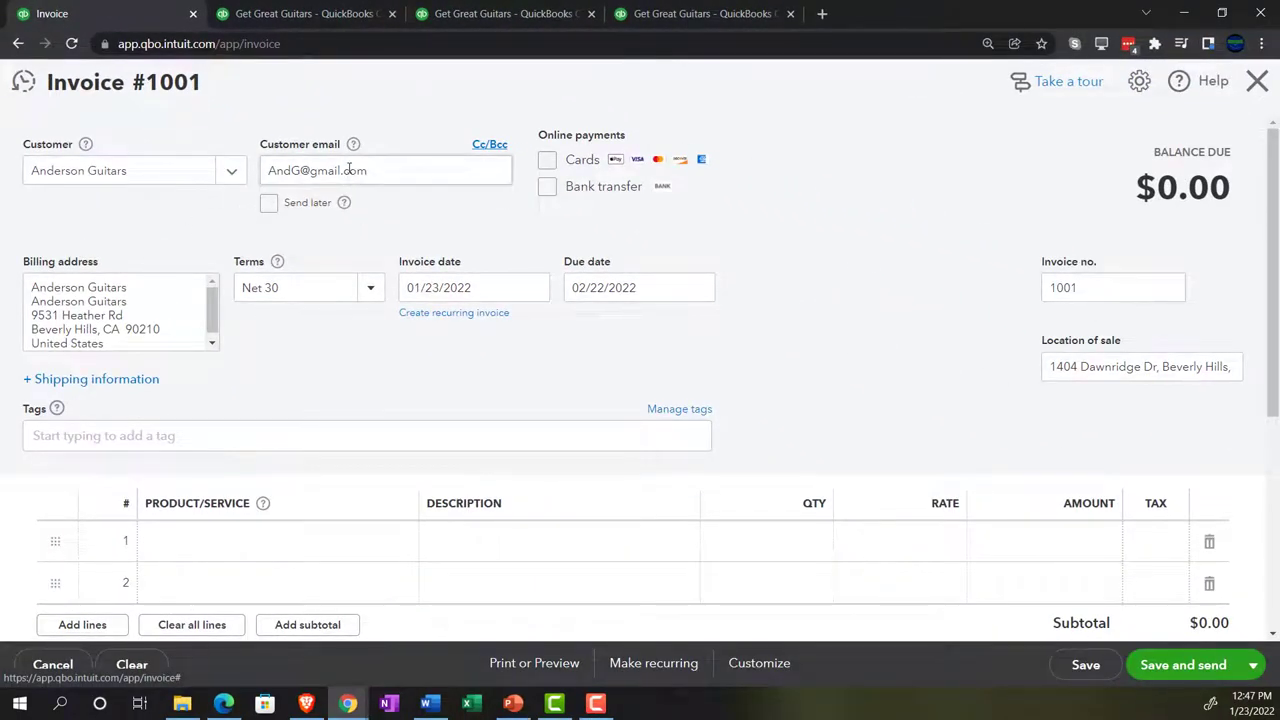
# Go through the invoice's email, billing address and terms options, keep Net 30, and set the invoice date to 01/16/2022
pyautogui.click(348, 170)
pyautogui.click(348, 170)
pyautogui.press('Tab')
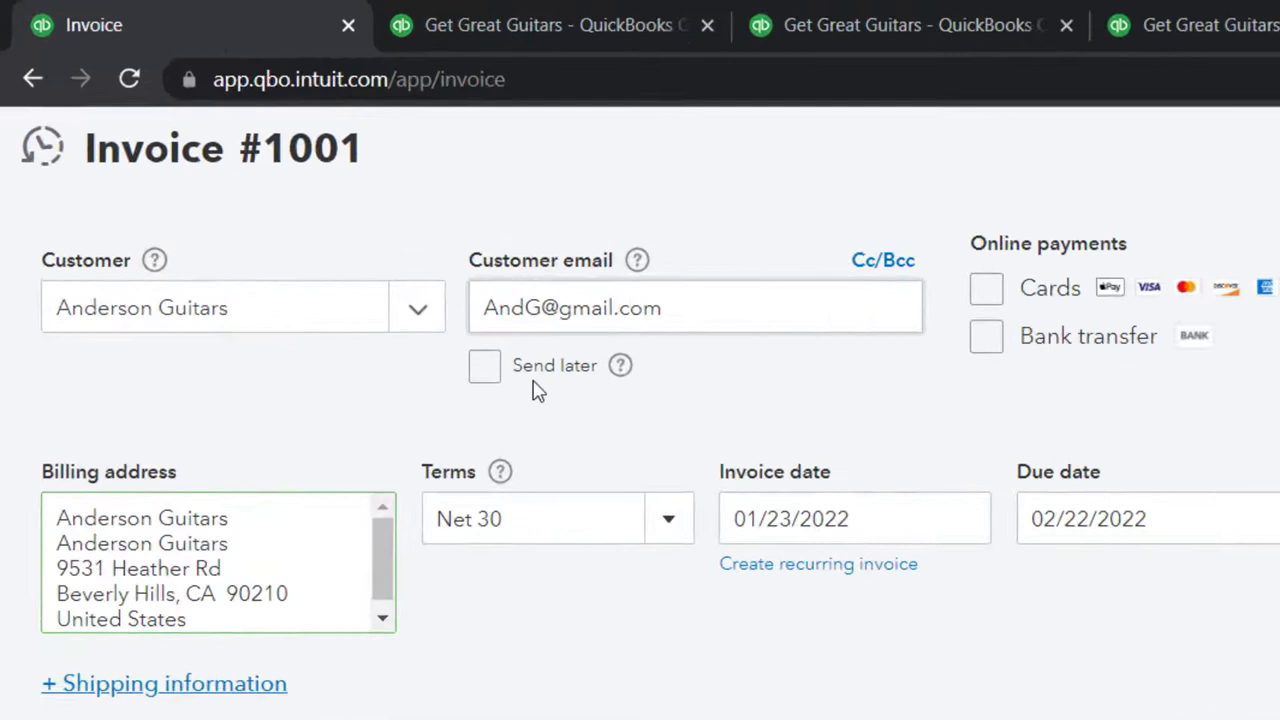
pyautogui.press('Tab')
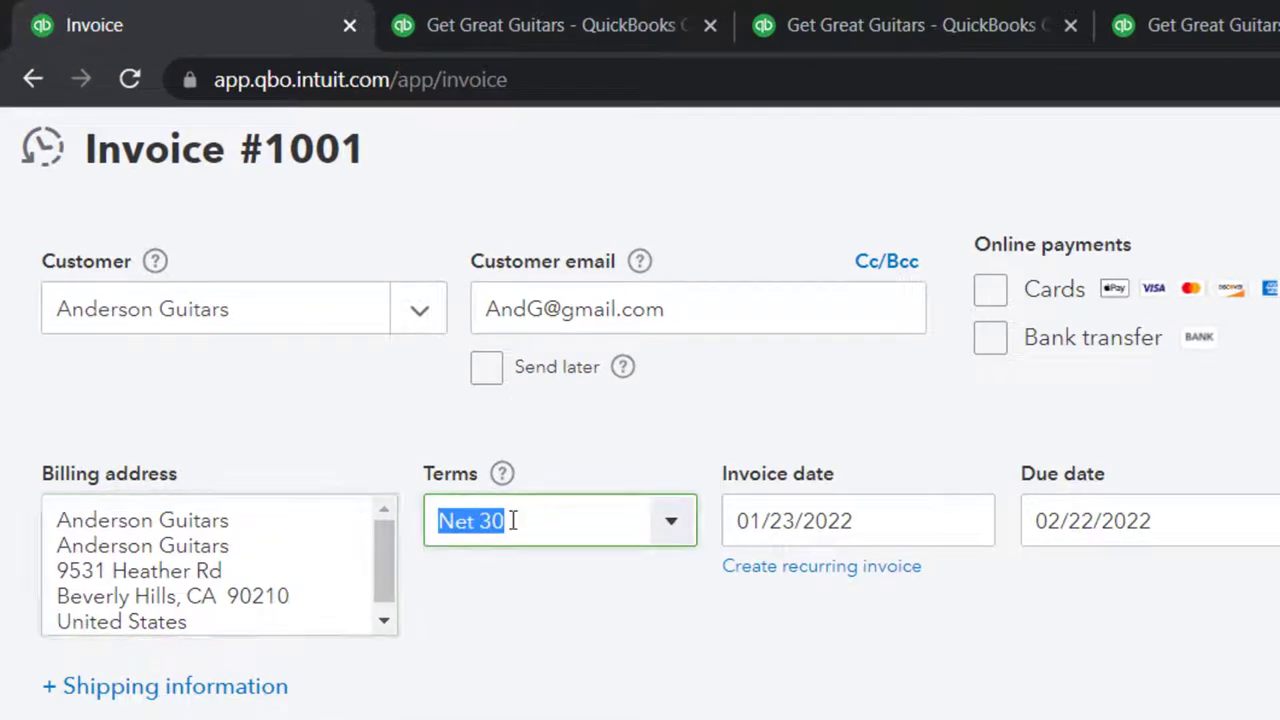
pyautogui.click(674, 526)
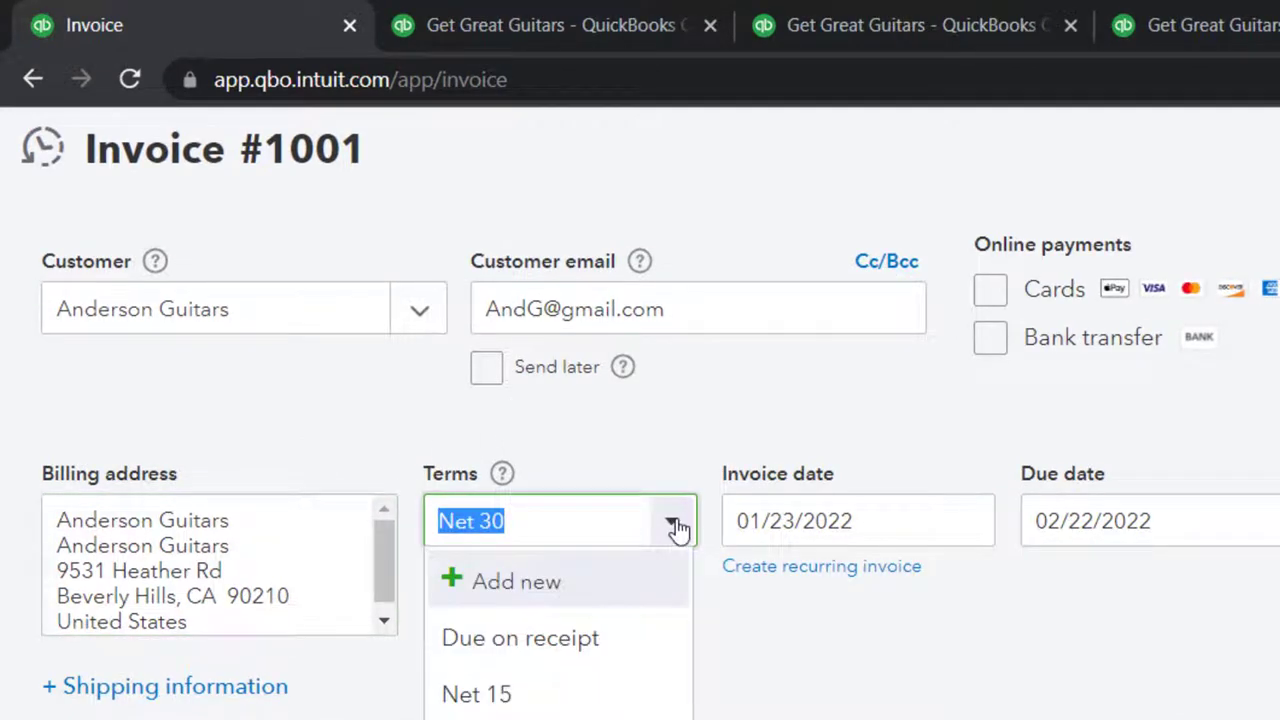
pyautogui.click(676, 528)
pyautogui.press('Tab')
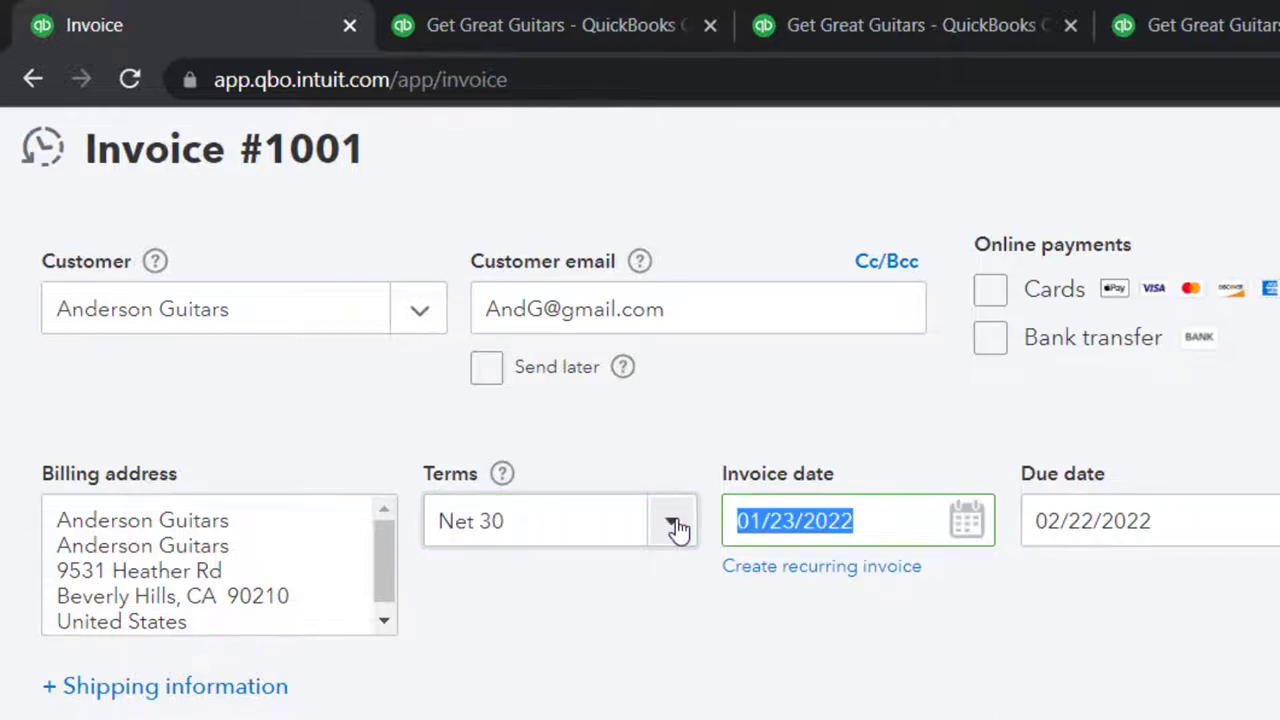
pyautogui.write('01/16/')
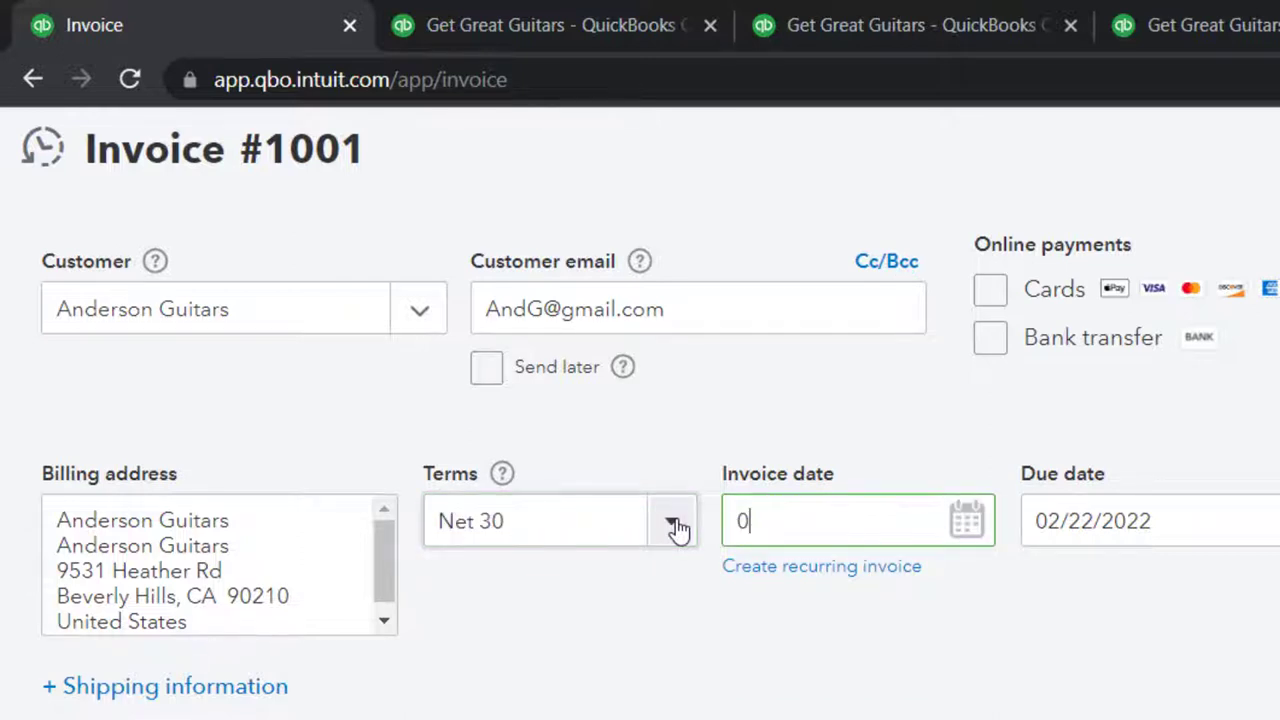
pyautogui.write('202')
pyautogui.press('Tab')
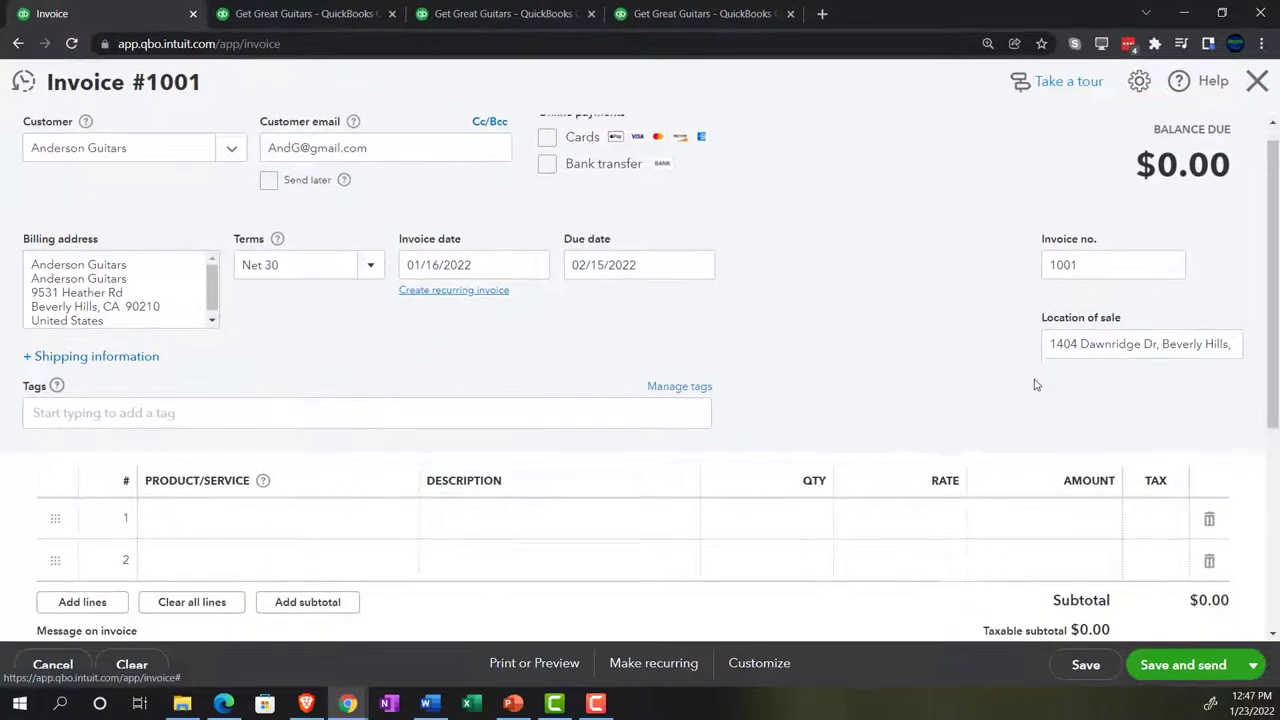
# Add product ELP, Epiphone Les Paul, as the first invoice line with a quantity of 5, keeping the default rate of 500
pyautogui.scroll(-1, 1036, 385)
pyautogui.click(238, 460)
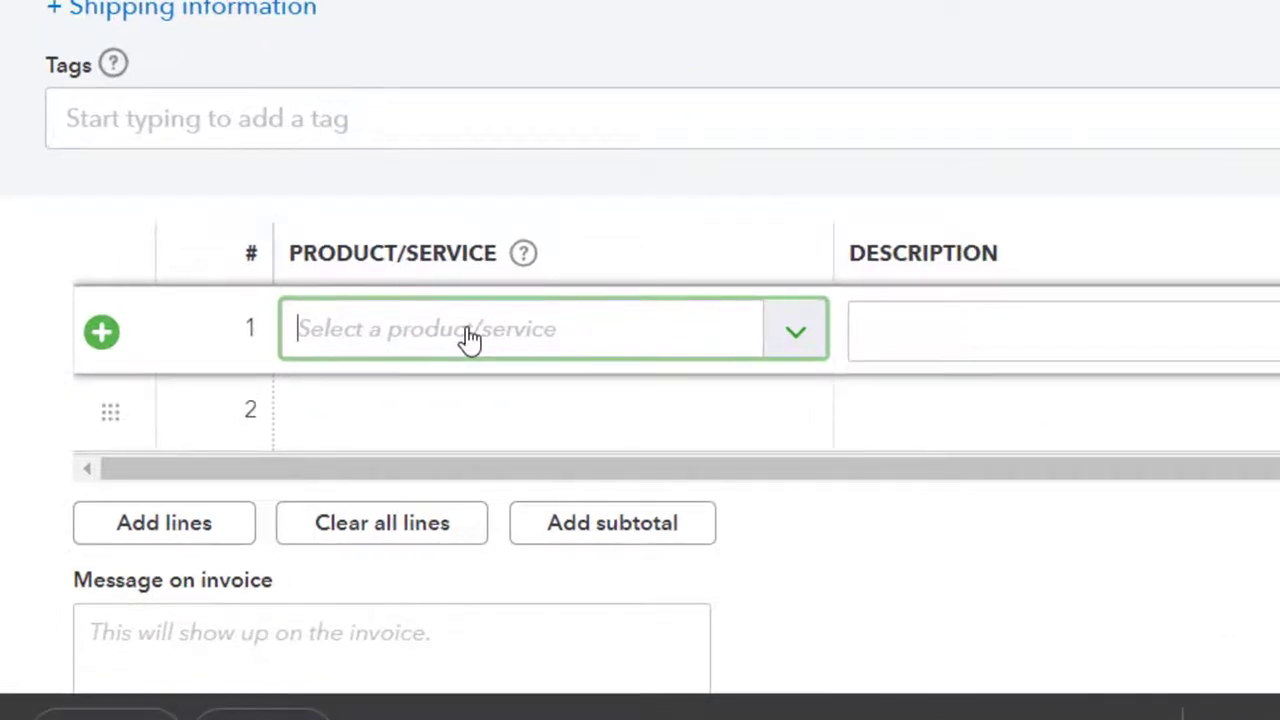
pyautogui.write('E')
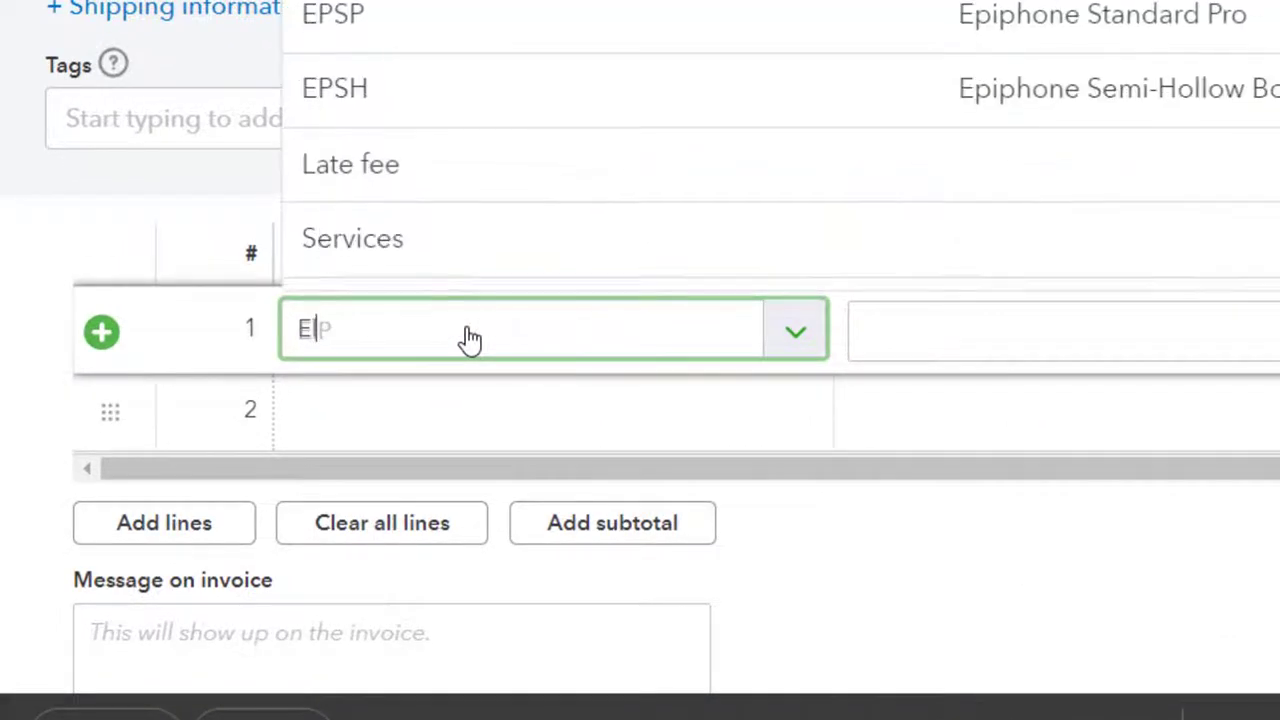
pyautogui.write('lp')
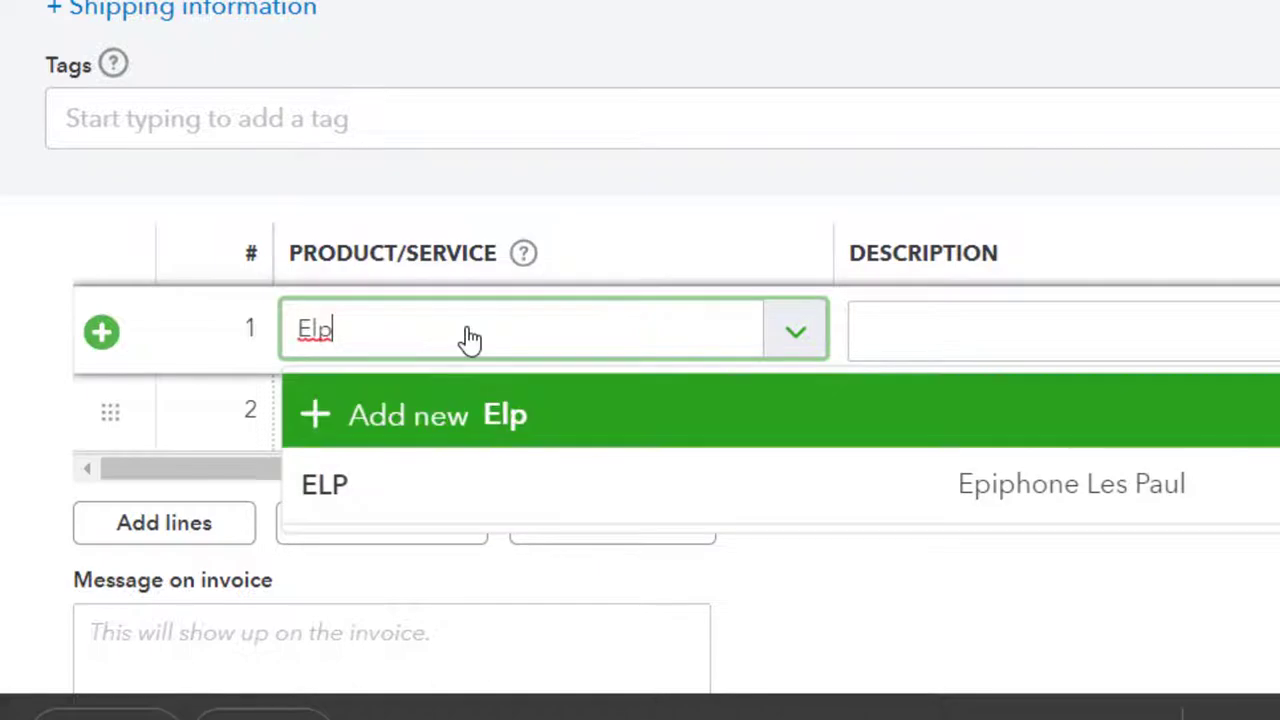
pyautogui.press('Down')
pyautogui.press('Tab')
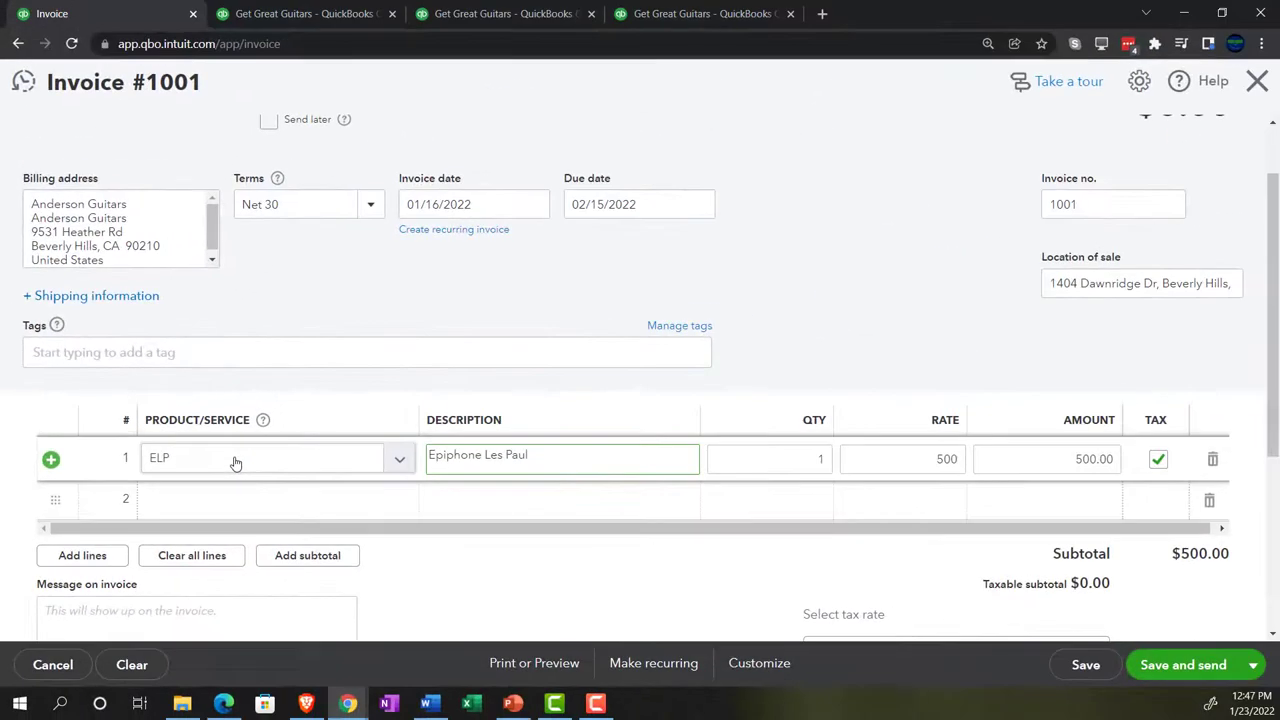
pyautogui.press('Tab')
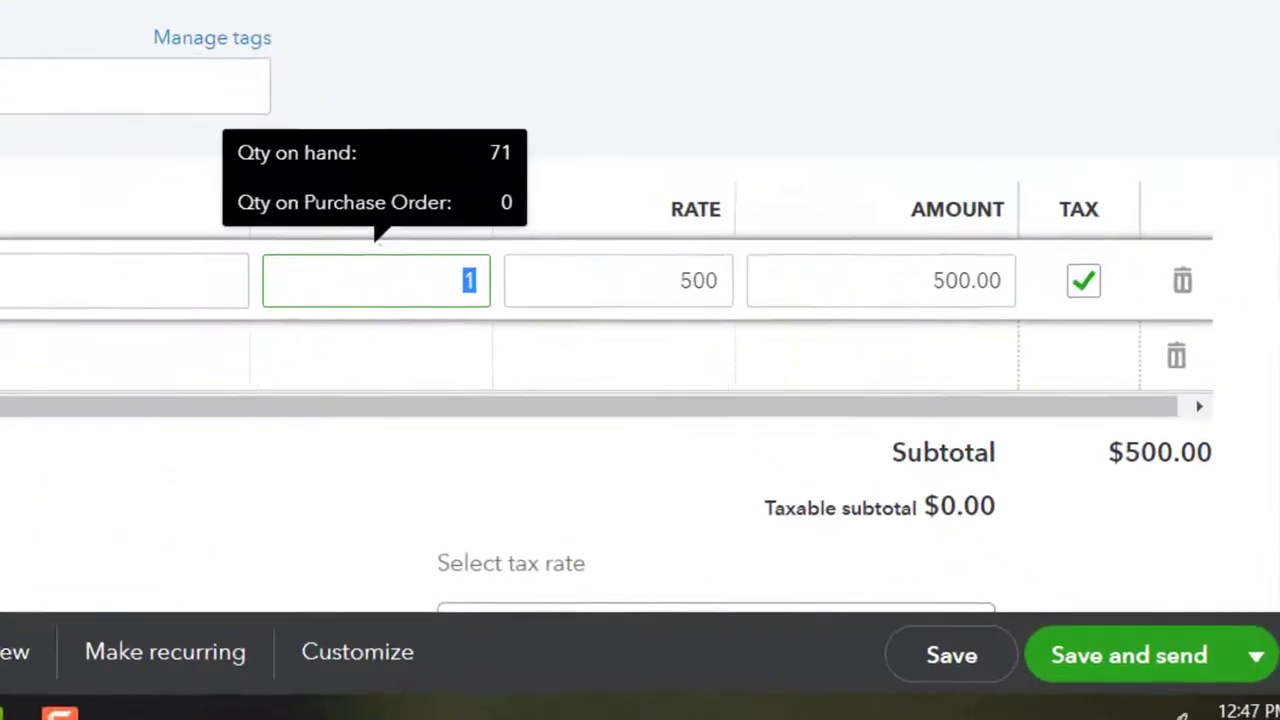
pyautogui.write('5')
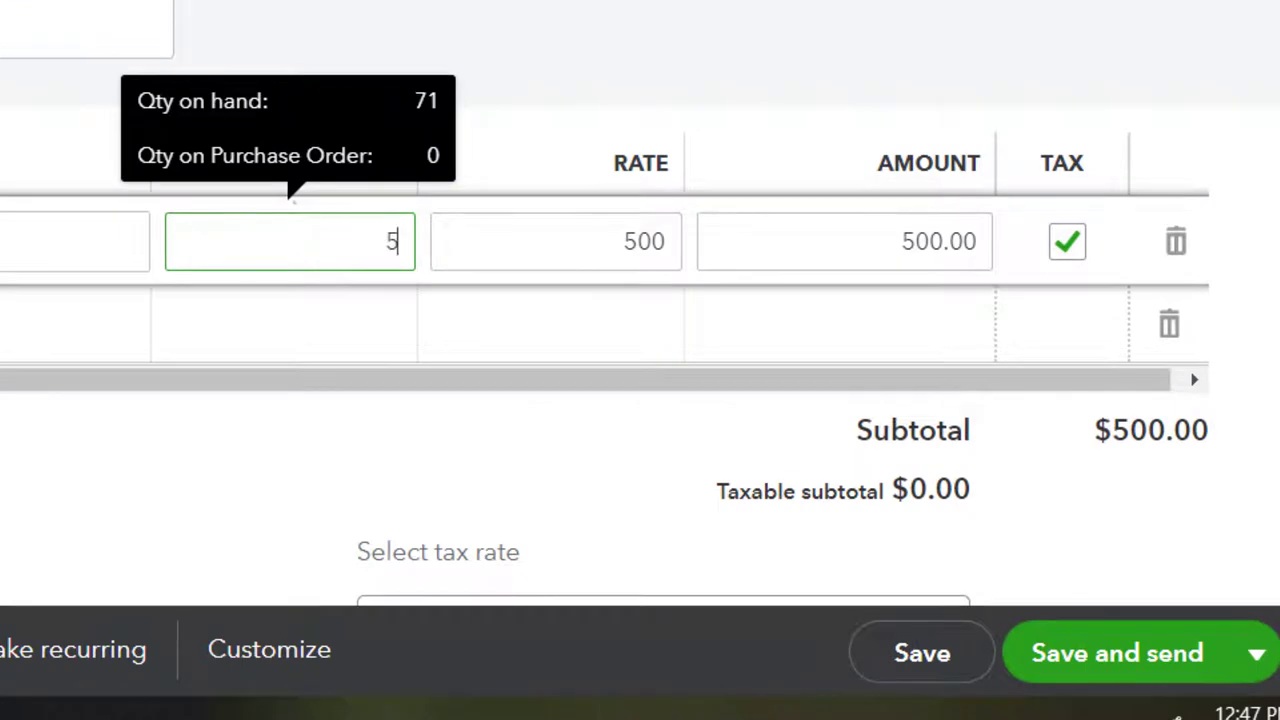
pyautogui.press('Tab')
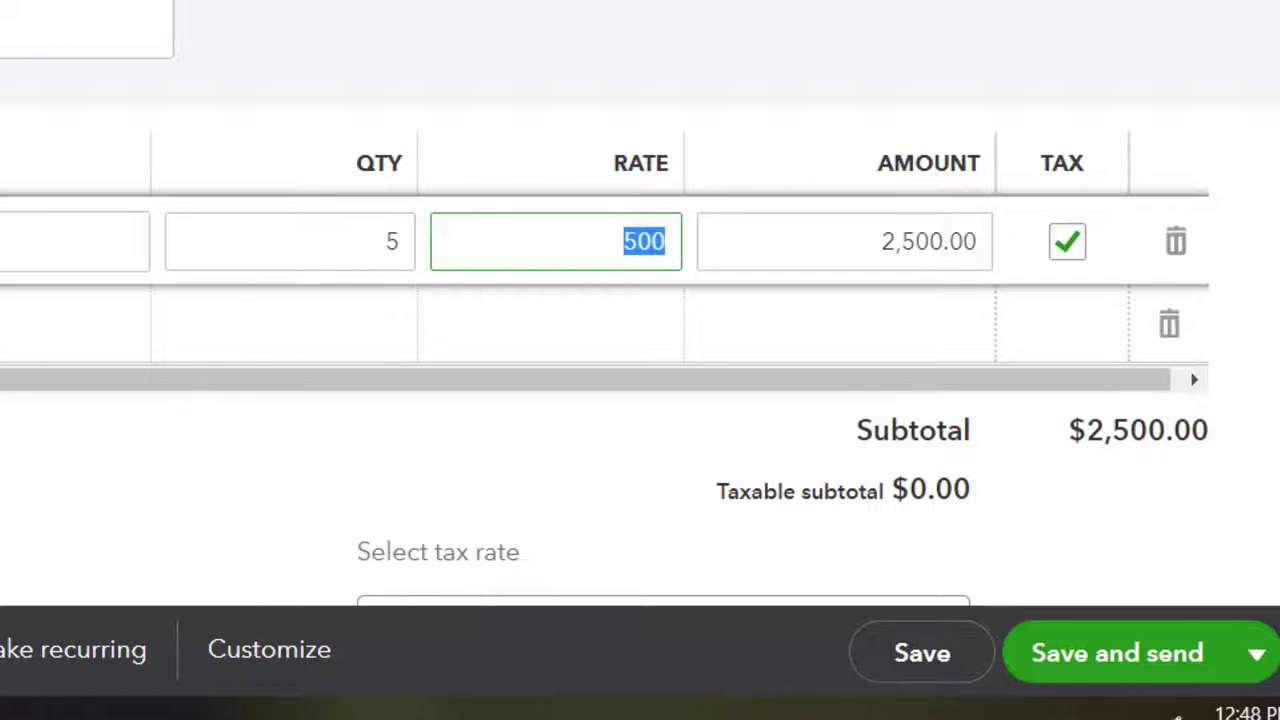
pyautogui.click(929, 241)
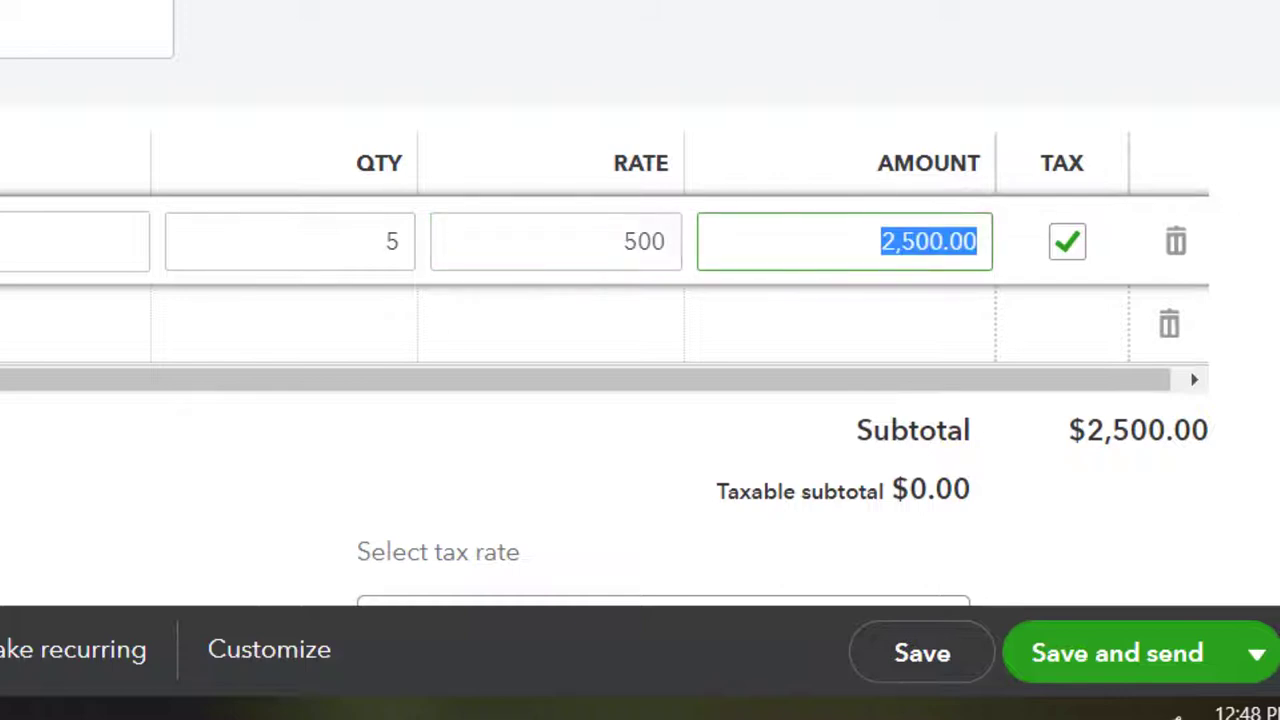
pyautogui.press('Tab')
pyautogui.press('Tab')
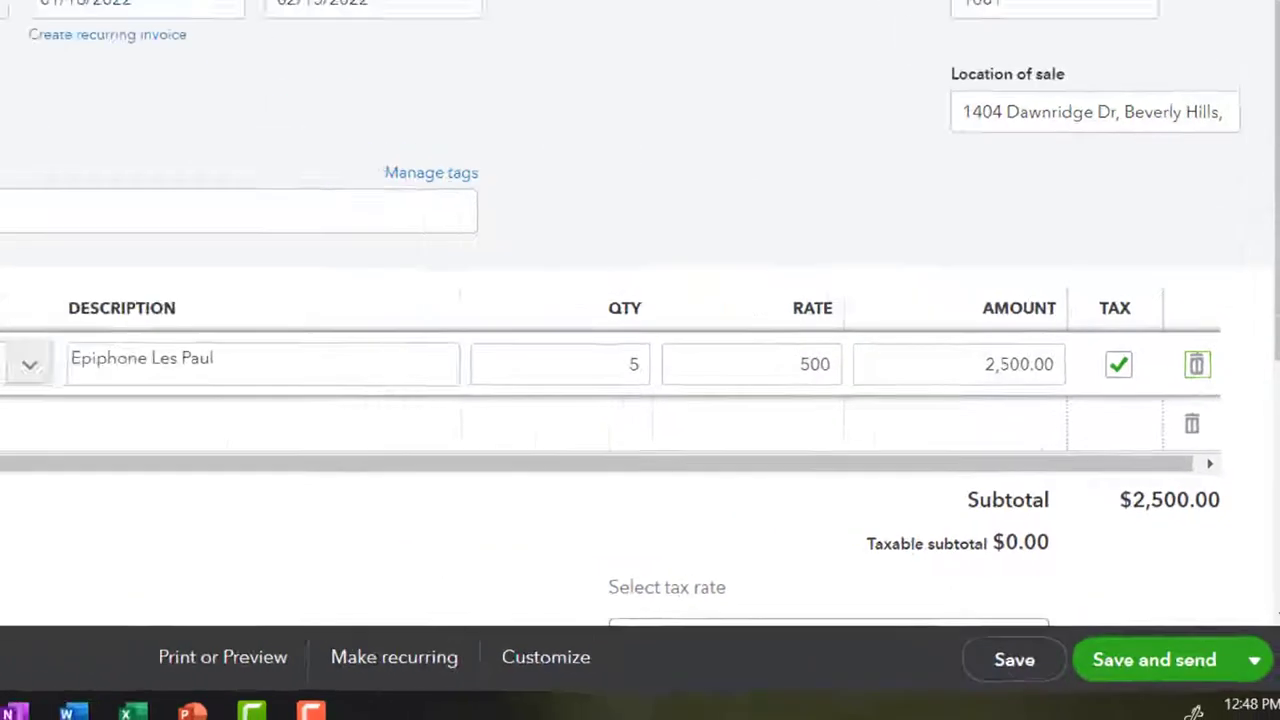
# Add product EPR, Epiphone Riviera, as the second invoice line, keeping quantity 1 and the default rate of 550
pyautogui.press('Tab')
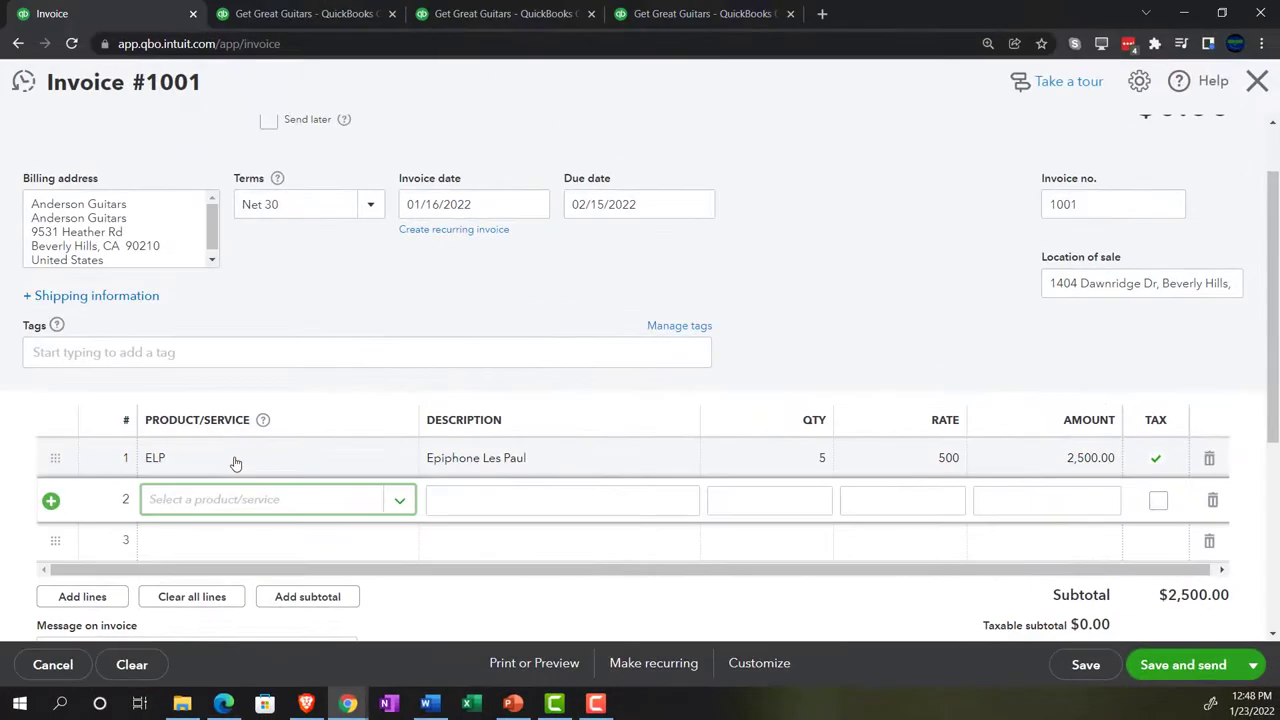
pyautogui.write('EPR')
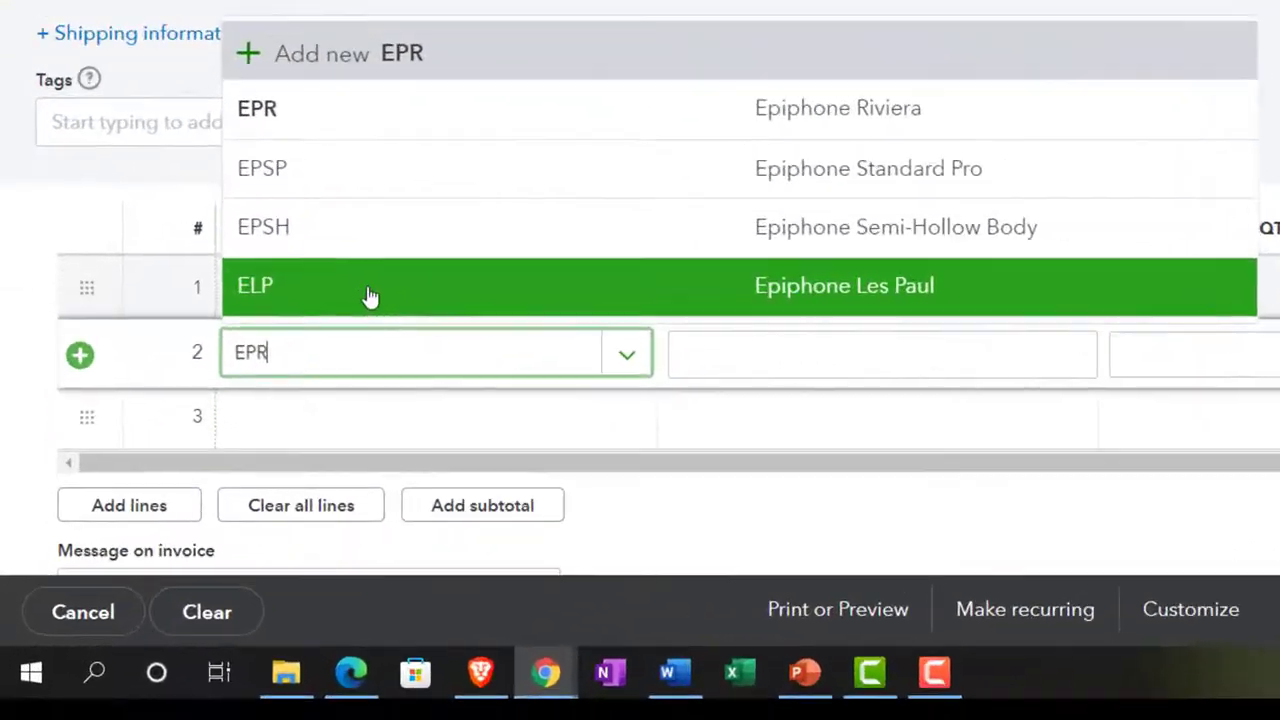
pyautogui.press('Down')
pyautogui.press('Down')
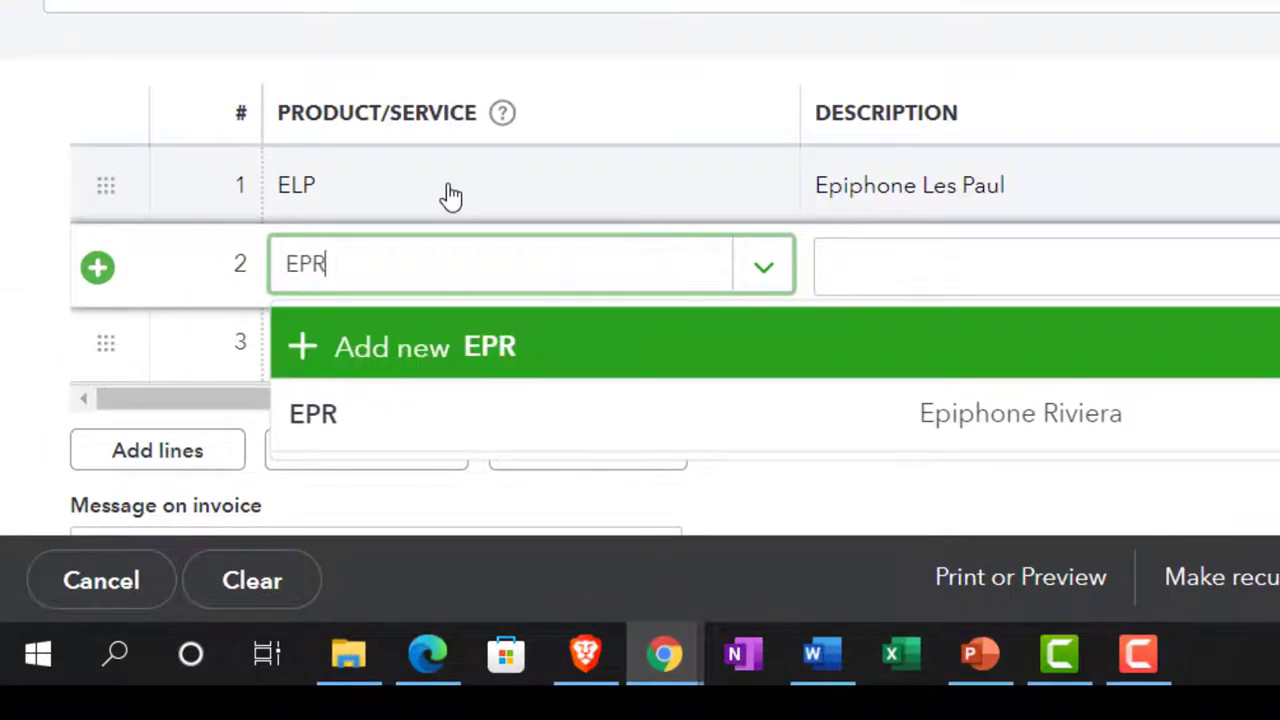
pyautogui.press('Tab')
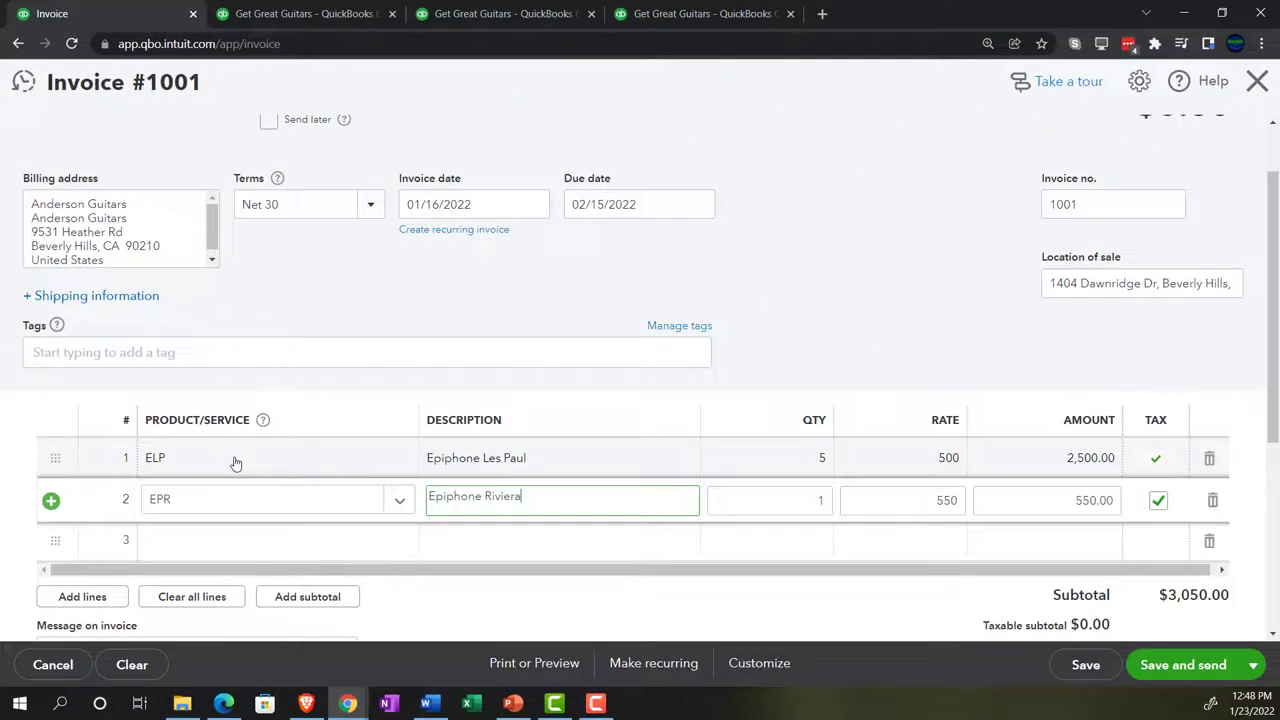
pyautogui.press('Tab')
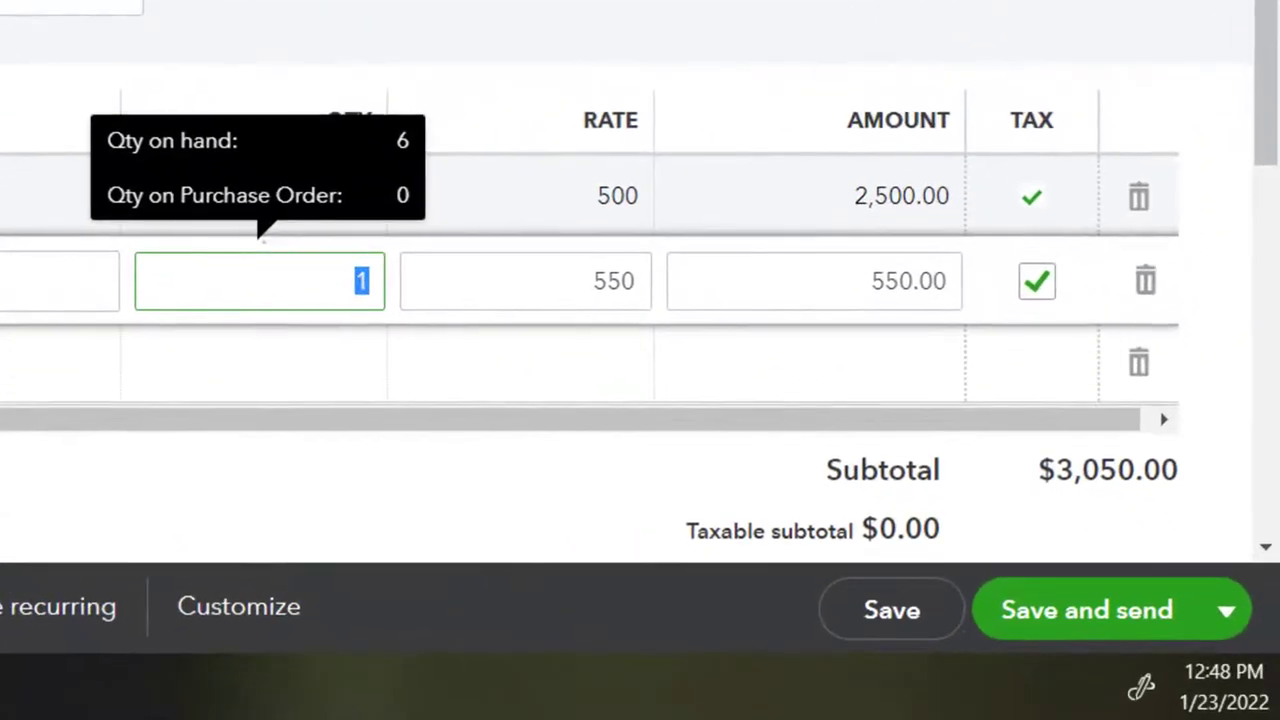
pyautogui.press('Tab')
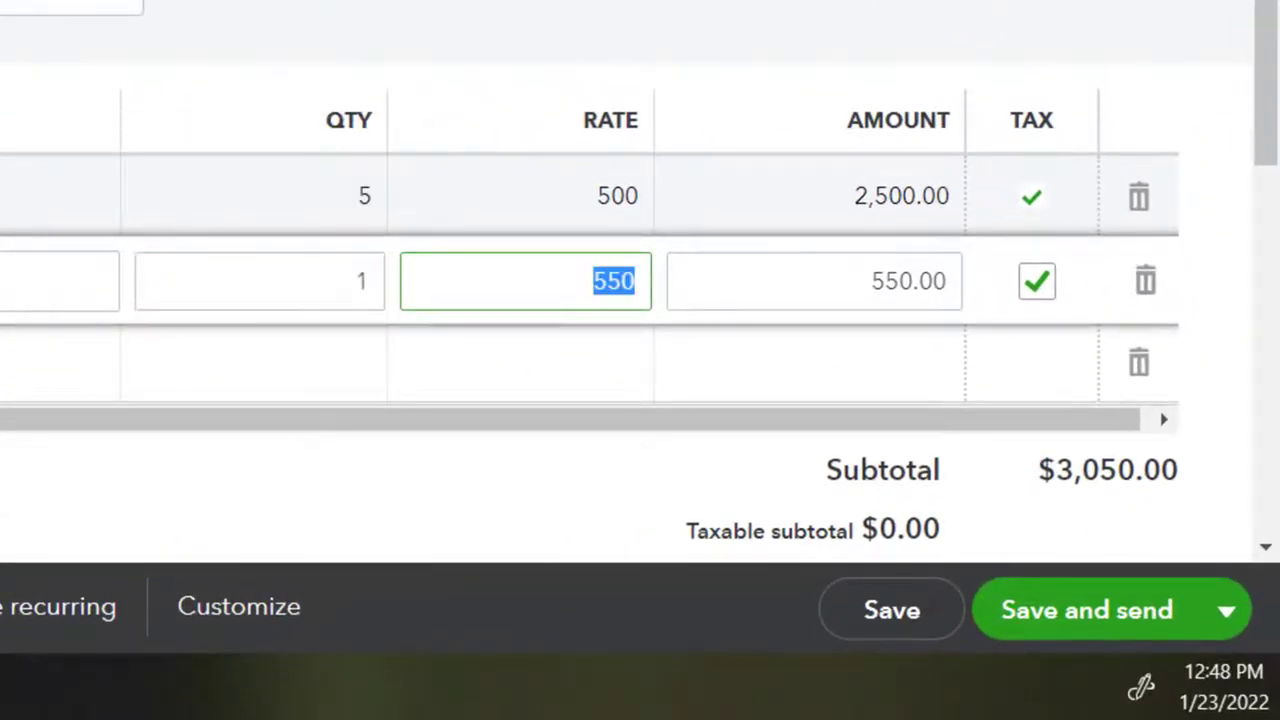
pyautogui.press('Tab')
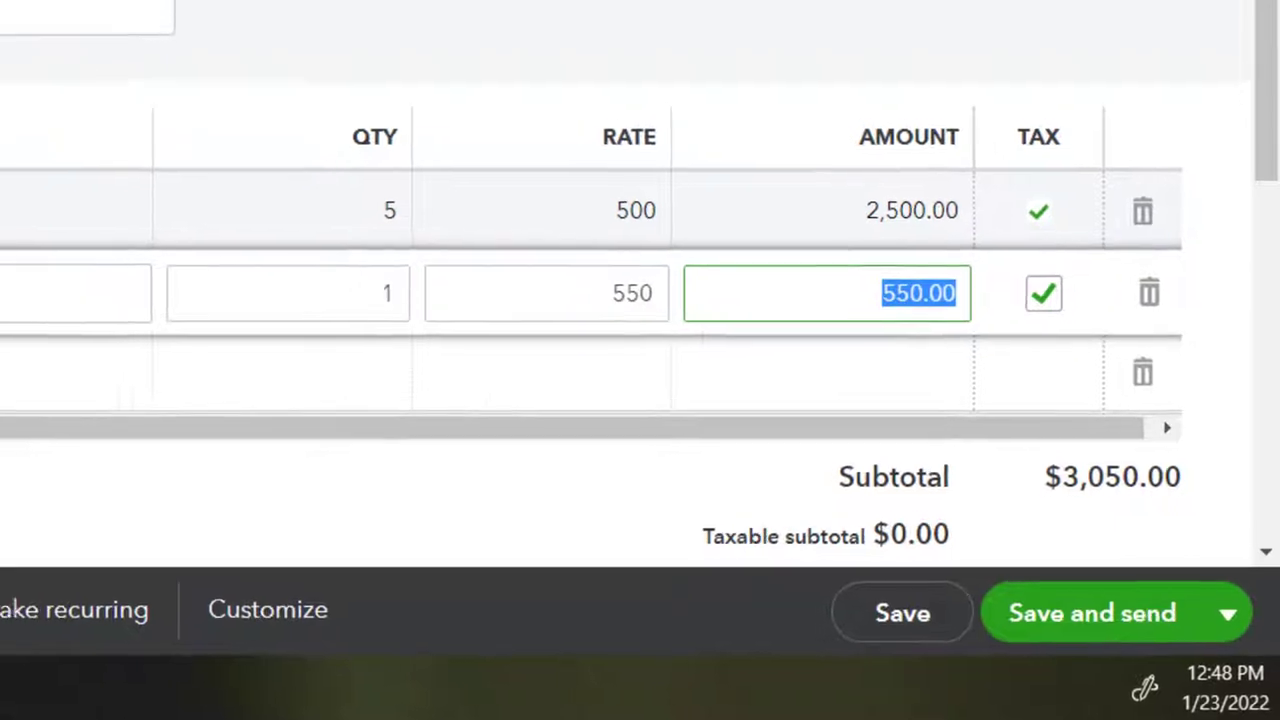
pyautogui.press('Tab')
pyautogui.press('Tab')
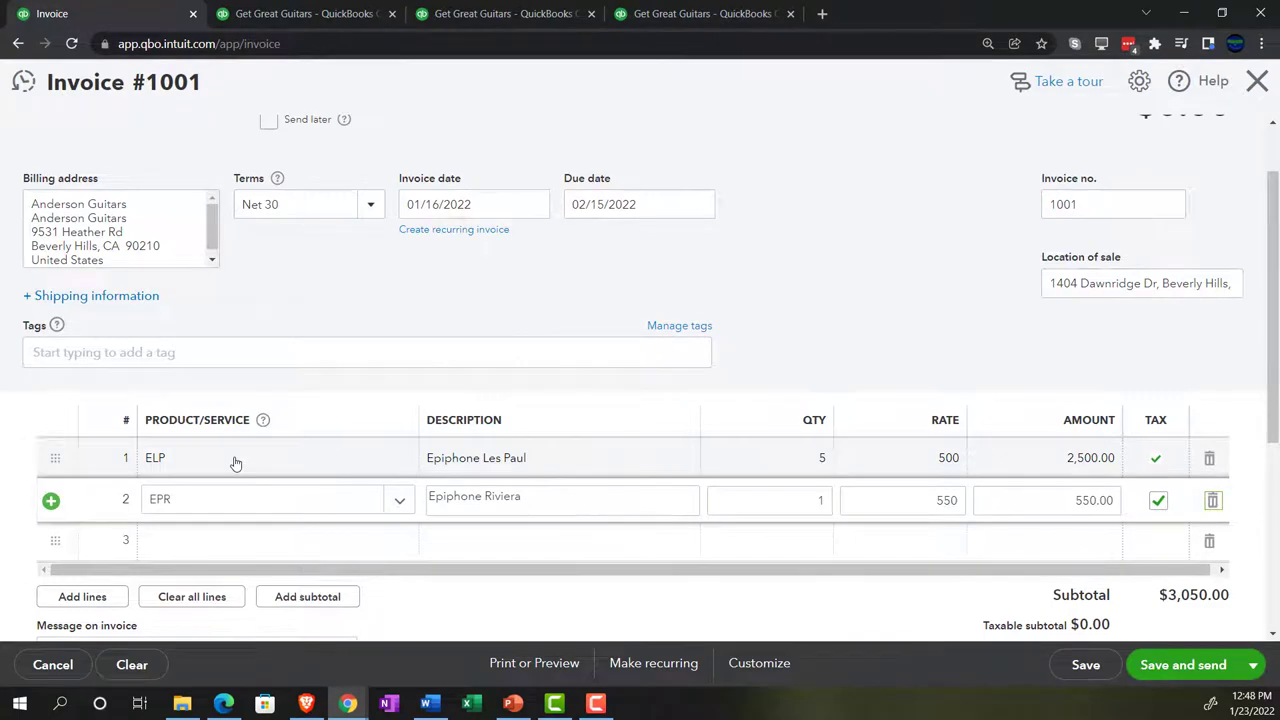
# Add product EPSH, Epiphone Semi-Hollow Body, as the third invoice line, keeping quantity 1 and the default rate of 400
pyautogui.press('Tab')
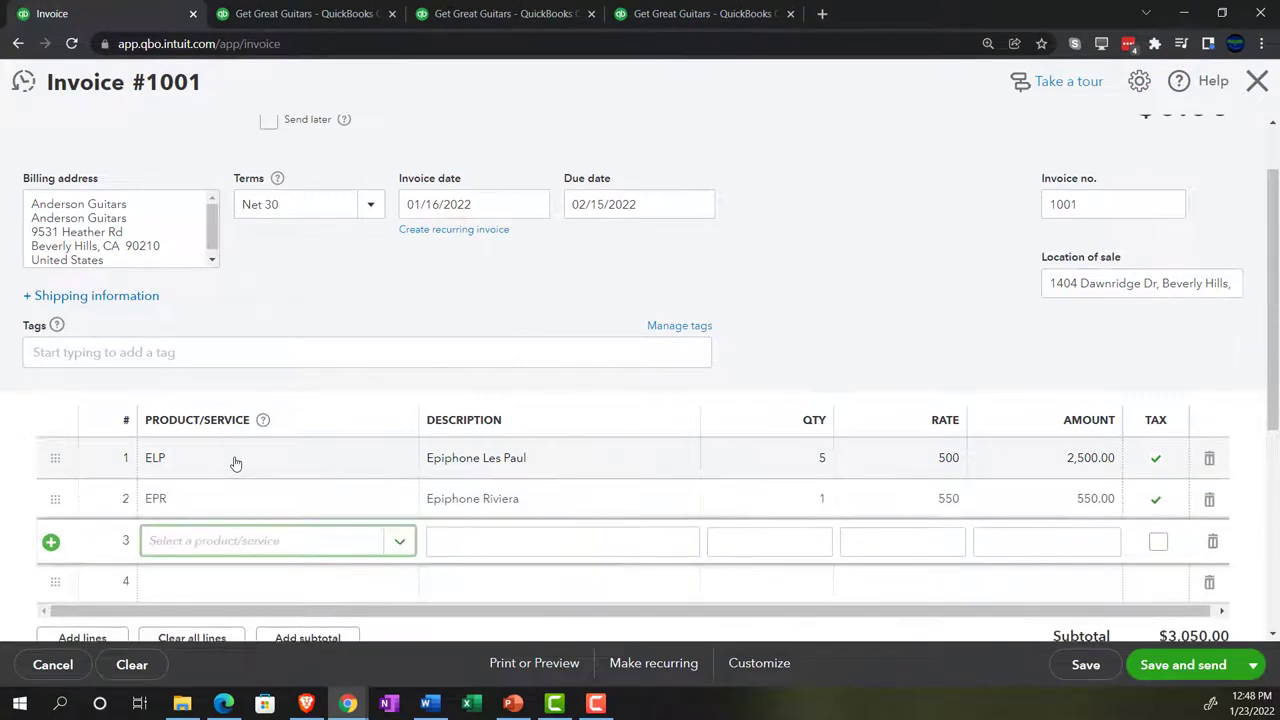
pyautogui.write('EPSH')
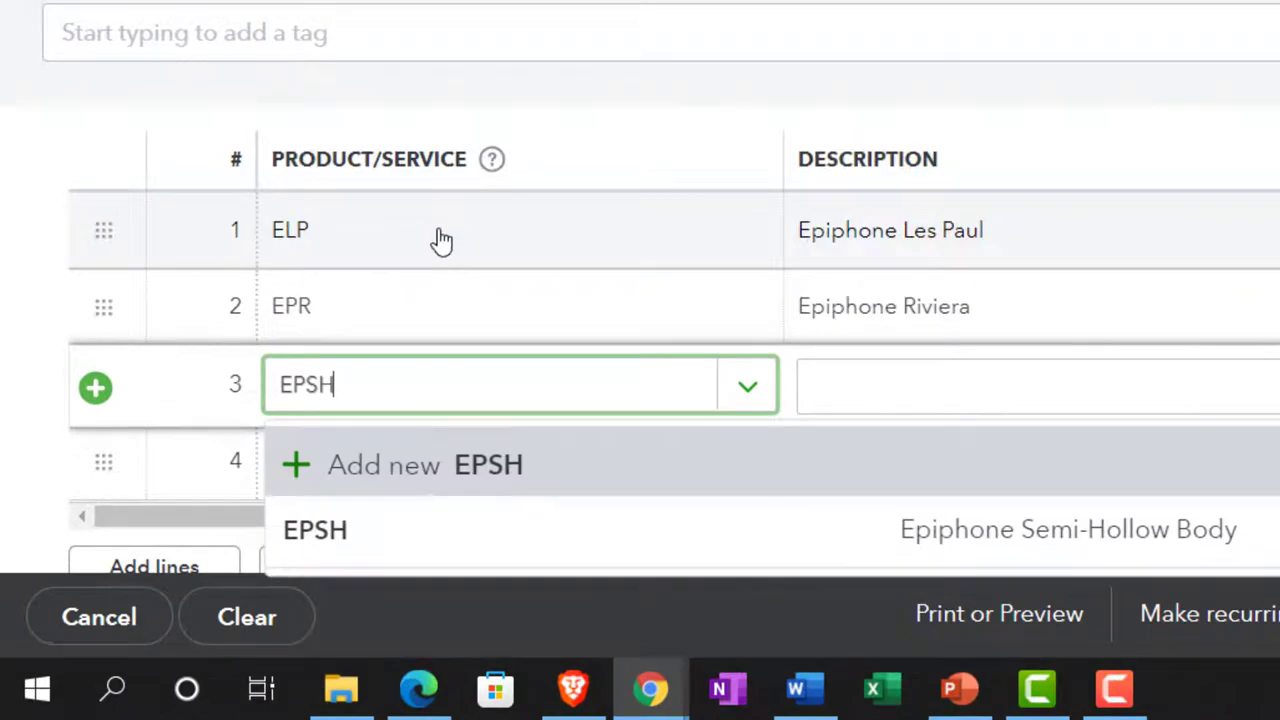
pyautogui.press('Tab')
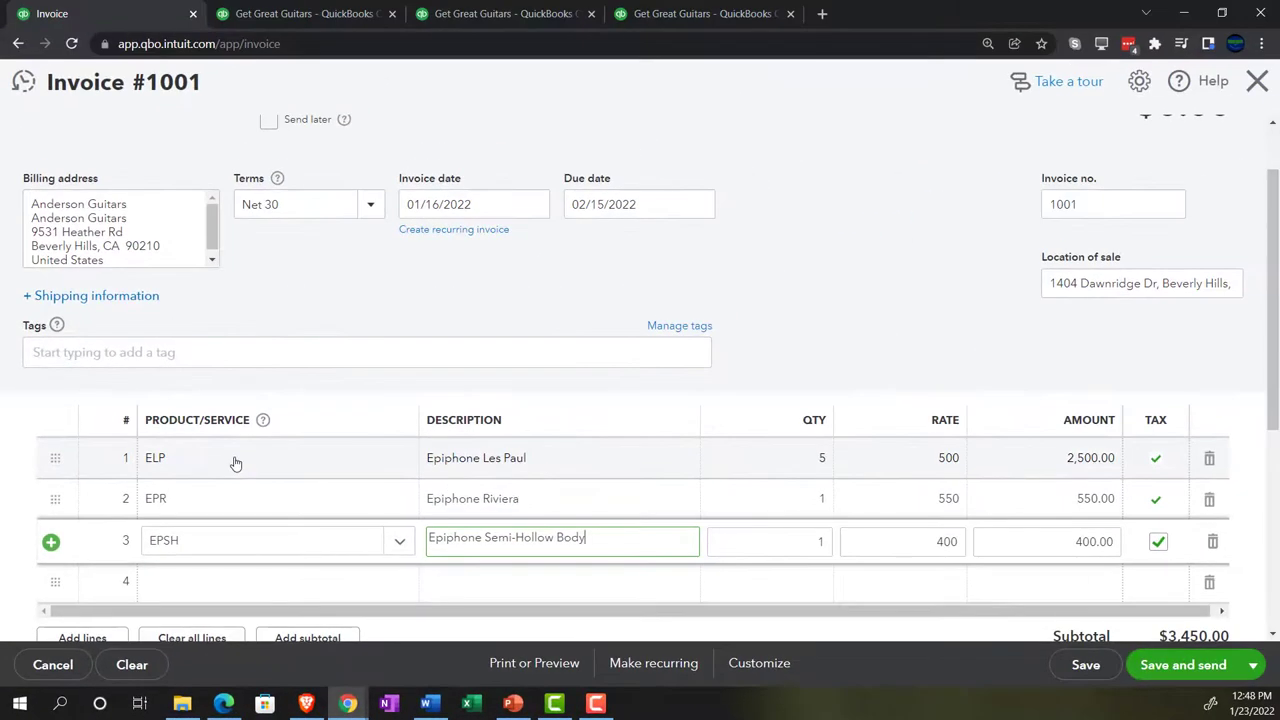
pyautogui.press('Tab')
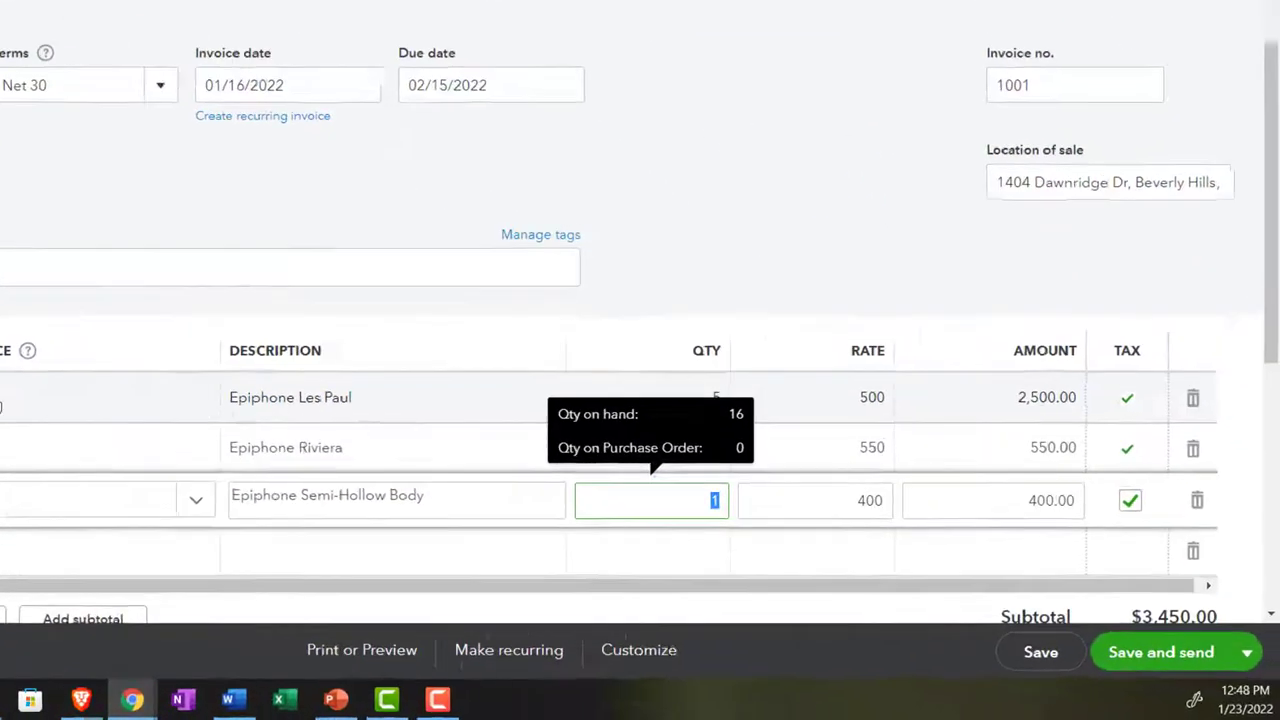
pyautogui.press('Tab')
pyautogui.press('Tab')
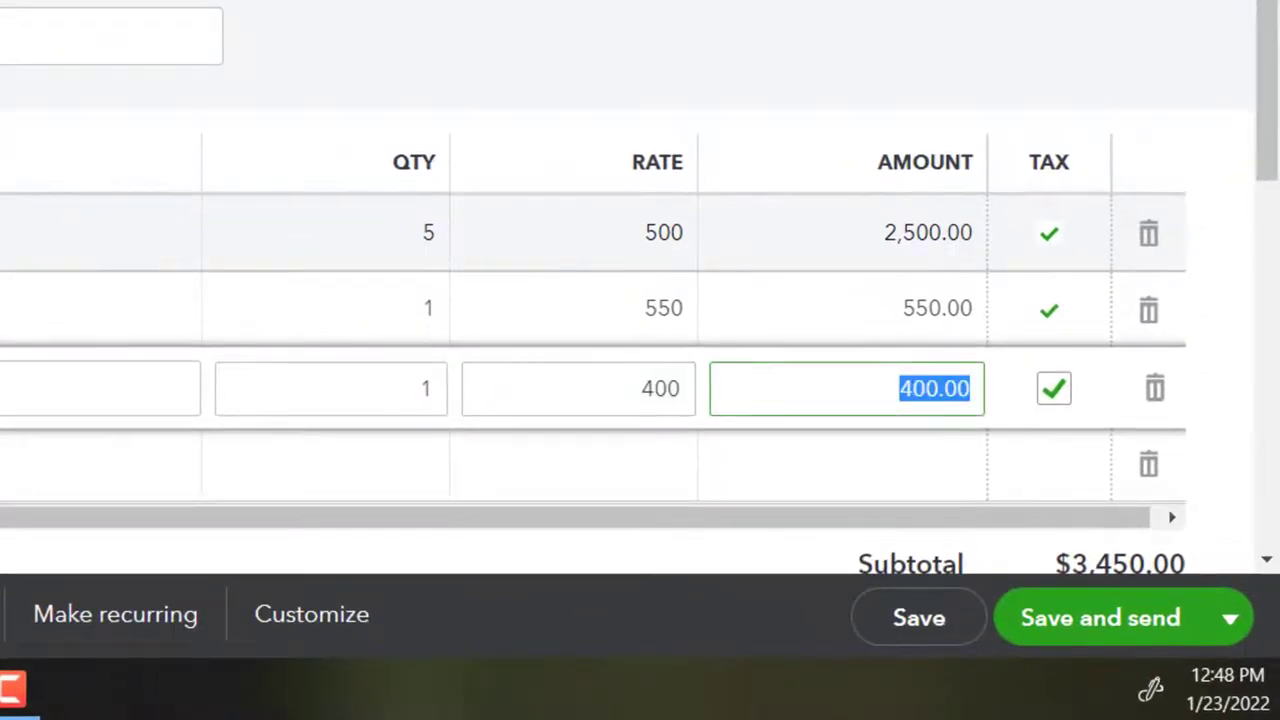
pyautogui.press('Tab')
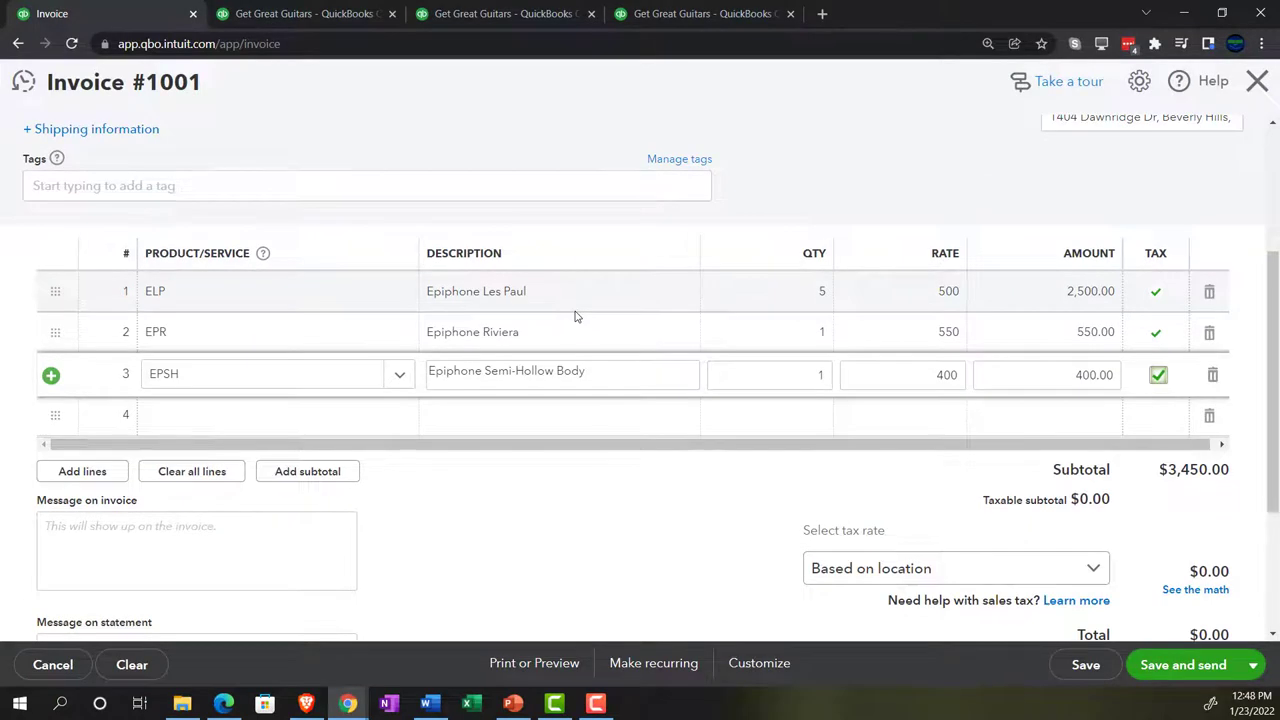
pyautogui.scroll(-1, 575, 316)
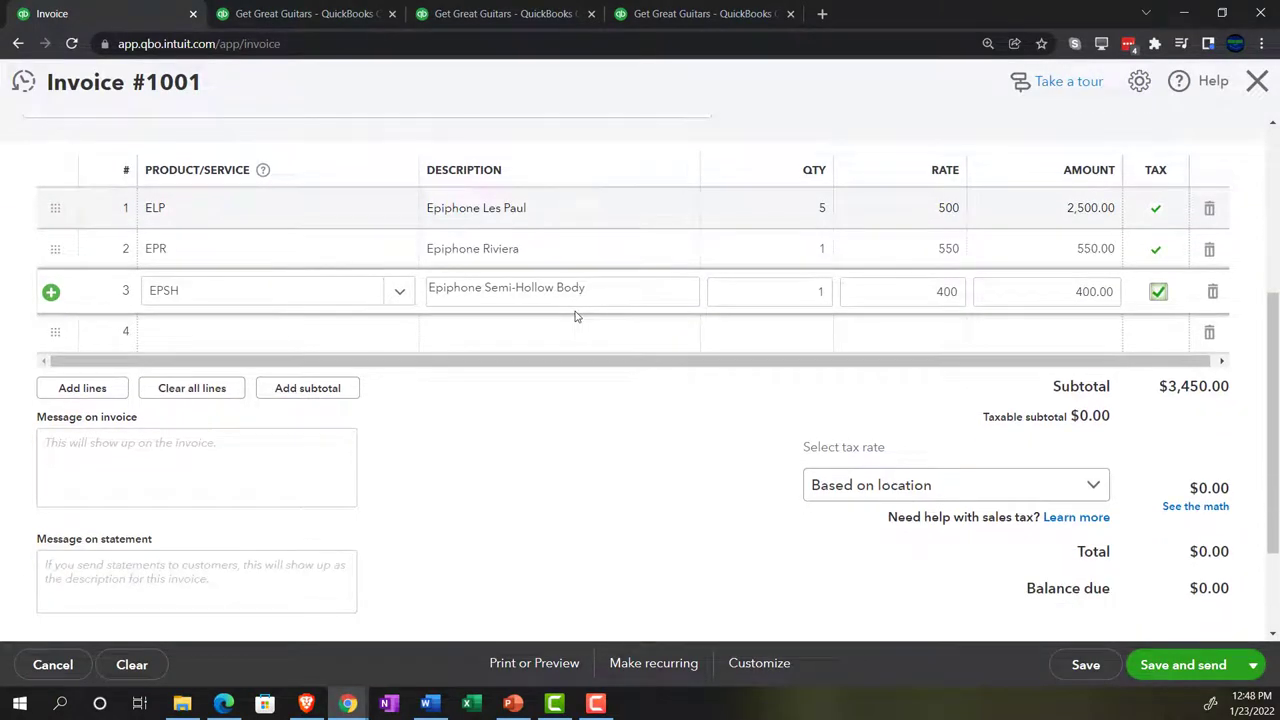
pyautogui.click(481, 450)
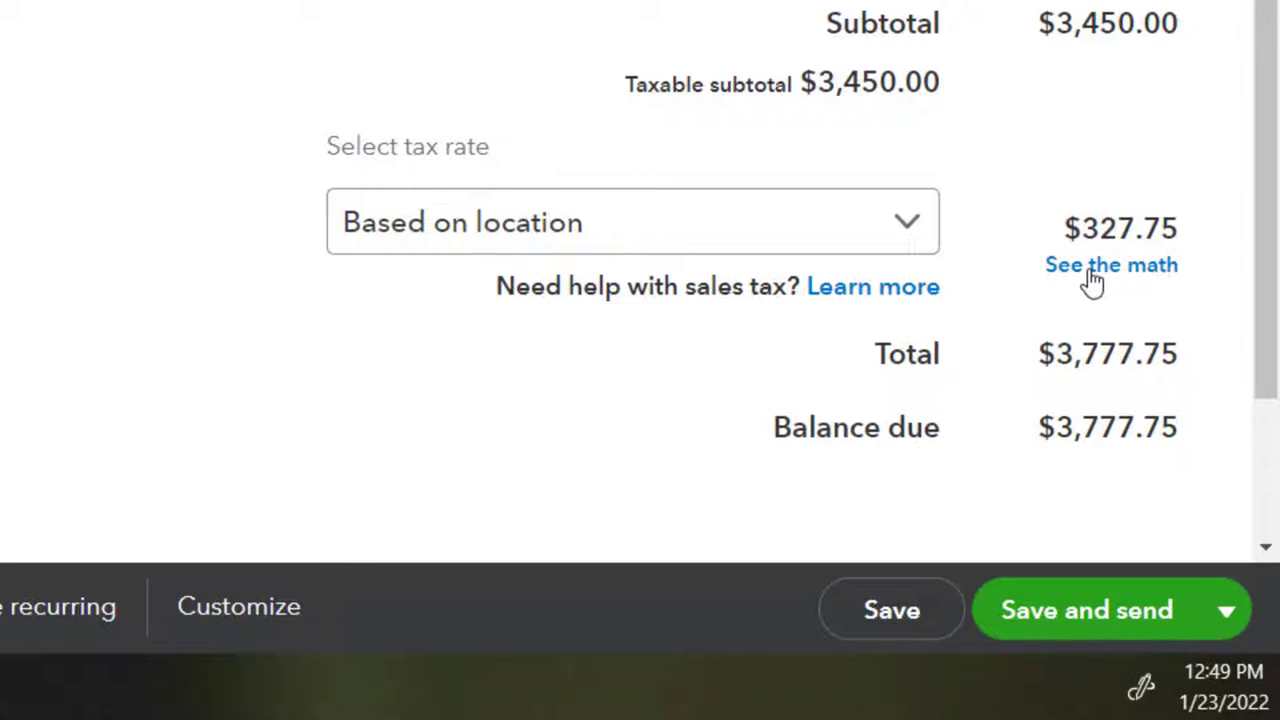
# Override the invoice's calculated sales tax with a 5% rate, giving "Other (or reason not listed)" as the reason
pyautogui.click(1092, 268)
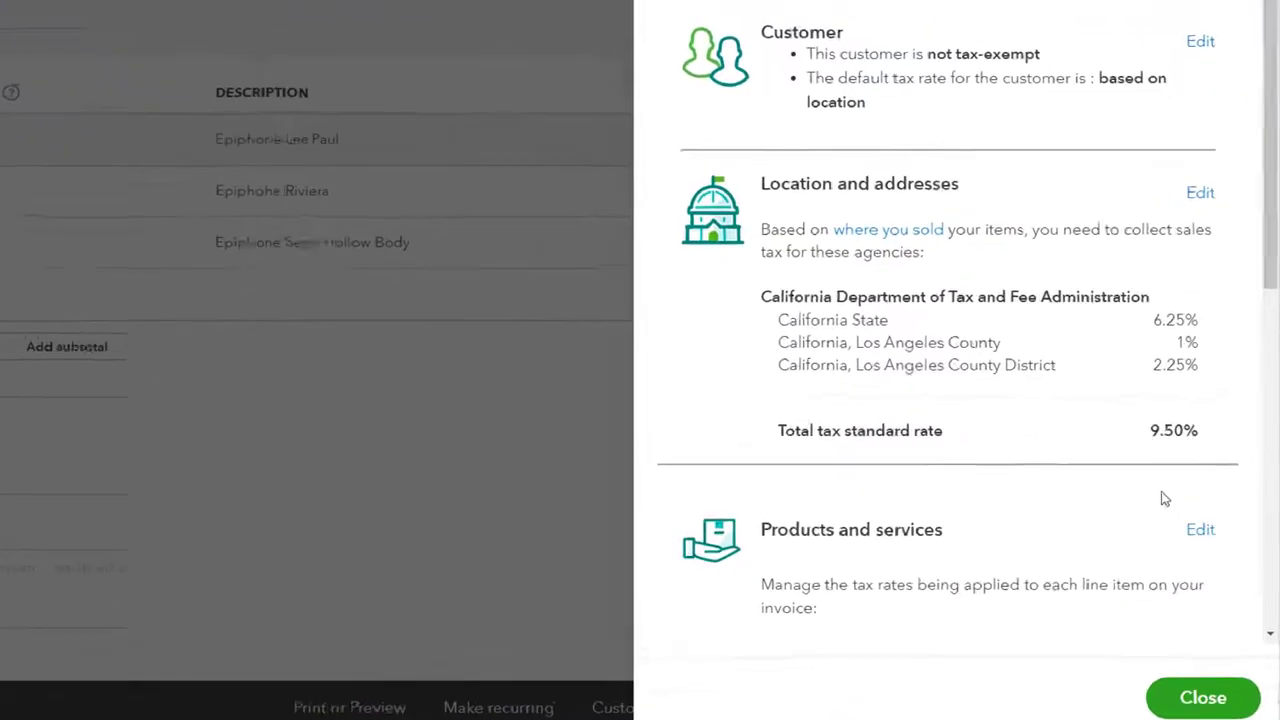
pyautogui.scroll(-7, 963, 458)
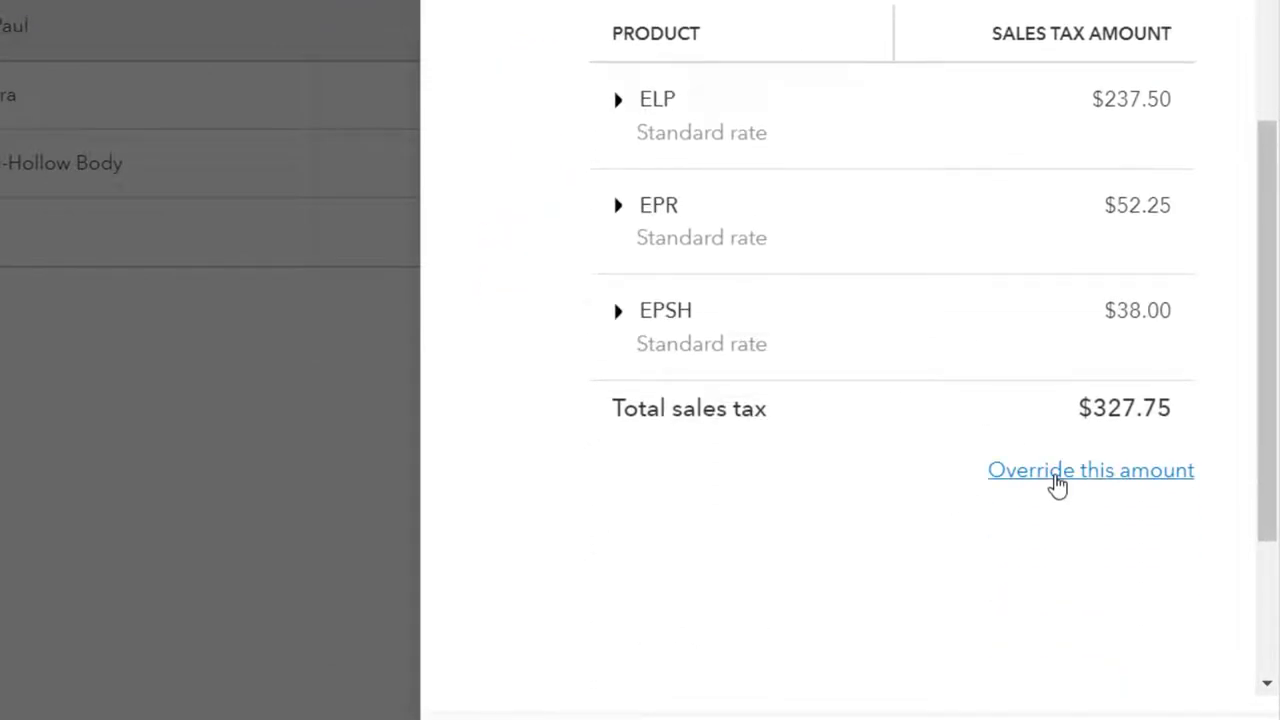
pyautogui.click(1057, 477)
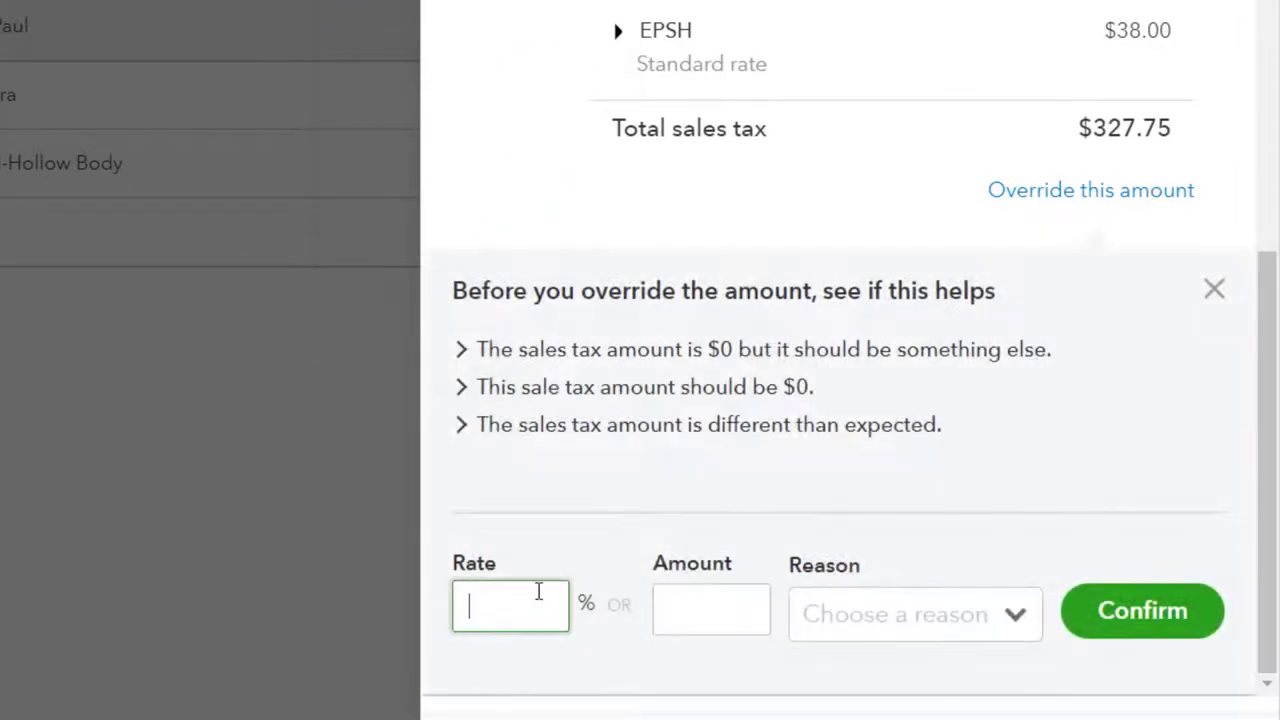
pyautogui.write('5')
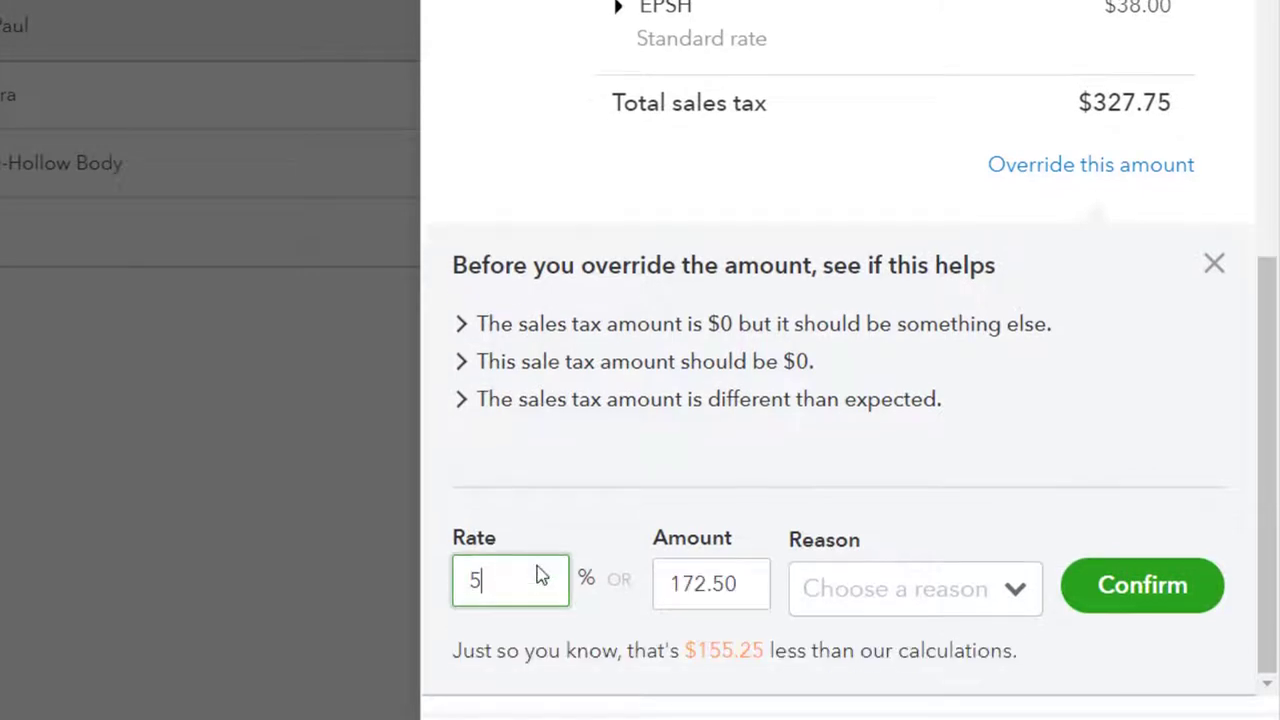
pyautogui.click(1108, 594)
pyautogui.click(1016, 594)
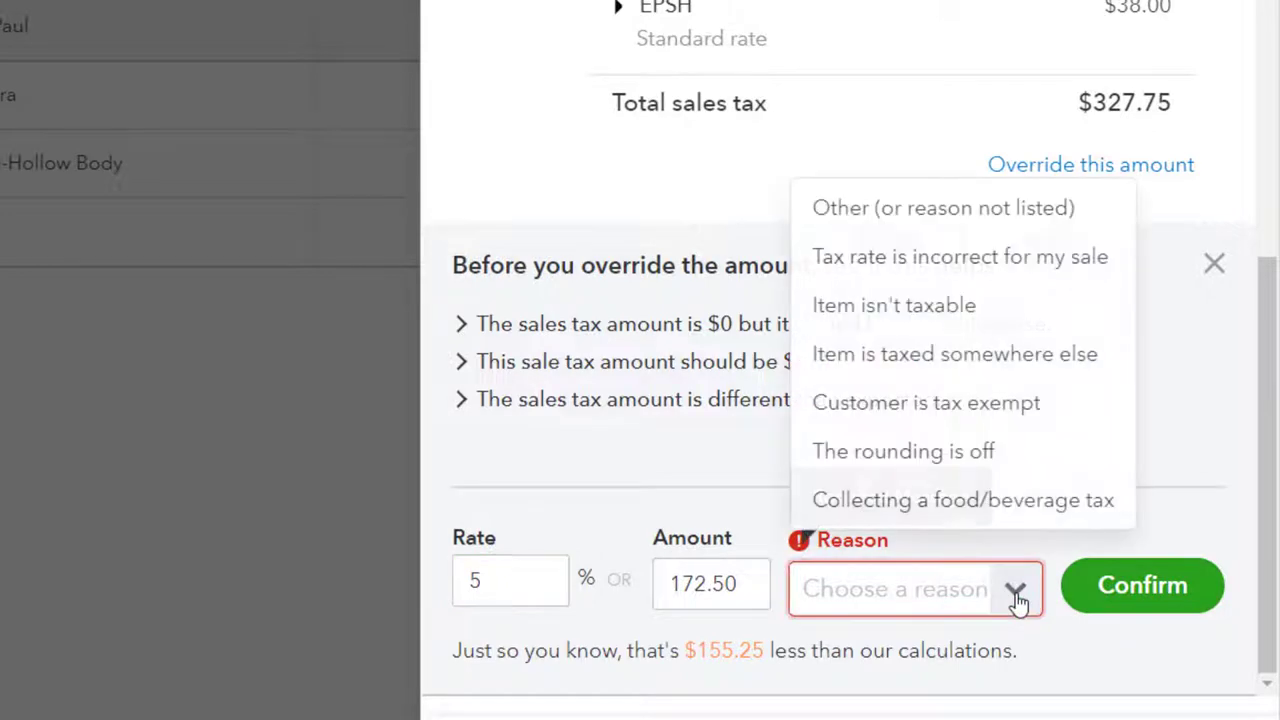
pyautogui.click(850, 210)
pyautogui.click(1125, 585)
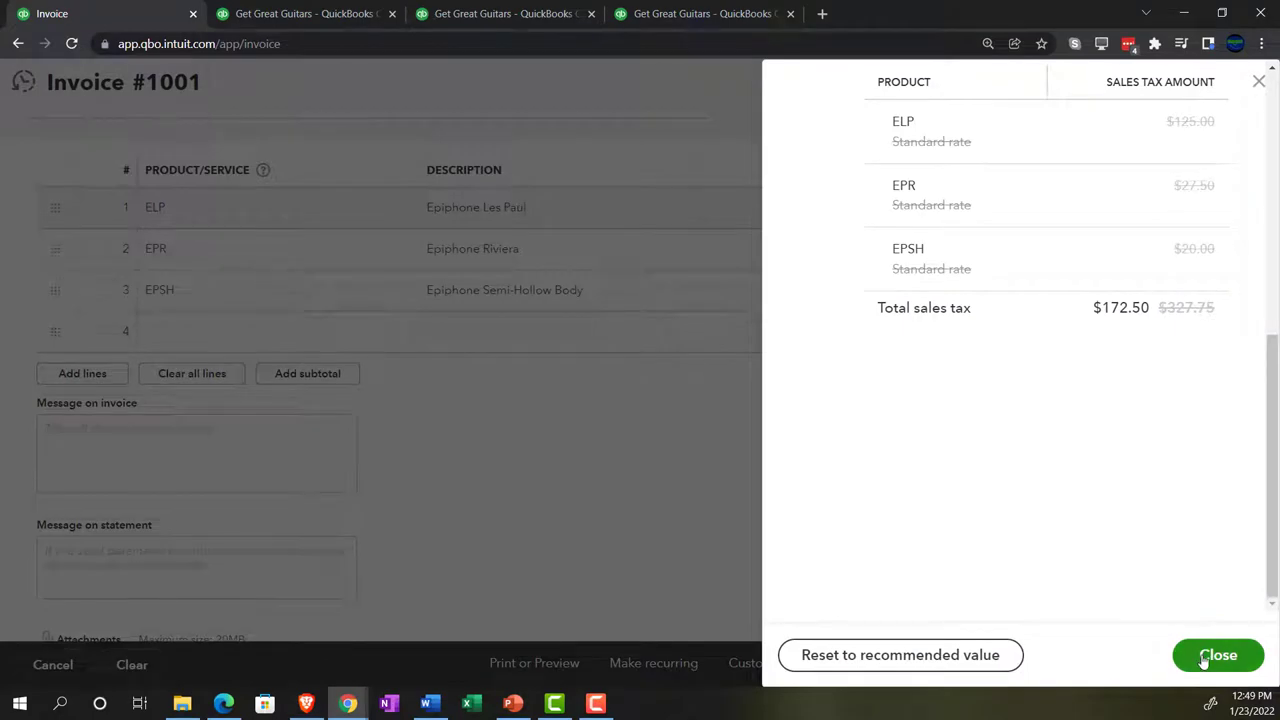
pyautogui.click(1210, 658)
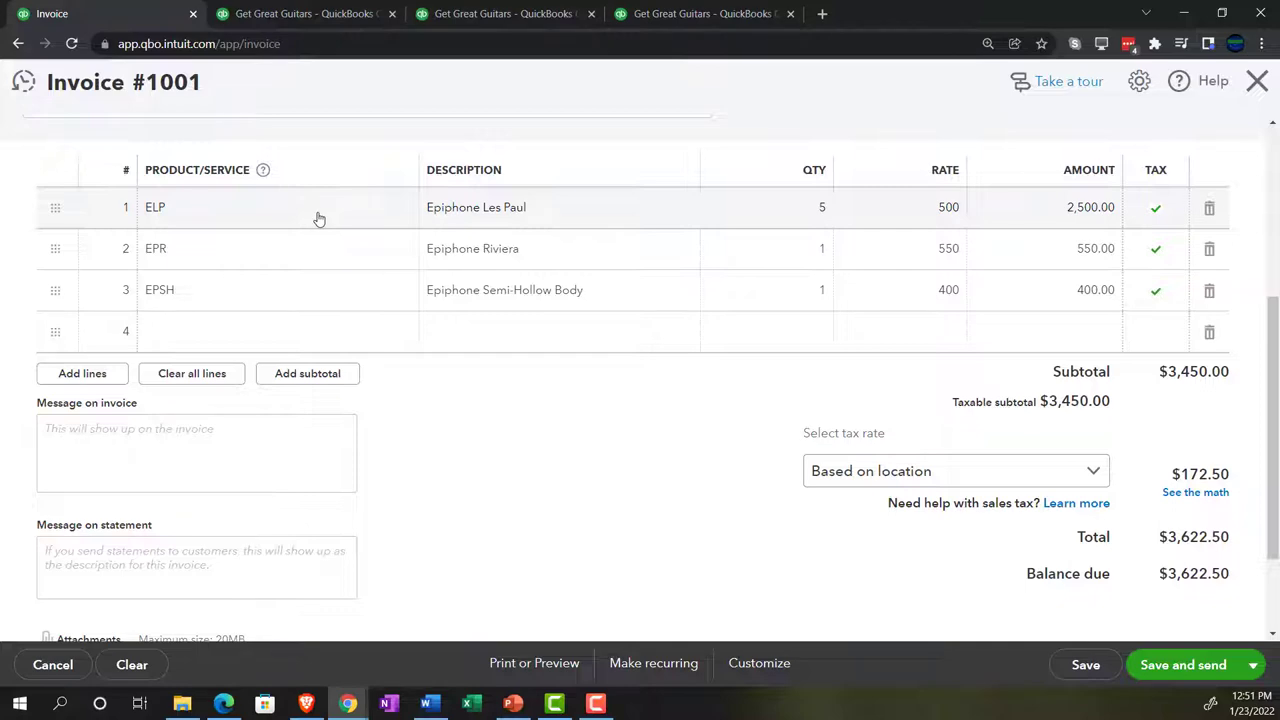
# Check the Anderson Guitars invoice from header to totals, then save and close it without sending
pyautogui.scroll(3, 318, 218)
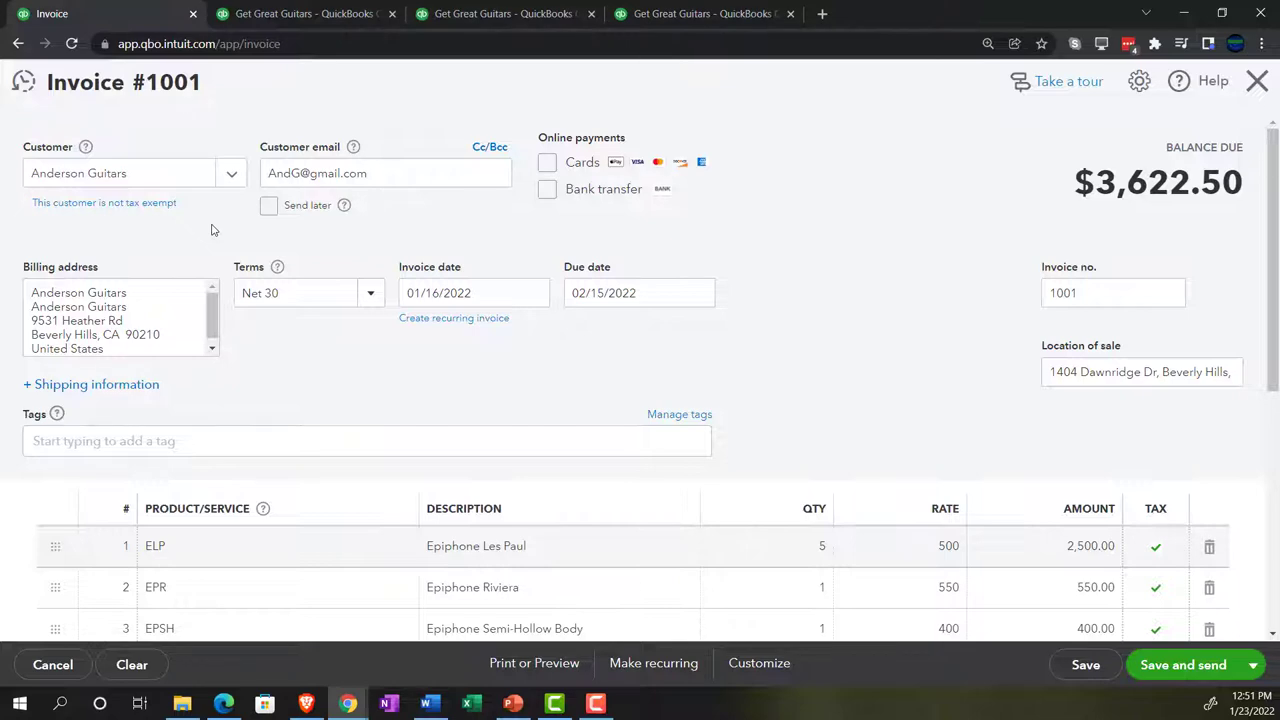
pyautogui.scroll(-3, 237, 240)
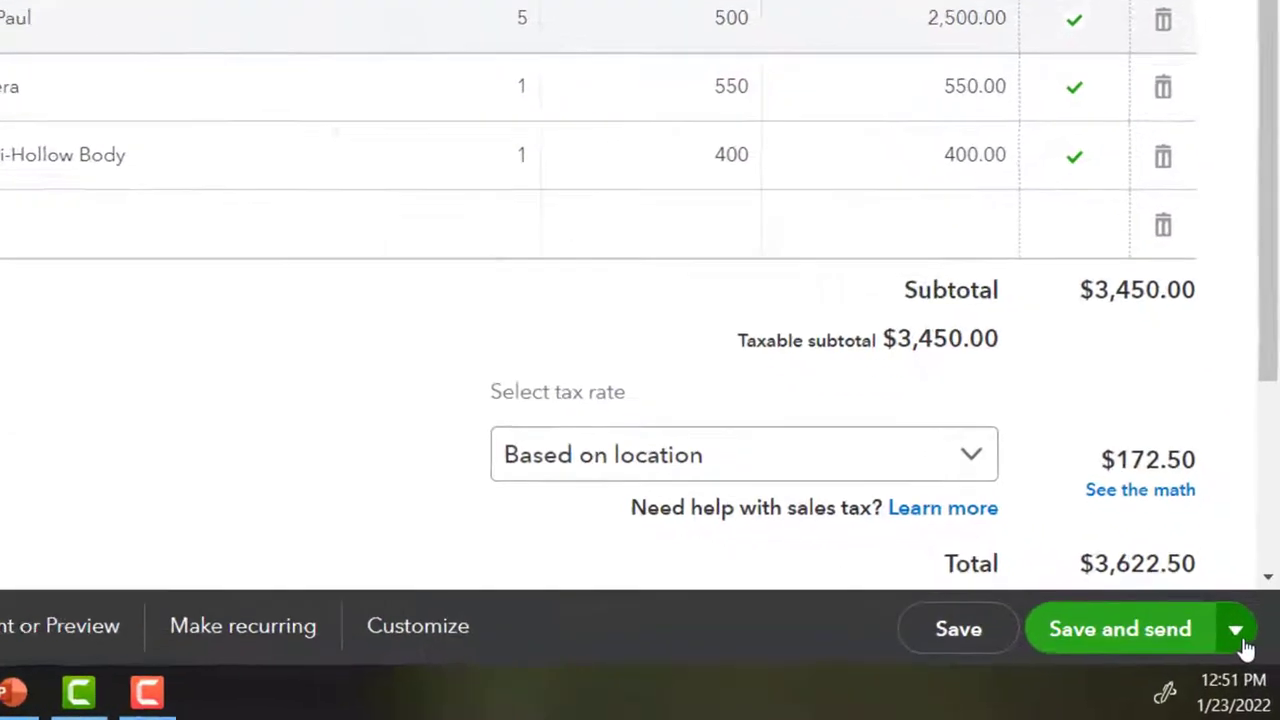
pyautogui.click(1252, 661)
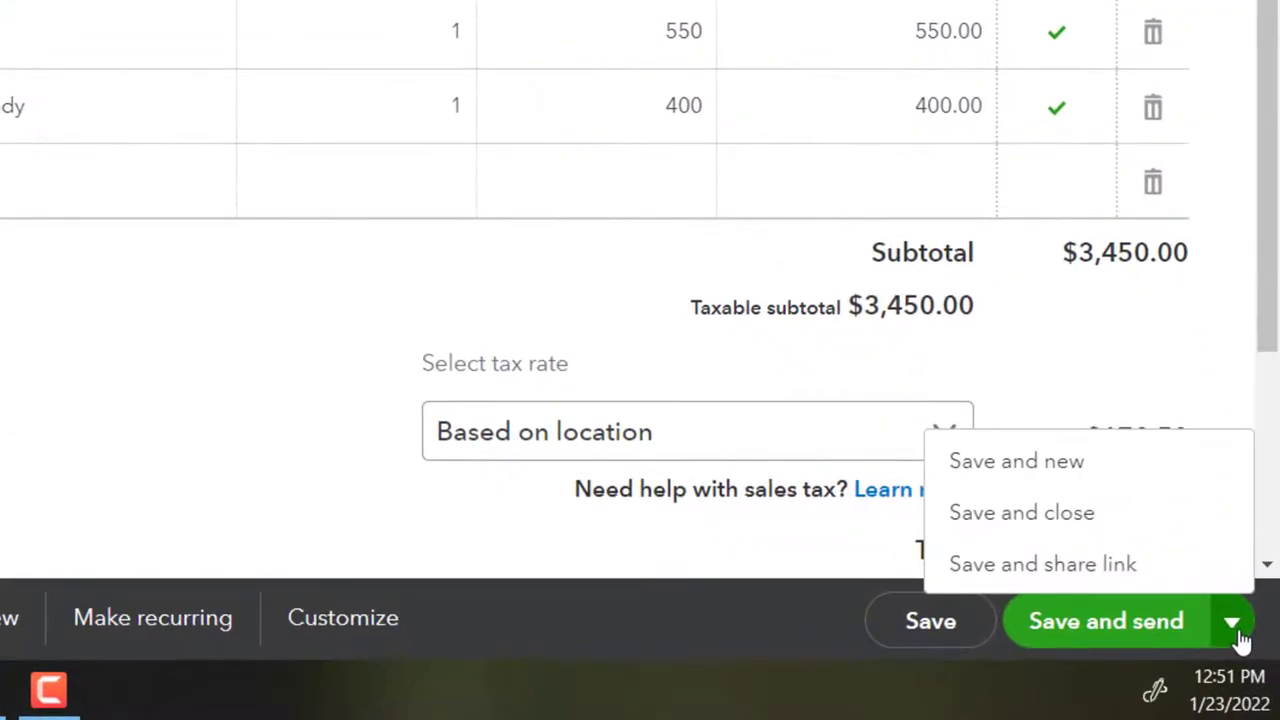
pyautogui.click(1087, 538)
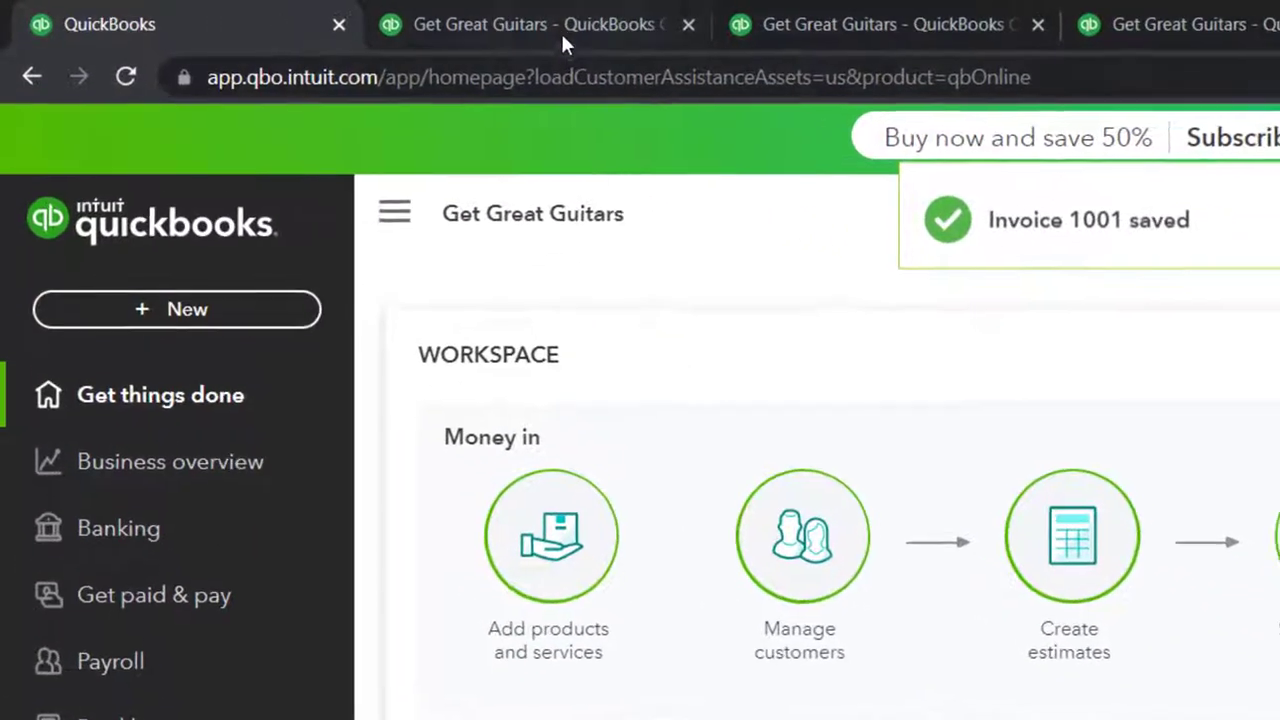
# Open the transaction detail behind Accounts Receivable (A/R) from the 2022 Balance Sheet
pyautogui.click(560, 24)
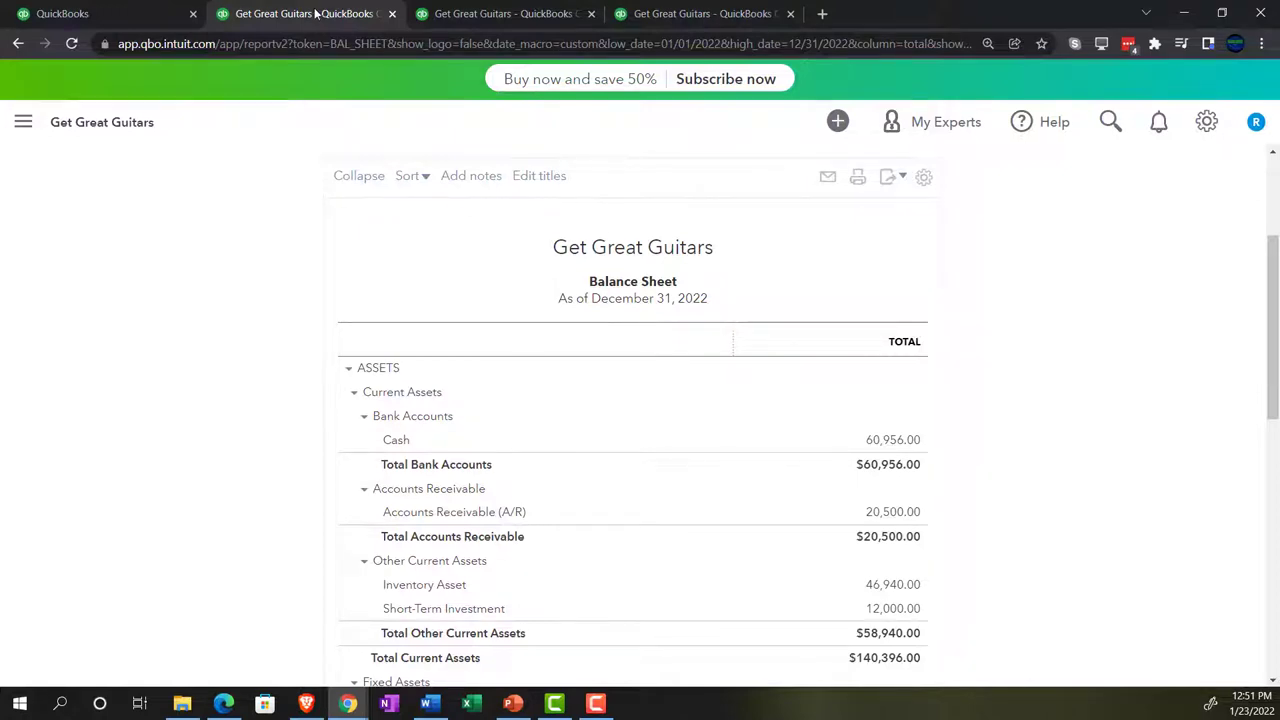
pyautogui.click(655, 18)
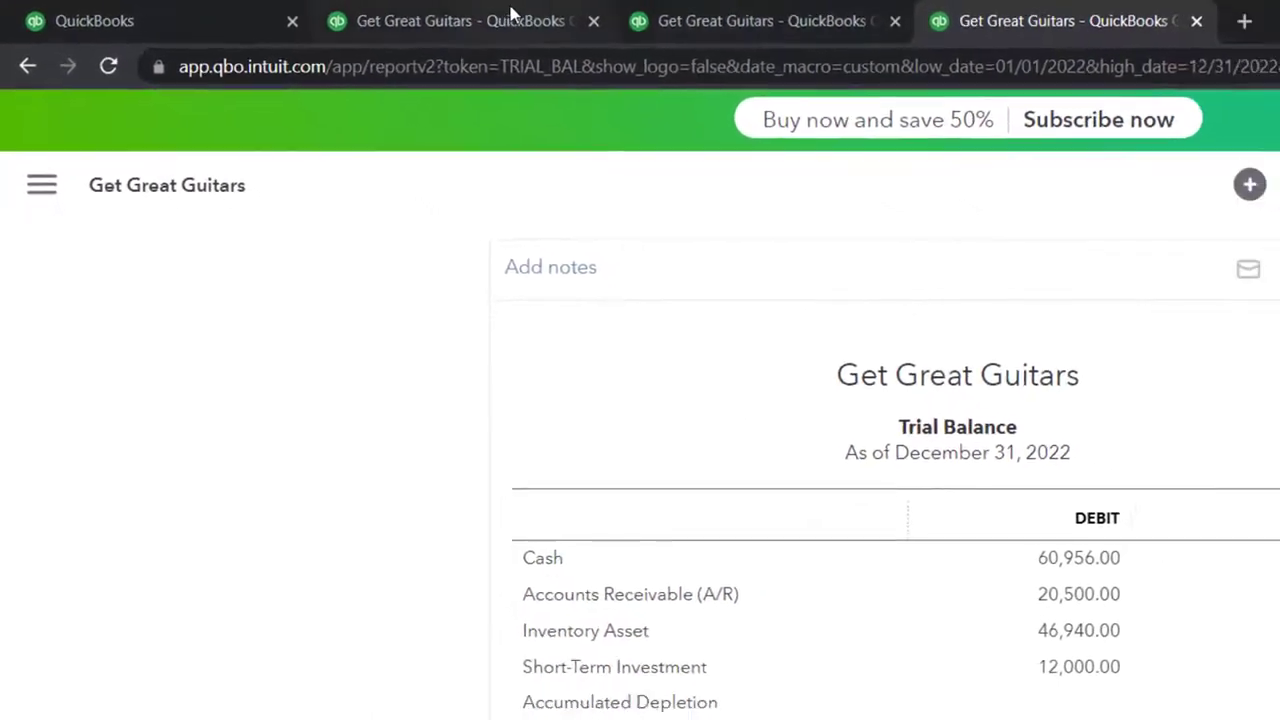
pyautogui.click(510, 12)
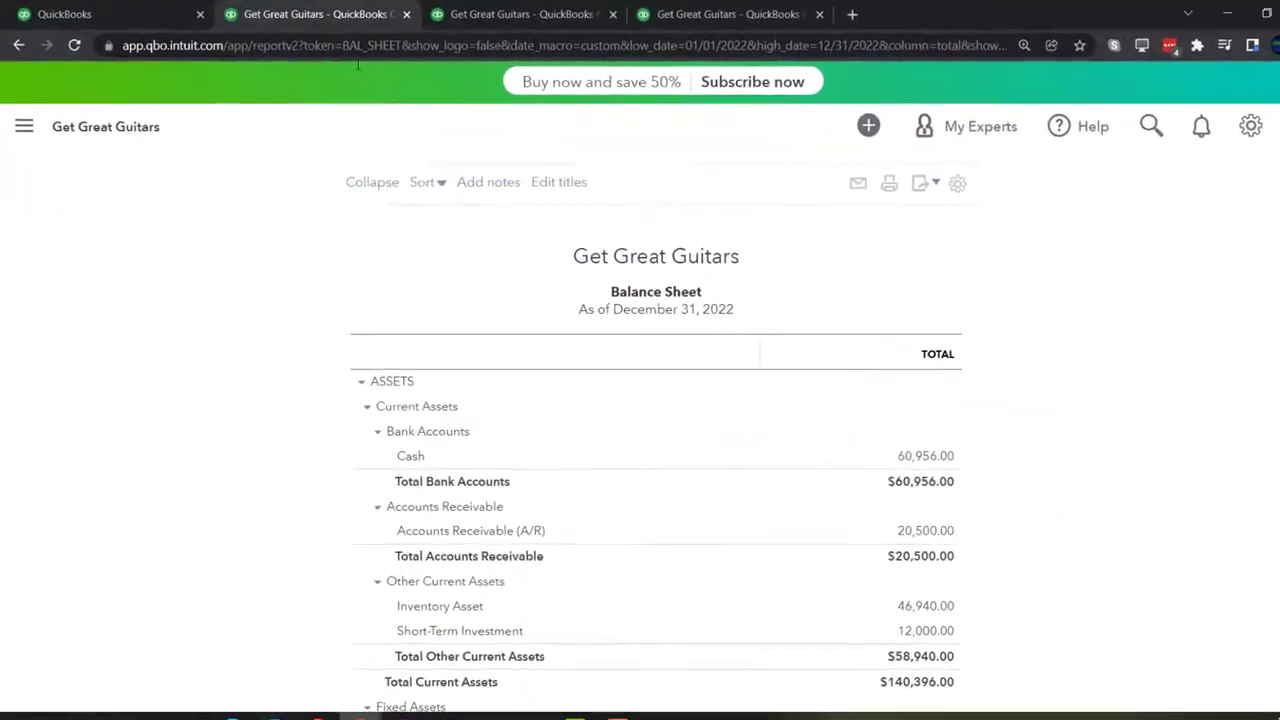
pyautogui.hotkey('ctrl', '+')
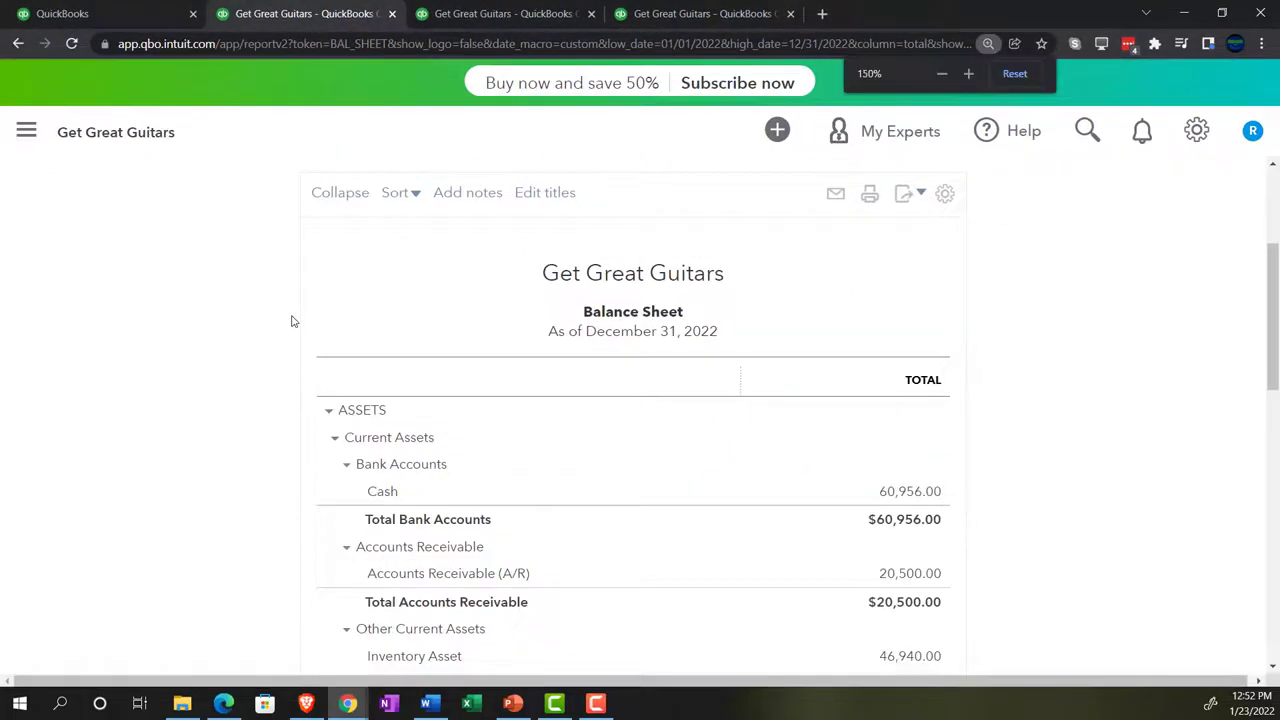
pyautogui.hotkey('ctrl', '+')
pyautogui.scroll(-1, 214, 342)
pyautogui.scroll(-2, 214, 342)
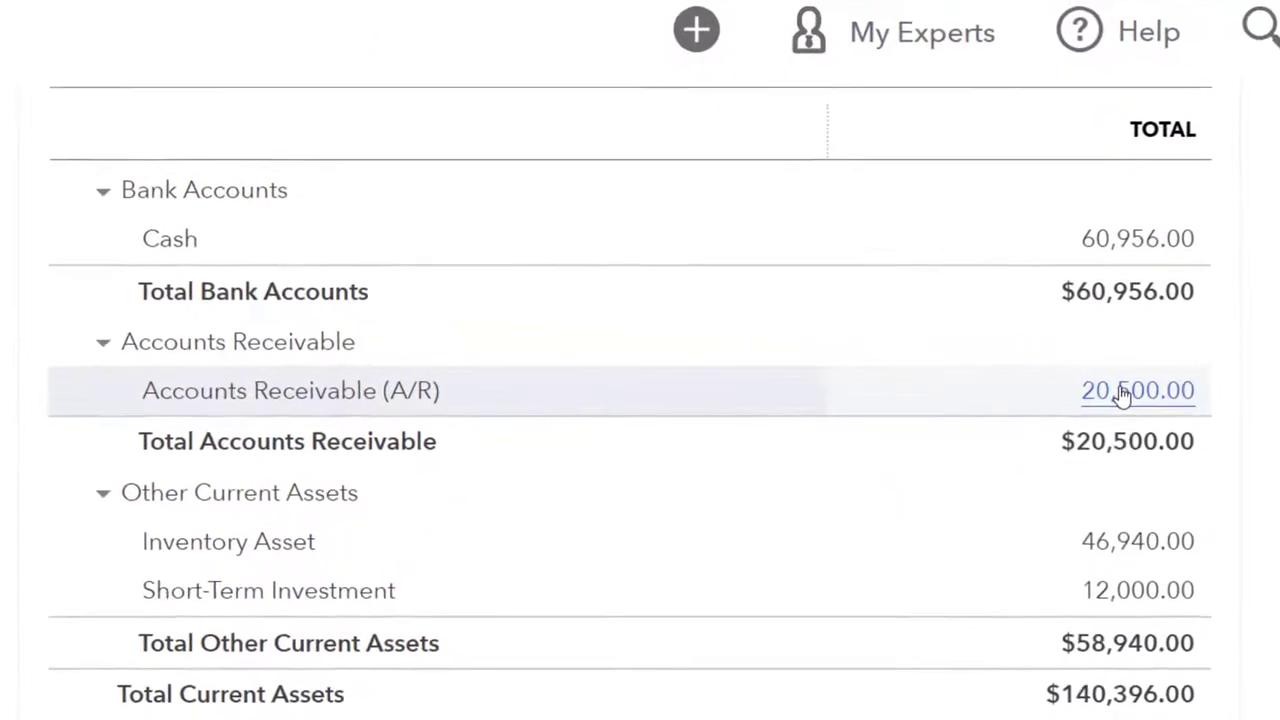
pyautogui.click(993, 386)
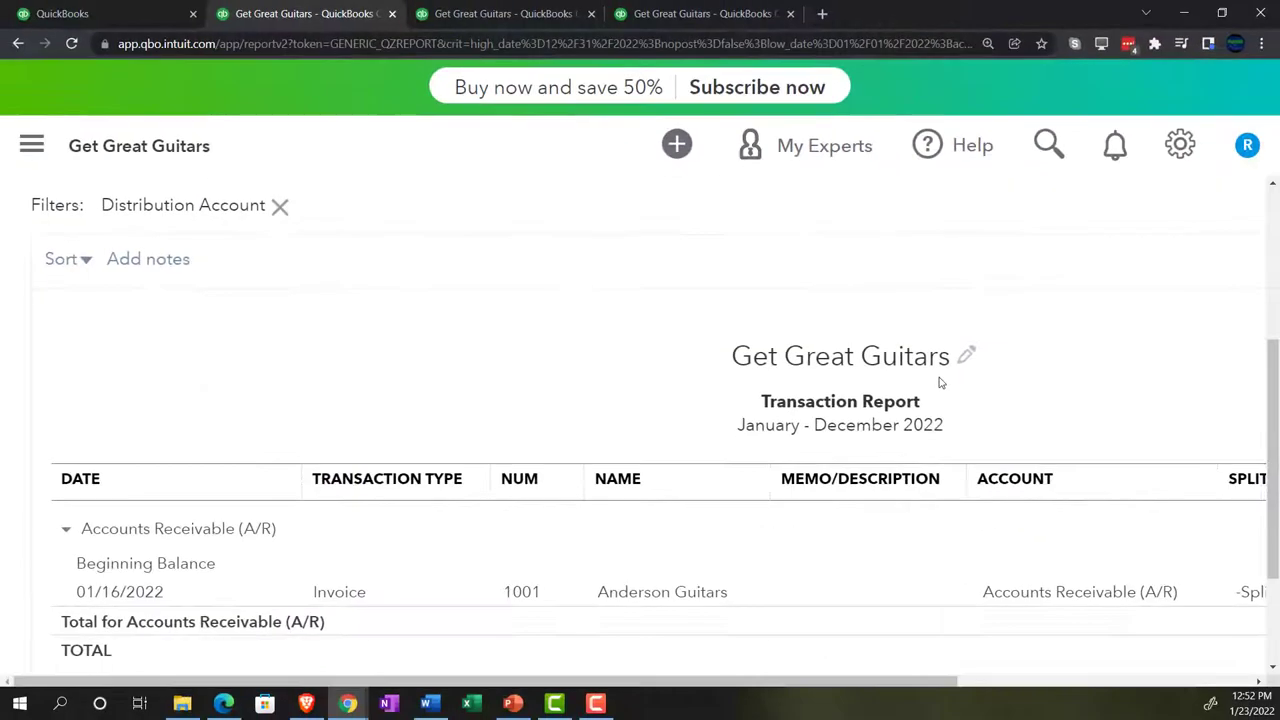
pyautogui.hotkey('ctrl', '-')
pyautogui.hotkey('ctrl', '-')
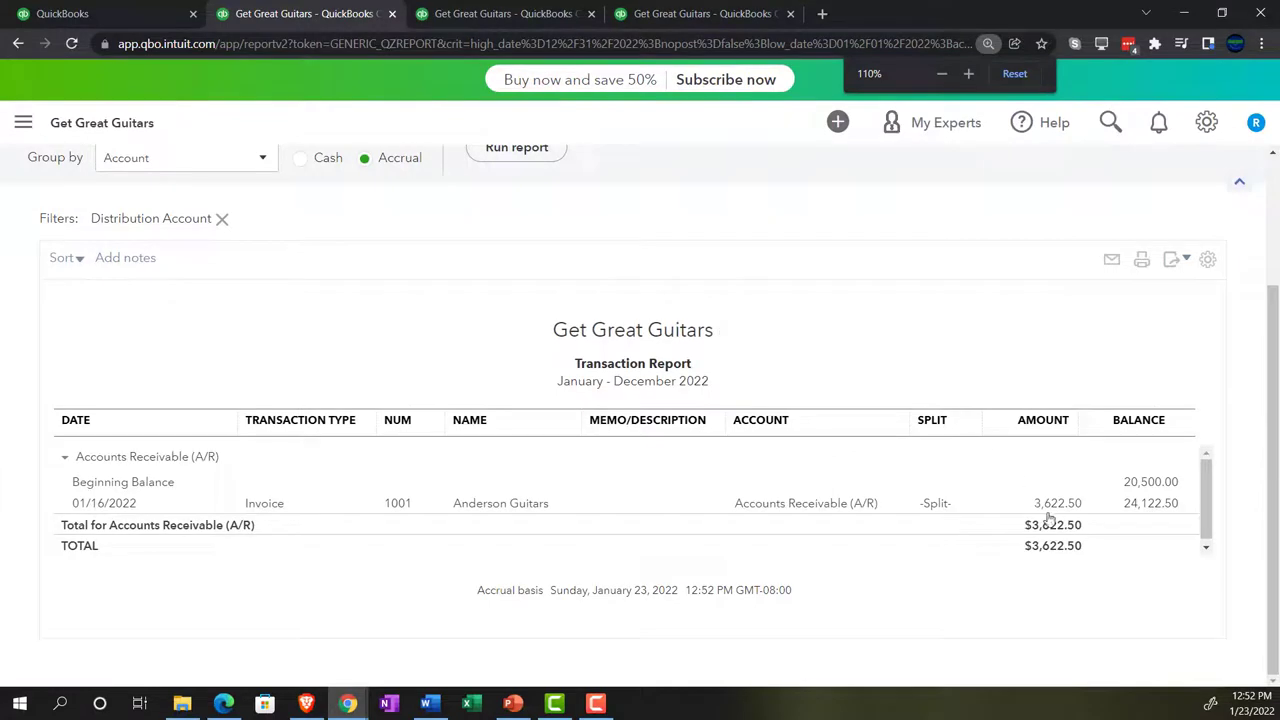
# View invoice 1001 from the Accounts Receivable transaction report, then close it and return to the Balance Sheet
pyautogui.click(1060, 504)
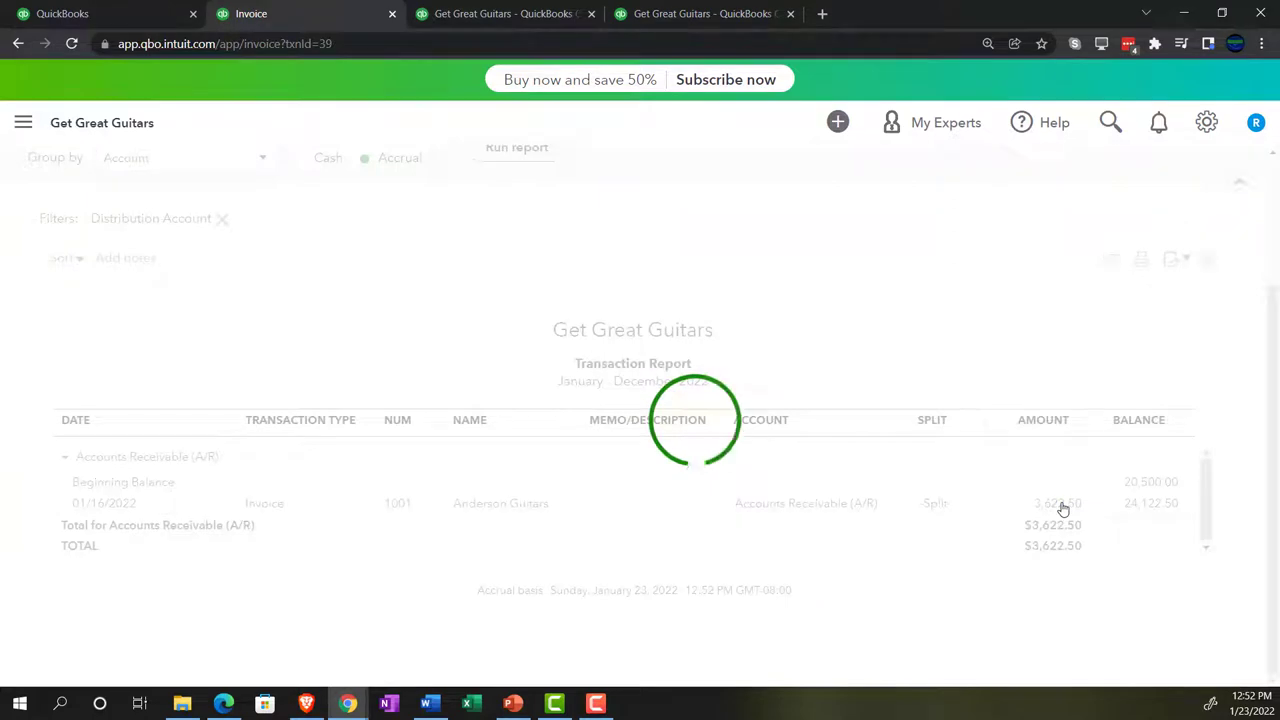
pyautogui.scroll(-3, 1010, 515)
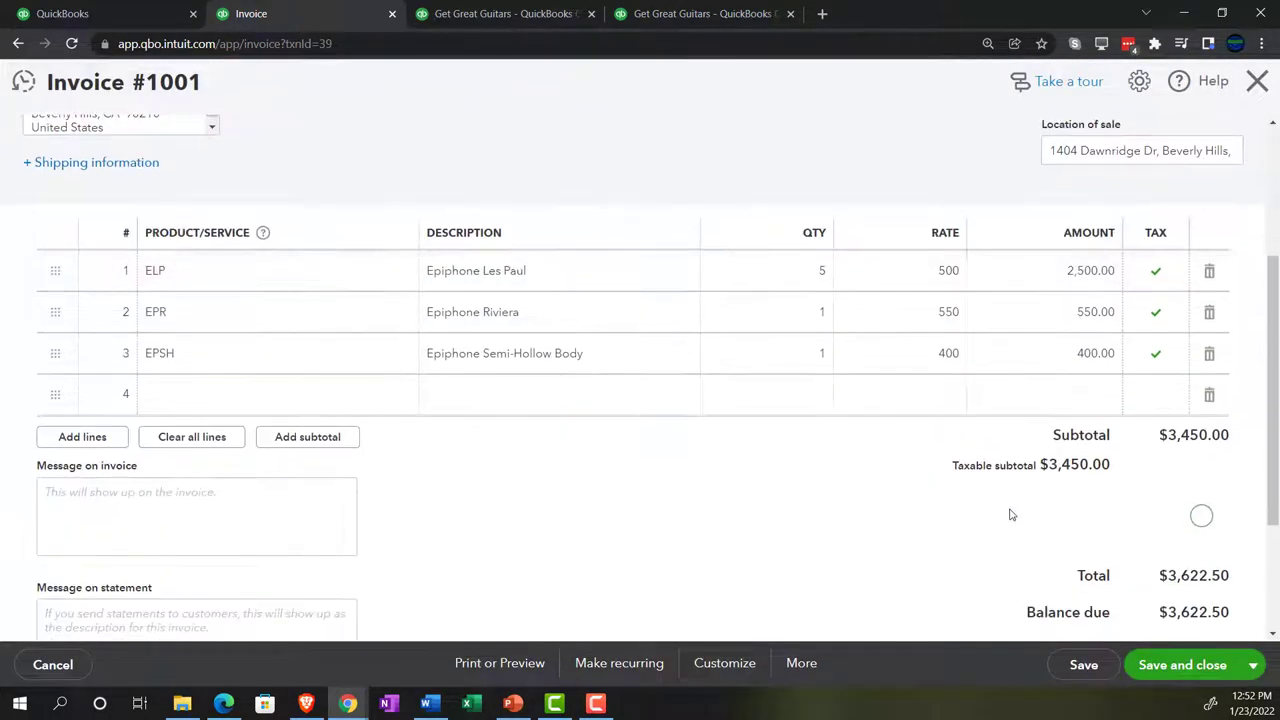
pyautogui.scroll(-2, 1010, 515)
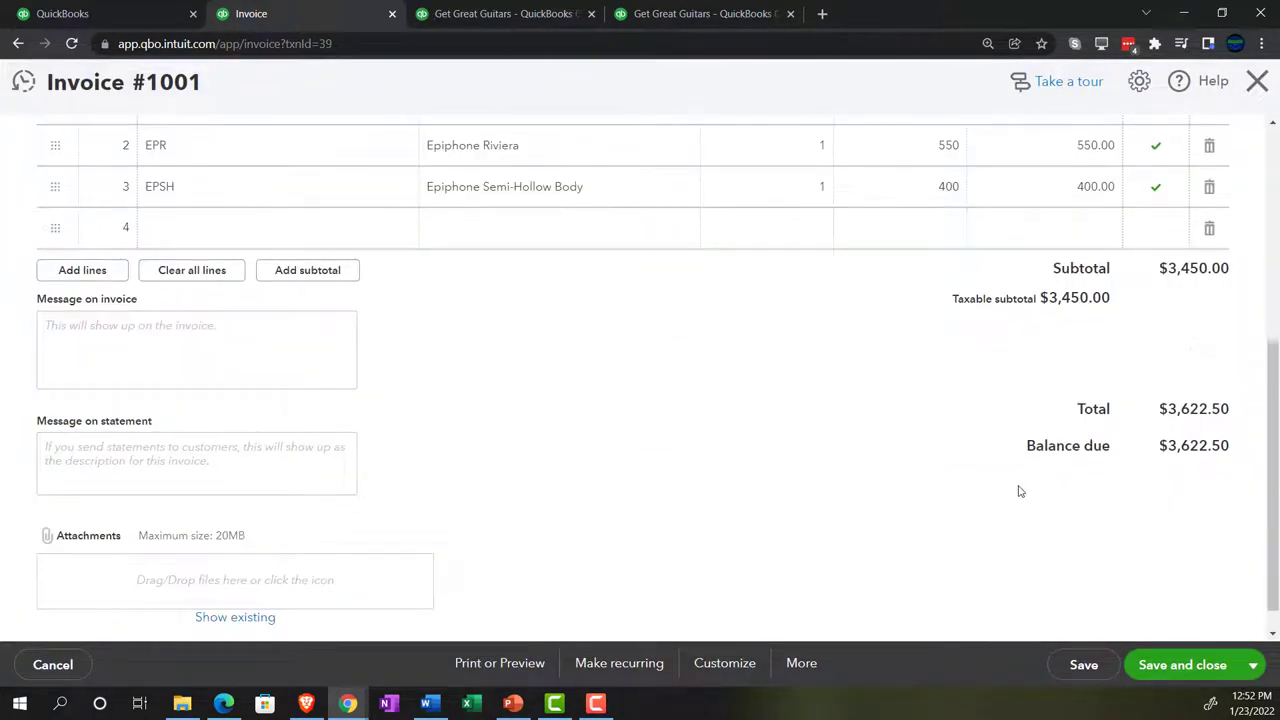
pyautogui.scroll(4, 1020, 491)
pyautogui.click(1257, 81)
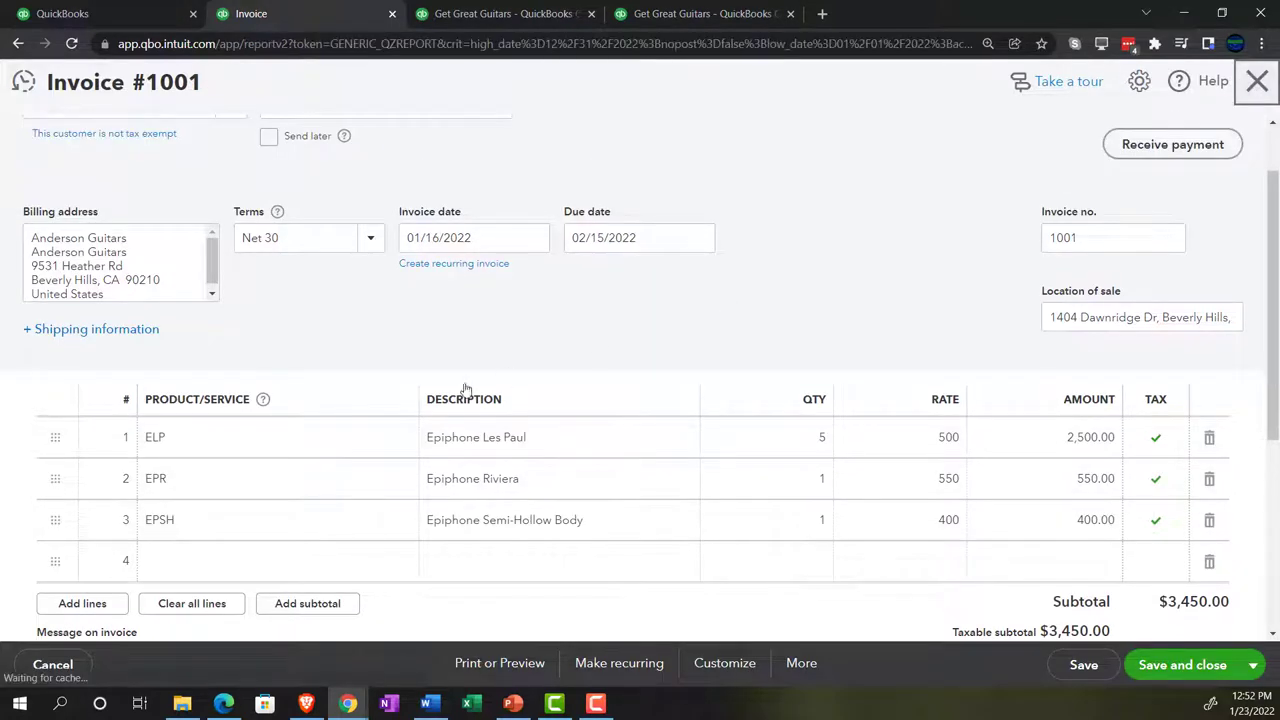
pyautogui.scroll(2, 94, 409)
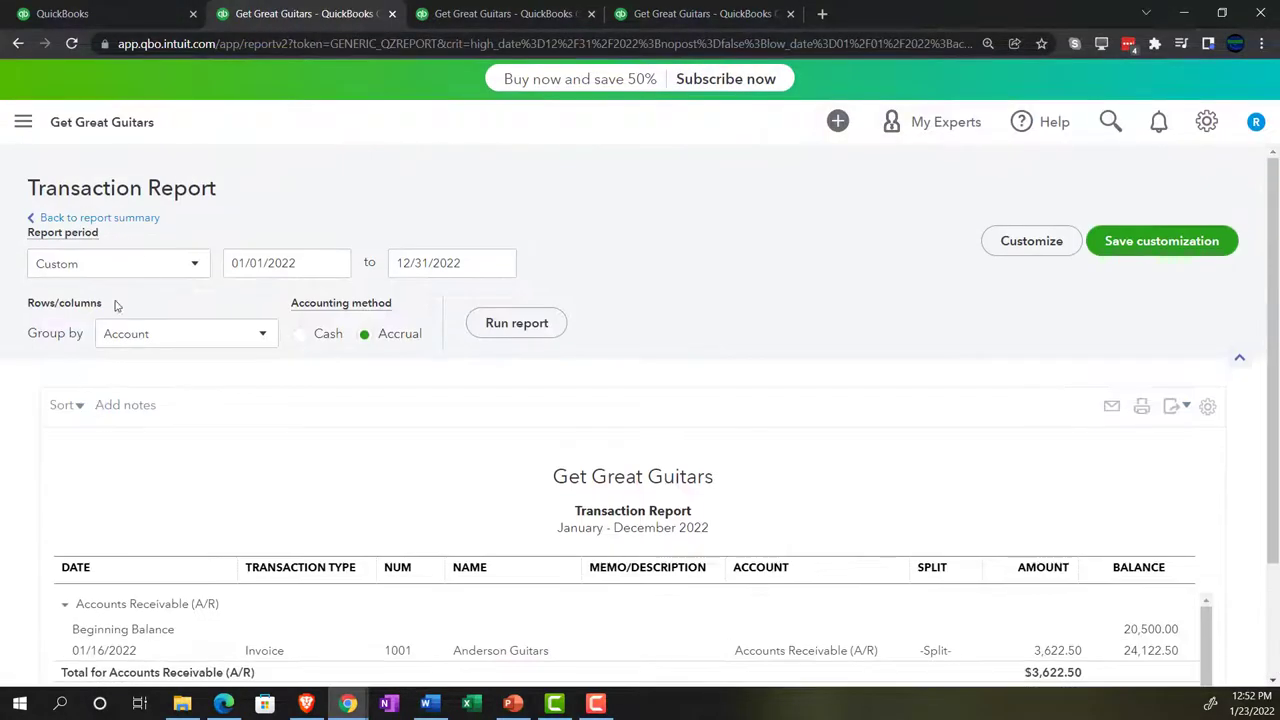
pyautogui.scroll(-2, 129, 225)
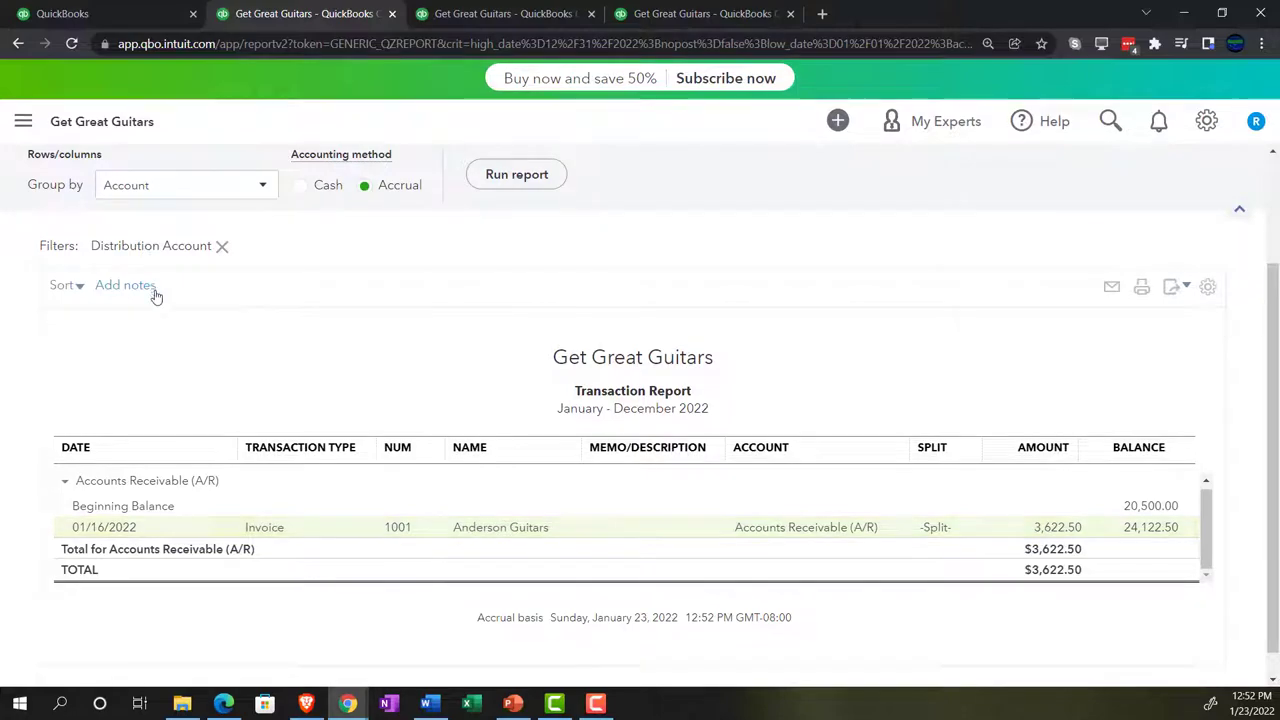
pyautogui.scroll(2, 156, 296)
pyautogui.click(110, 221)
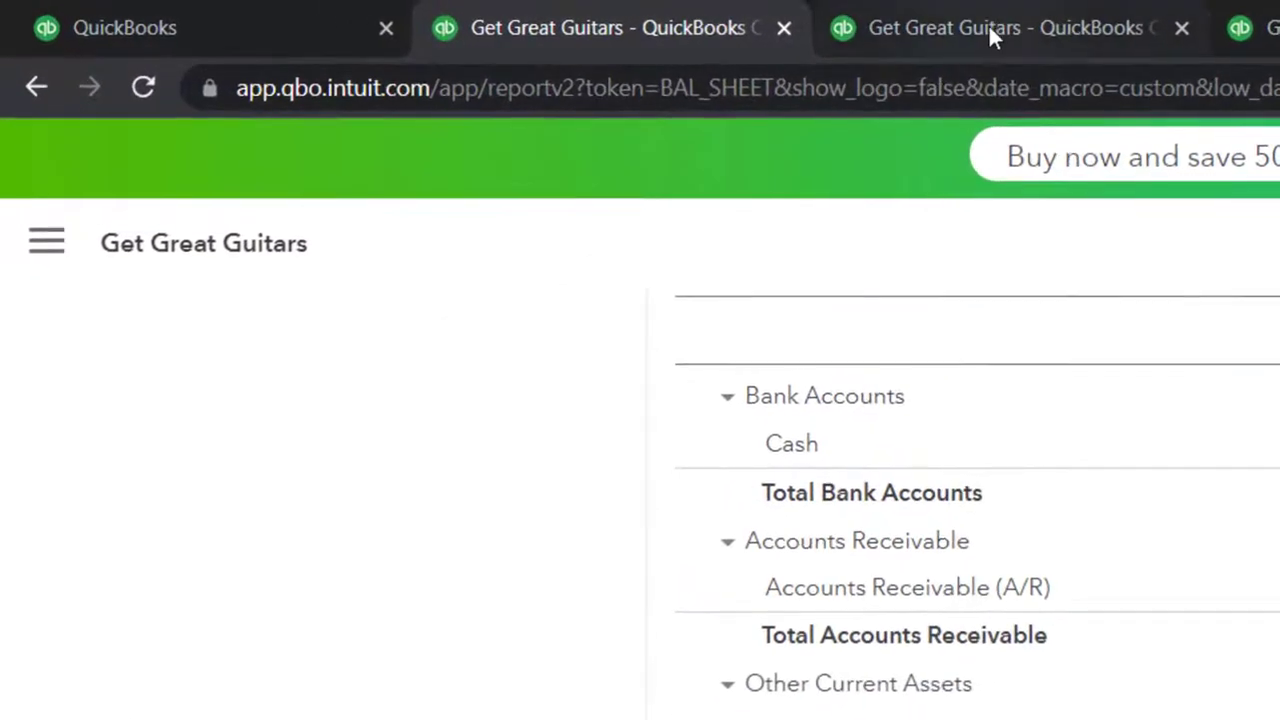
# Rerun the 2022 Profit and Loss report and open the transaction detail behind Sales of Product Income
pyautogui.click(615, 17)
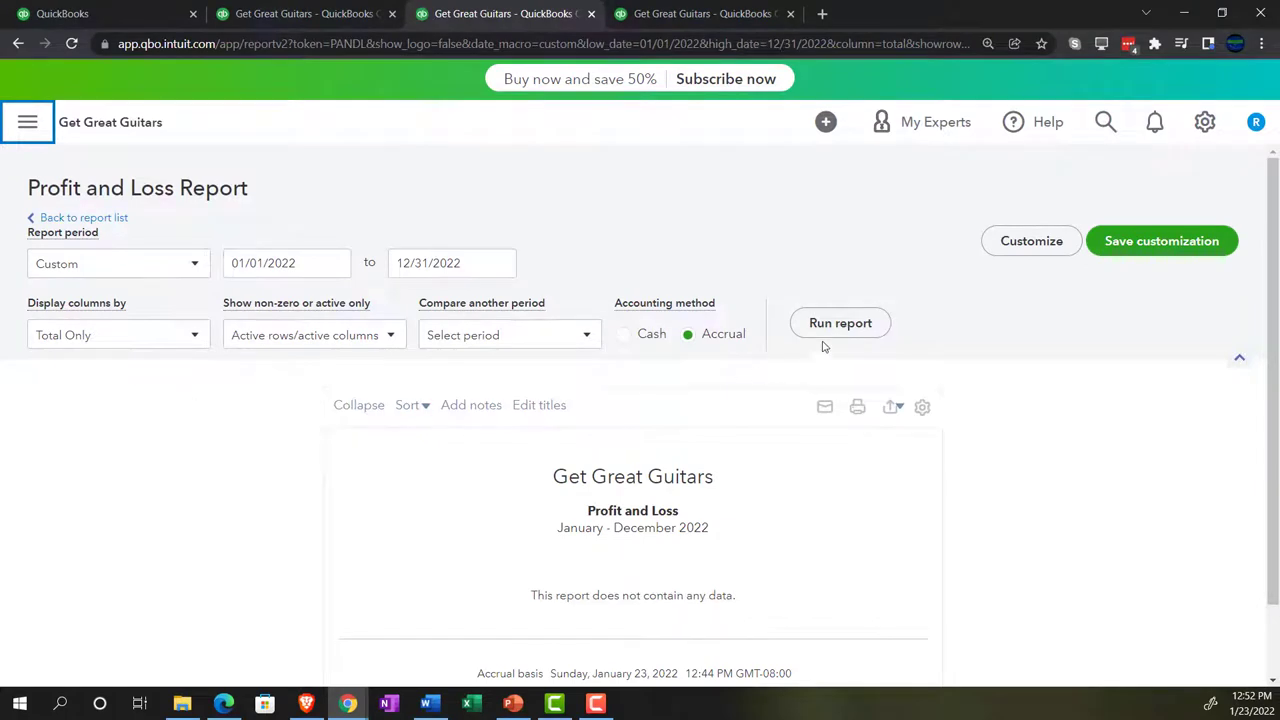
pyautogui.click(802, 323)
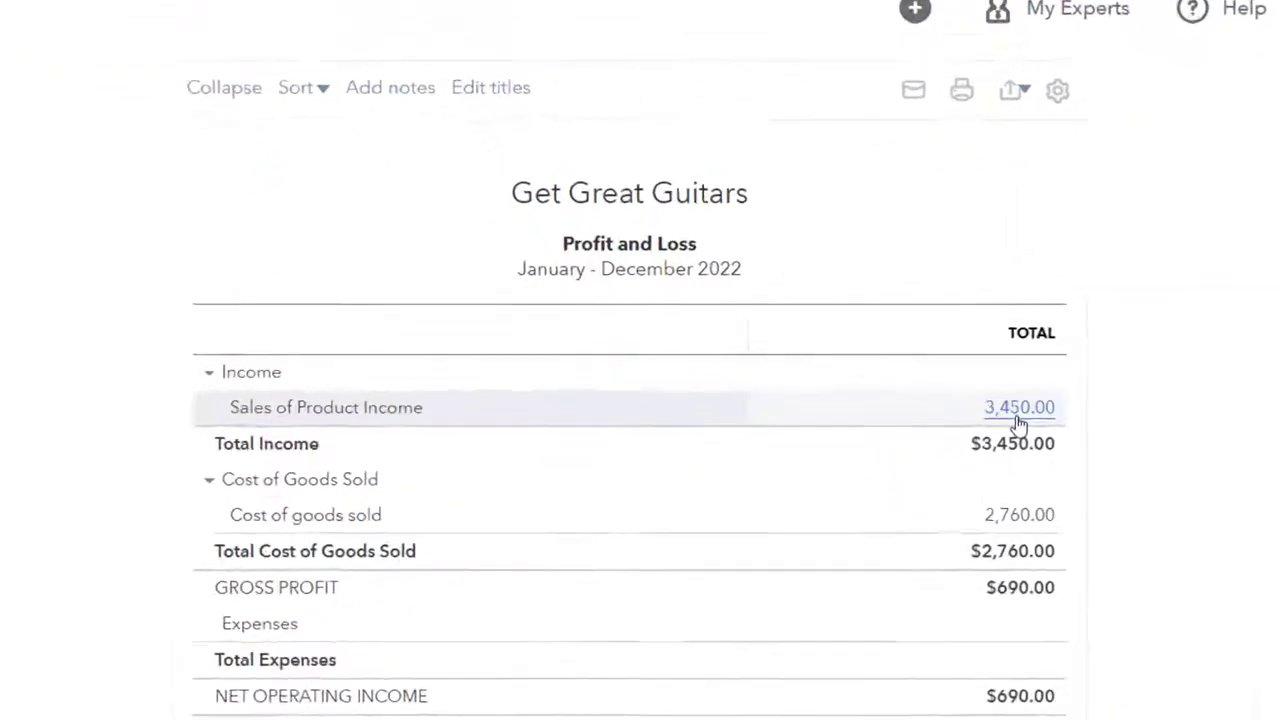
pyautogui.click(896, 394)
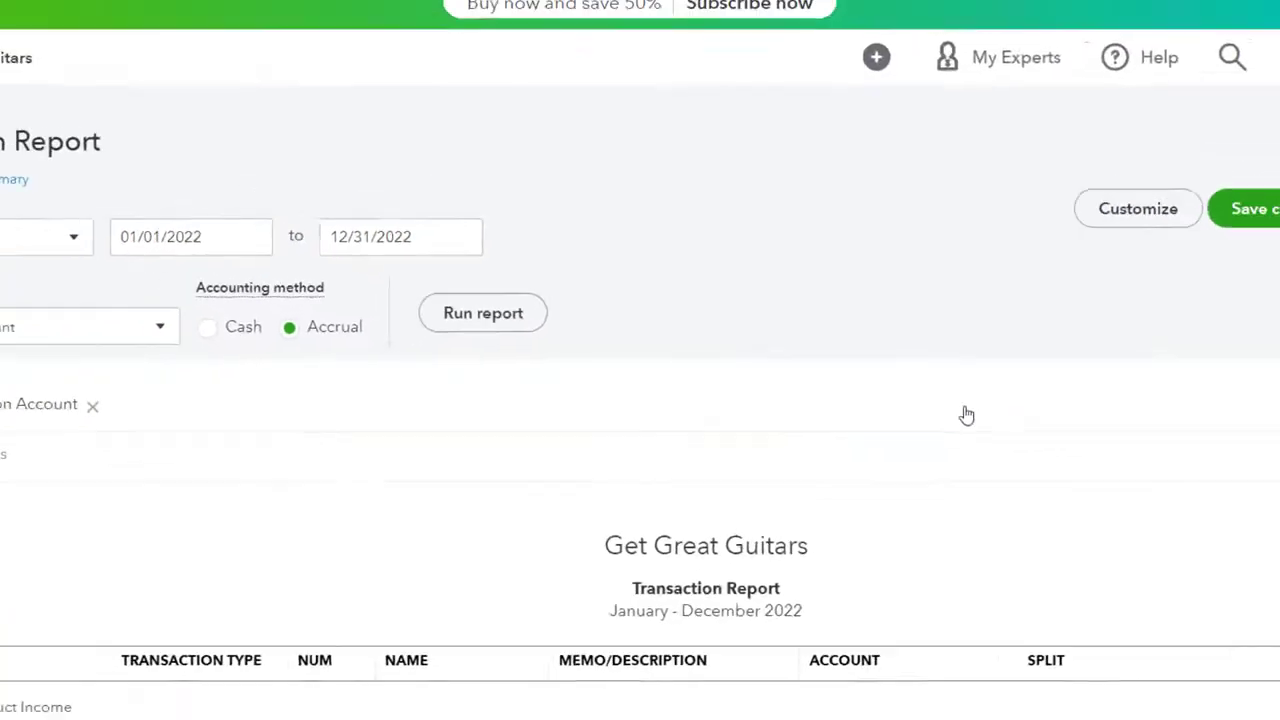
pyautogui.scroll(-3, 966, 415)
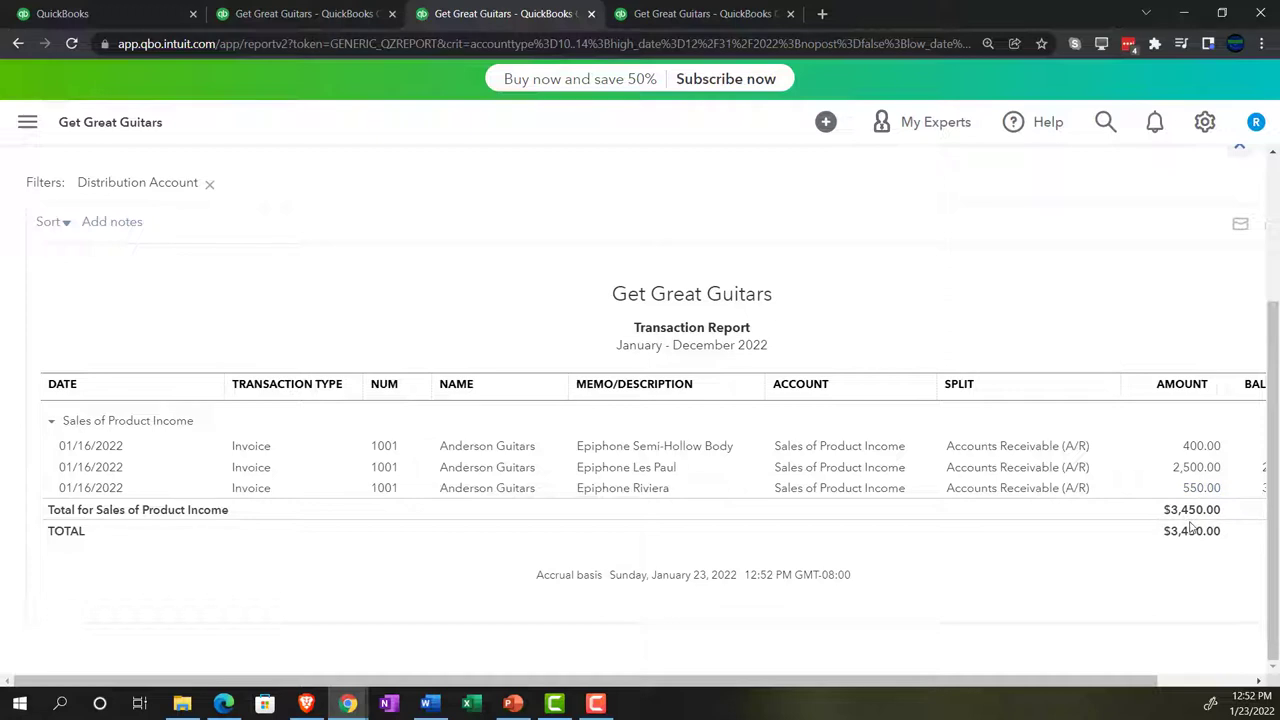
# View the source invoice of the Epiphone Riviera sales line, then close it and return to the Profit and Loss report
pyautogui.click(1197, 490)
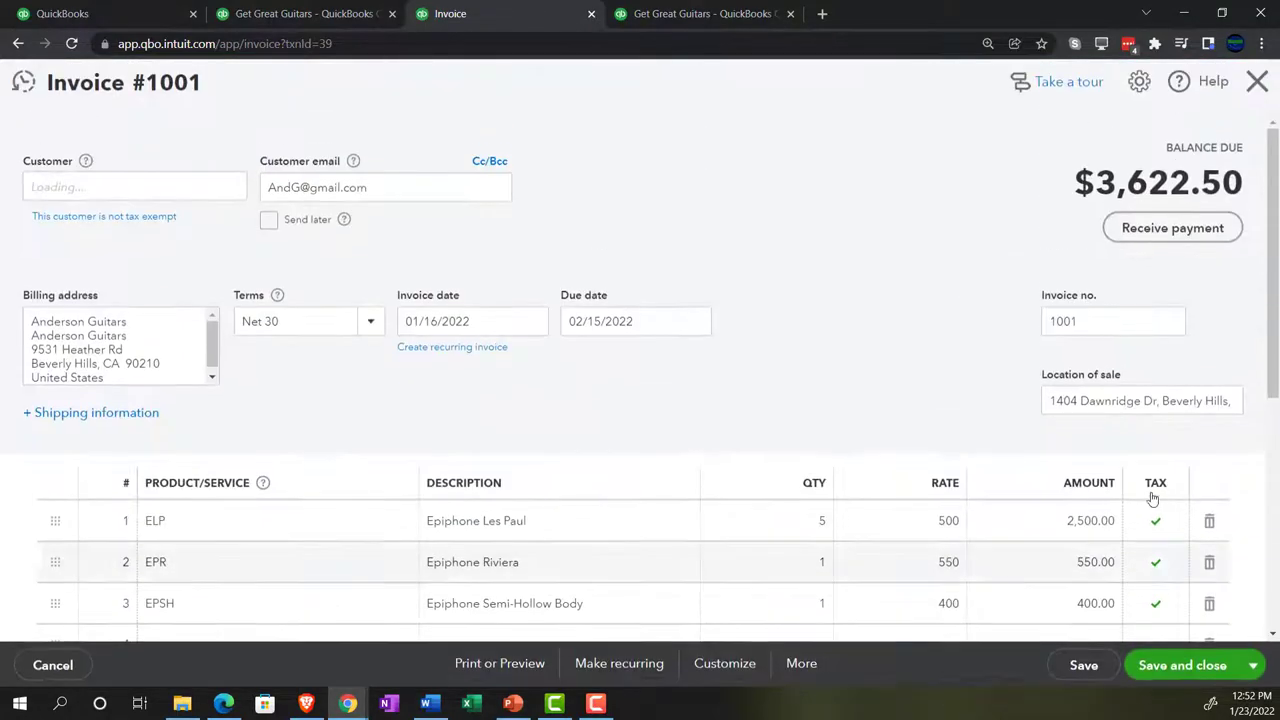
pyautogui.scroll(-2, 1150, 500)
pyautogui.scroll(-1, 1145, 505)
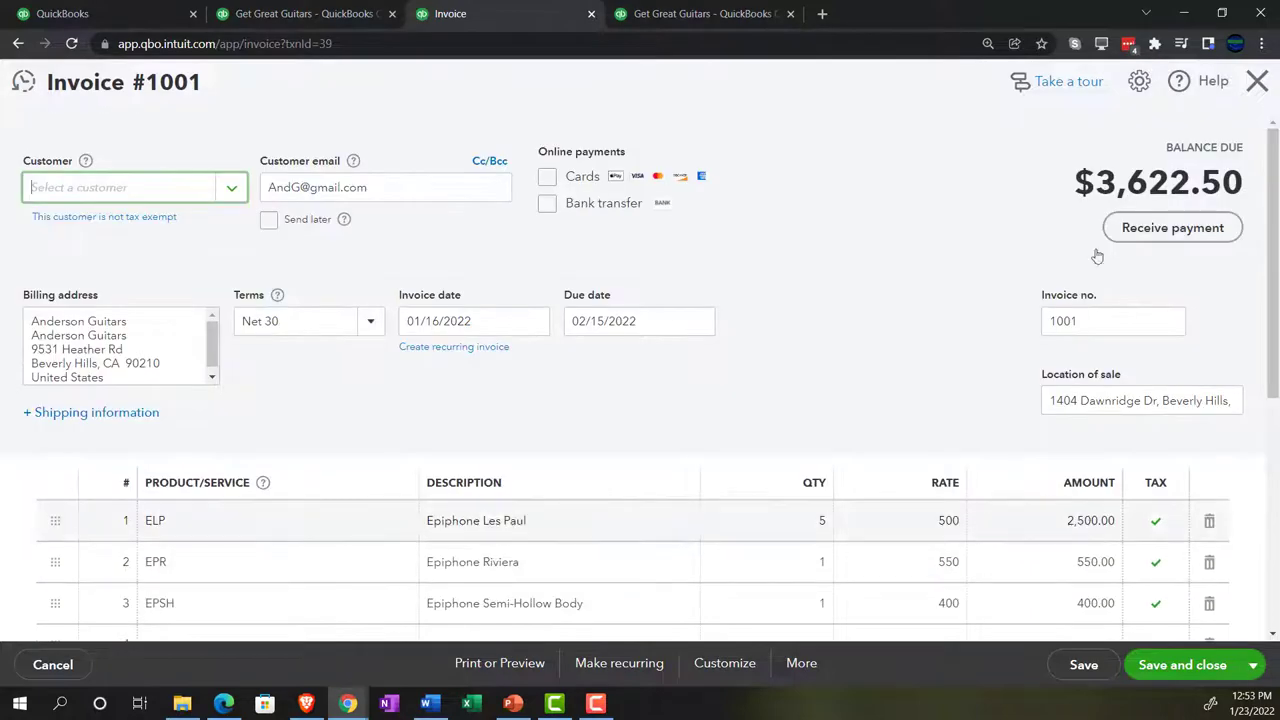
pyautogui.click(1258, 84)
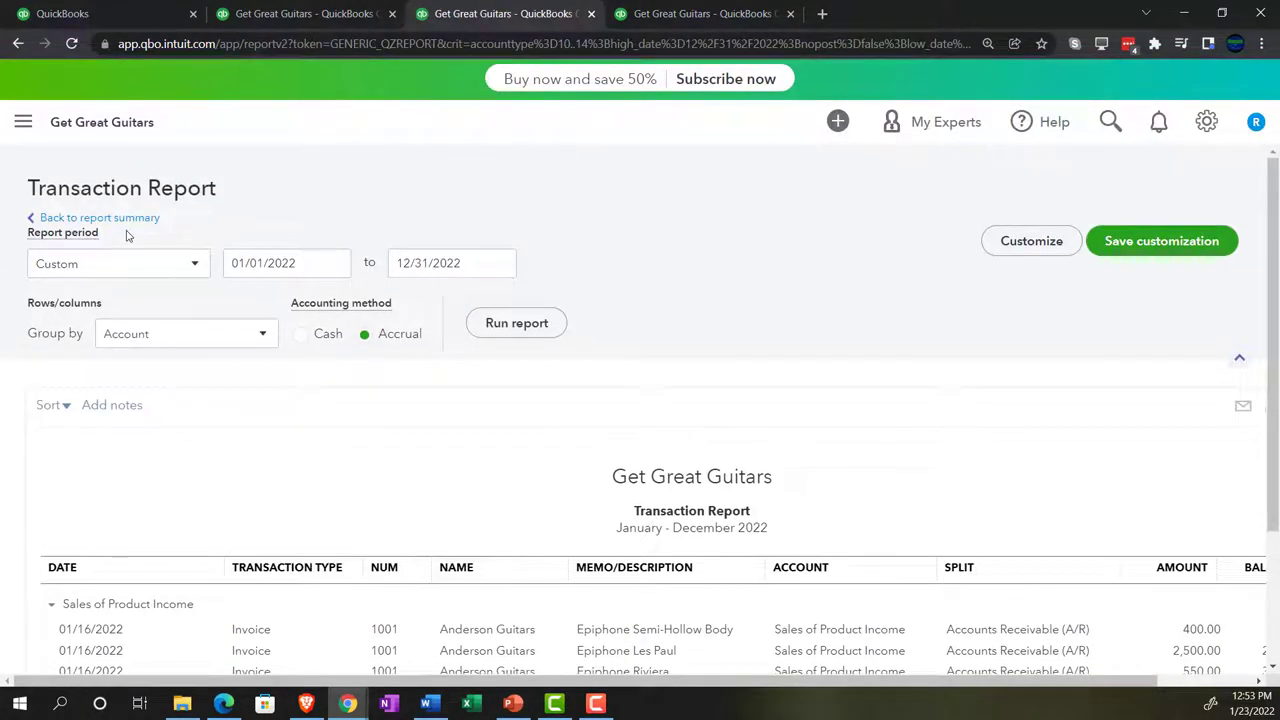
pyautogui.scroll(2, 130, 225)
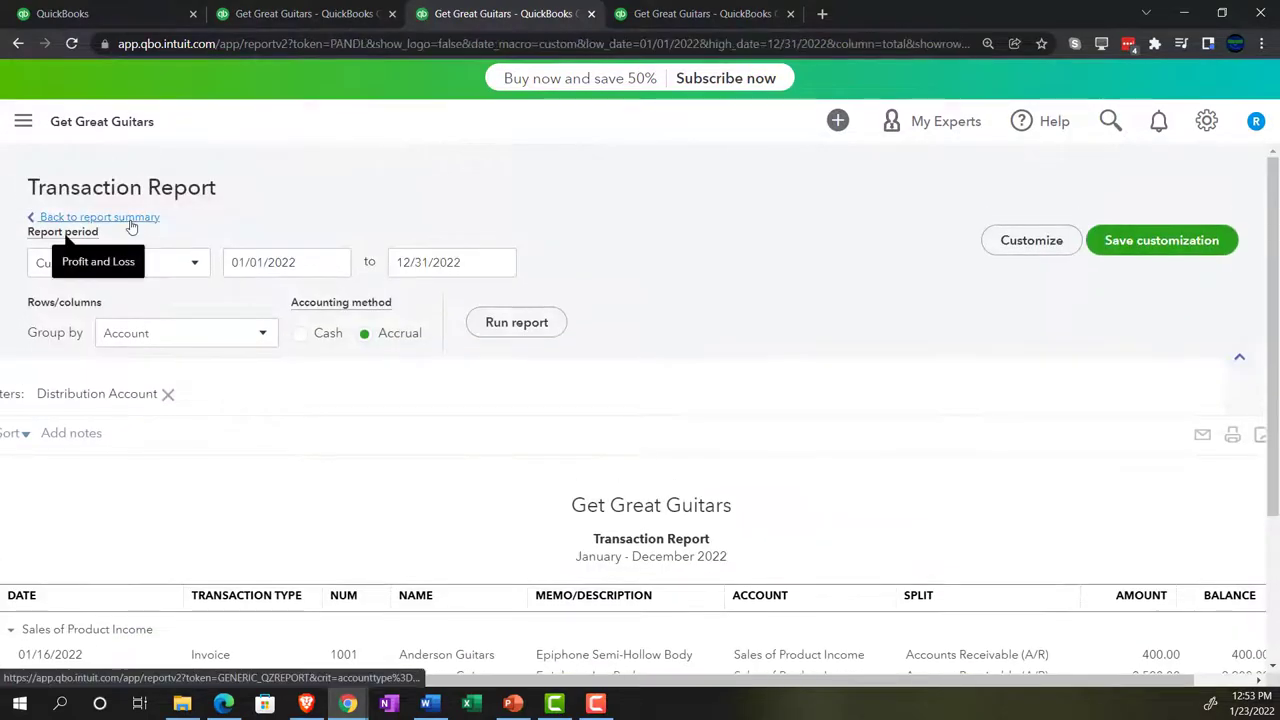
pyautogui.click(130, 222)
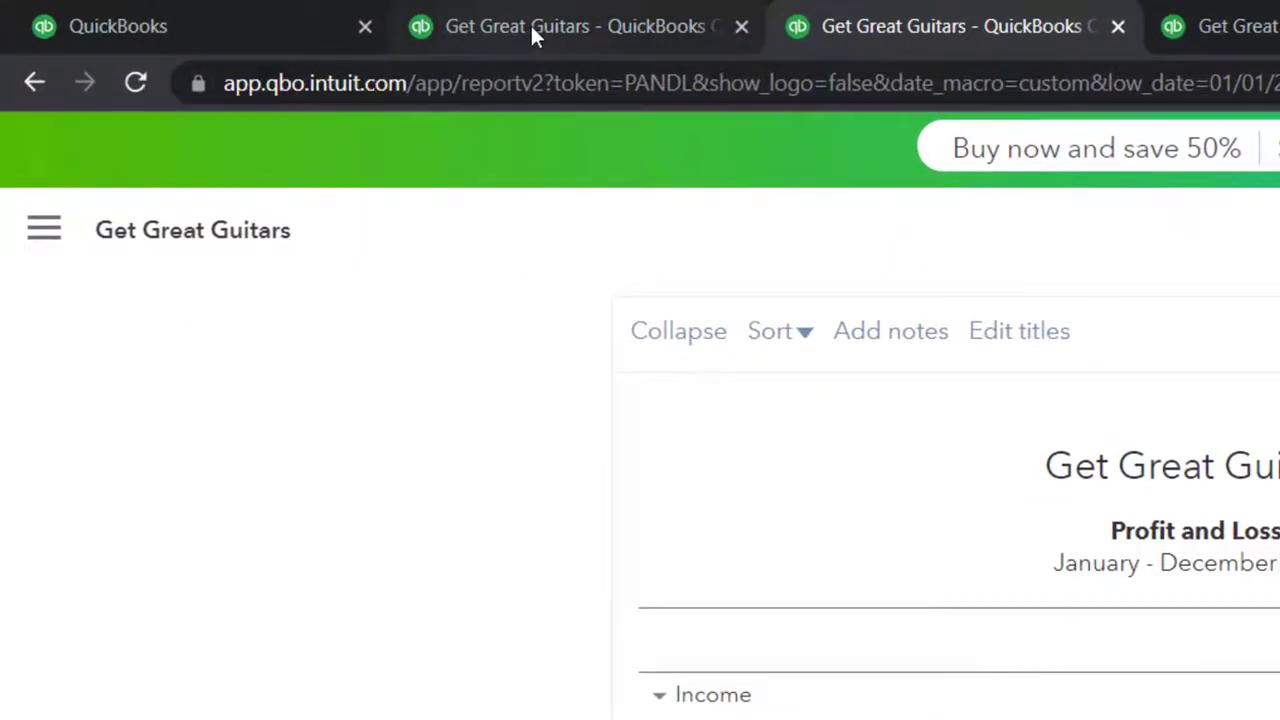
# Examine the Balance Sheet's liabilities down to the California Department of Tax and Fee Administration sales tax account
pyautogui.click(530, 23)
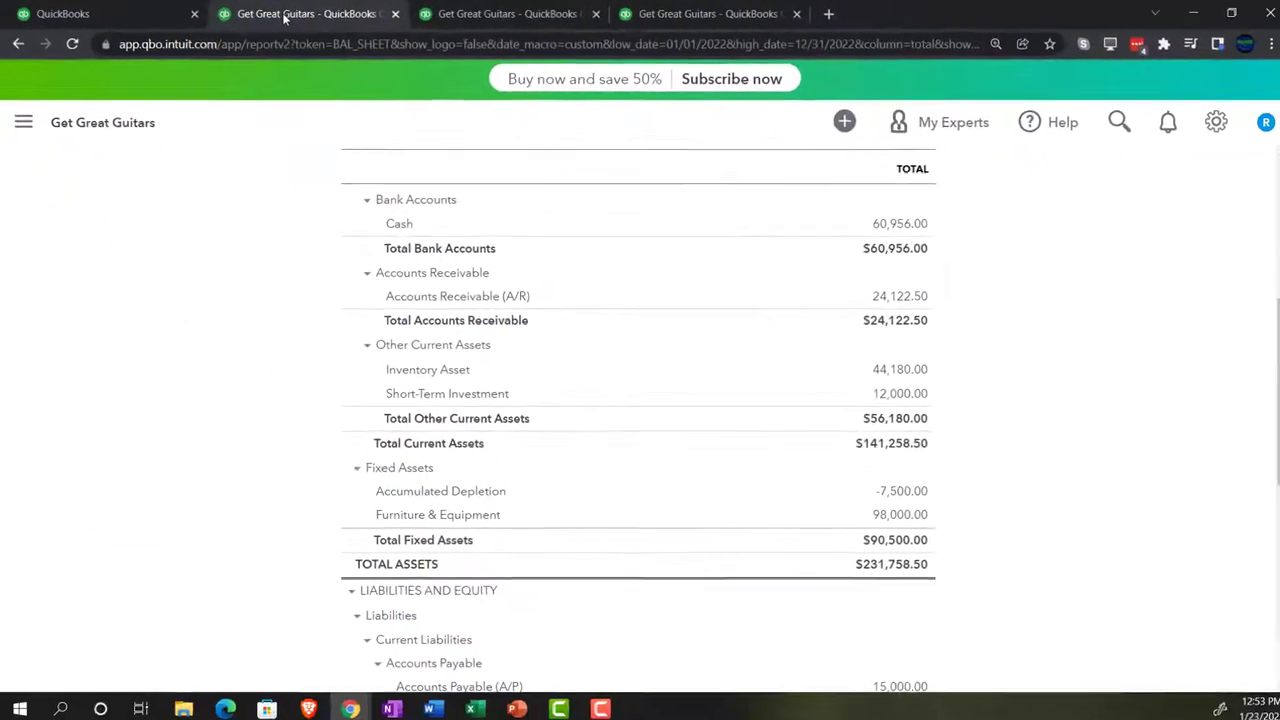
pyautogui.hotkey('ctrl', '+')
pyautogui.hotkey('ctrl', '+')
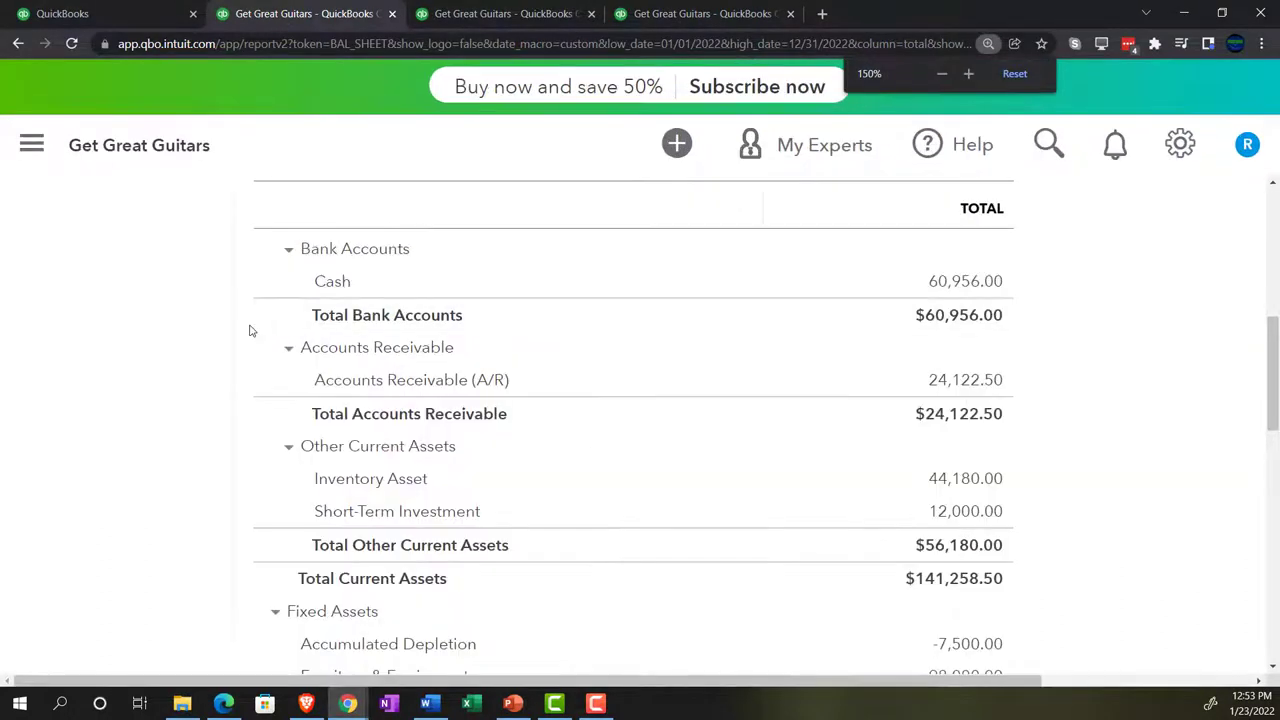
pyautogui.scroll(-4, 214, 338)
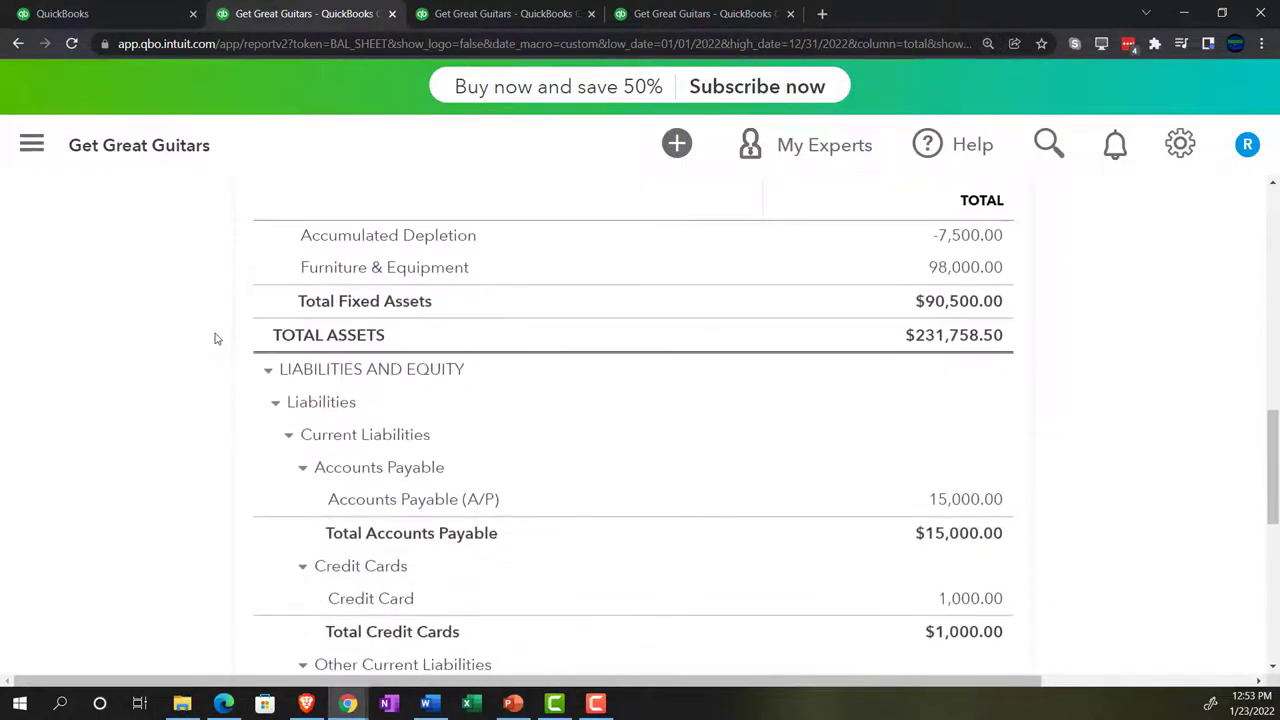
pyautogui.scroll(-4, 214, 338)
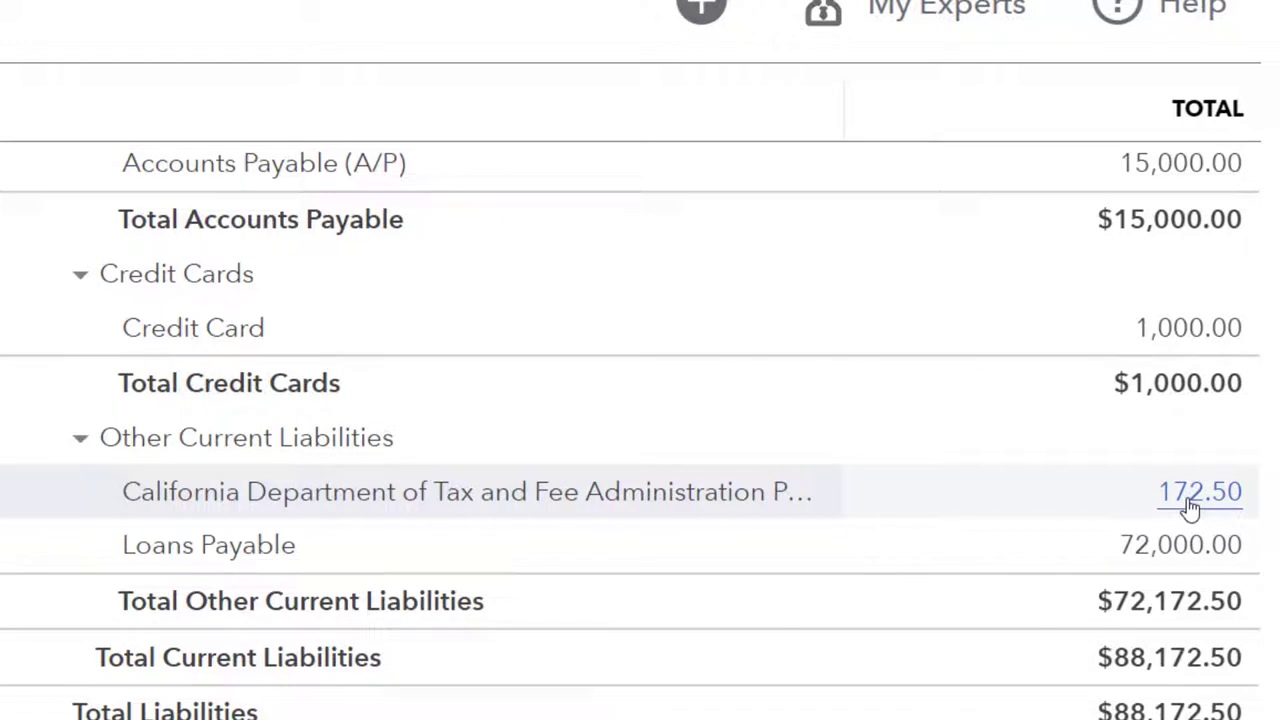
# Open the transaction detail behind Inventory Asset from the Balance Sheet's Other Current Assets
pyautogui.scroll(10, 1190, 508)
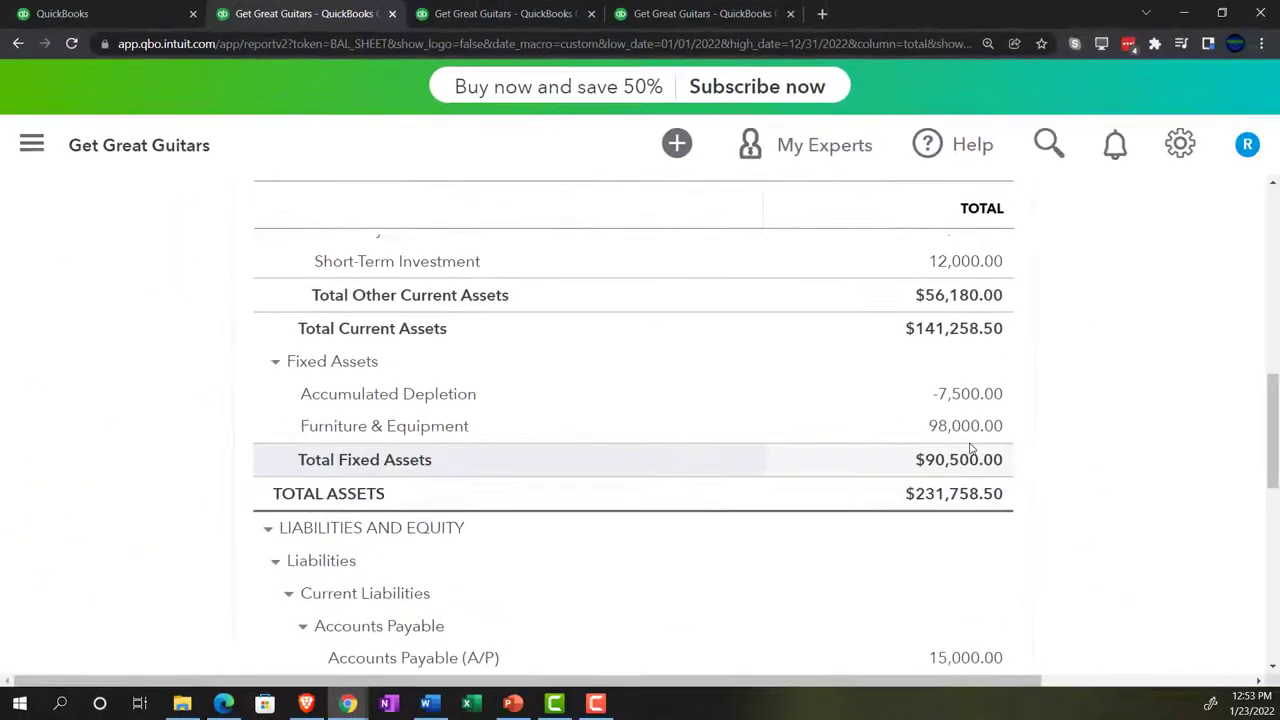
pyautogui.scroll(2, 969, 448)
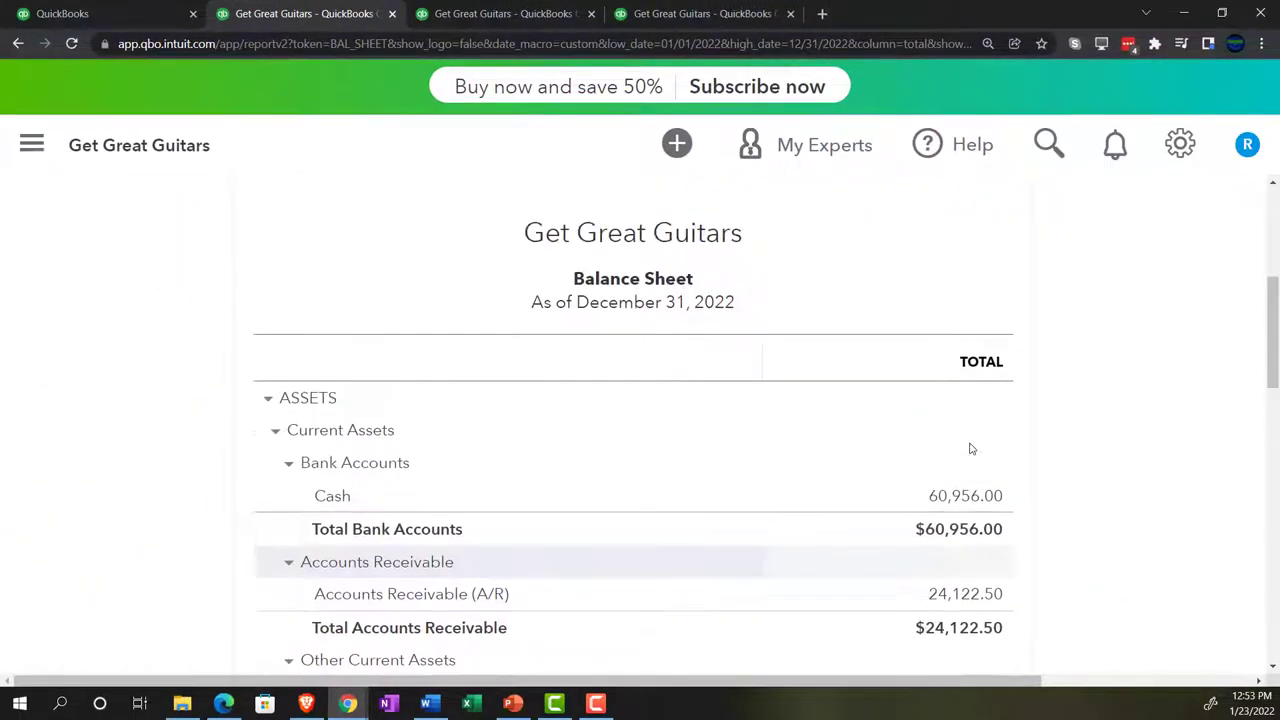
pyautogui.scroll(-2, 969, 448)
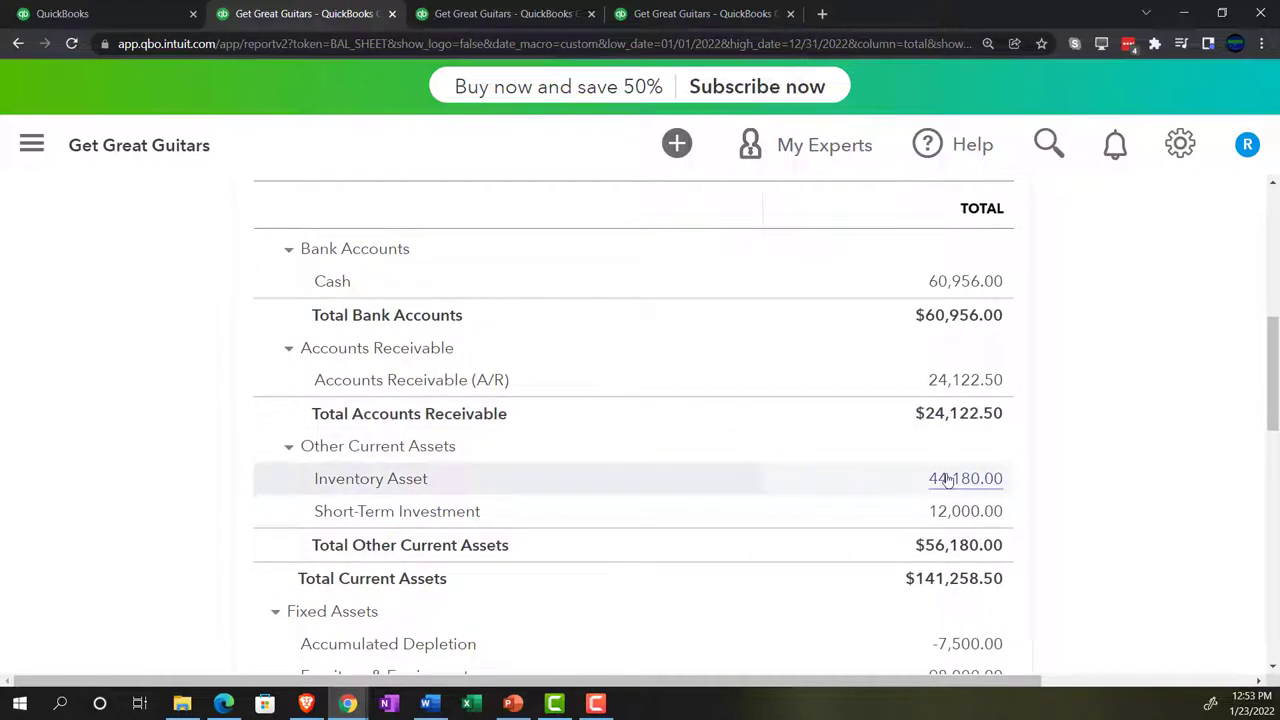
pyautogui.click(948, 479)
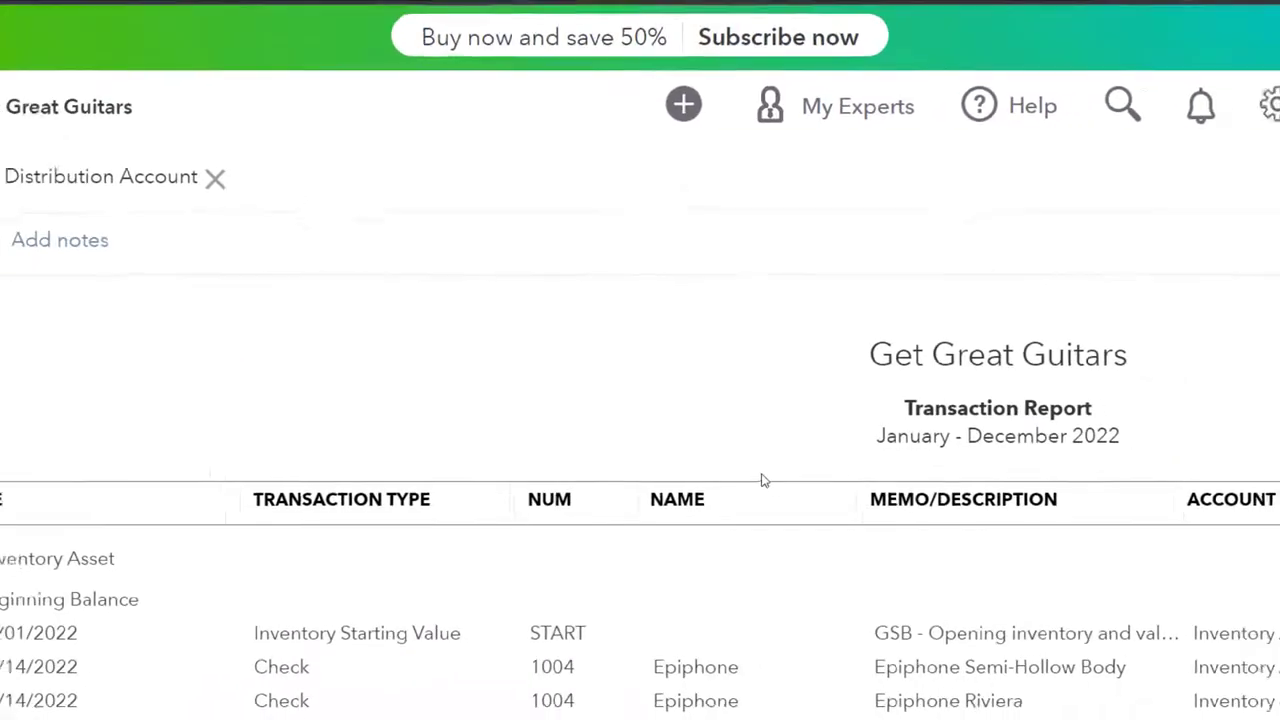
# View the source invoice of the last Epiphone Les Paul line in the Inventory Asset transaction detail, then close it
pyautogui.scroll(-1, 1095, 538)
pyautogui.hotkey('ctrl', '-')
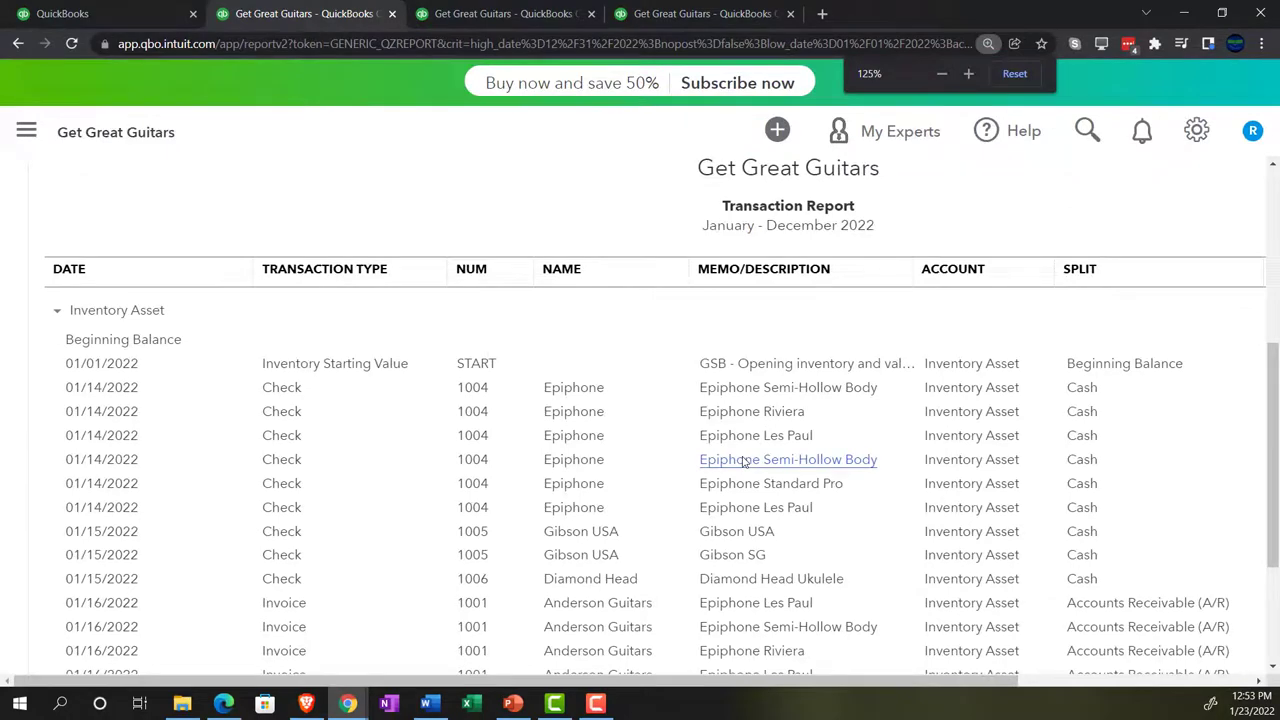
pyautogui.scroll(-1, 743, 462)
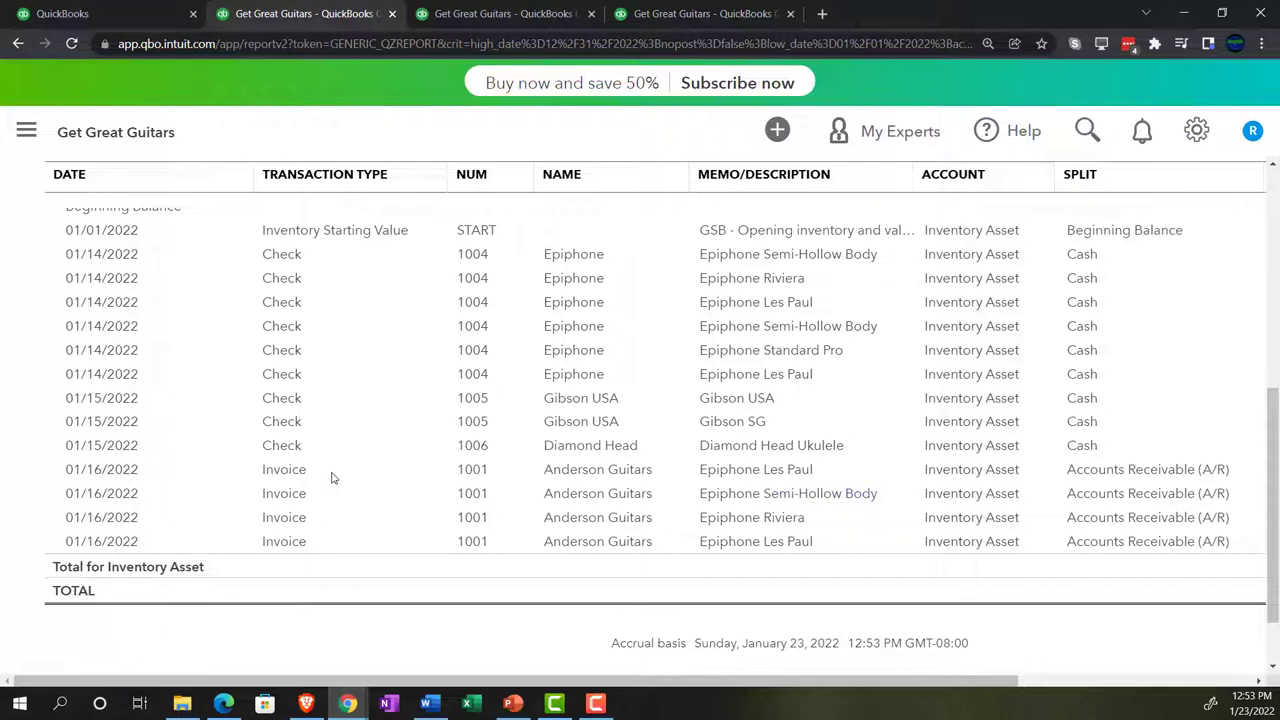
pyautogui.hotkey('ctrl', '-')
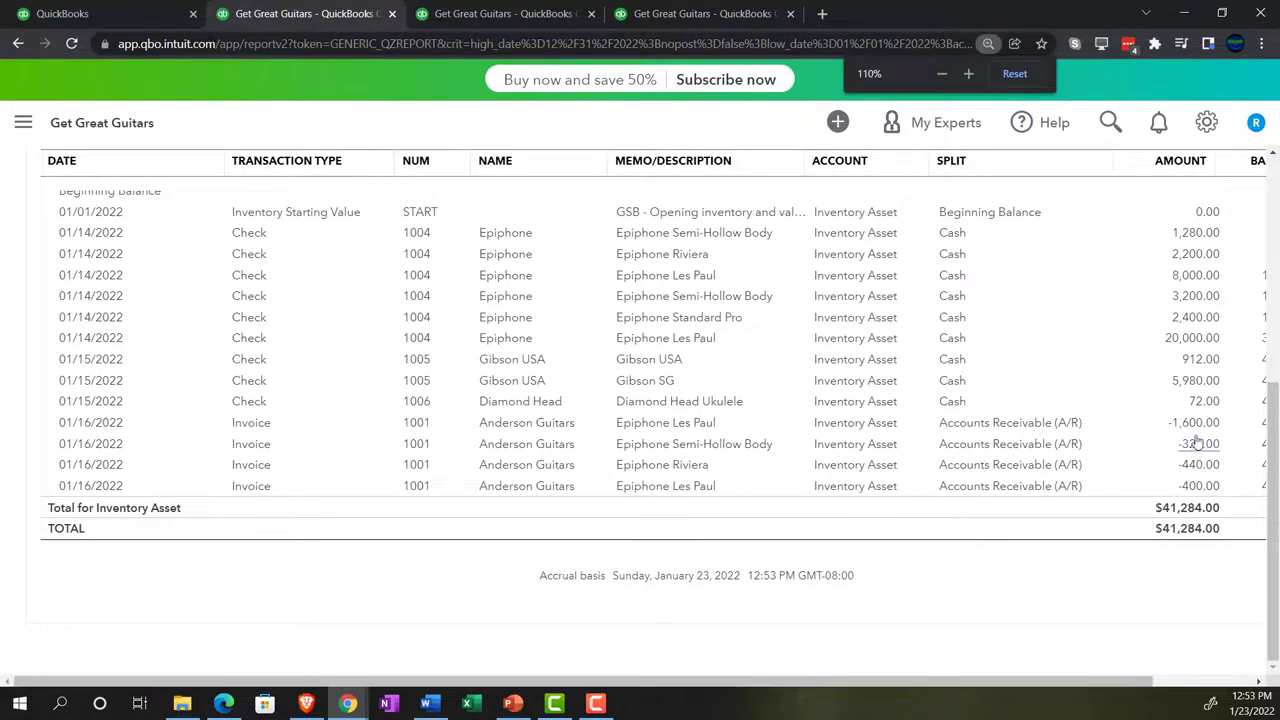
pyautogui.click(1200, 487)
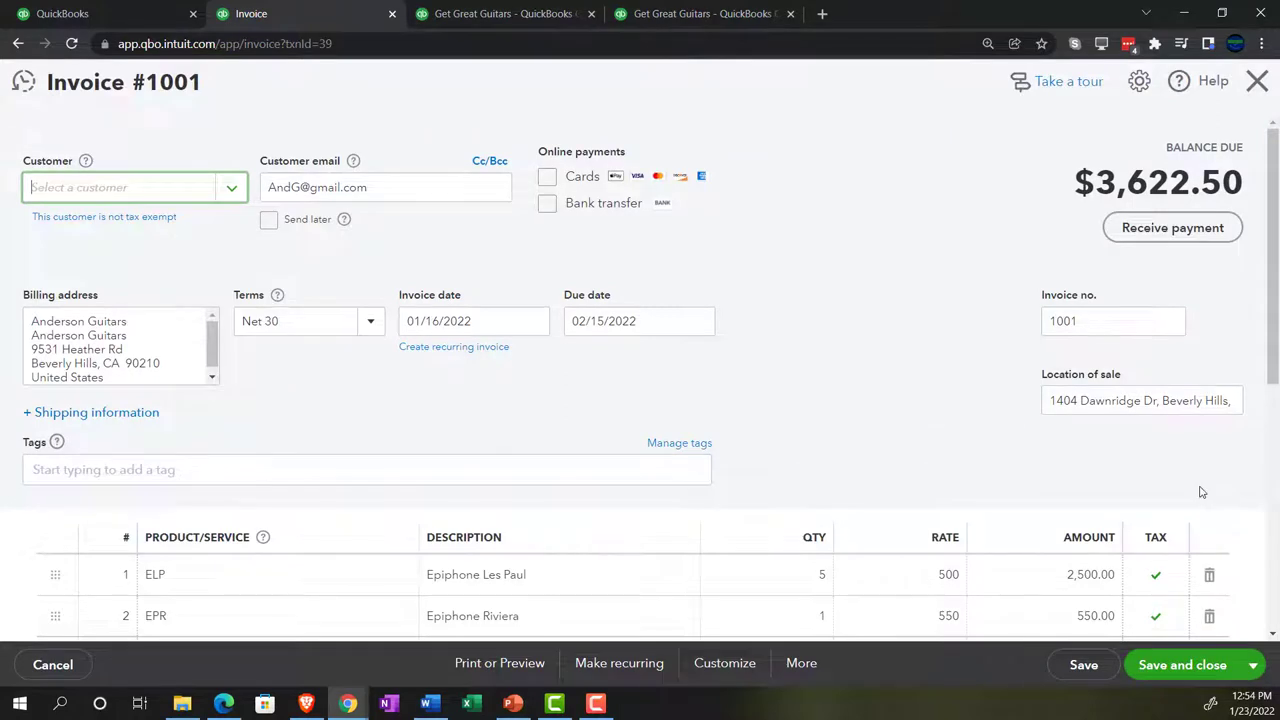
pyautogui.scroll(-1, 1222, 474)
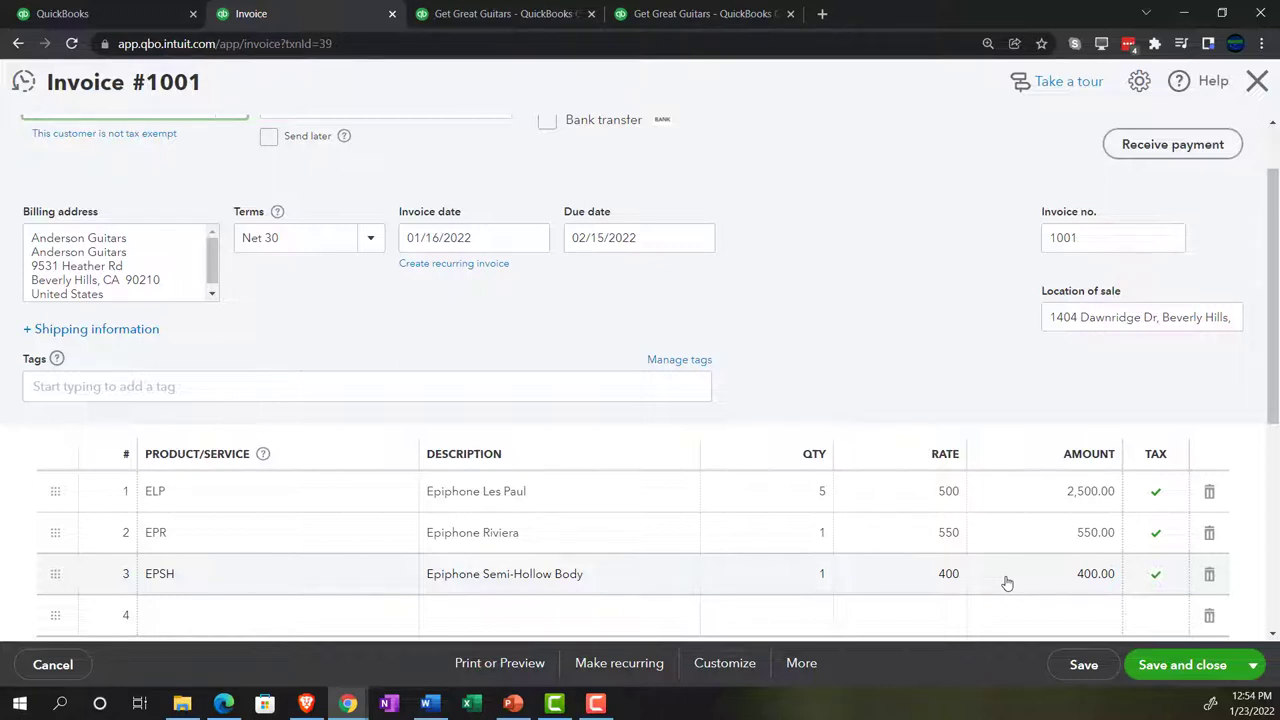
pyautogui.click(1256, 83)
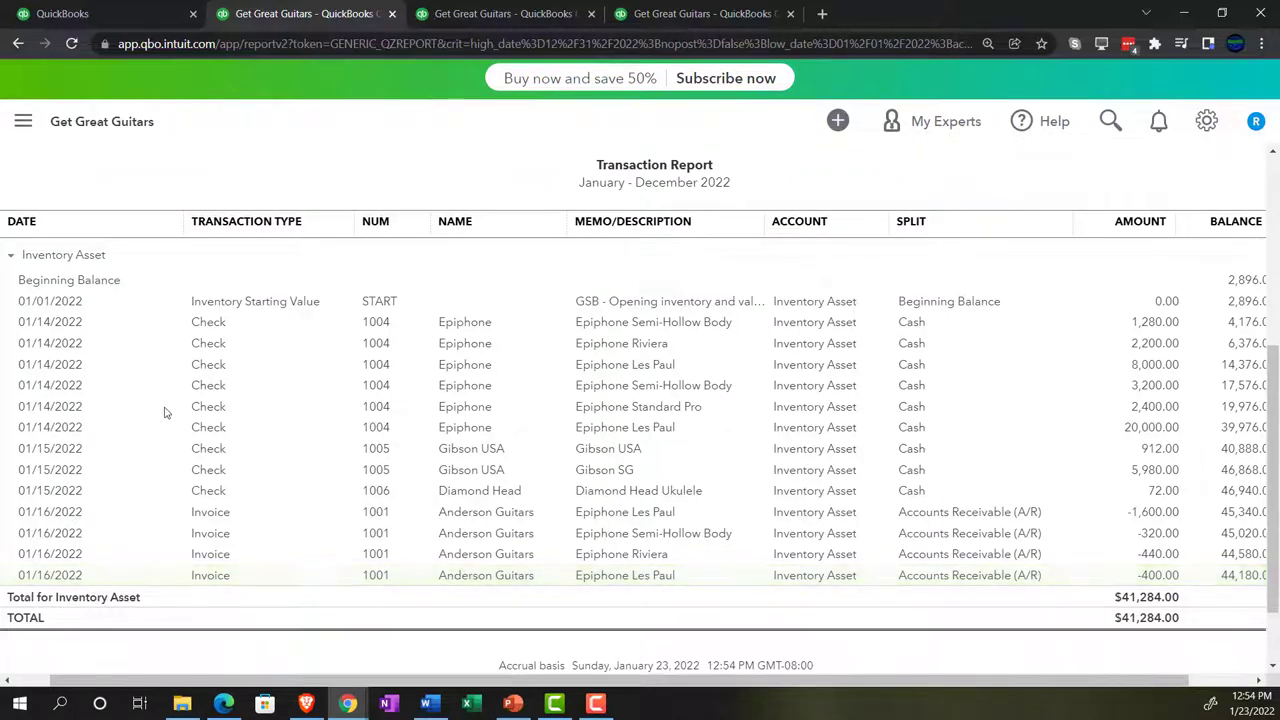
# Return from the Inventory Asset transaction detail to the Balance Sheet's asset section
pyautogui.scroll(4, 80, 445)
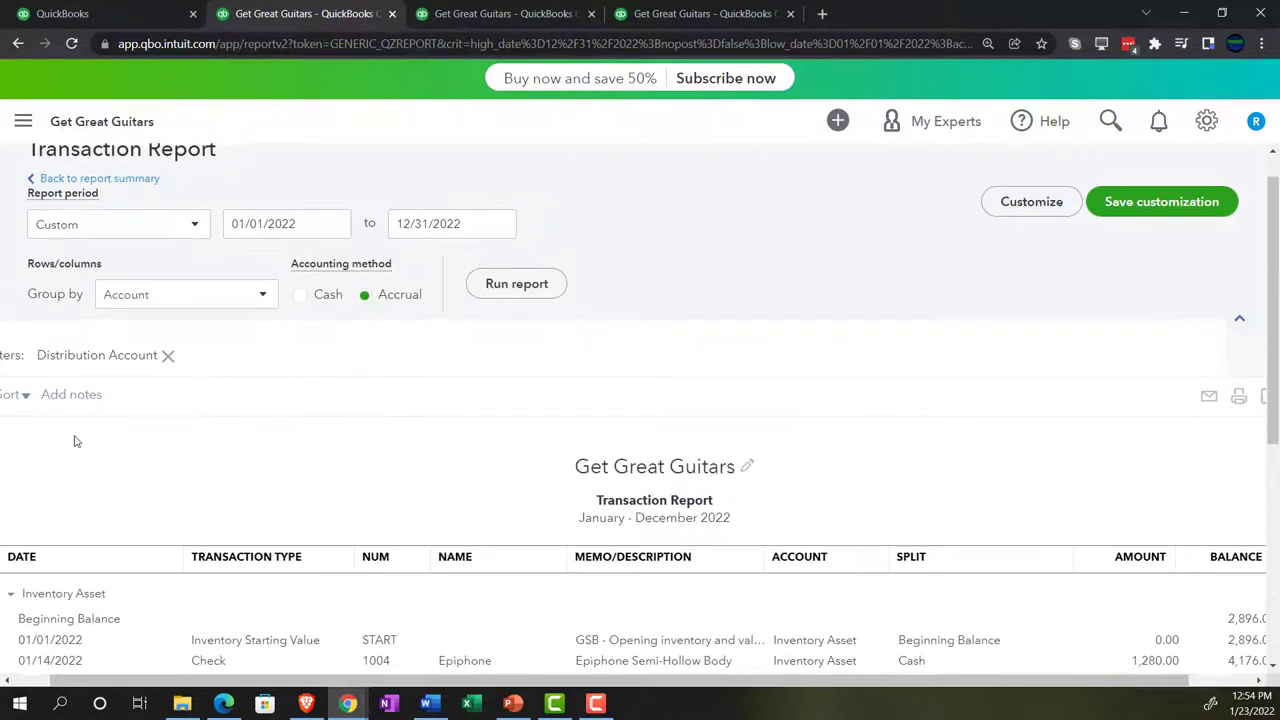
pyautogui.click(138, 222)
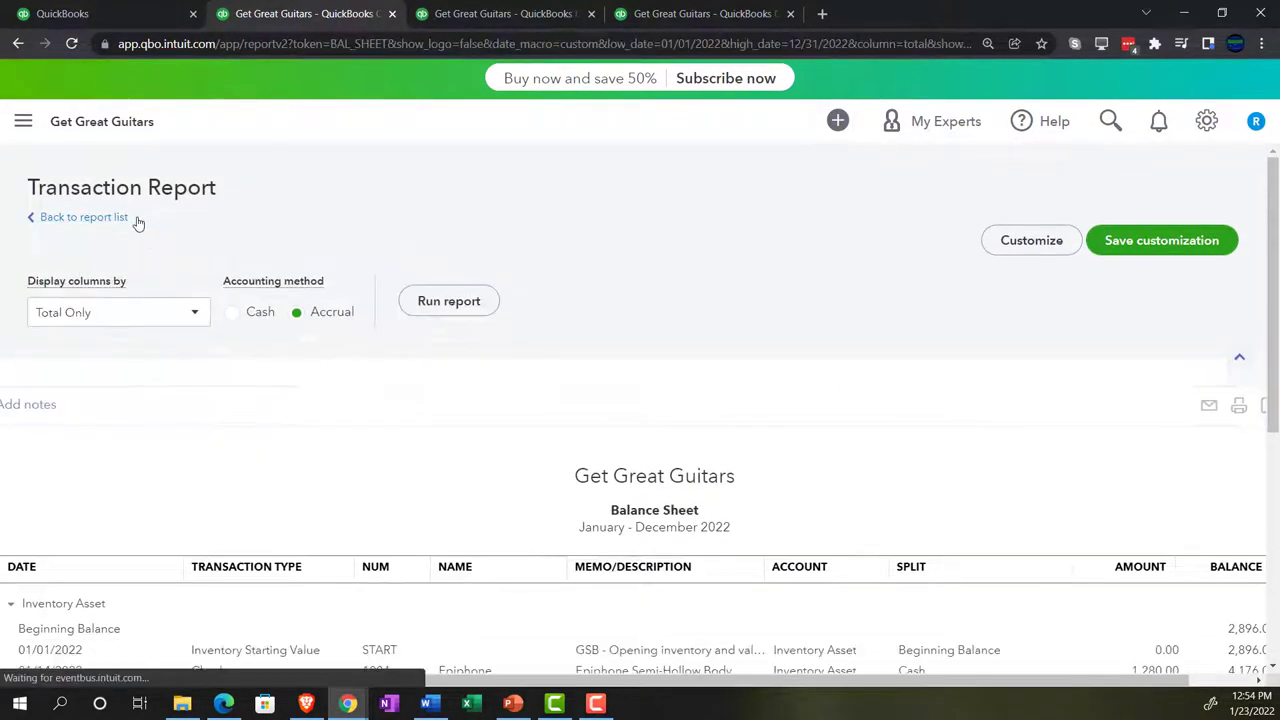
pyautogui.scroll(-5, 138, 230)
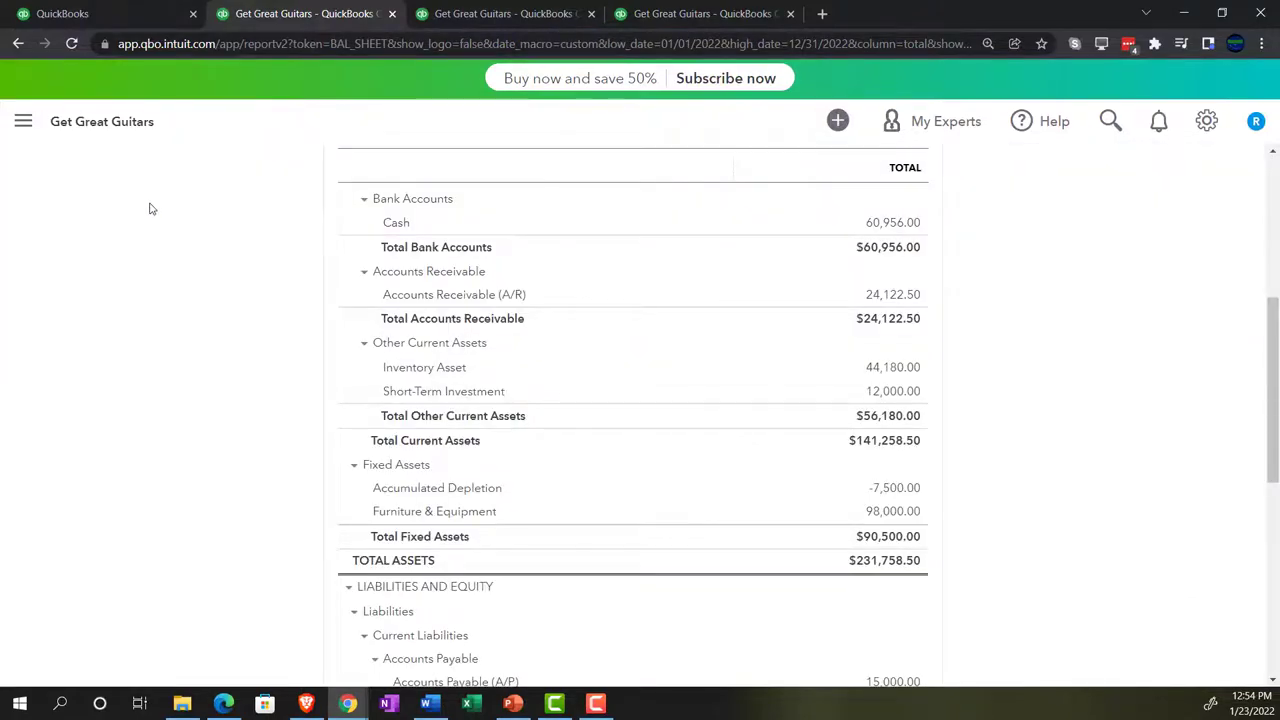
# Switch to the 2022 Profit and Loss report and open the transaction detail behind Cost of goods sold
pyautogui.click(857, 26)
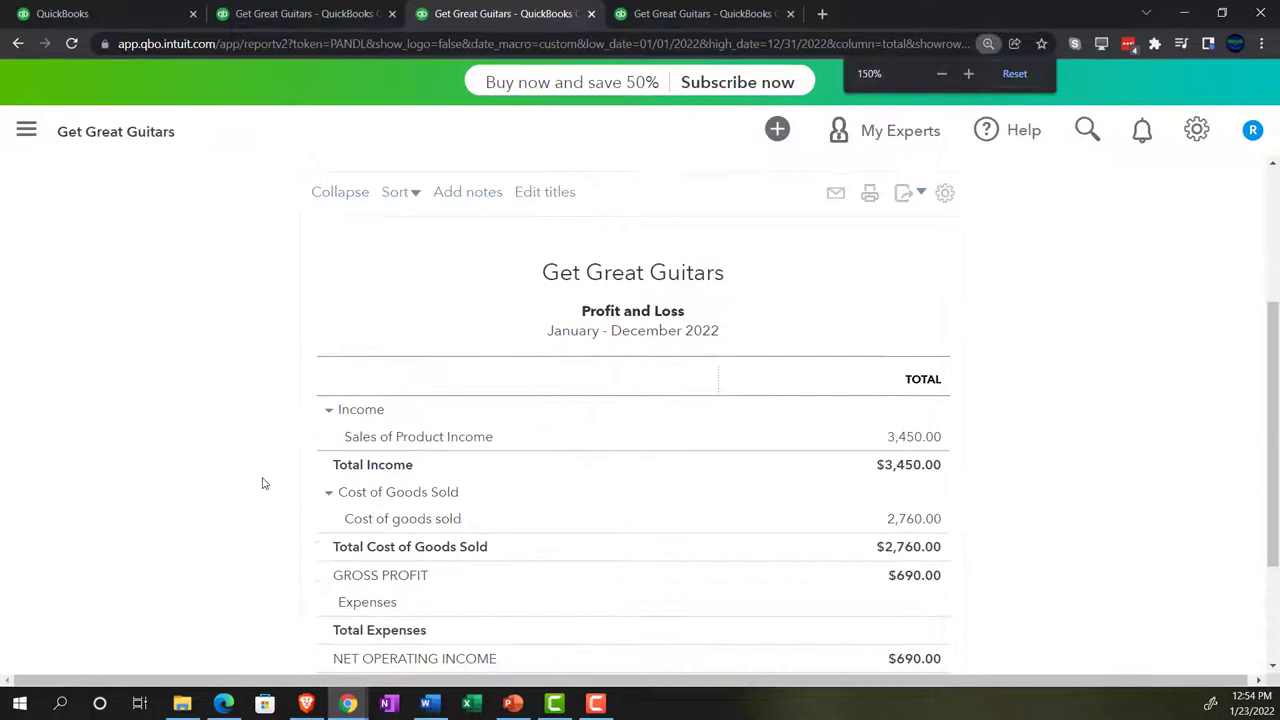
pyautogui.hotkey('ctrl', '+')
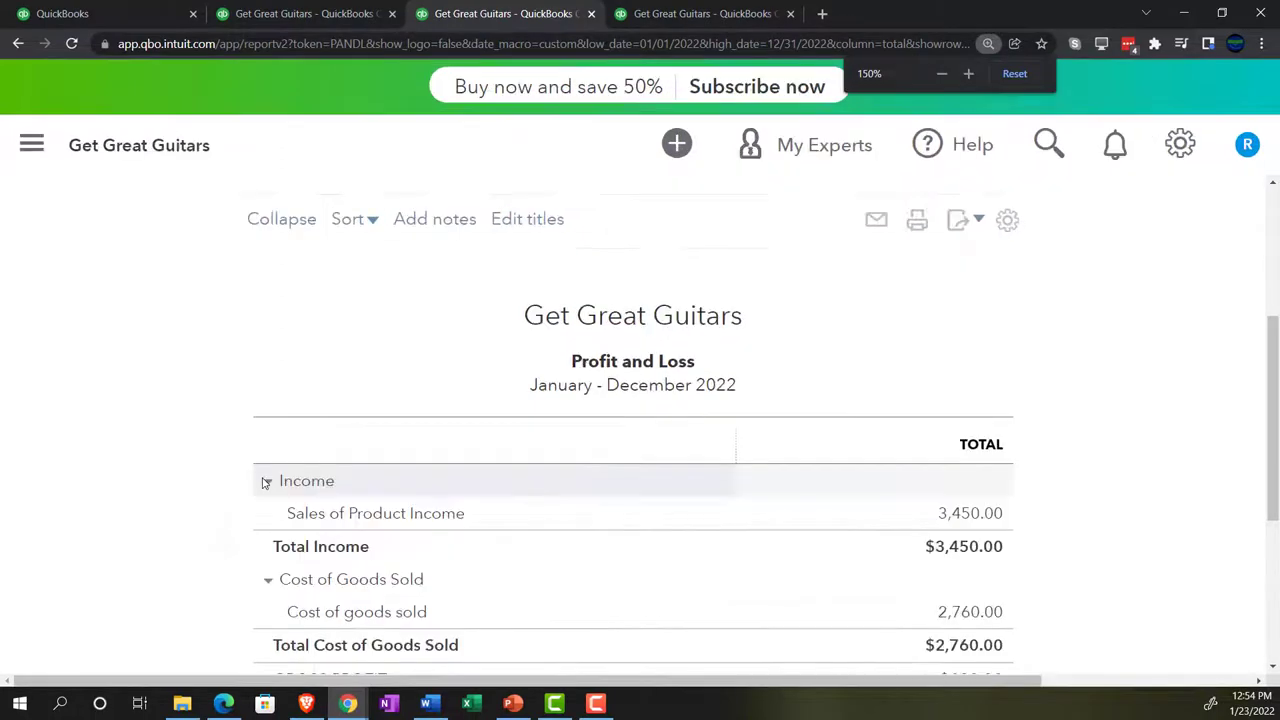
pyautogui.scroll(-3, 263, 484)
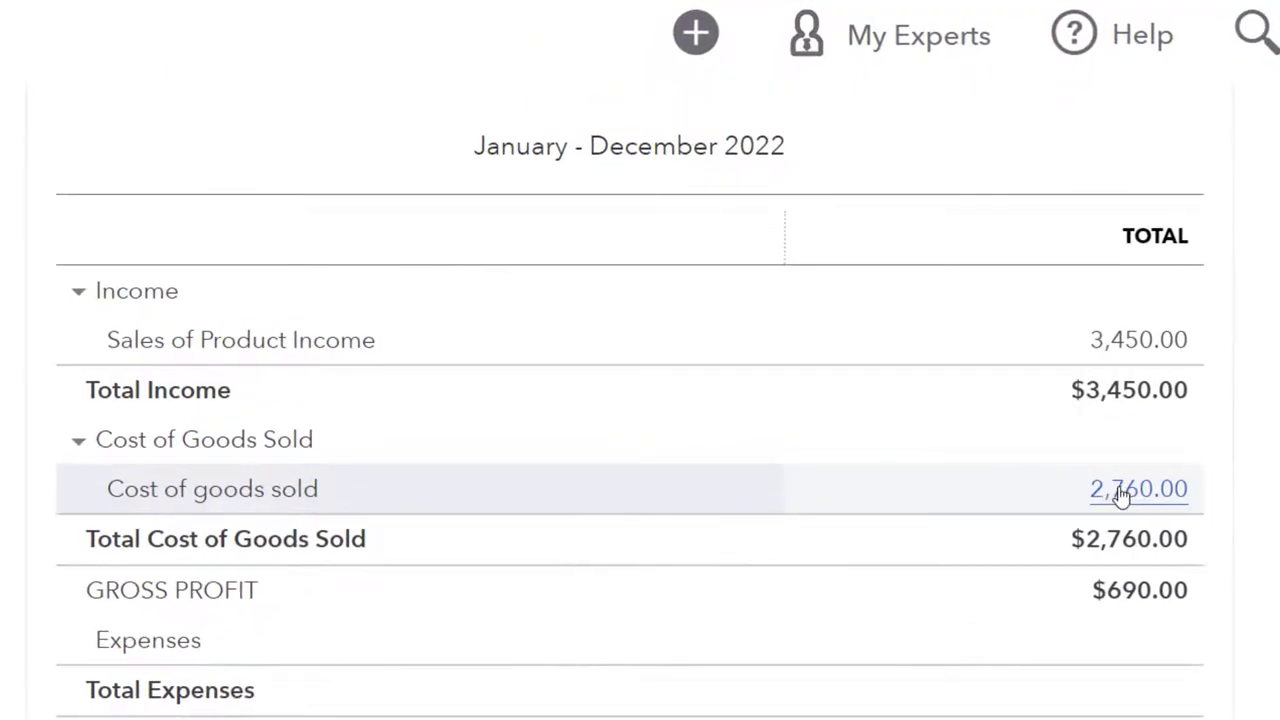
pyautogui.click(1108, 494)
pyautogui.scroll(-3, 951, 460)
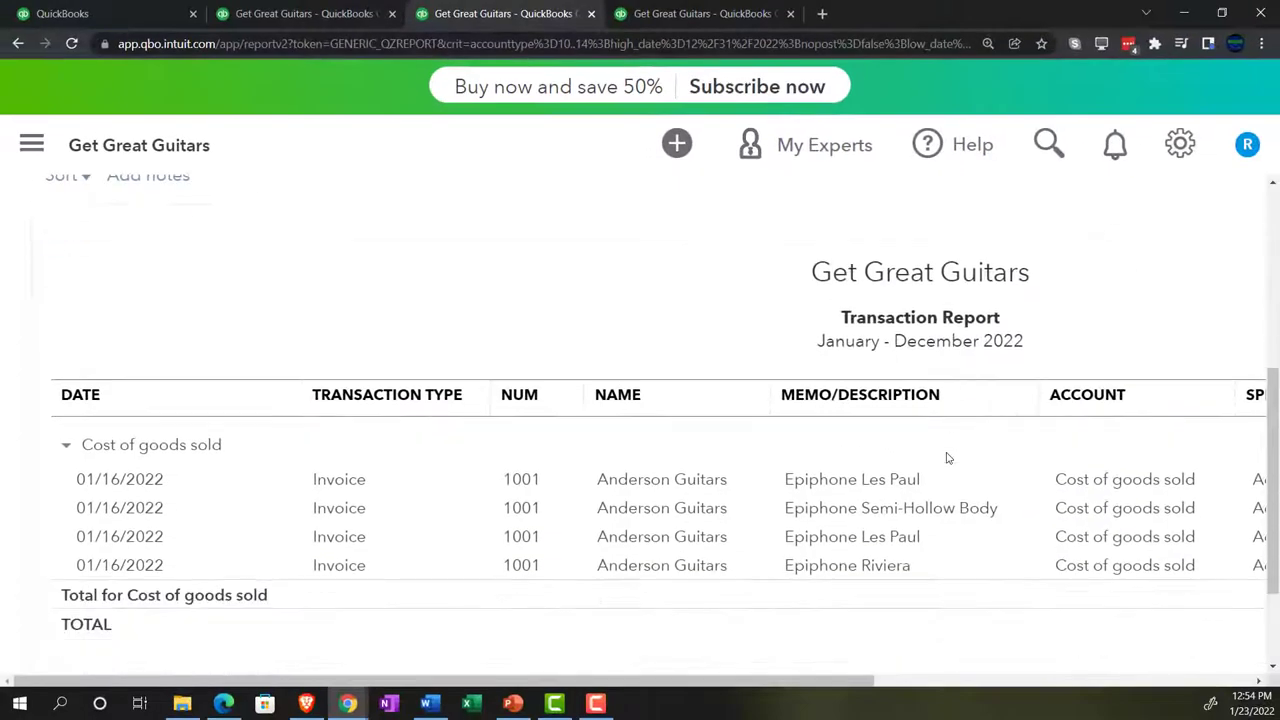
pyautogui.hotkey('ctrl', '-')
pyautogui.hotkey('ctrl', '-')
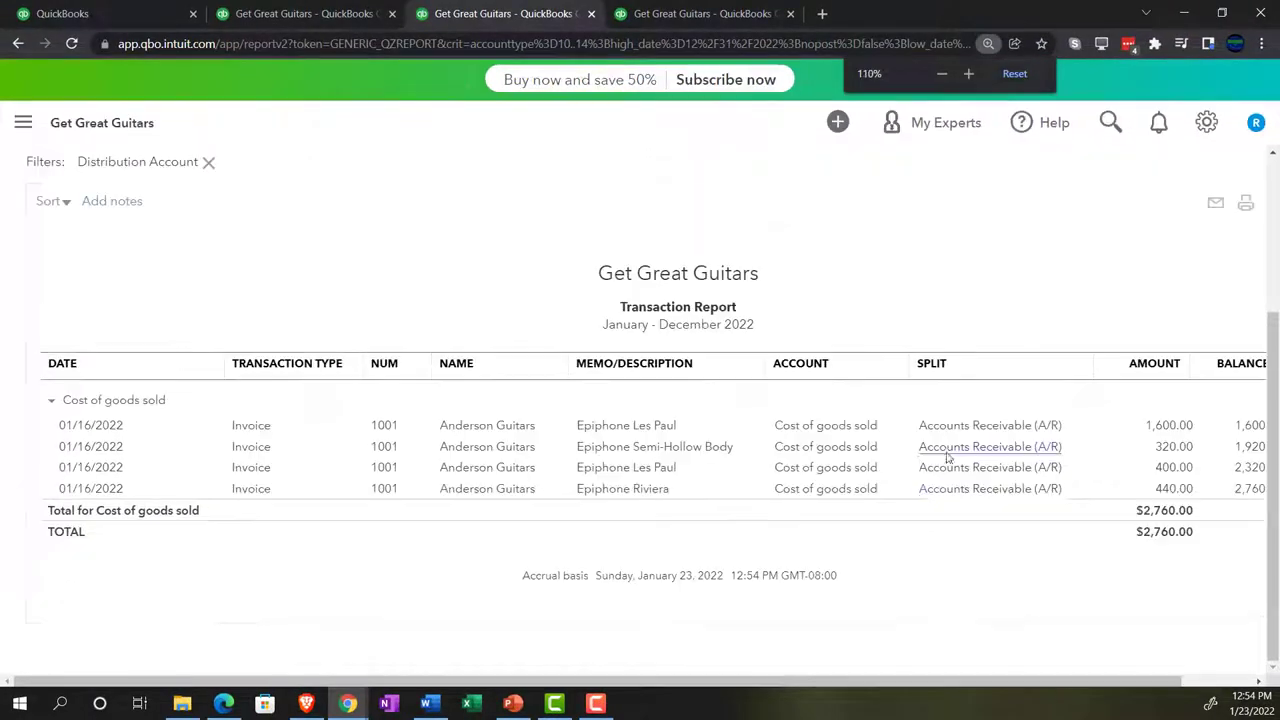
# View the source invoice of the Epiphone Riviera cost line and review its item lines, then close it
pyautogui.click(1167, 495)
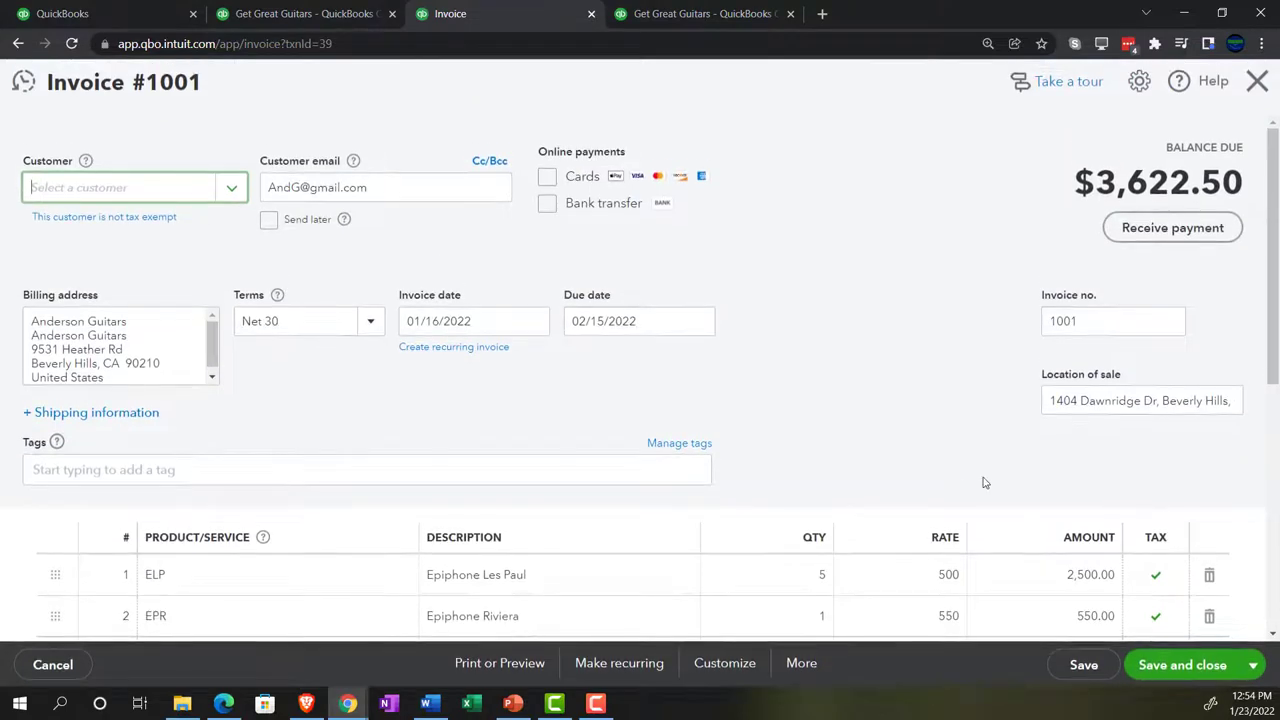
pyautogui.scroll(-3, 940, 480)
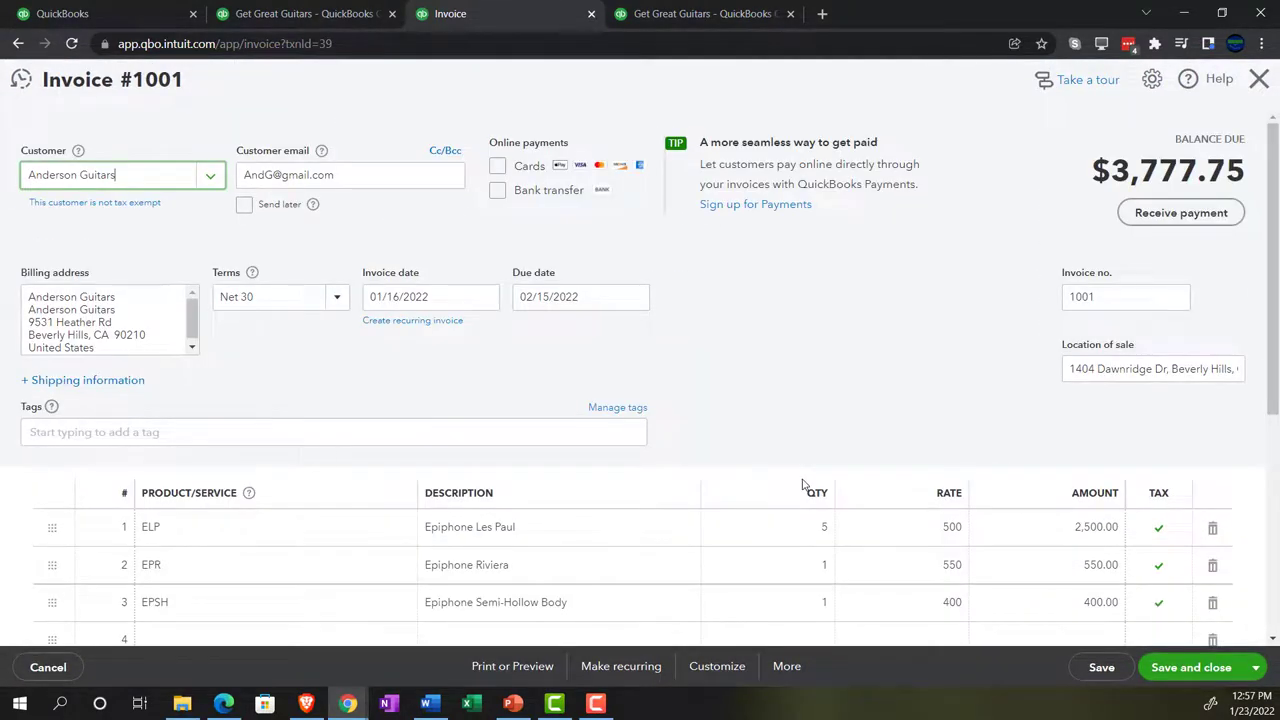
pyautogui.scroll(-2, 802, 484)
pyautogui.moveTo(802, 484)
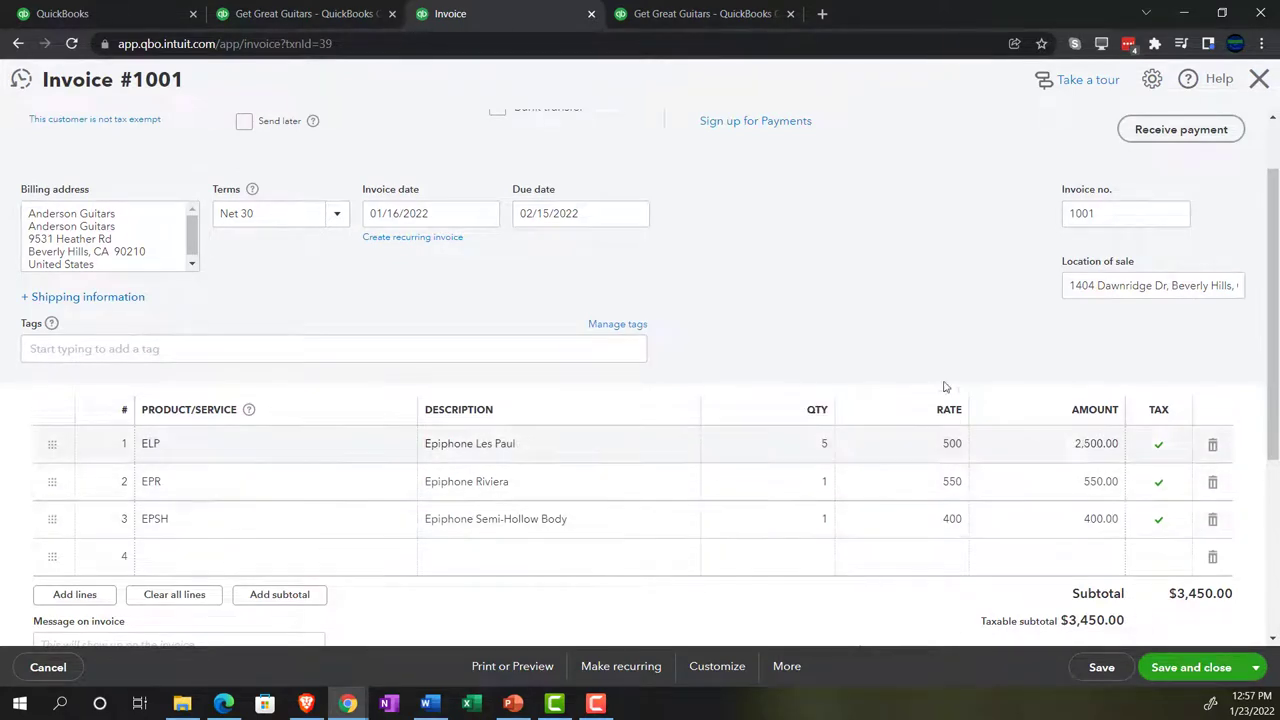
pyautogui.click(1257, 82)
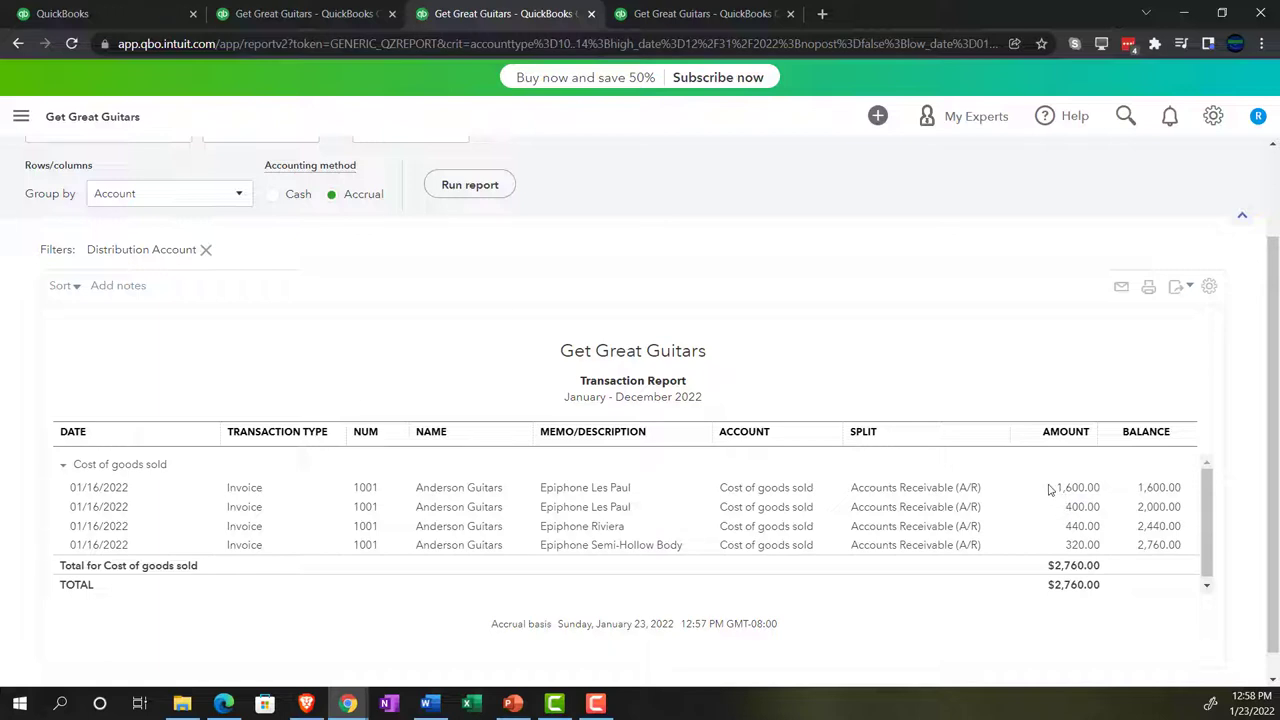
# Return from the Cost of goods sold transaction detail to the Profit and Loss summary
pyautogui.scroll(2, 380, 454)
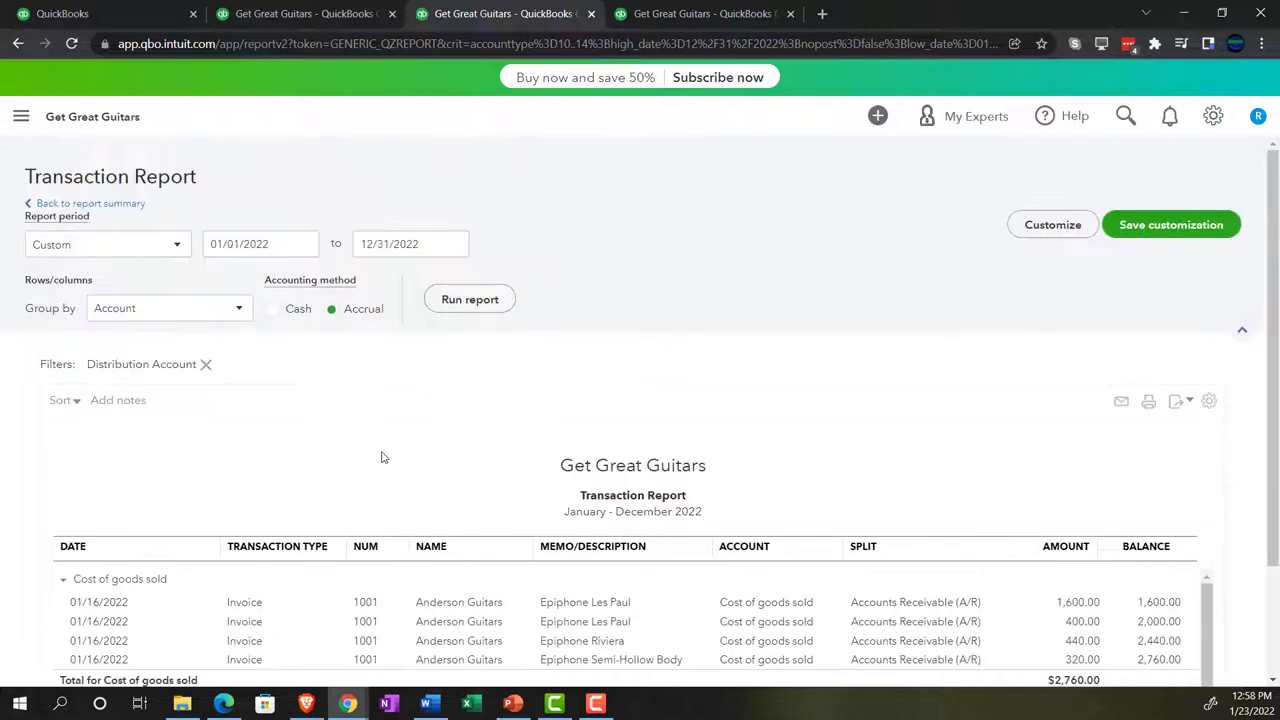
pyautogui.click(115, 205)
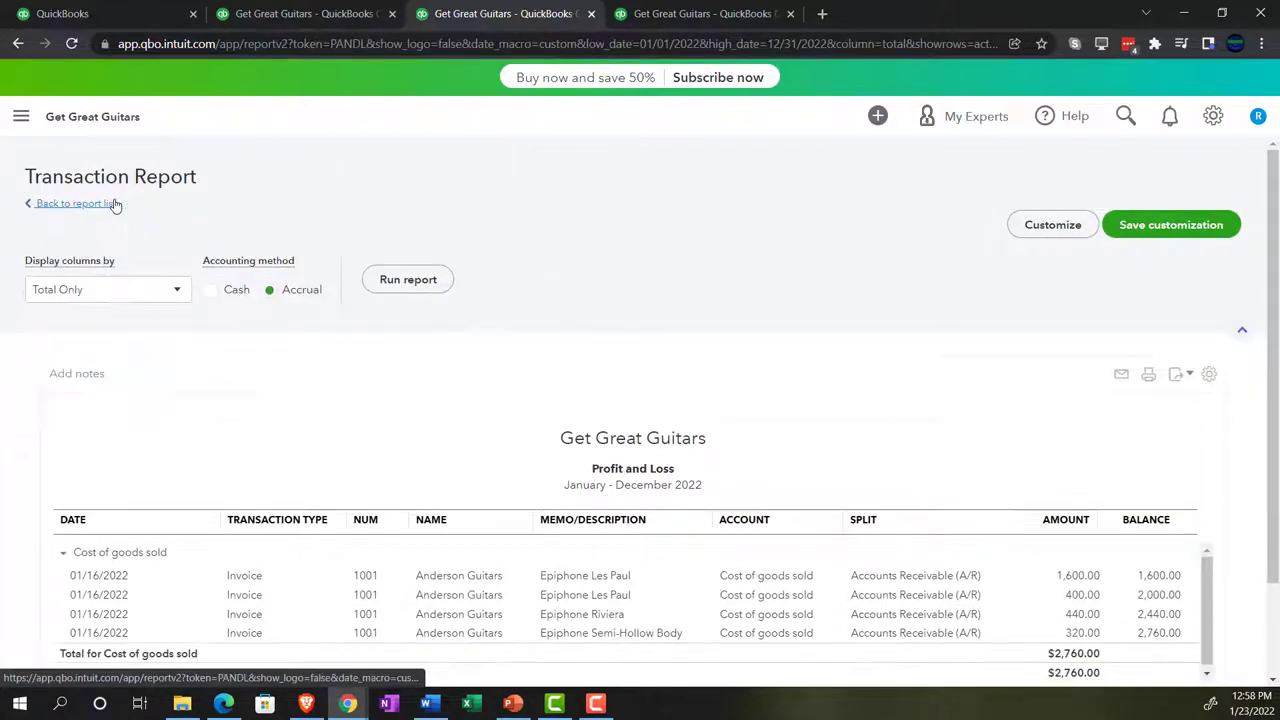
pyautogui.scroll(-2, 249, 429)
pyautogui.hotkey('ctrl', '+')
pyautogui.hotkey('ctrl', '+')
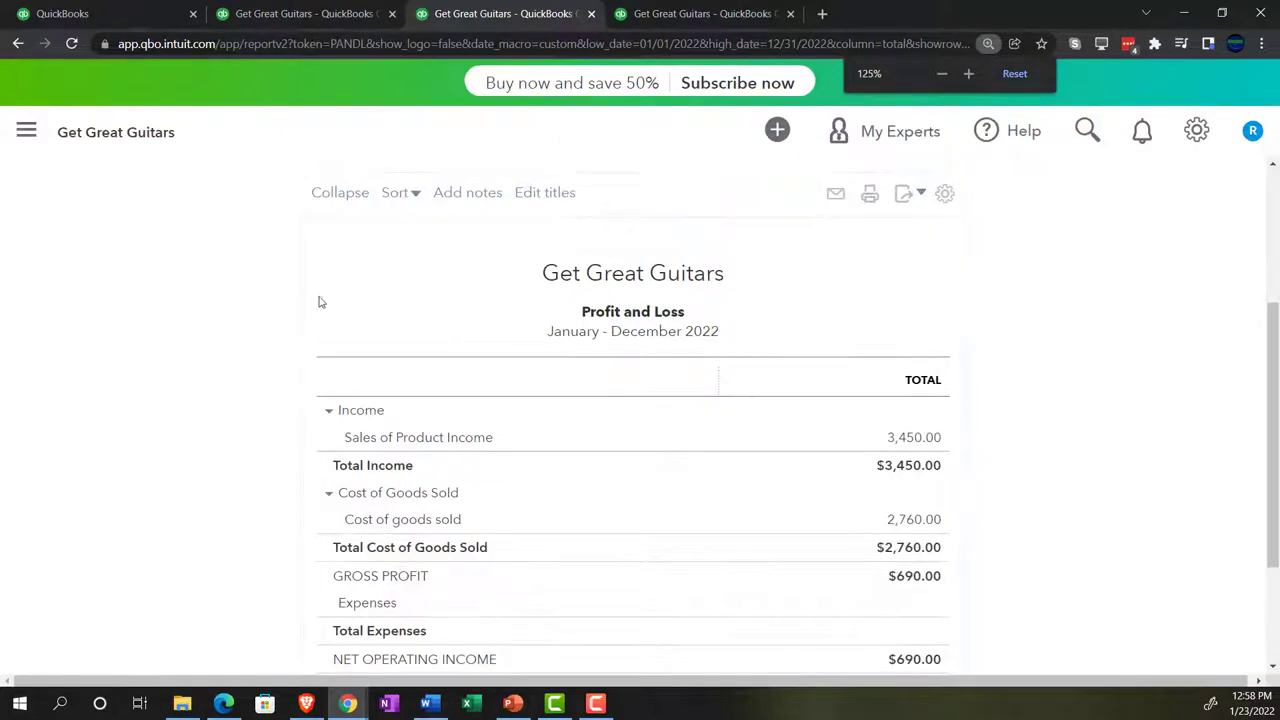
# Review the current asset accounts on the Balance Sheet, including Accounts Receivable and Inventory Asset
pyautogui.click(300, 14)
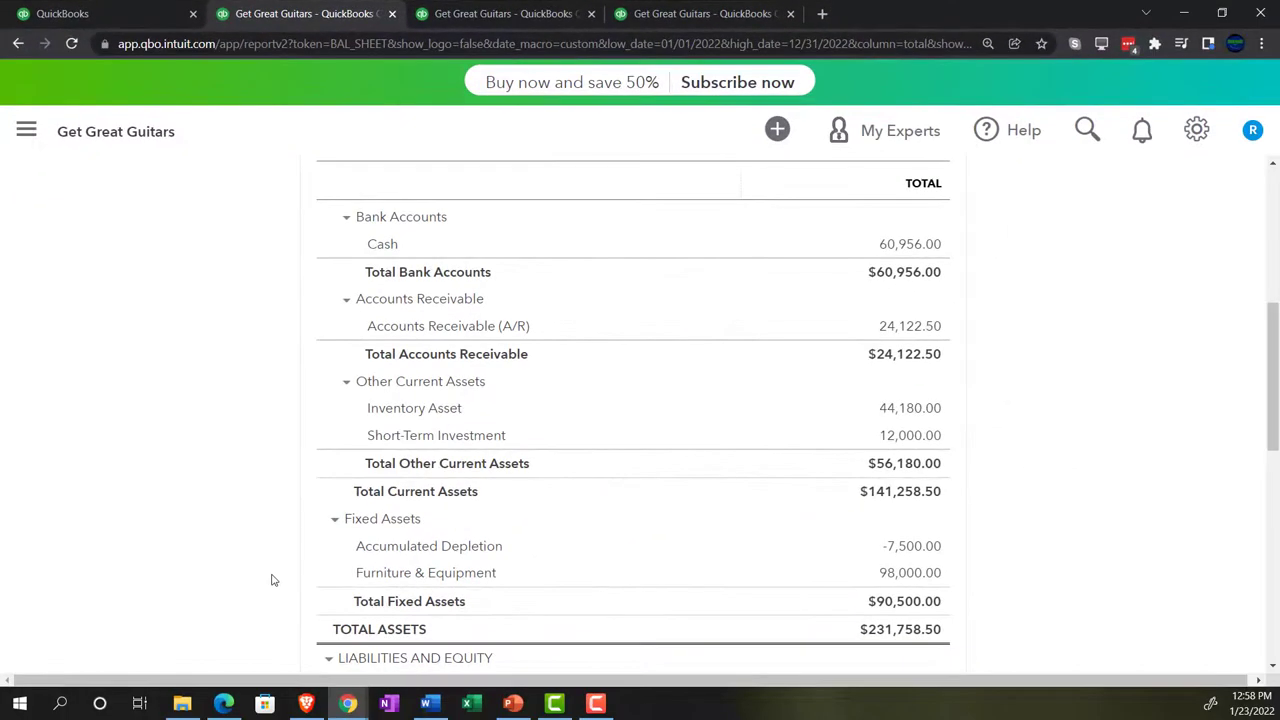
pyautogui.scroll(1, 273, 580)
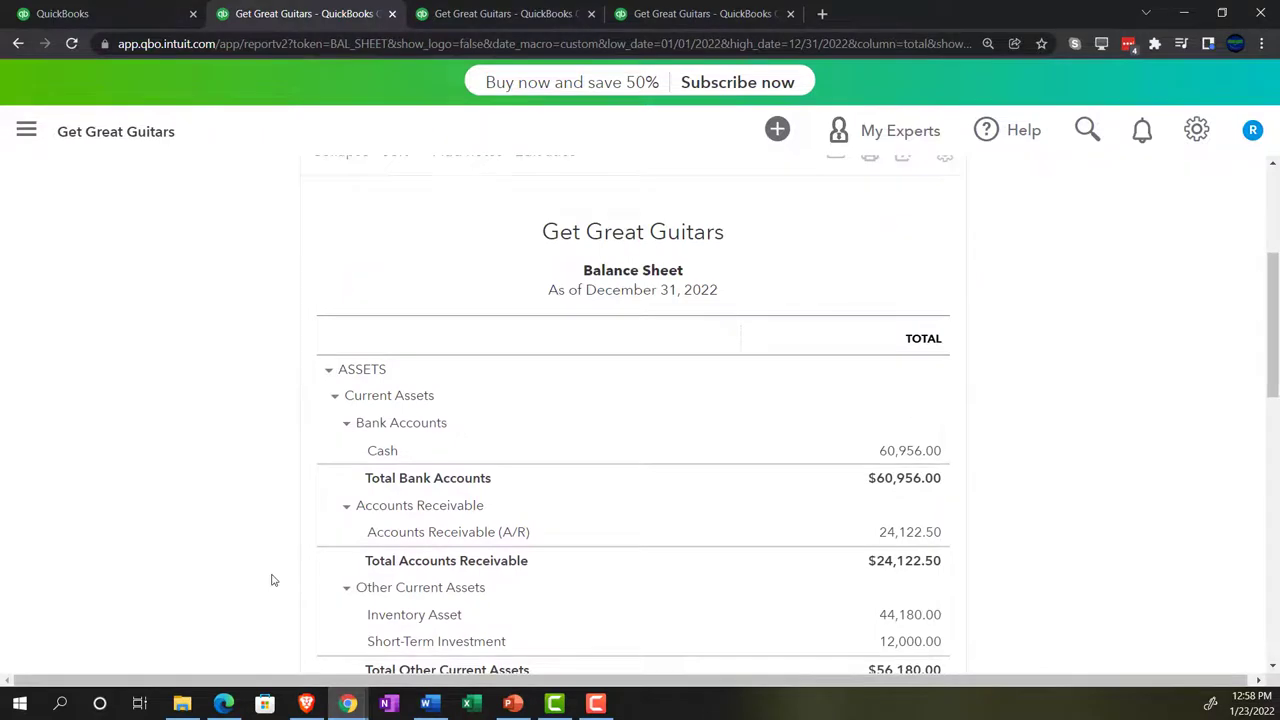
pyautogui.scroll(-1, 271, 580)
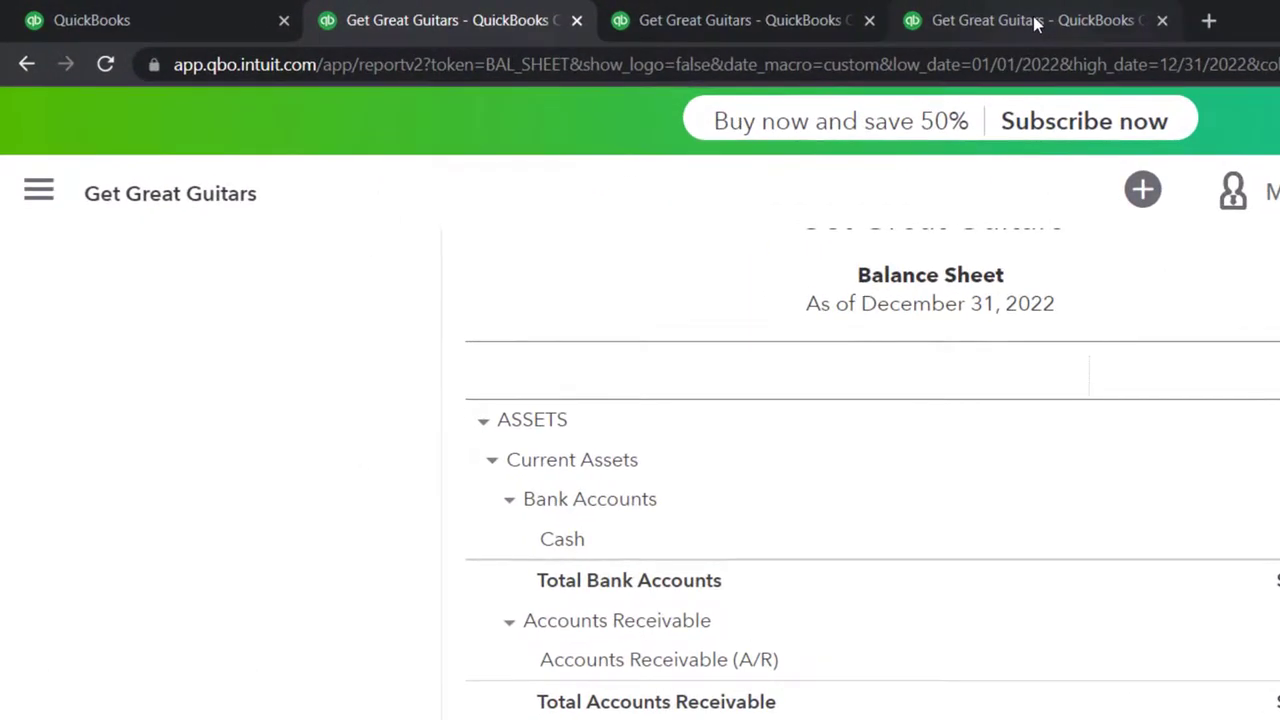
# Duplicate the browser tab holding the Trial Balance report
pyautogui.click(1033, 16)
pyautogui.rightClick(1033, 16)
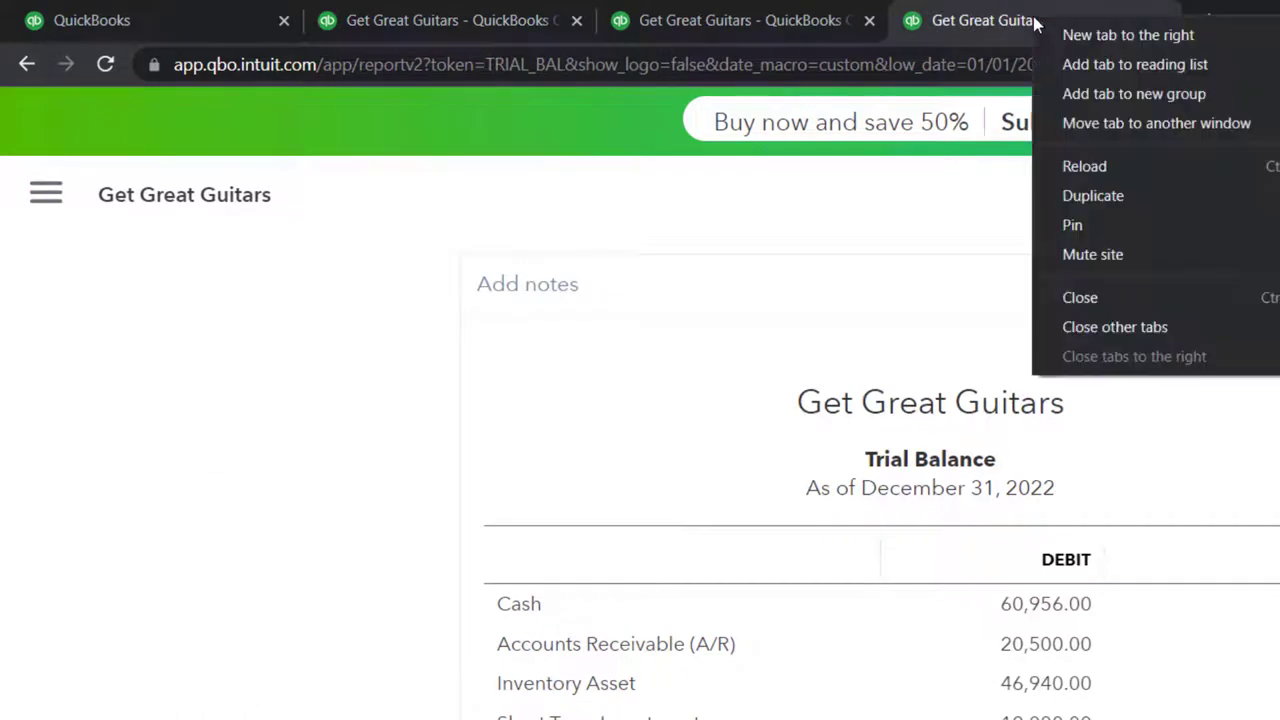
pyautogui.click(1070, 197)
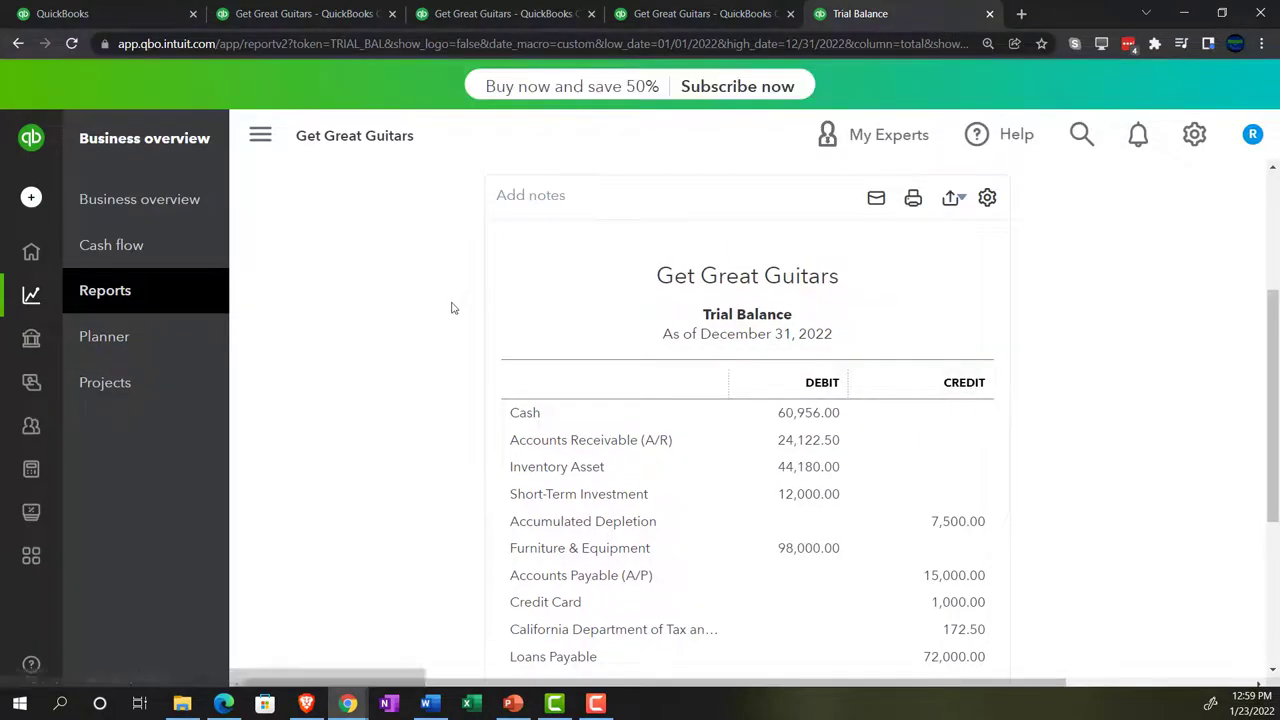
# Open the Customer Balance Detail report from the Who owes you group of standard reports in the duplicated tab
pyautogui.click(109, 297)
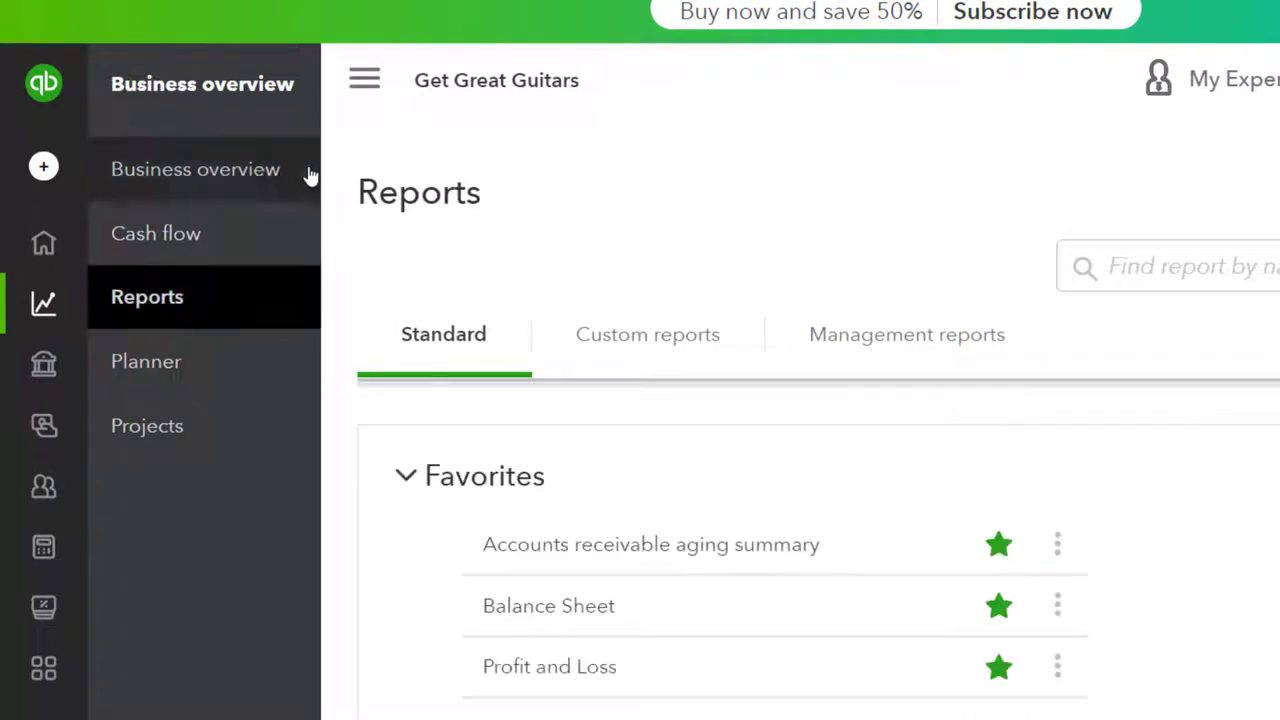
pyautogui.click(364, 80)
pyautogui.scroll(-3, 566, 566)
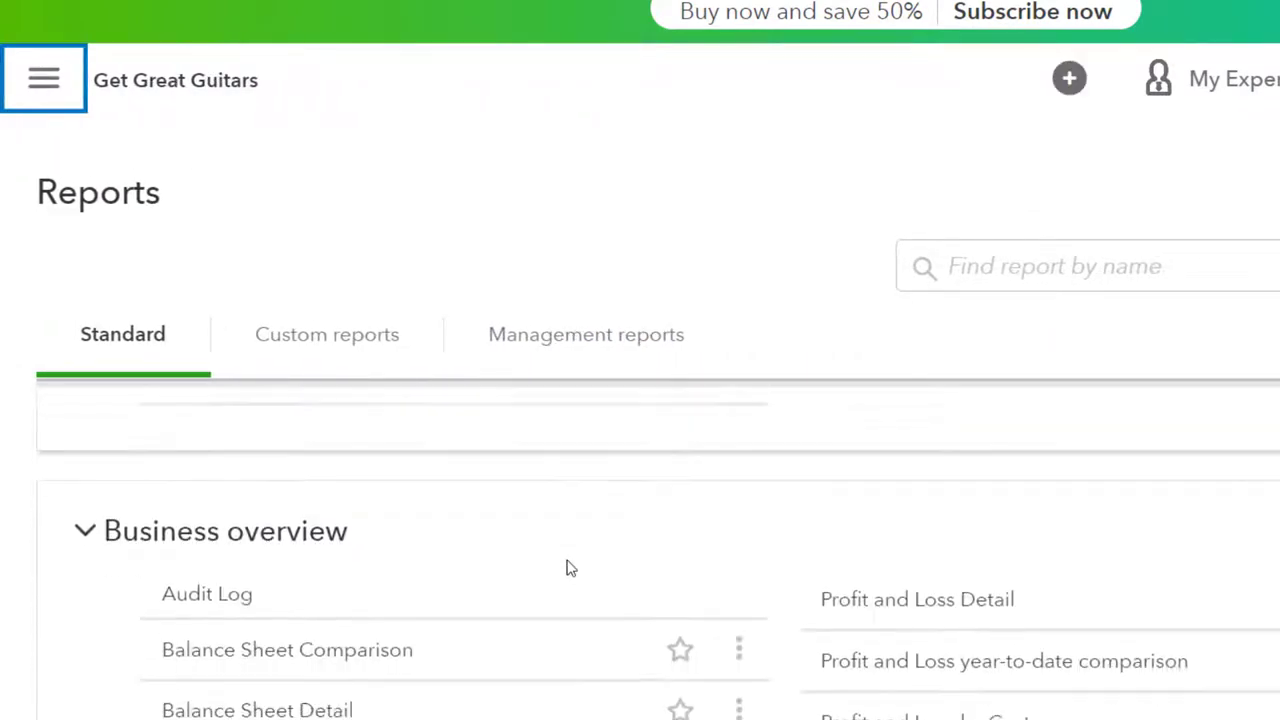
pyautogui.scroll(-7, 566, 568)
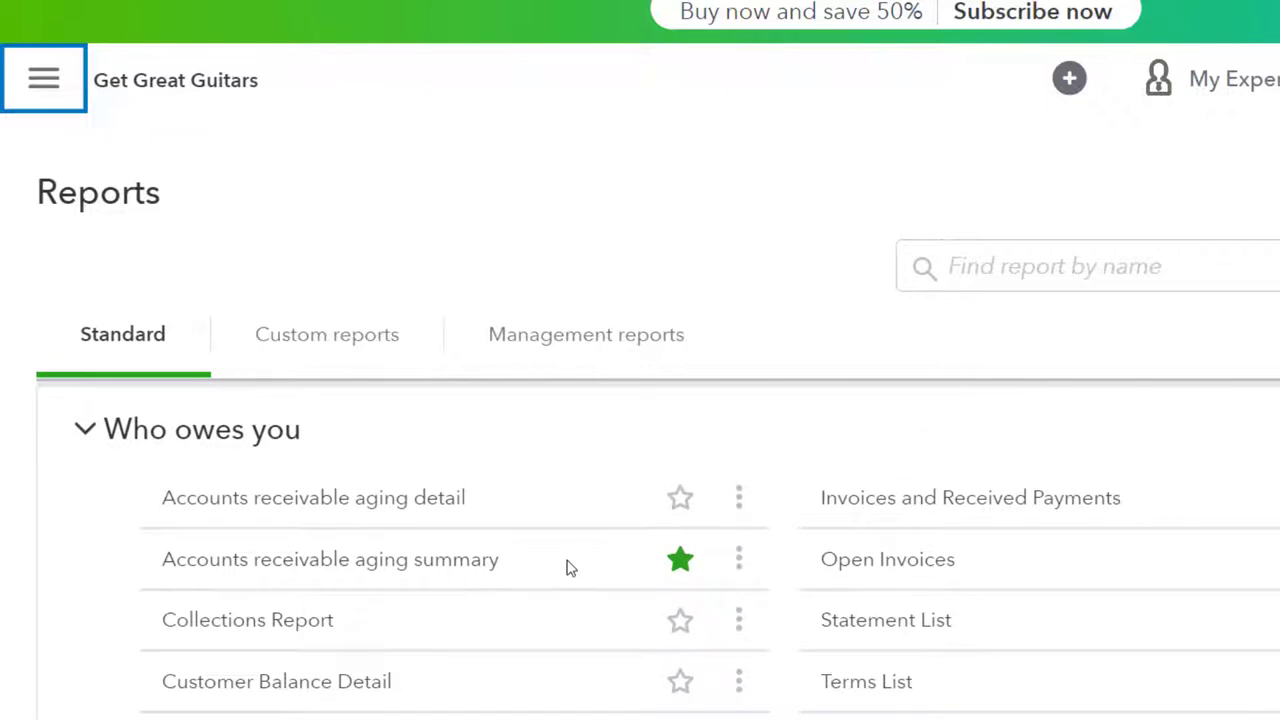
pyautogui.click(320, 697)
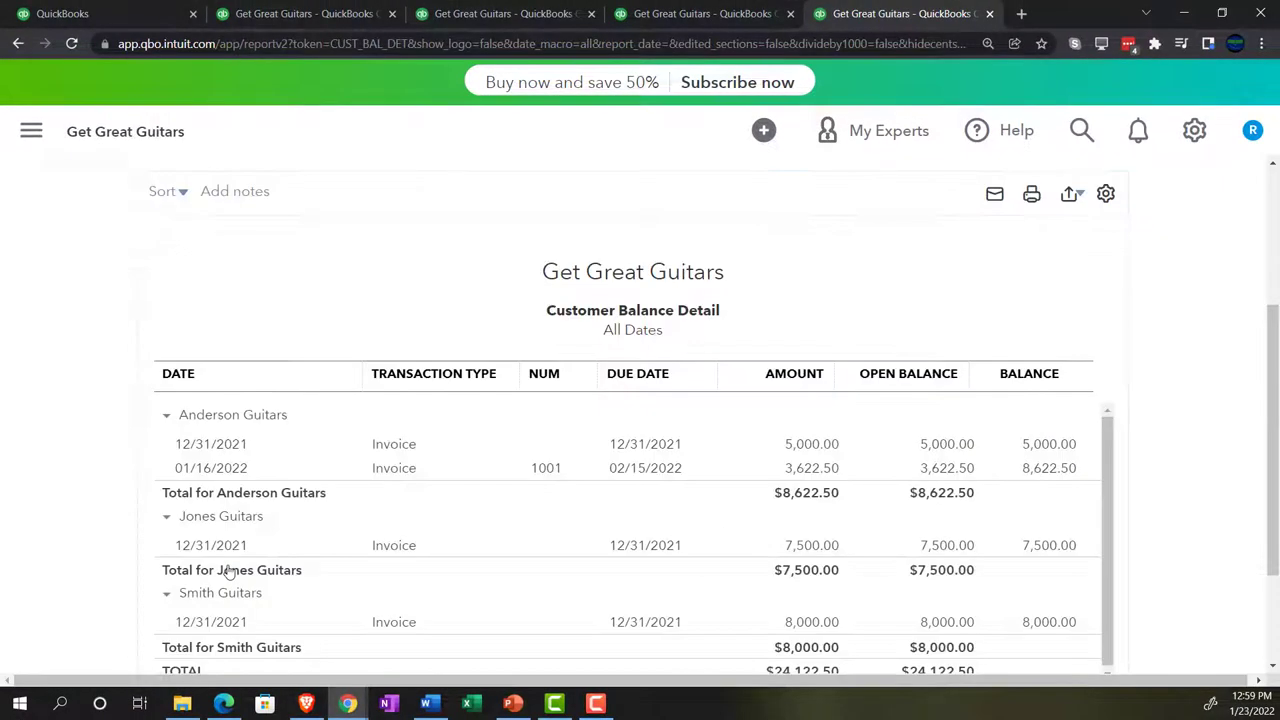
# Compare the Customer Balance Detail total with Accounts Receivable on the Balance Sheet, and check the Inventory Asset line
pyautogui.scroll(-3, 228, 566)
pyautogui.scroll(-1, 228, 563)
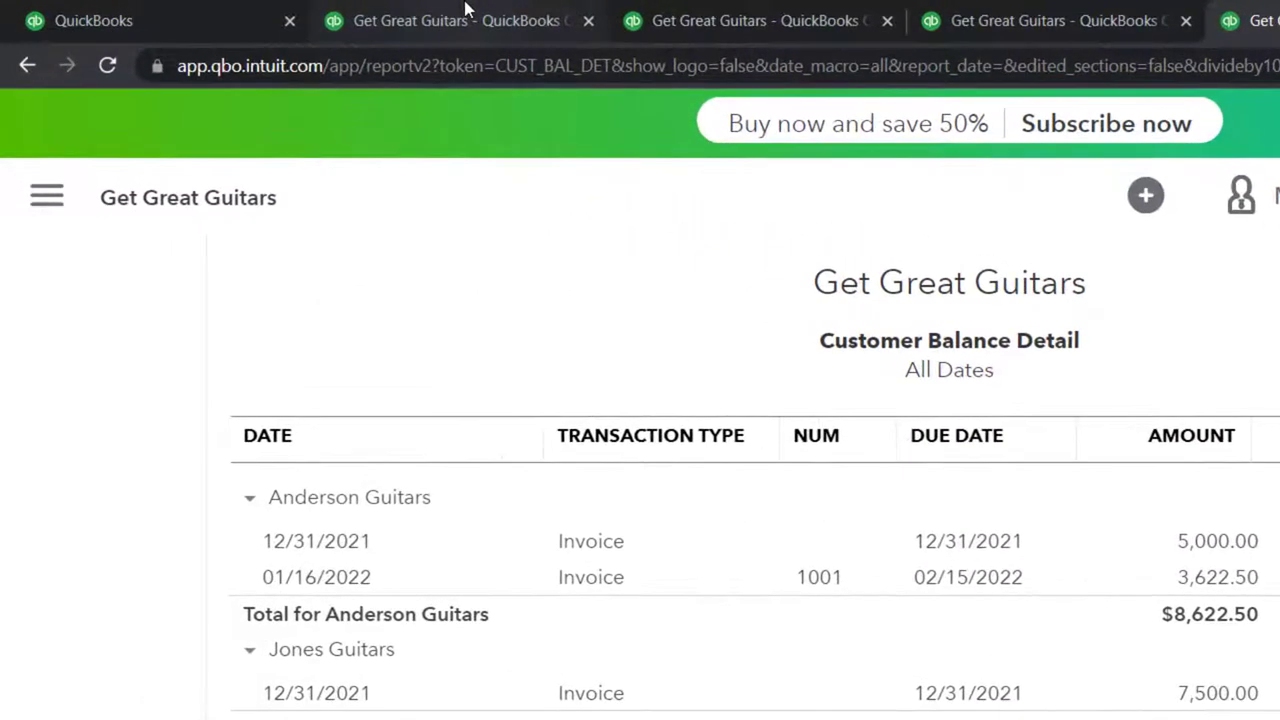
pyautogui.click(465, 10)
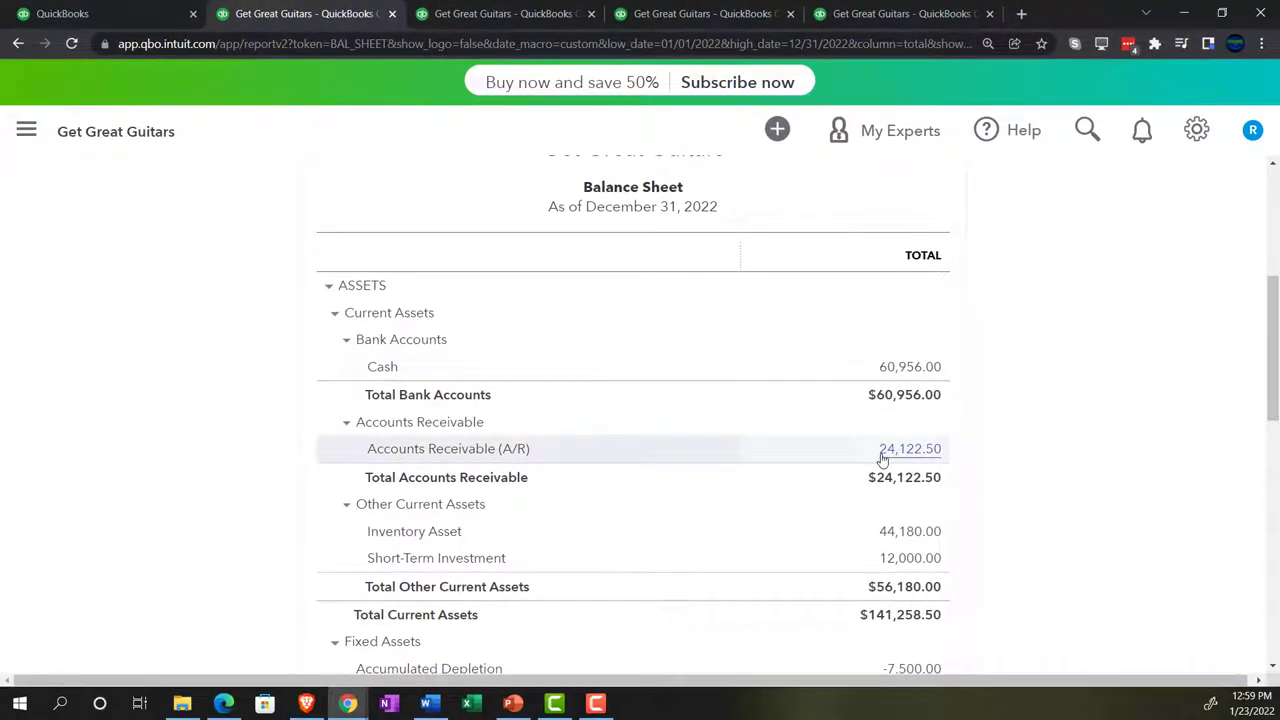
pyautogui.scroll(-2, 882, 458)
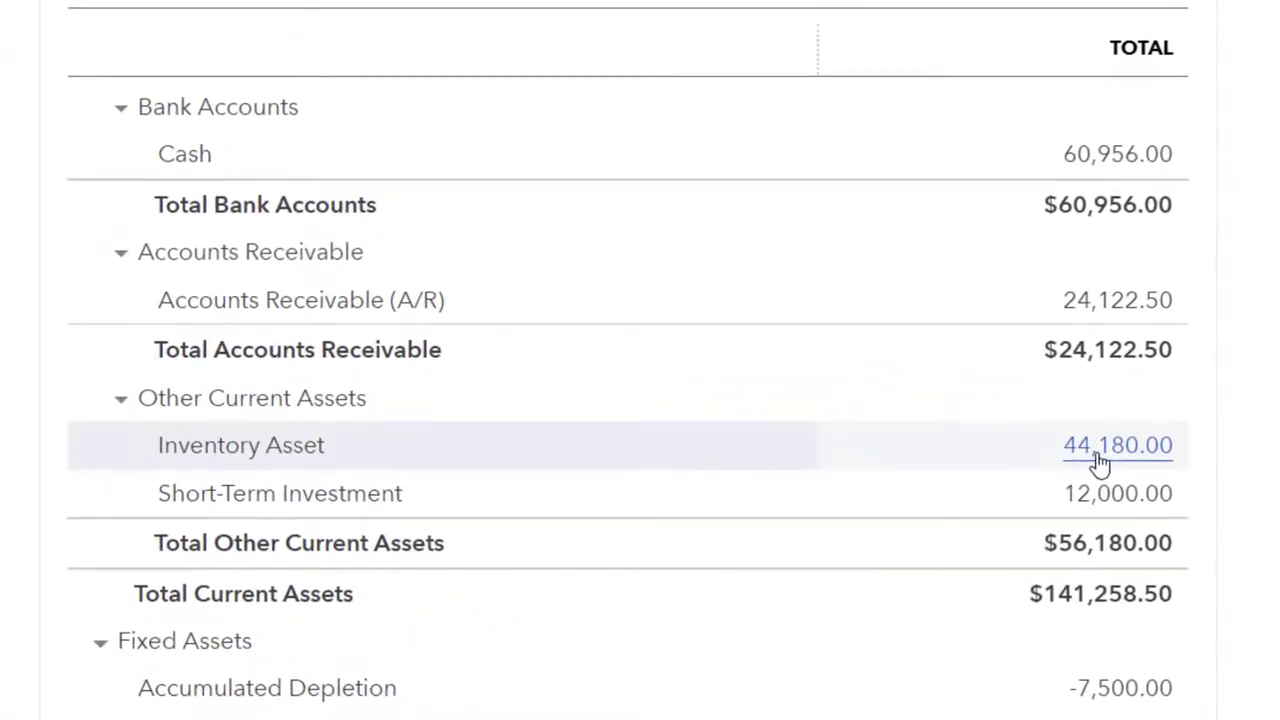
# Duplicate the browser tab holding the Customer Balance Detail report
pyautogui.click(1082, 18)
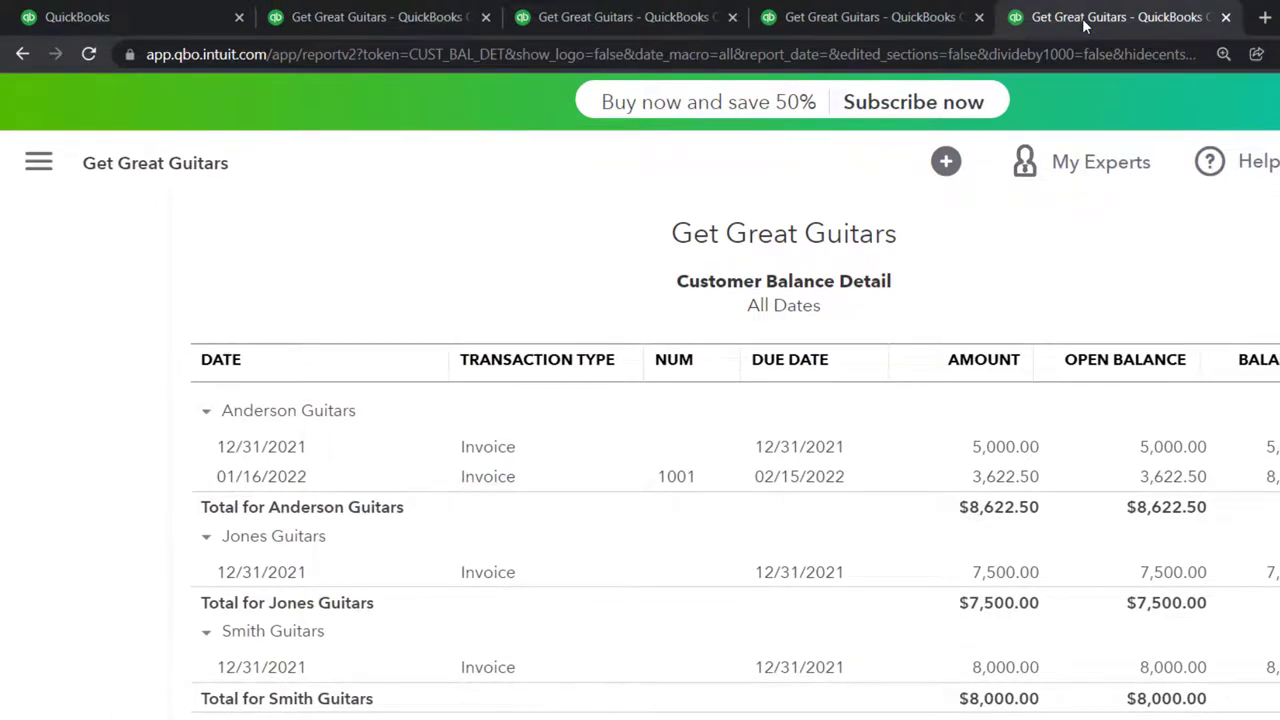
pyautogui.rightClick(1082, 18)
pyautogui.click(1138, 172)
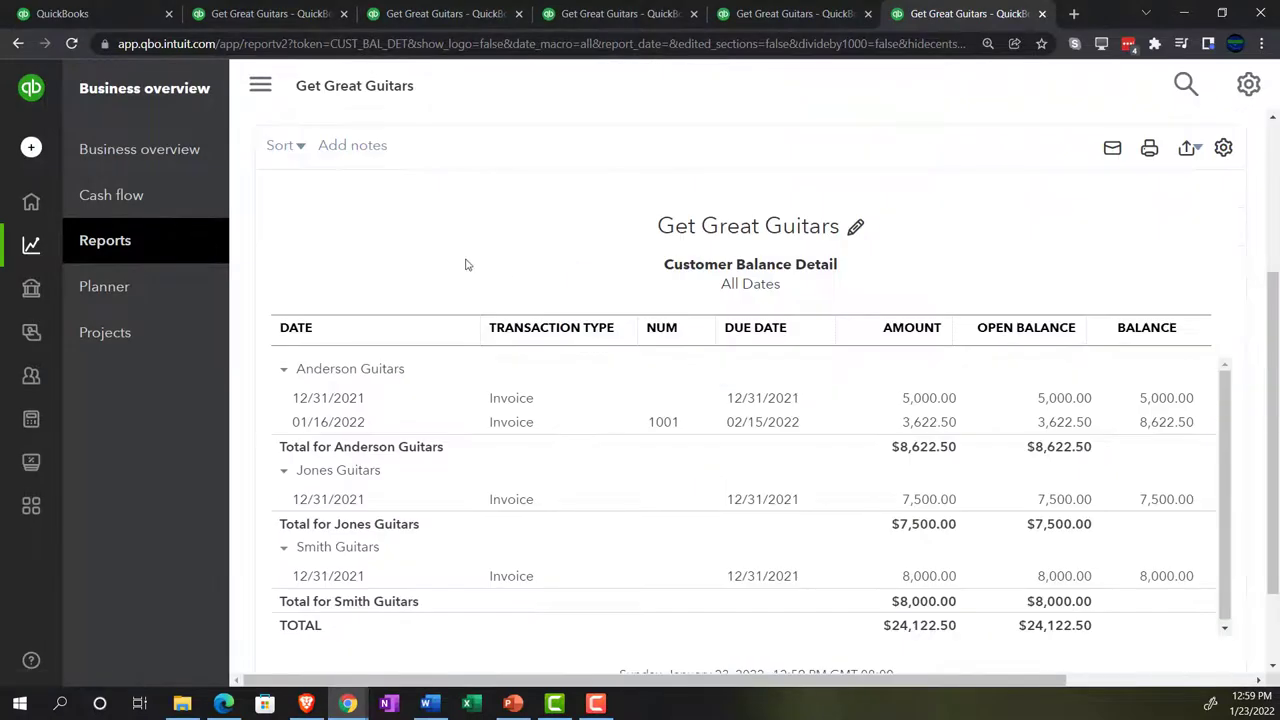
# Open the Inventory Valuation Summary report in the duplicated tab by searching the reports for "inve"
pyautogui.click(116, 244)
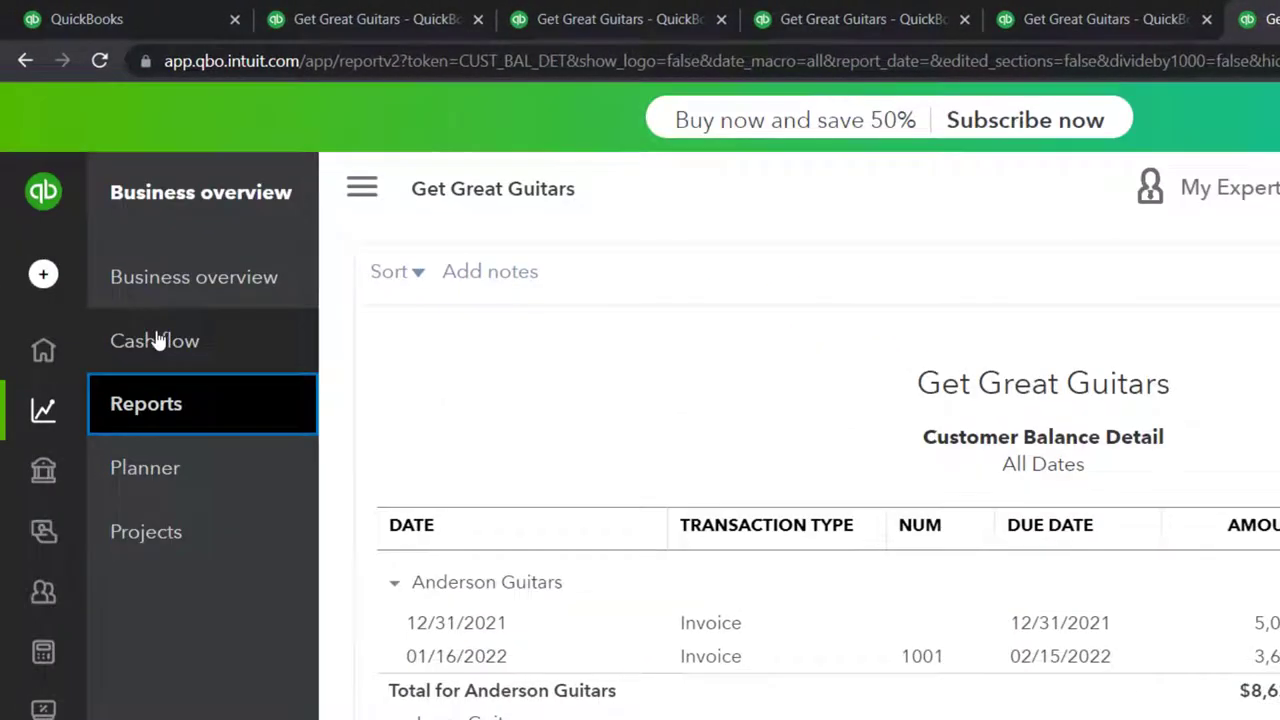
pyautogui.click(160, 412)
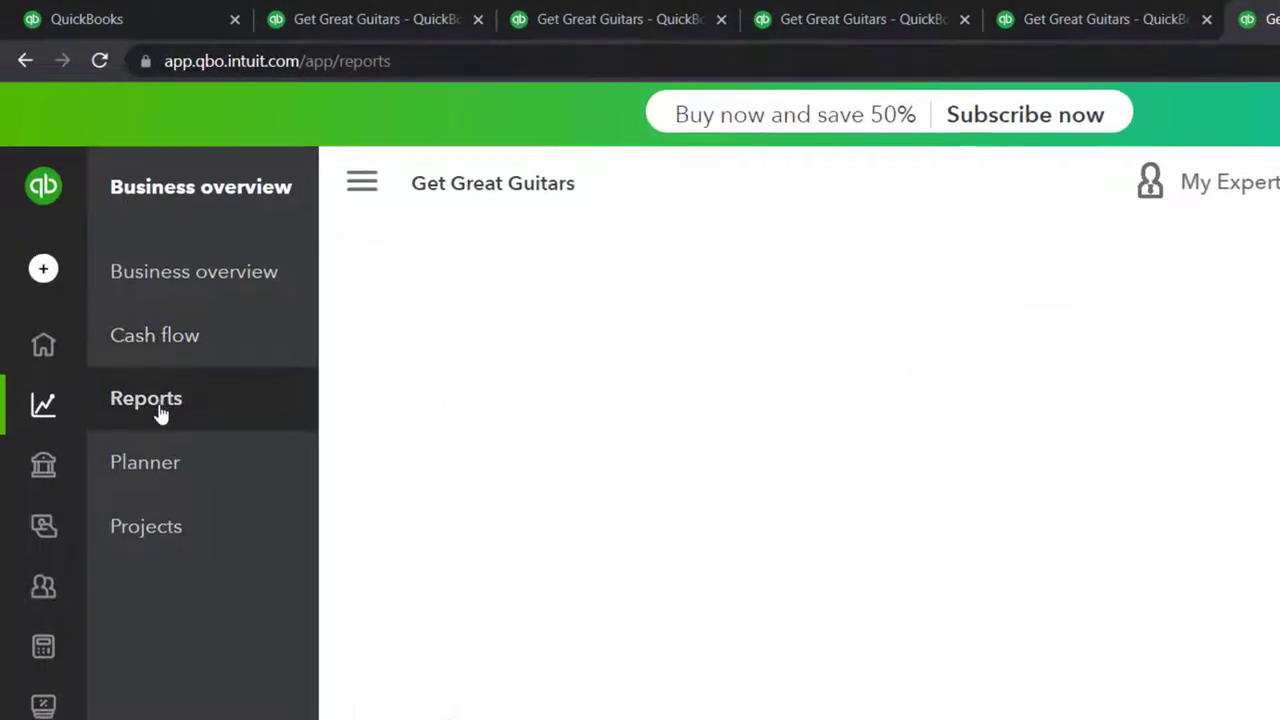
pyautogui.click(359, 198)
pyautogui.click(1019, 372)
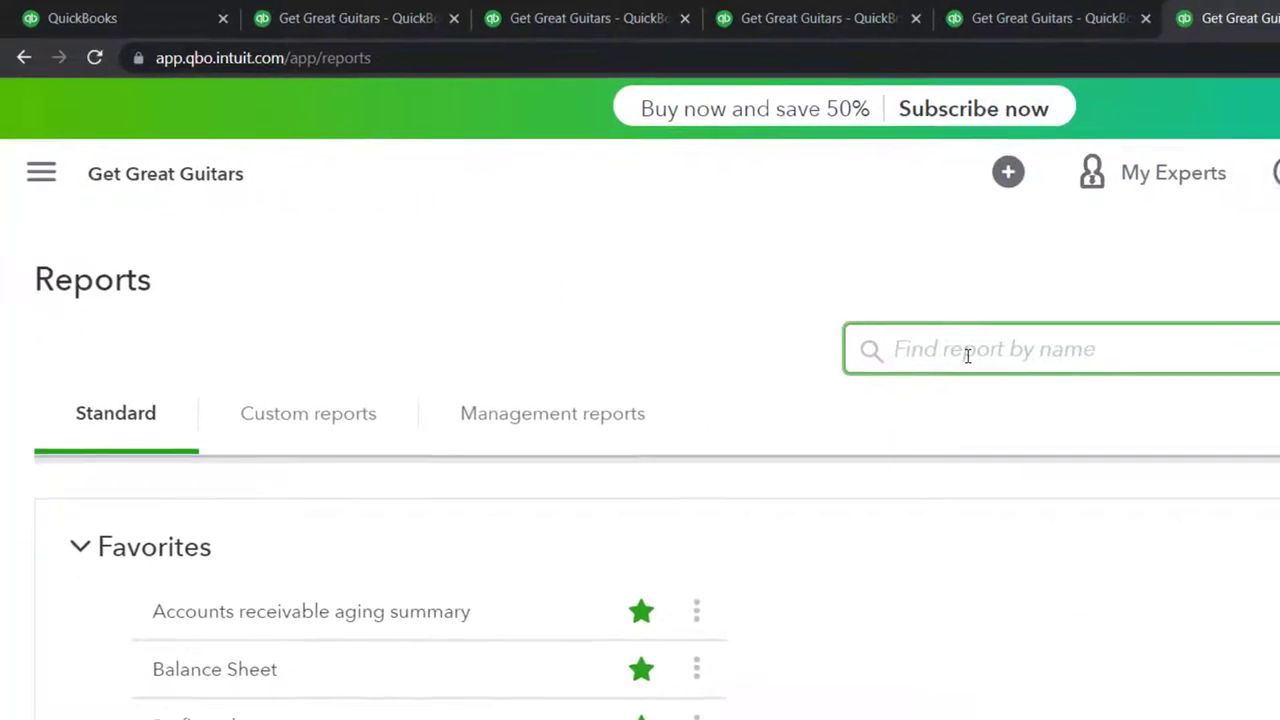
pyautogui.write('inve')
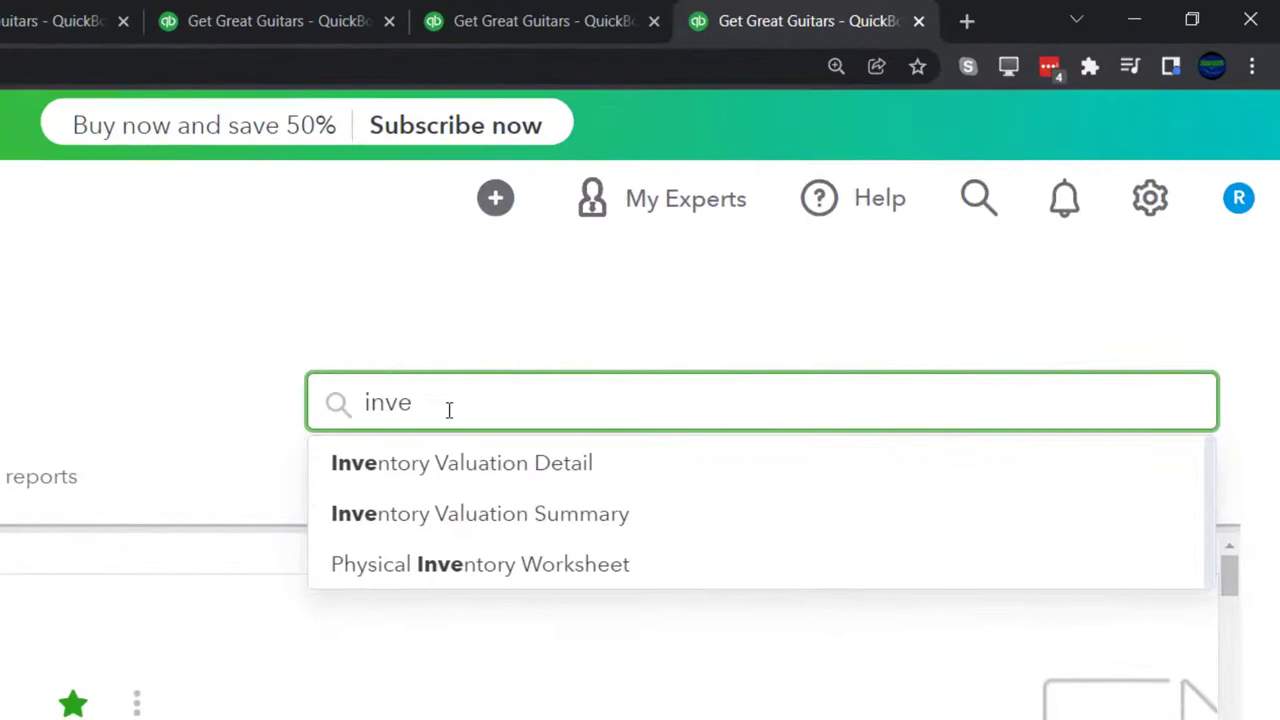
pyautogui.press('Down')
pyautogui.press('Down')
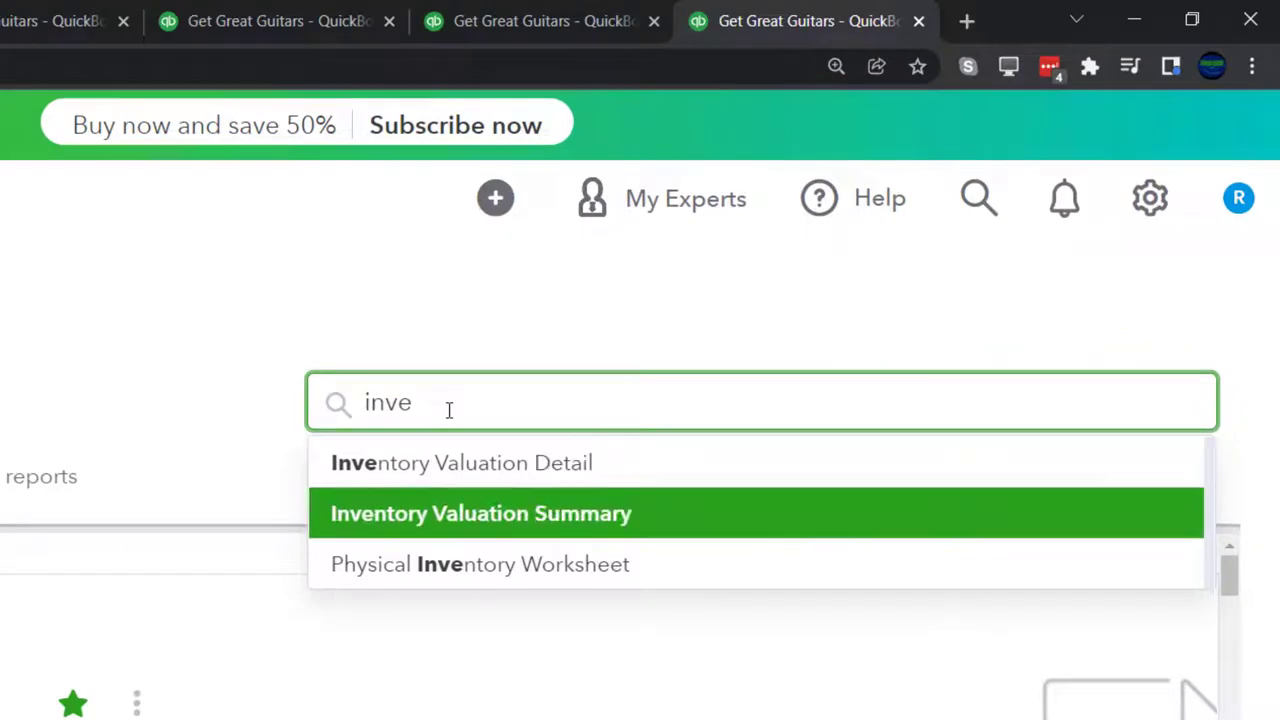
pyautogui.press('Return')
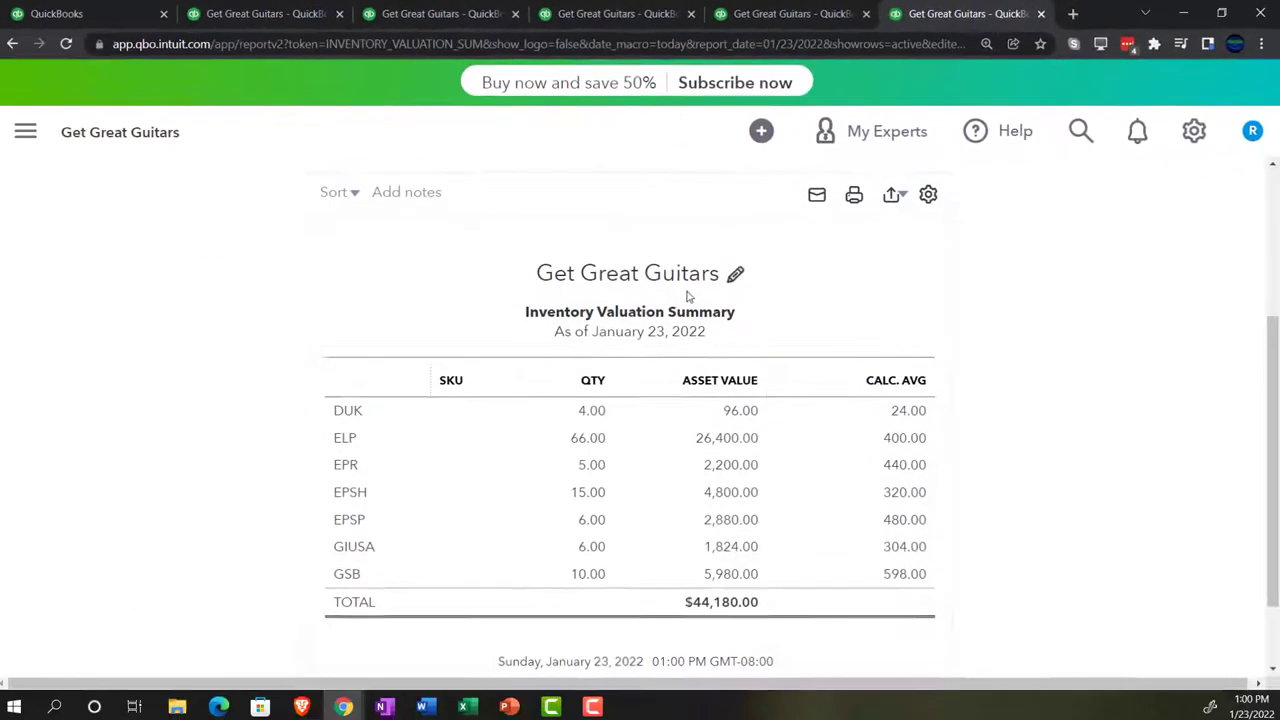
# Check the Inventory Valuation Summary's total asset value against the Inventory Asset line on the Balance Sheet
pyautogui.hotkey('ctrl', '+')
pyautogui.scroll(-1, 257, 393)
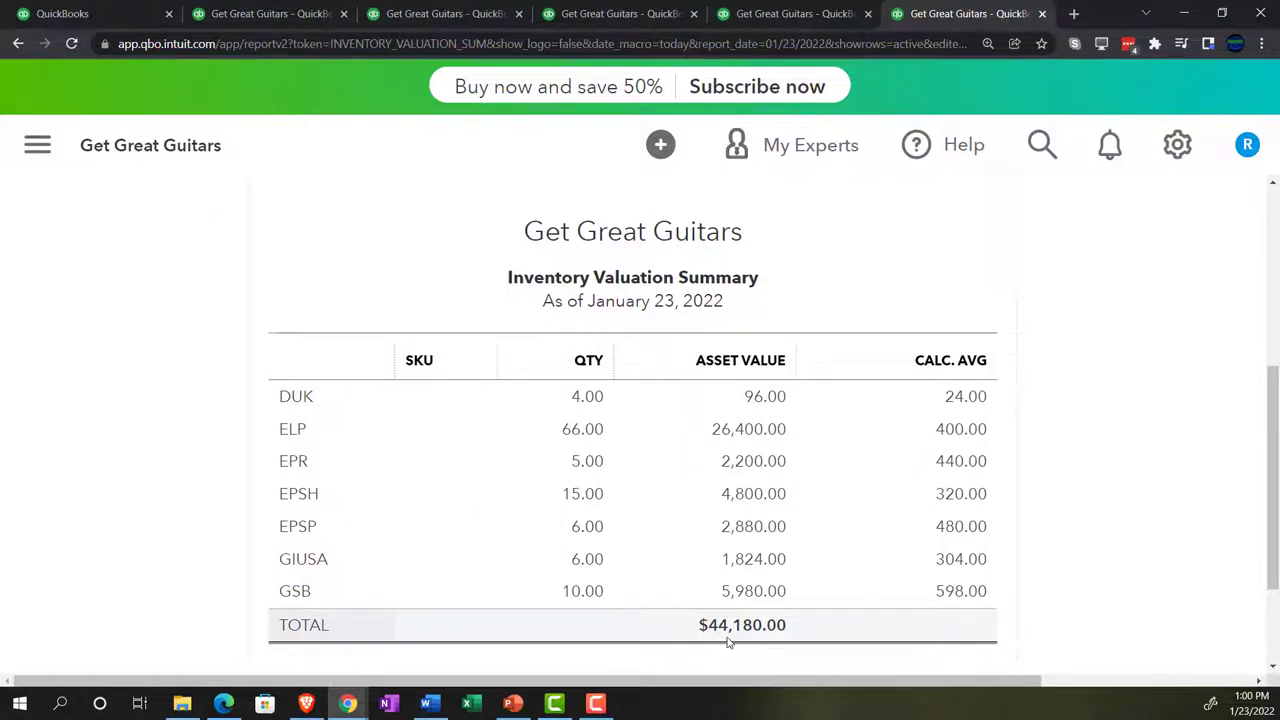
pyautogui.click(300, 13)
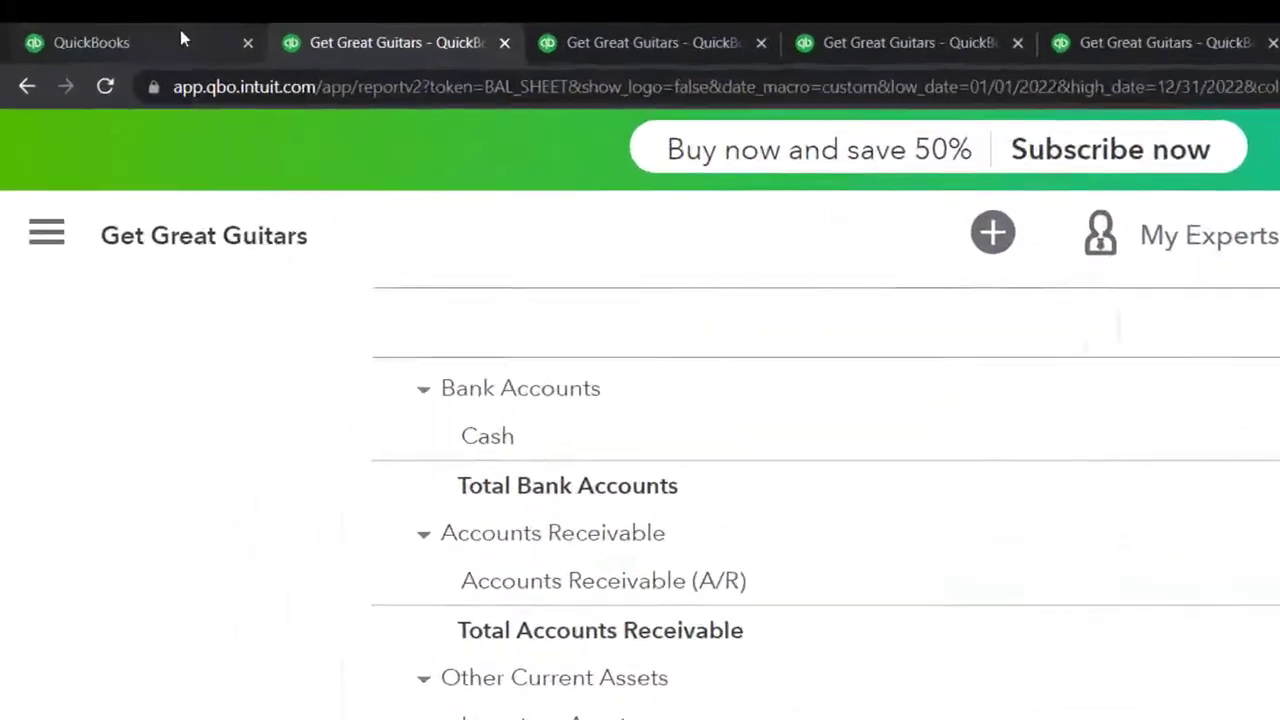
# Return to the QuickBooks home page tab and open the Get paid & pay area
pyautogui.click(182, 38)
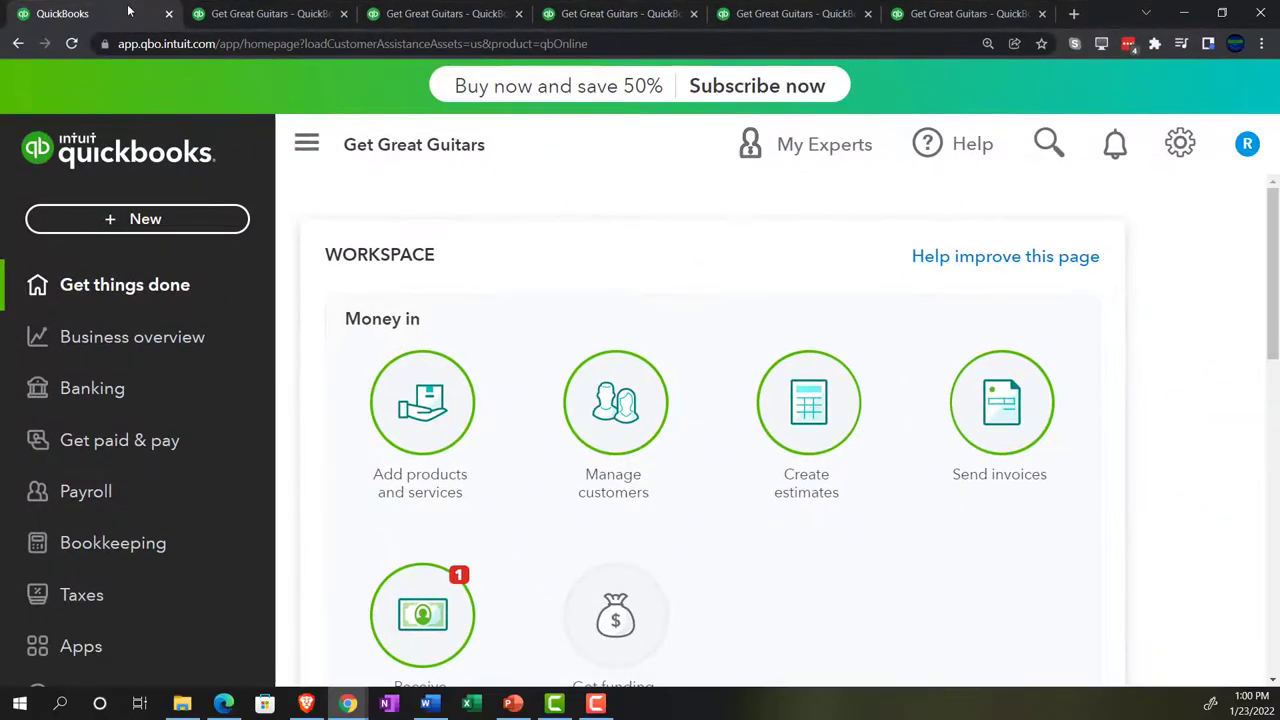
pyautogui.hotkey('ctrl', '-')
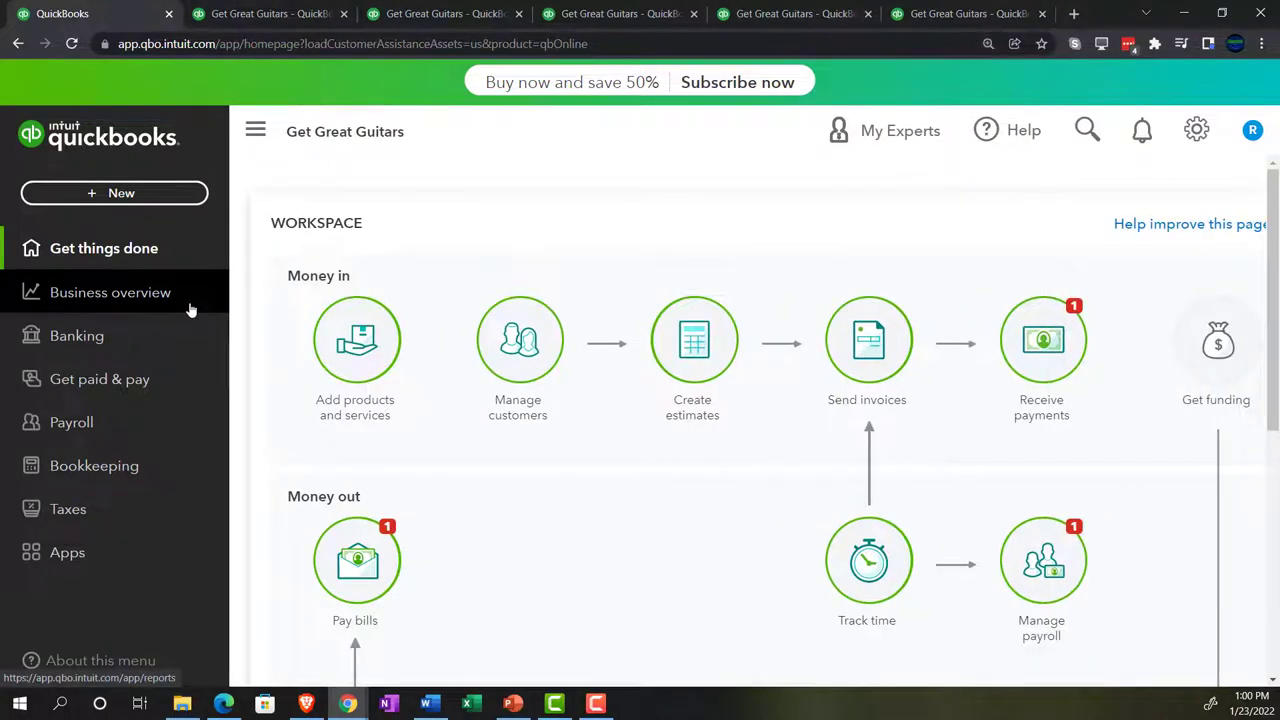
pyautogui.click(133, 400)
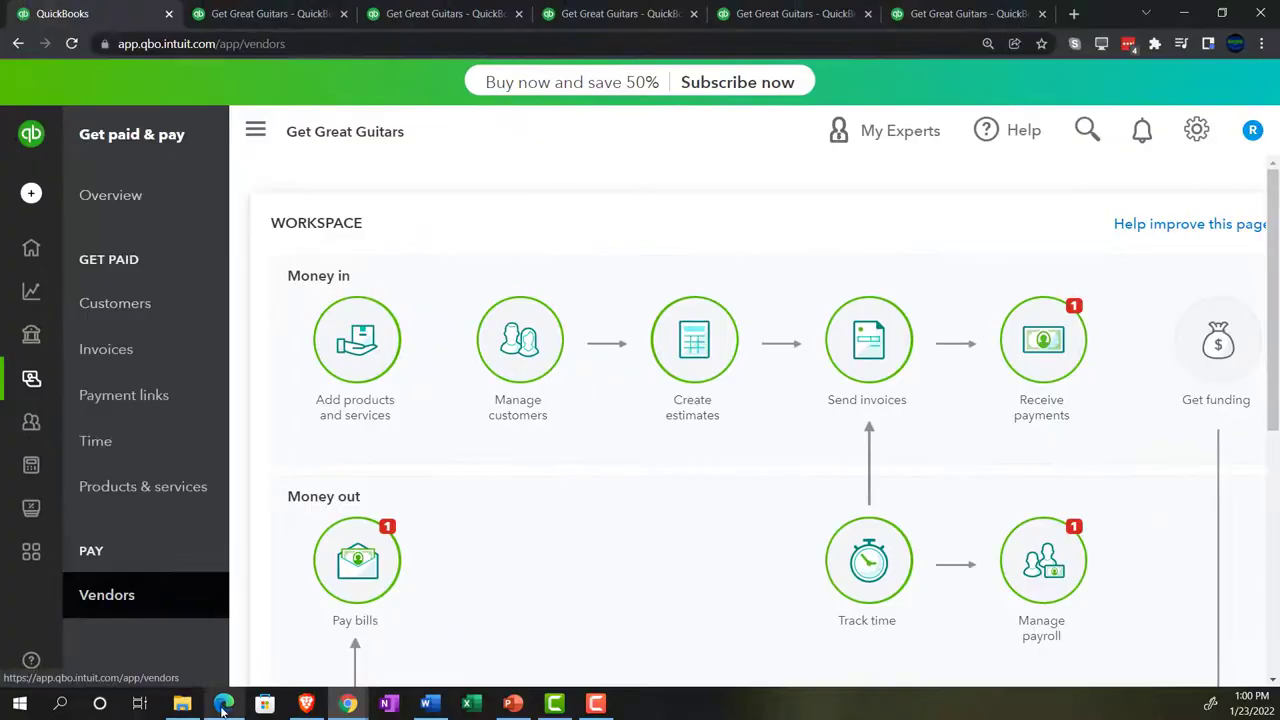
# Look up the Customers page under Sales for the sample company in Edge and return to Get Great Guitars in Chrome
pyautogui.click(224, 706)
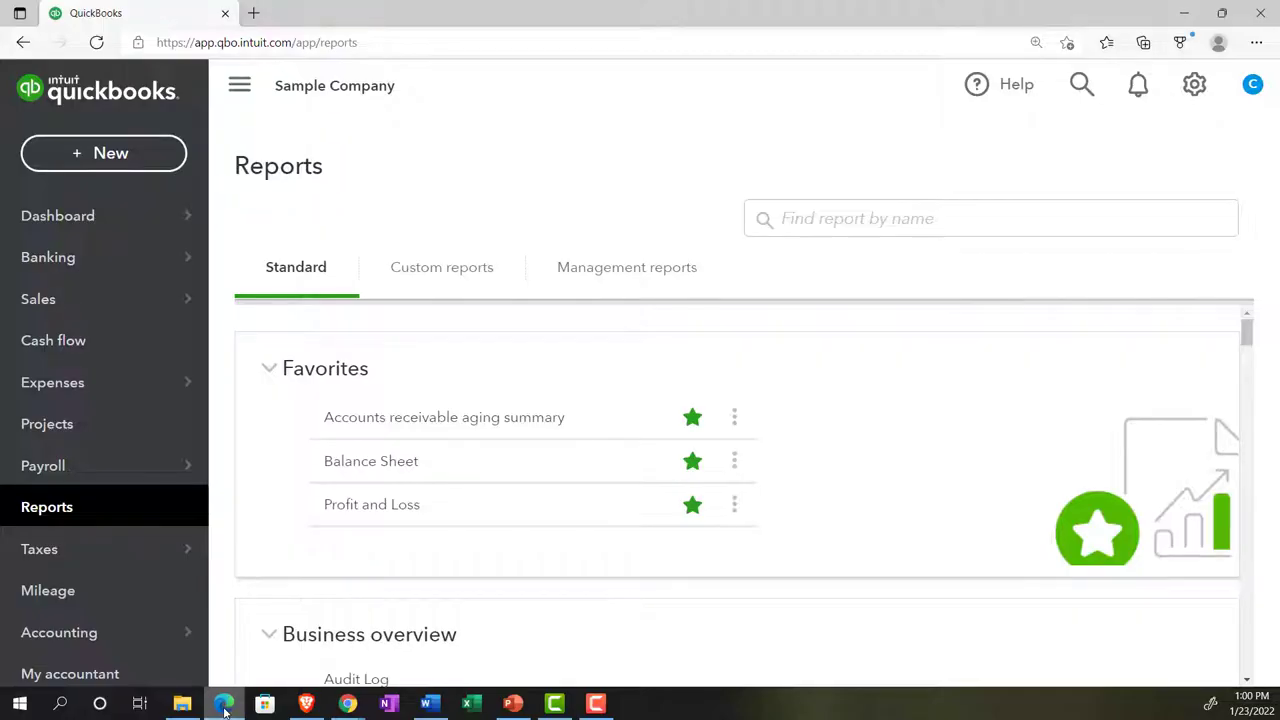
pyautogui.click(65, 308)
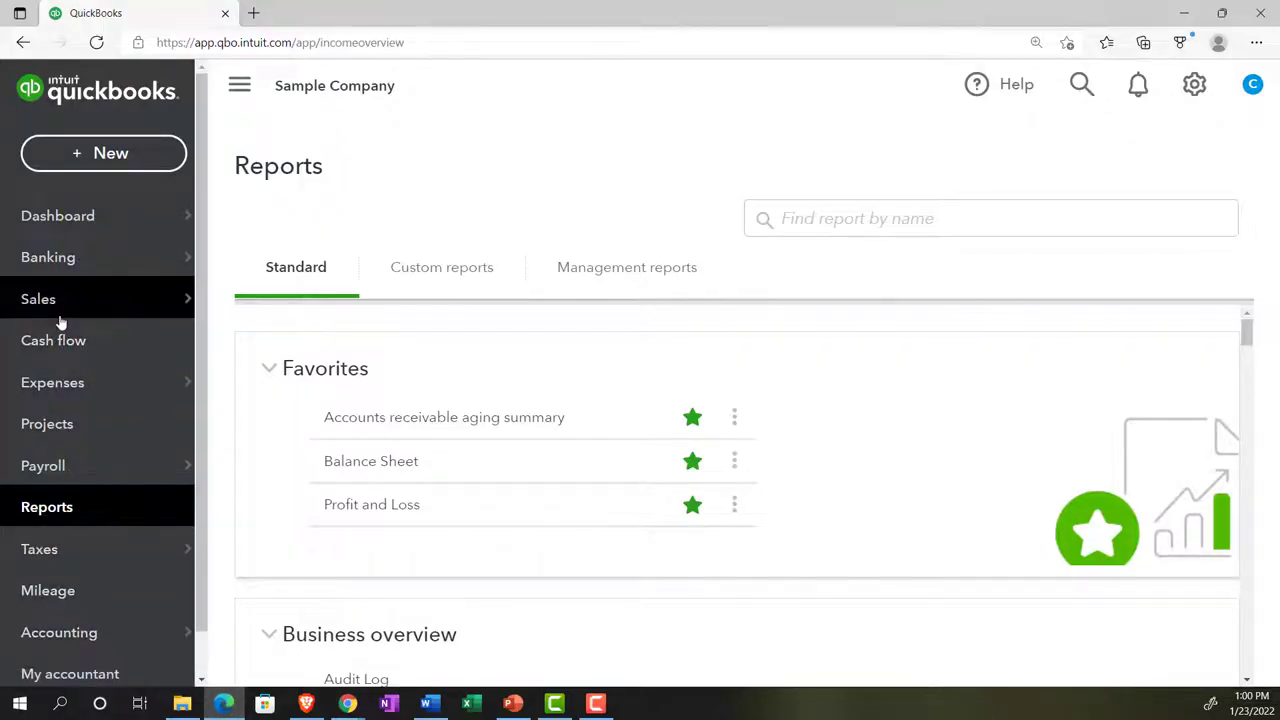
pyautogui.click(677, 203)
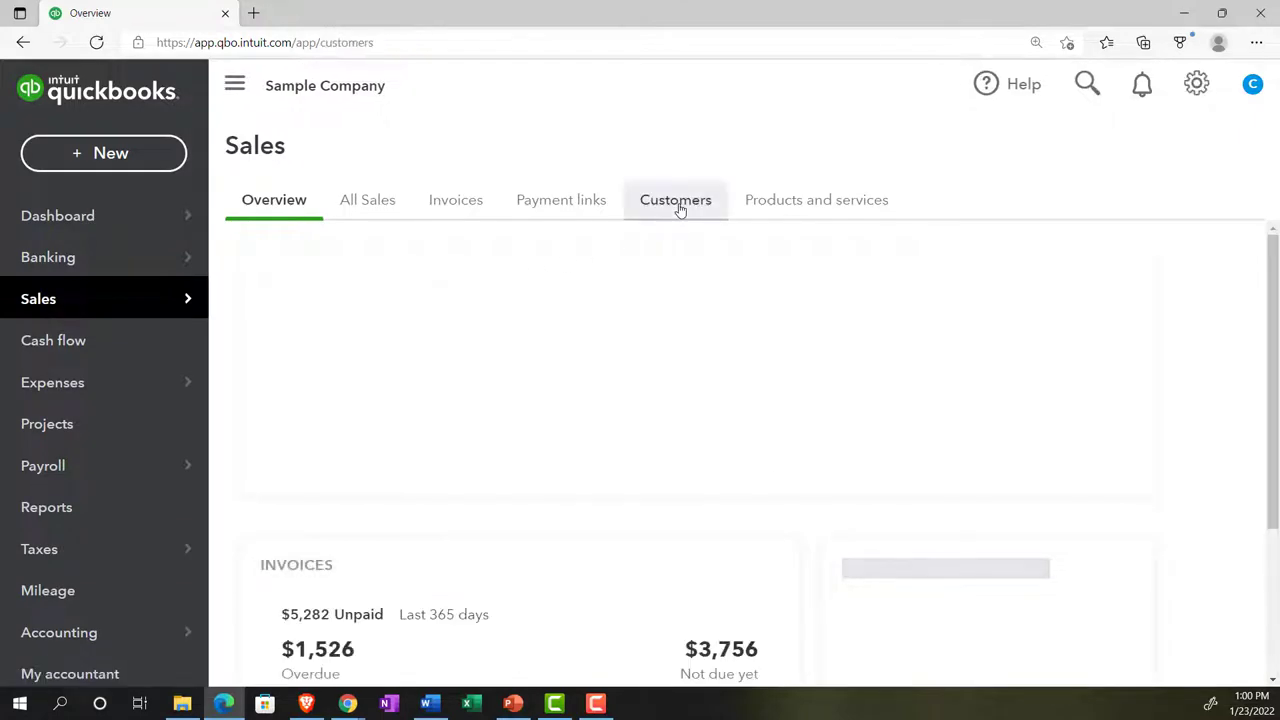
pyautogui.click(224, 706)
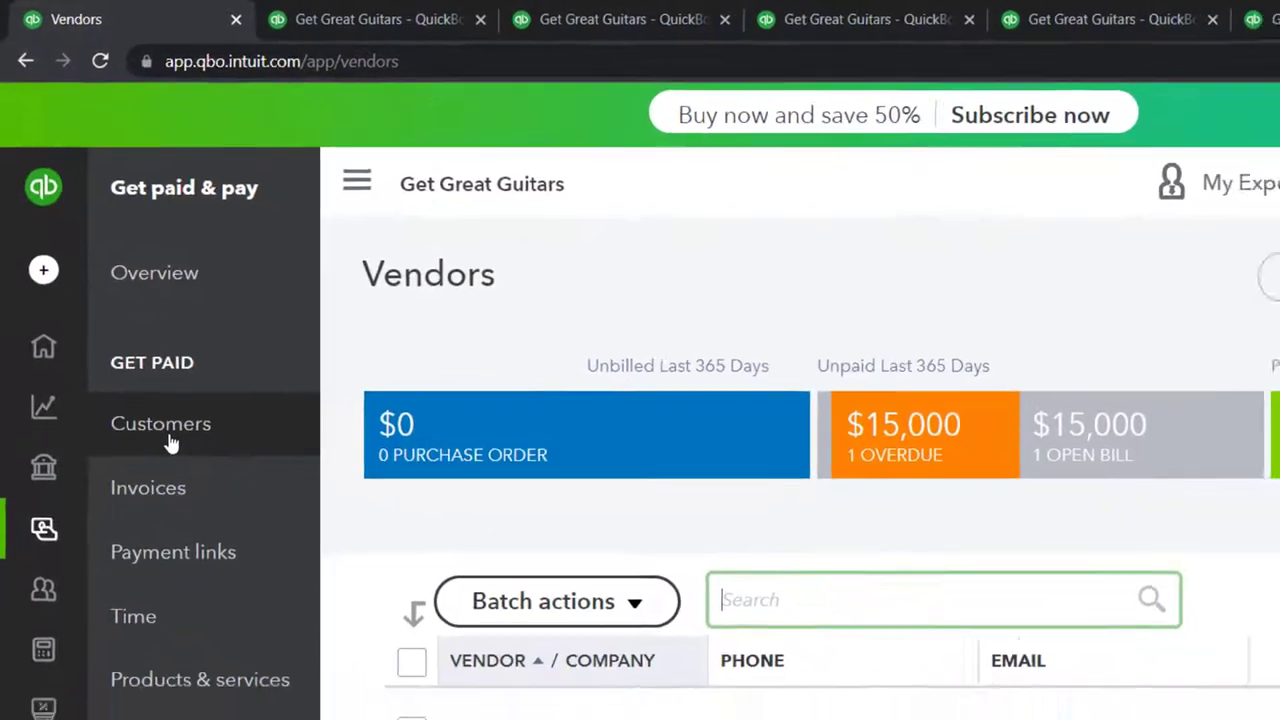
# Open Anderson Guitars from the customer list and review its transaction list and open balance
pyautogui.click(182, 468)
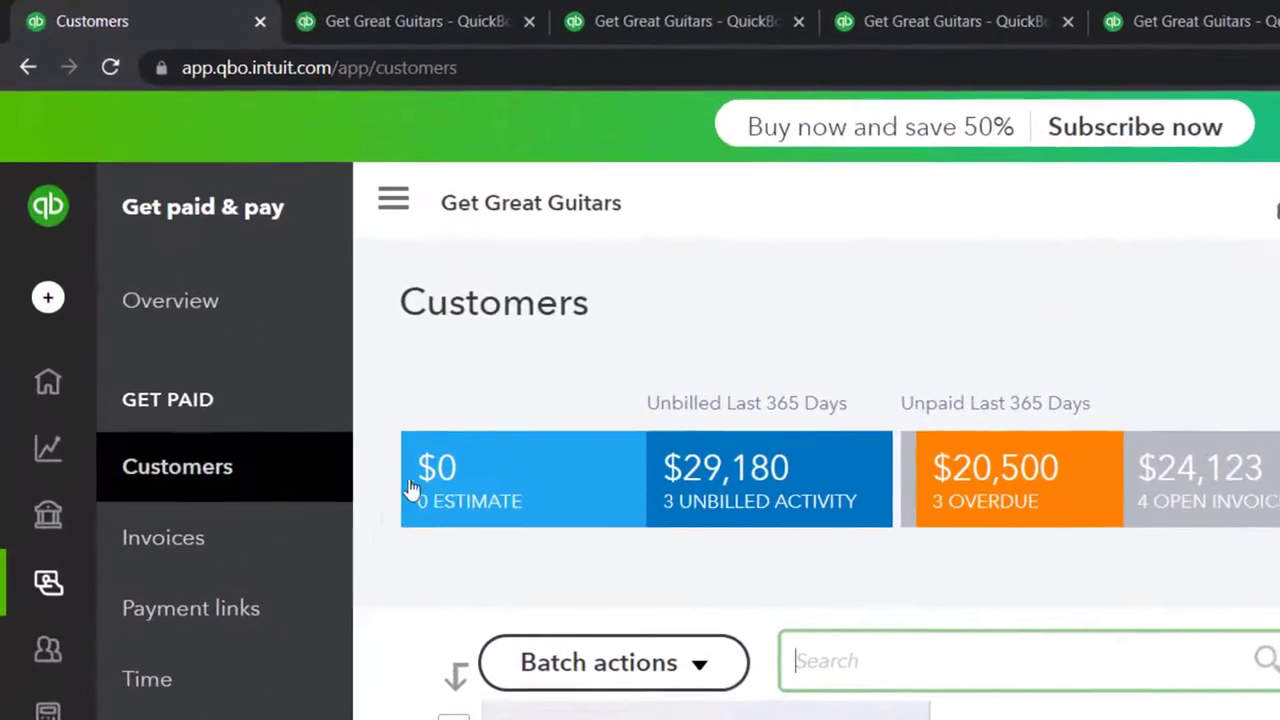
pyautogui.click(378, 204)
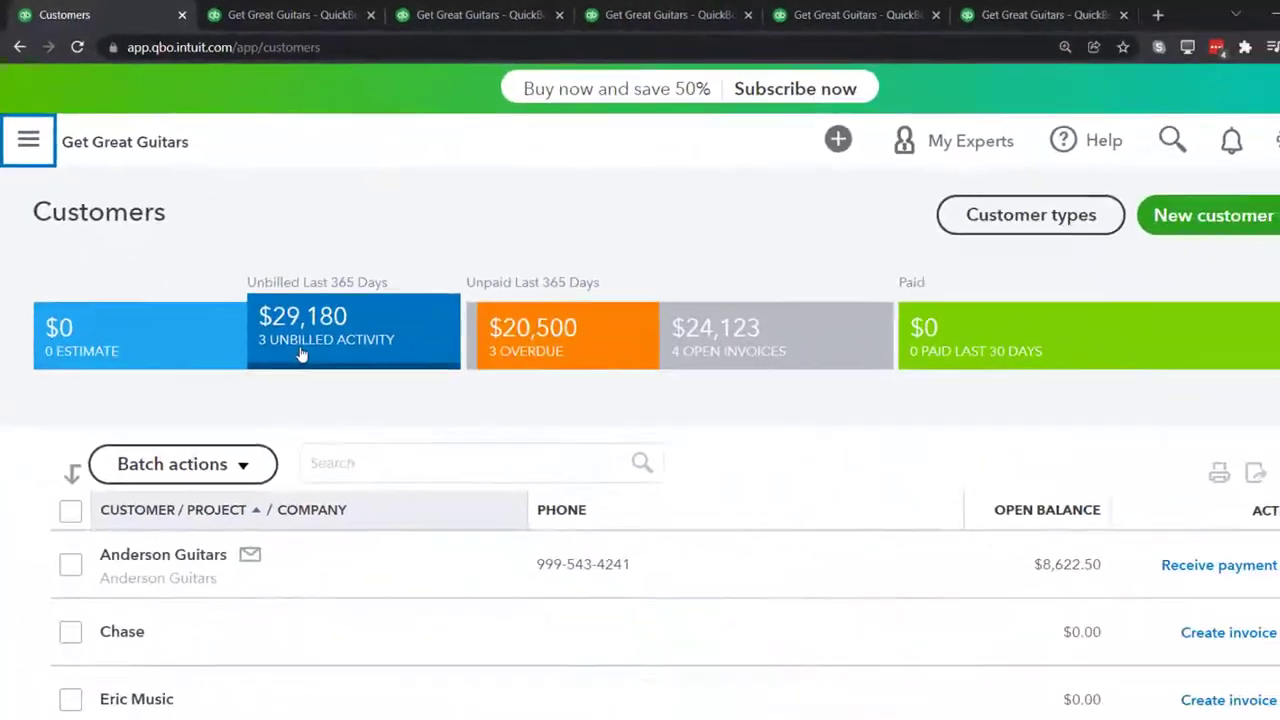
pyautogui.scroll(-1, 300, 354)
pyautogui.click(170, 440)
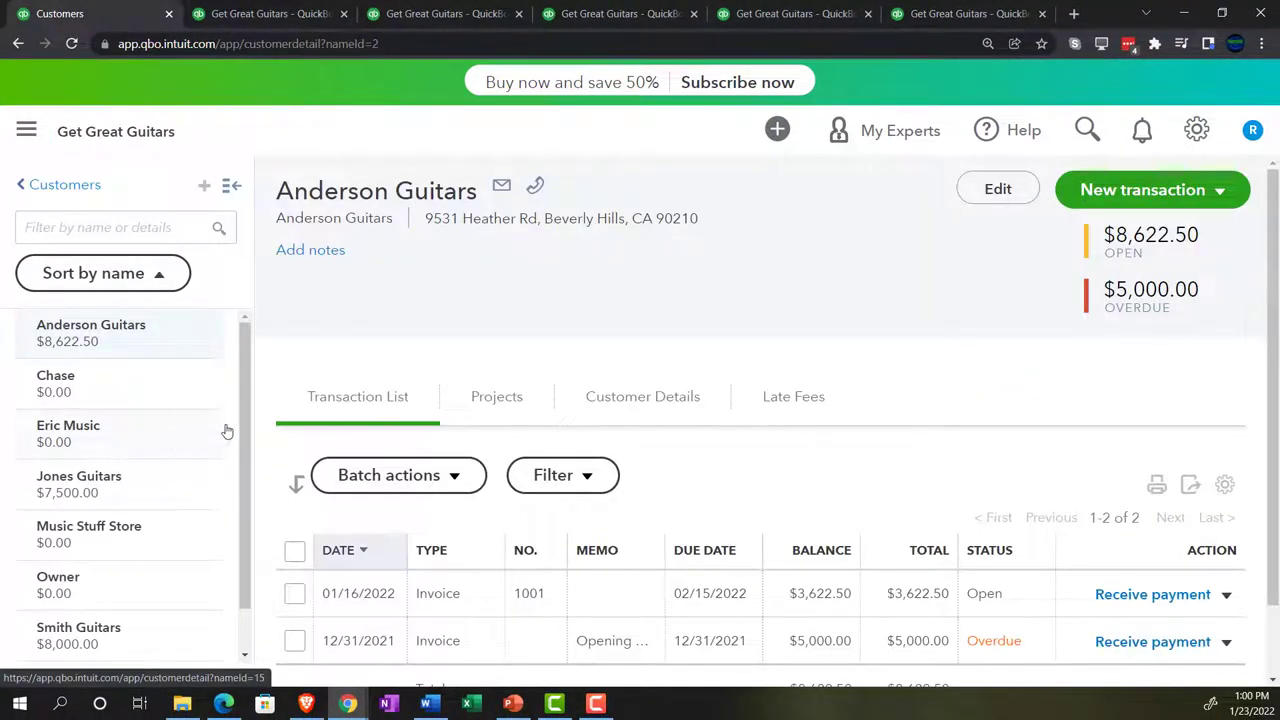
pyautogui.scroll(-1, 324, 420)
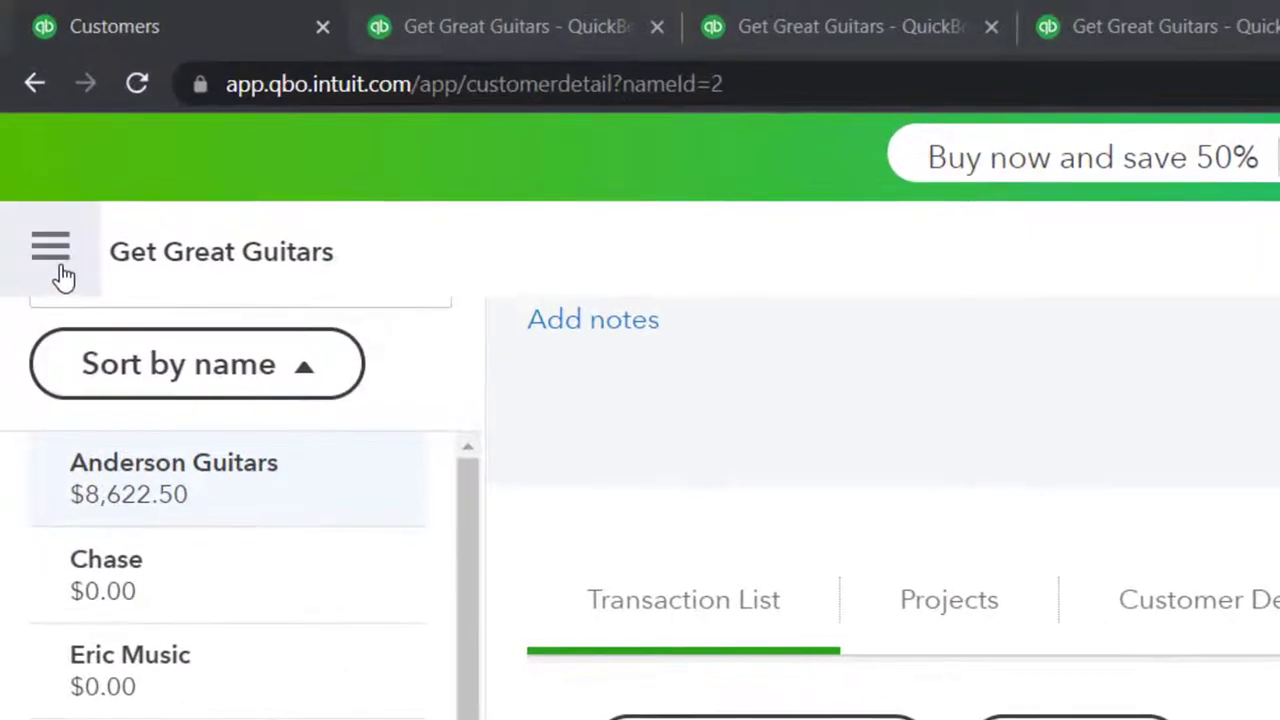
# Create a new invoice and choose Jones Guitars as its customer
pyautogui.click(58, 266)
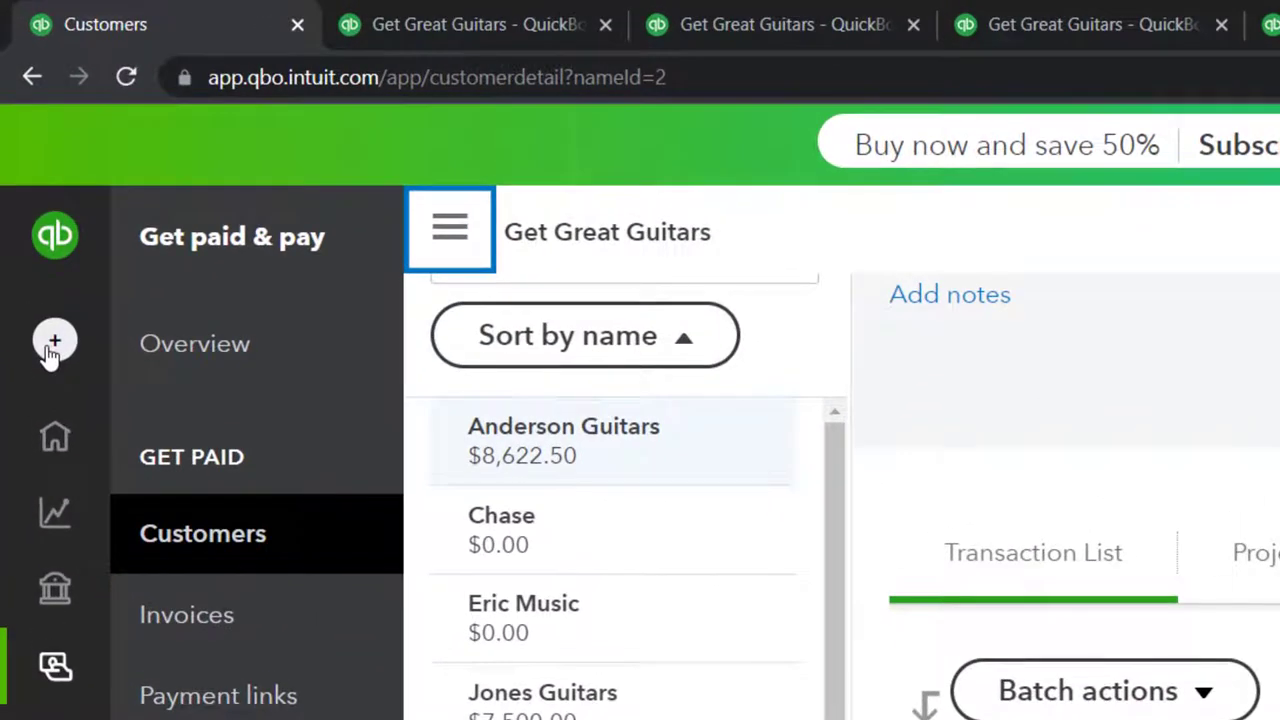
pyautogui.click(54, 342)
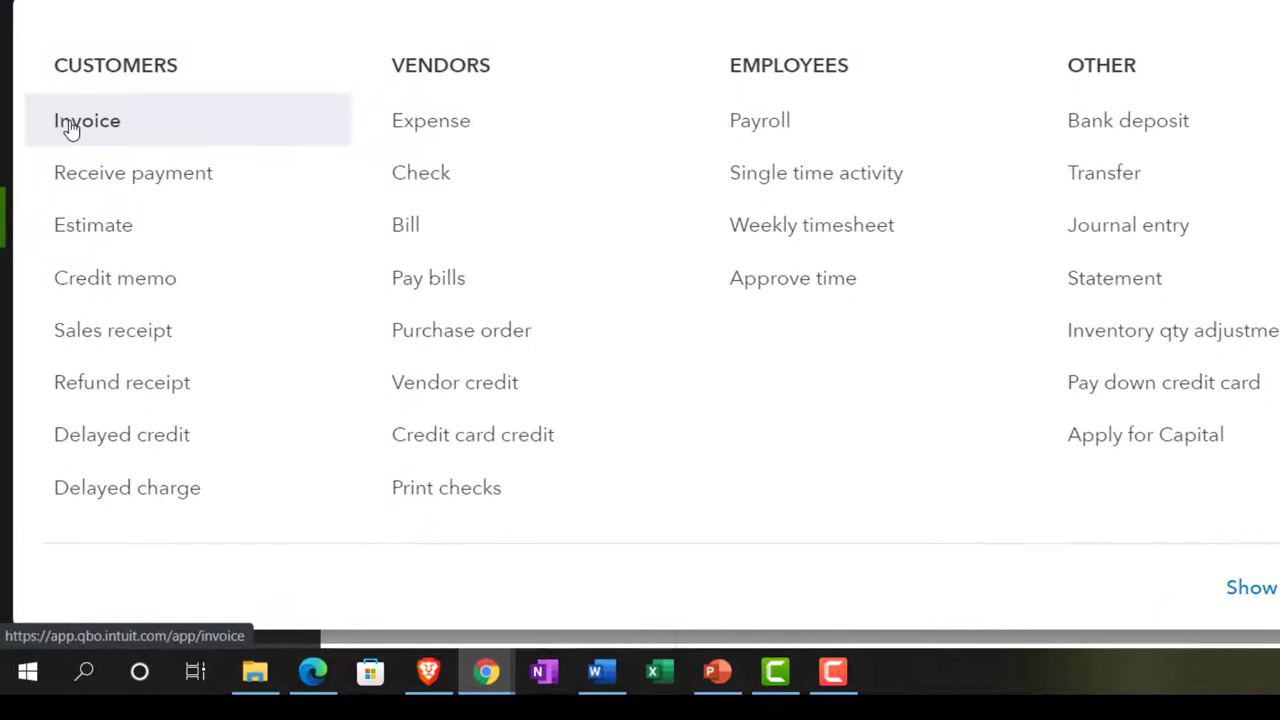
pyautogui.click(70, 130)
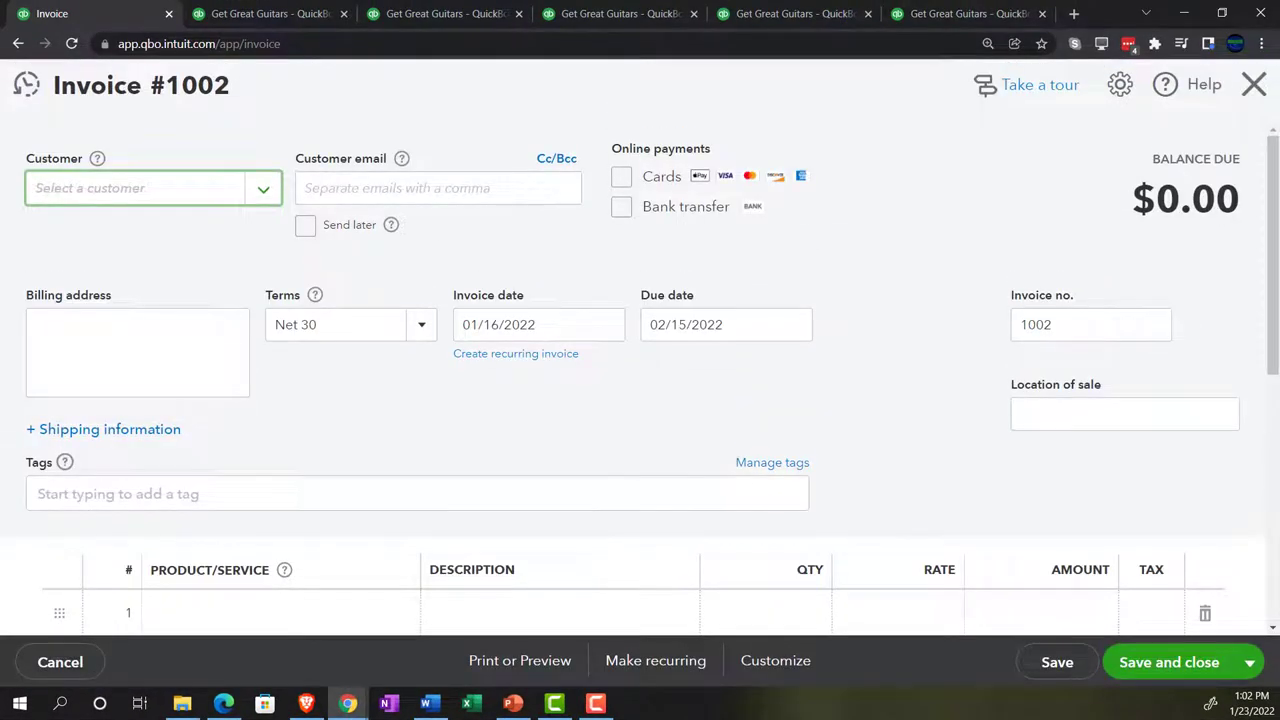
pyautogui.click(157, 188)
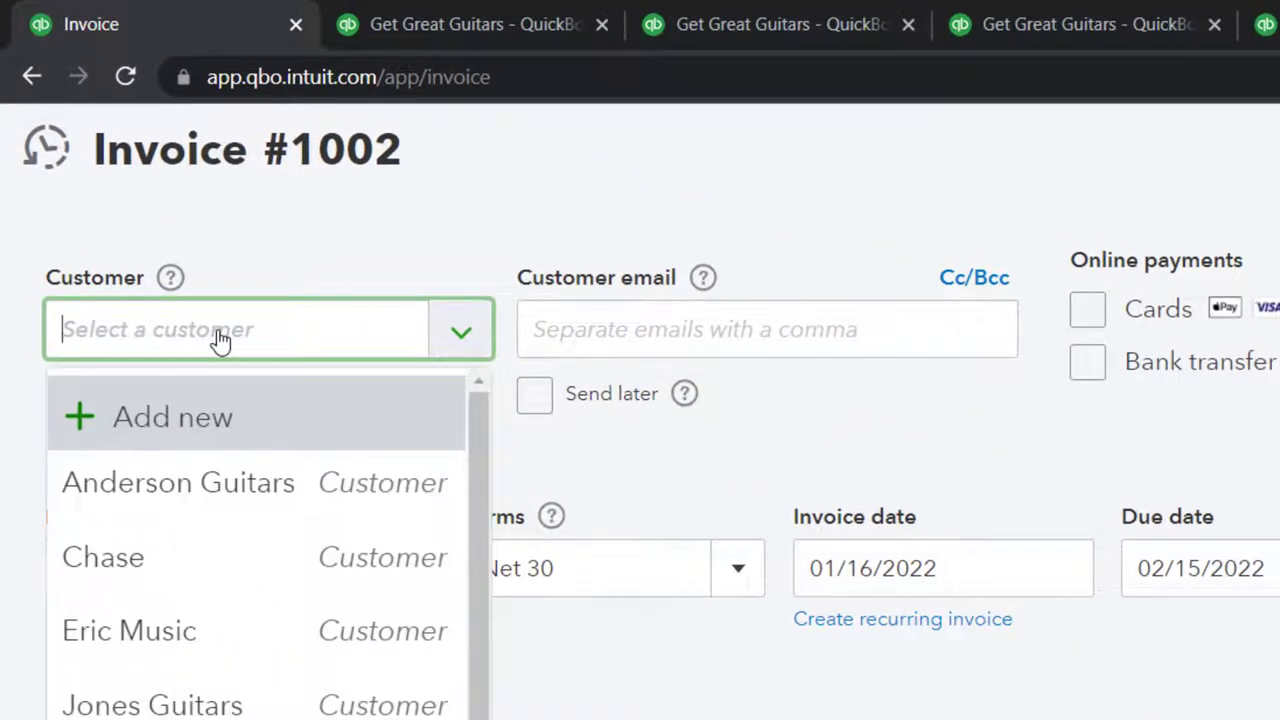
pyautogui.write('Jone')
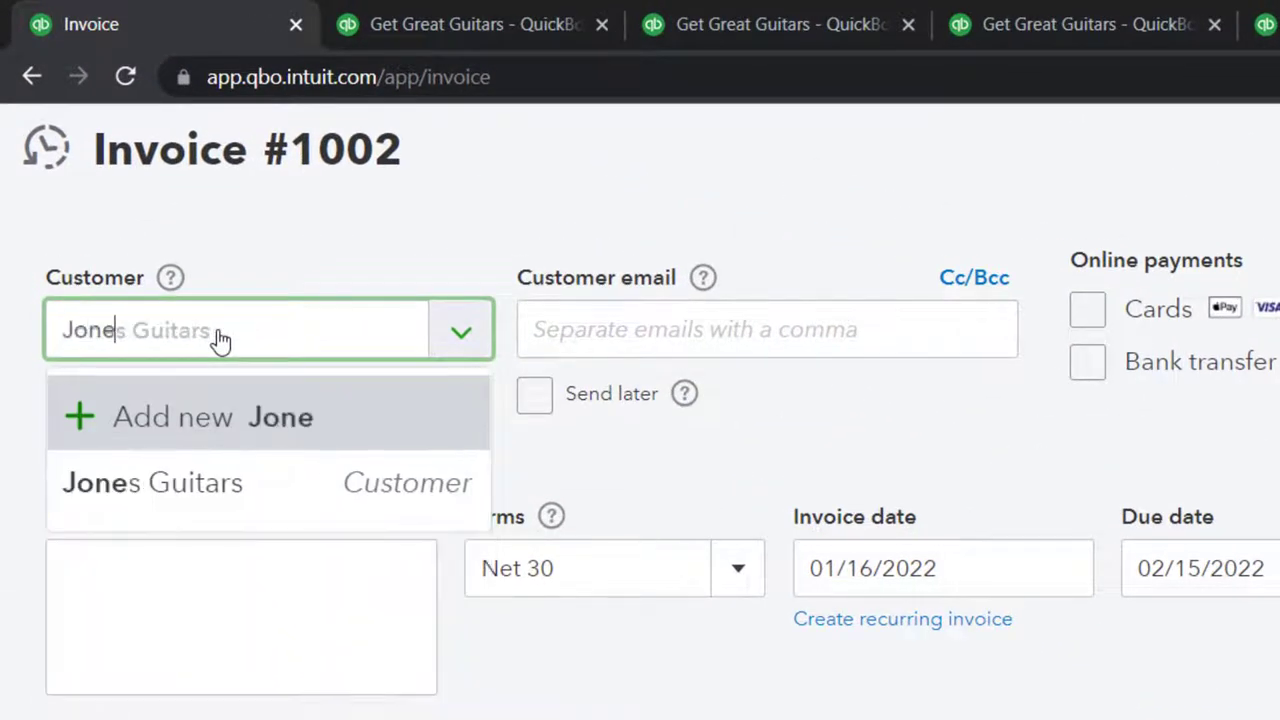
pyautogui.press('Down')
pyautogui.press('Return')
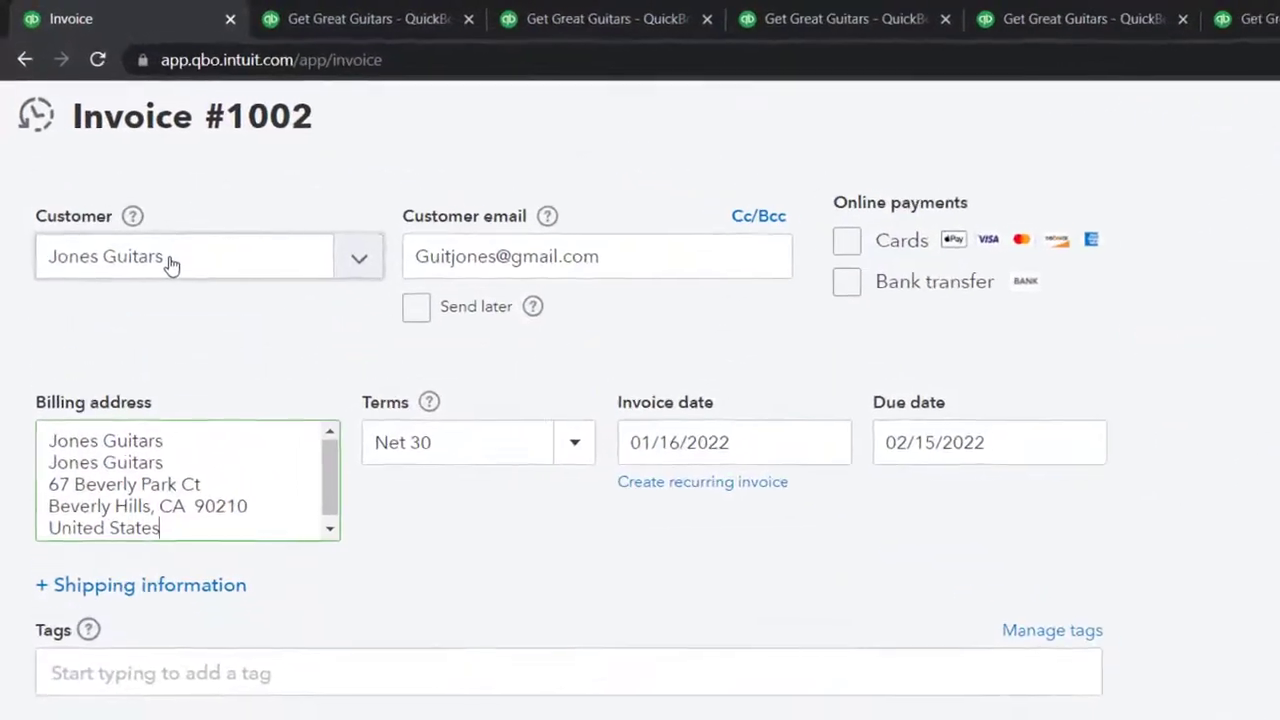
# Set the Jones Guitars invoice date to 01/17/2022, keeping the Net 30 terms
pyautogui.press('Tab')
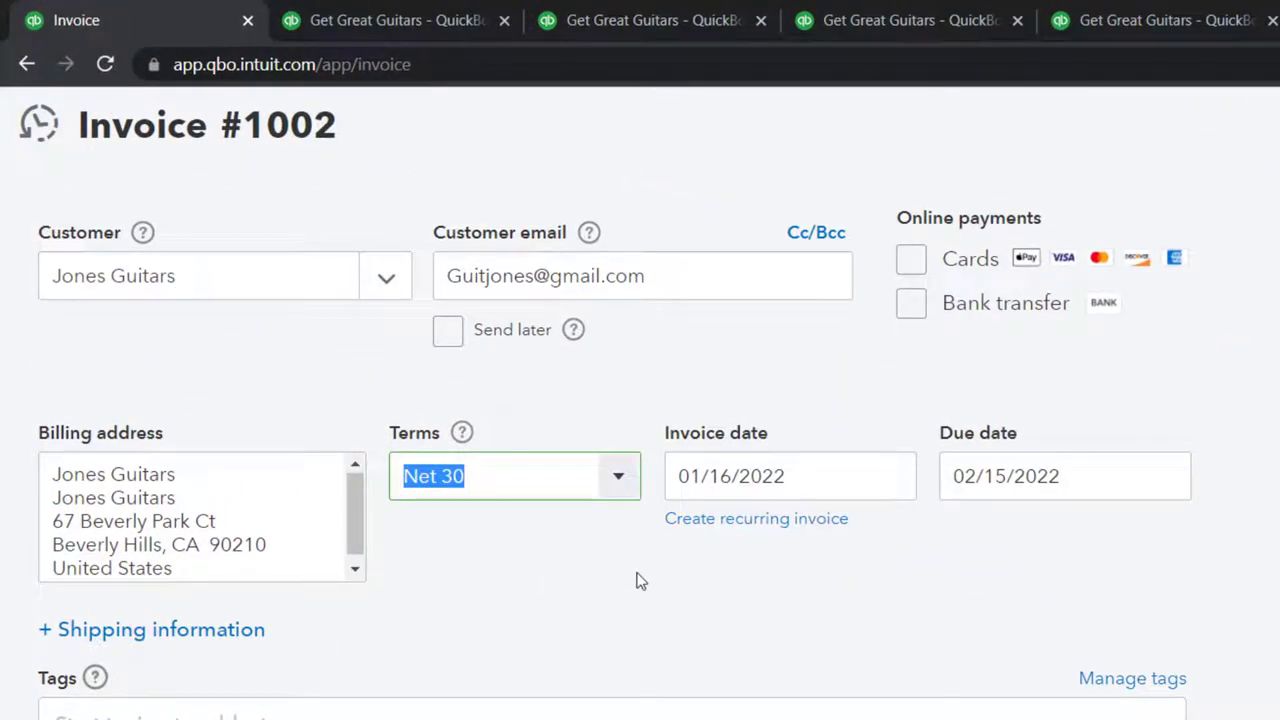
pyautogui.press('Tab')
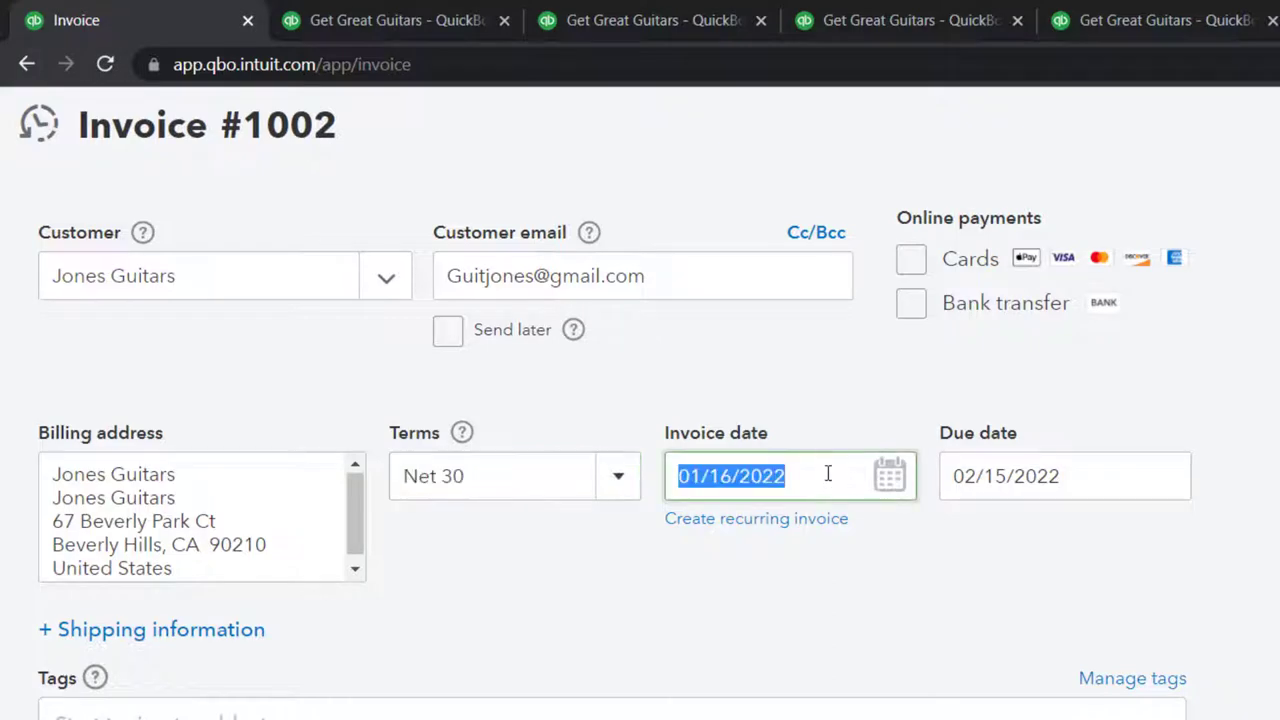
pyautogui.click(903, 528)
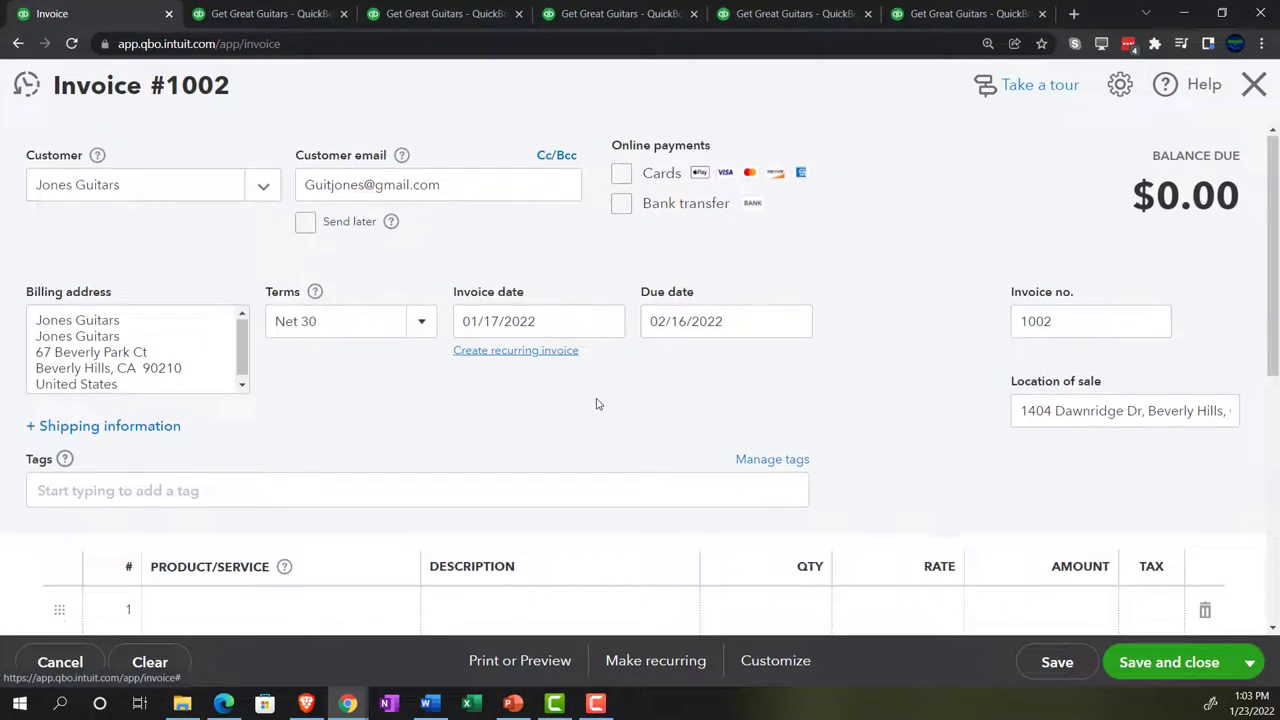
# Add product GIUSA to the first invoice line, keeping quantity 1, rate 380 and the taxable setting
pyautogui.scroll(-1, 597, 404)
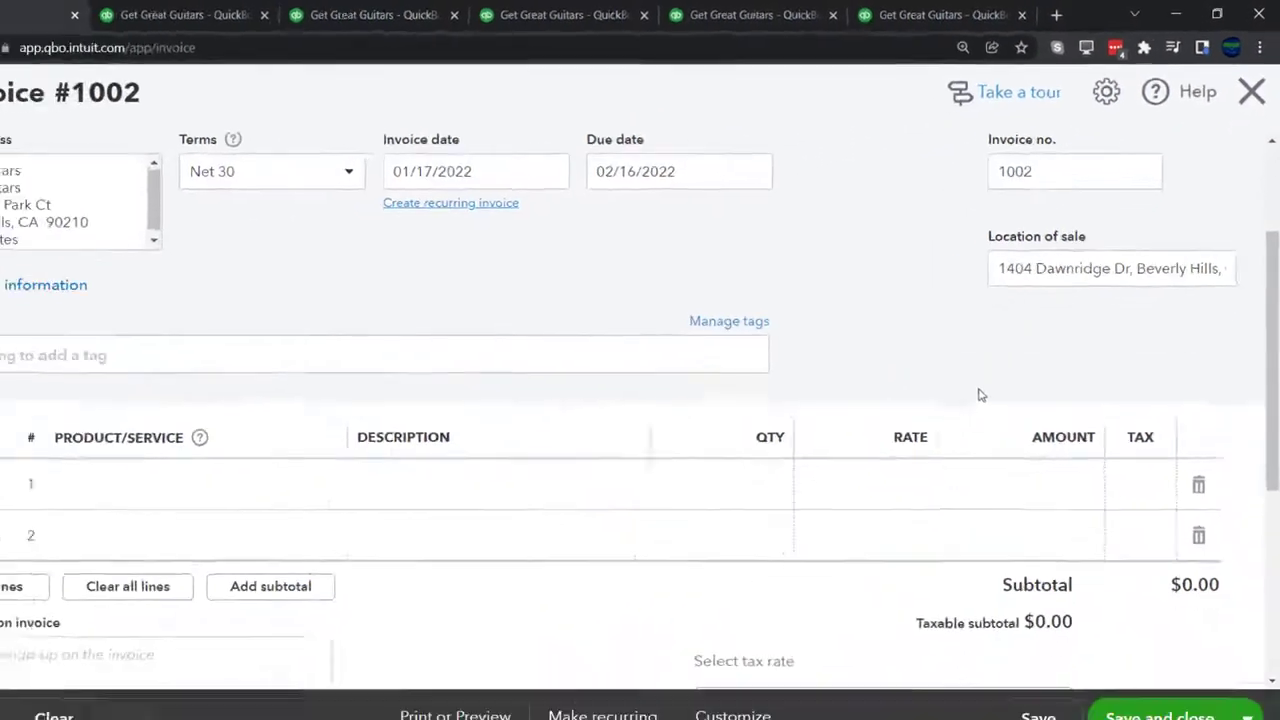
pyautogui.scroll(-1, 980, 394)
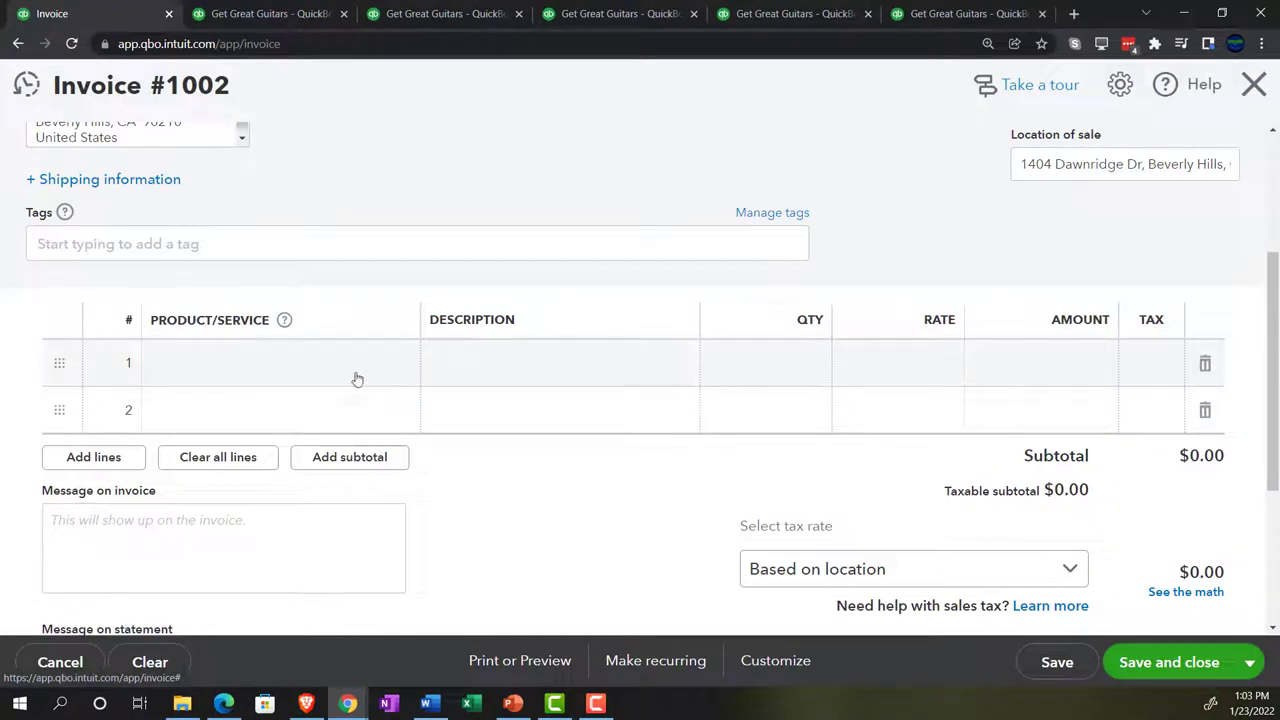
pyautogui.click(248, 371)
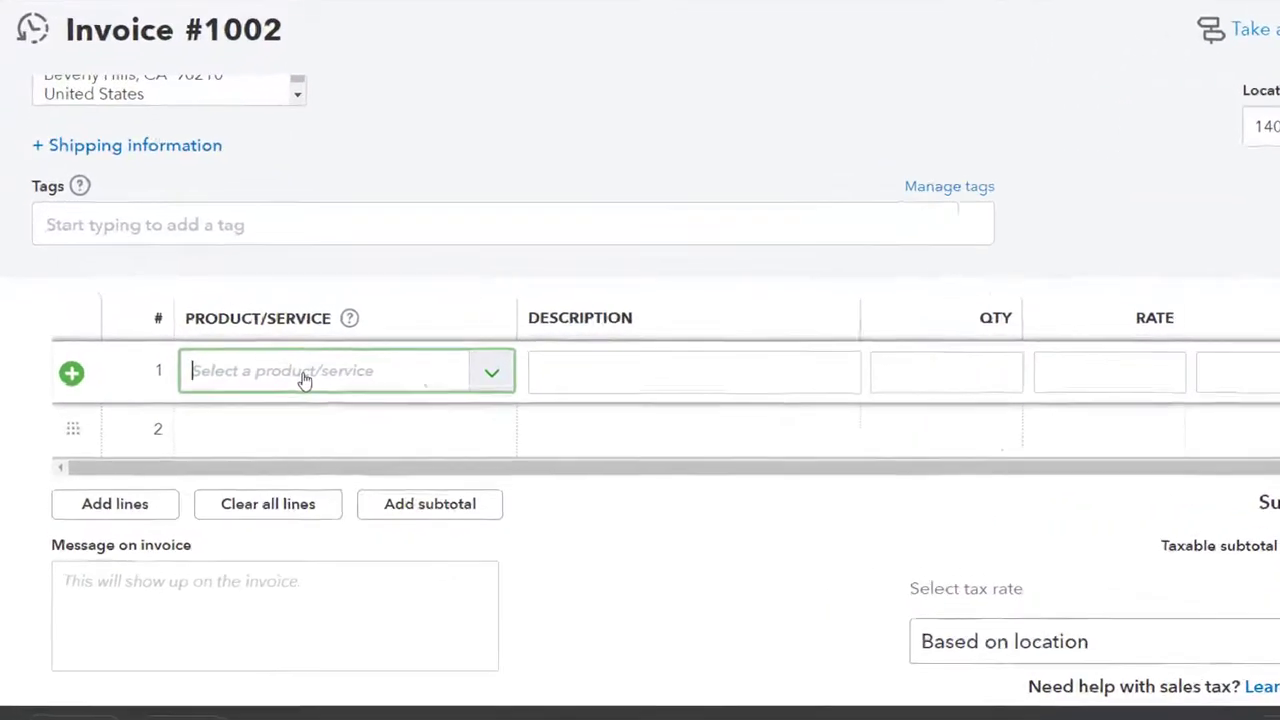
pyautogui.write('GIUS')
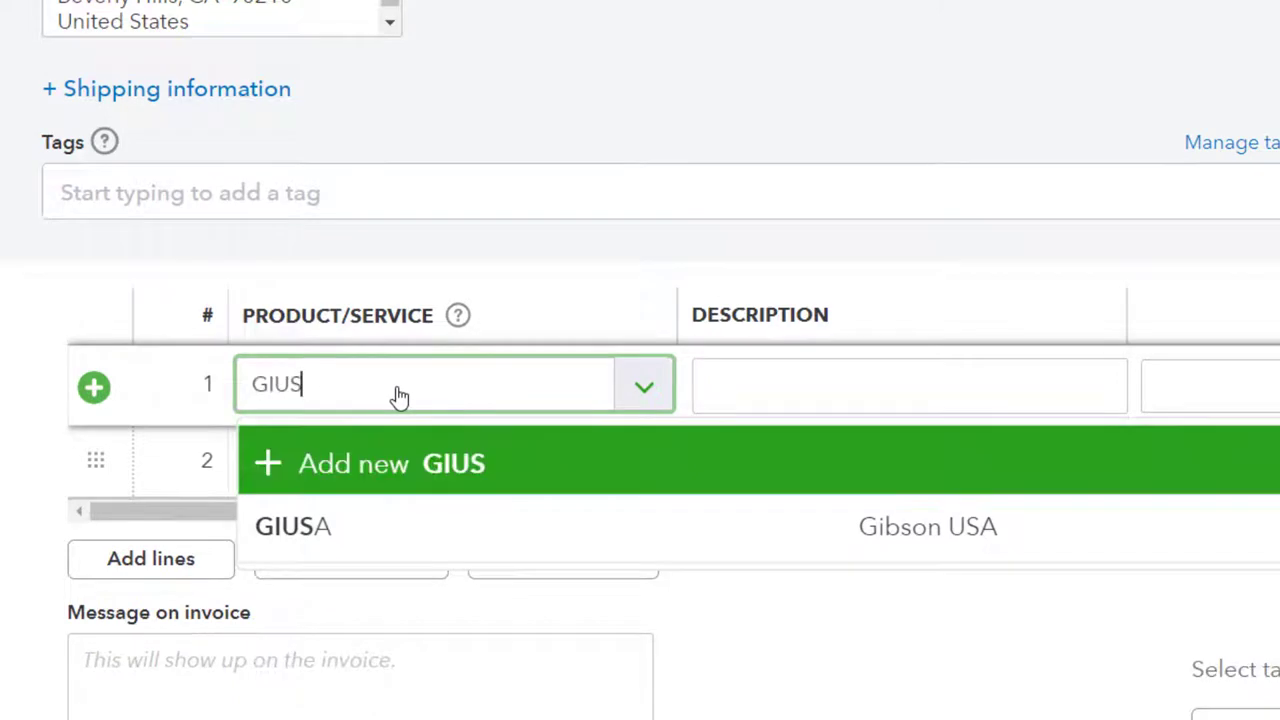
pyautogui.press('Tab')
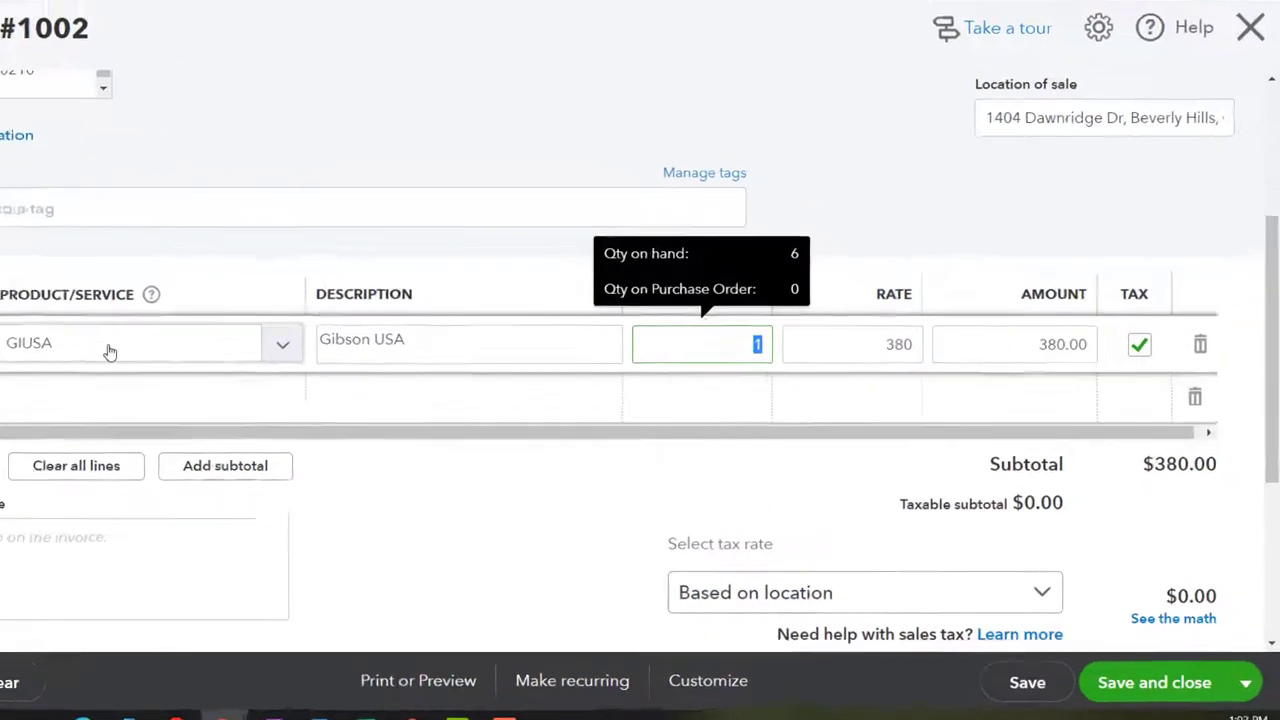
pyautogui.press('Tab')
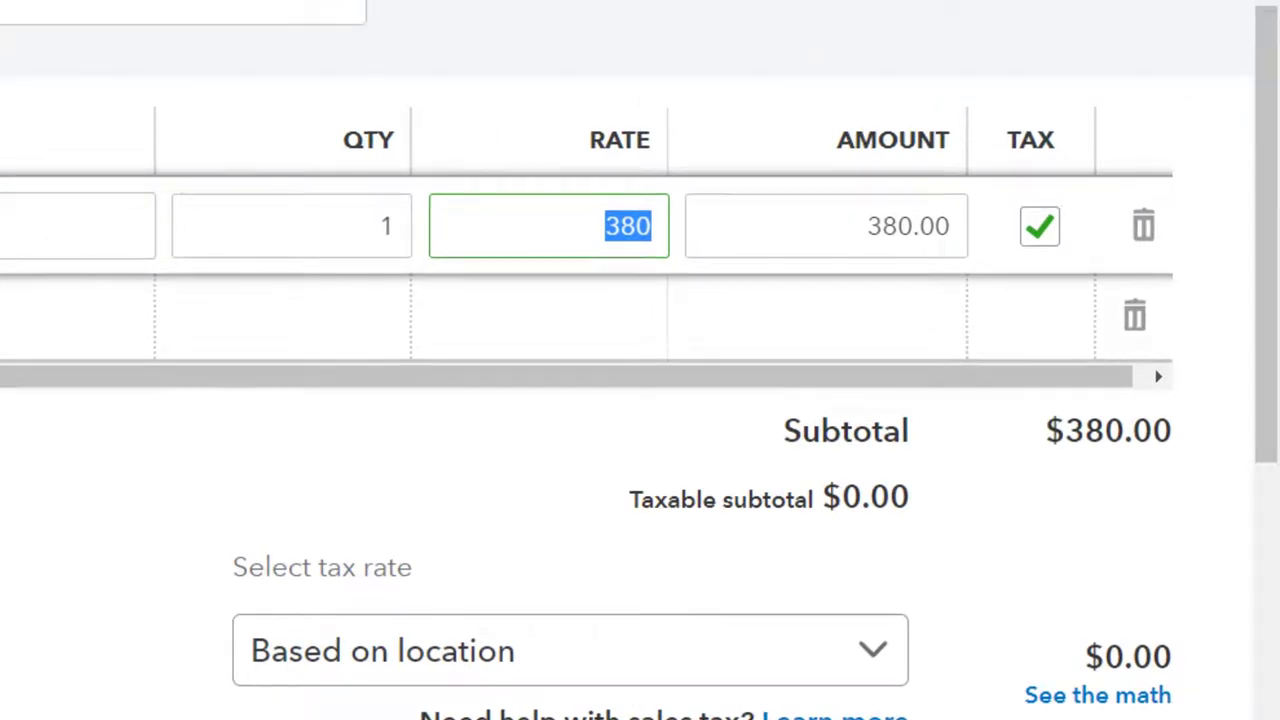
pyautogui.press('Tab')
pyautogui.press('Tab')
pyautogui.press('Tab')
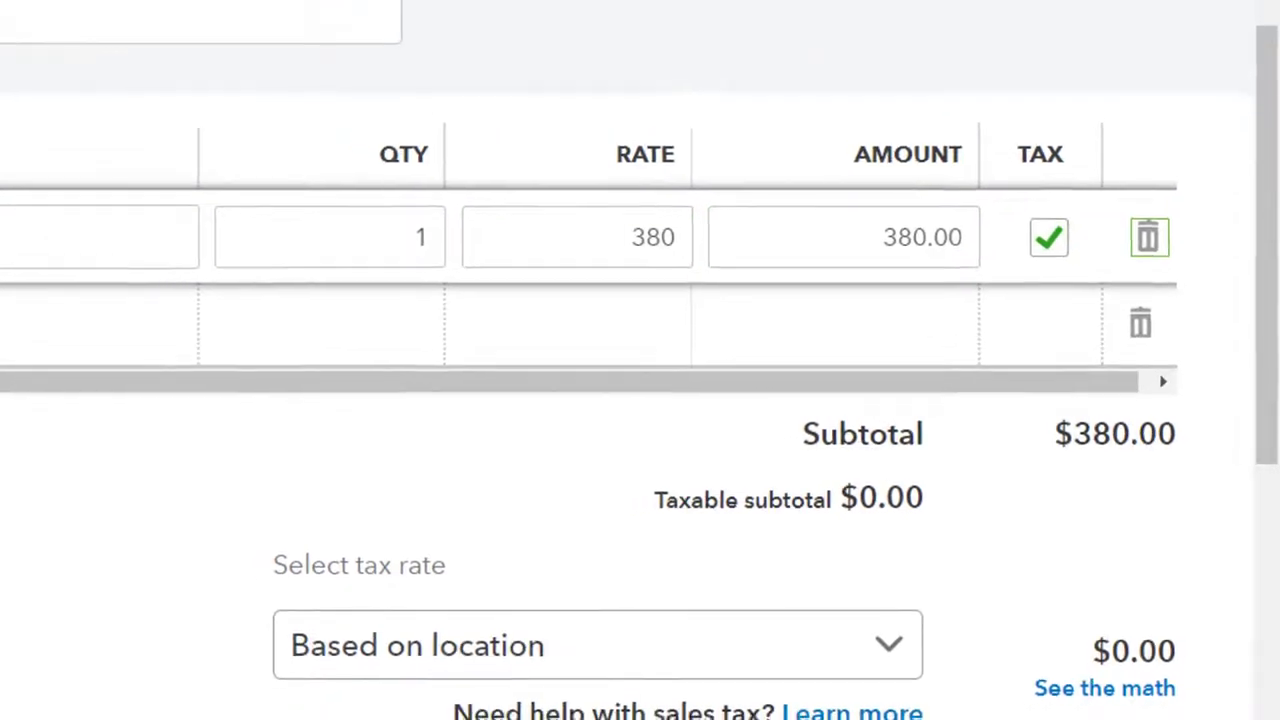
# Add product ELP to the second invoice line with quantity 8, keeping rate 500 and the taxable setting
pyautogui.press('Tab')
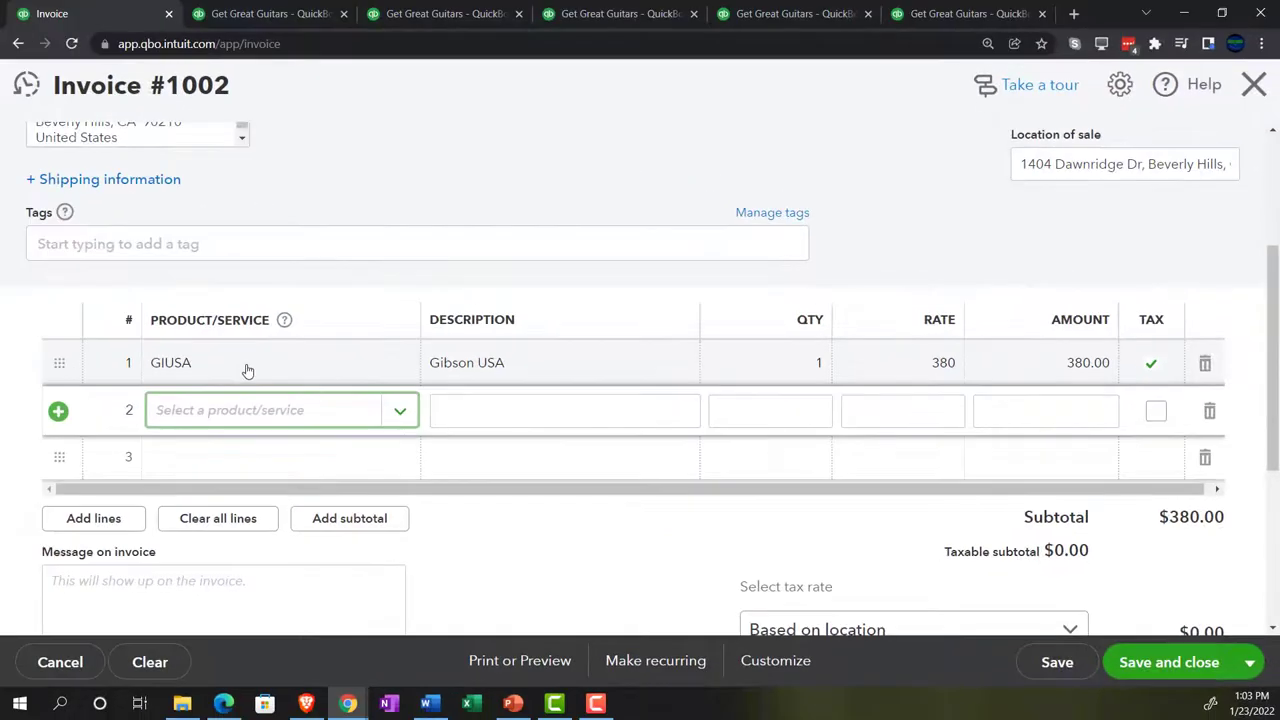
pyautogui.write('ELP')
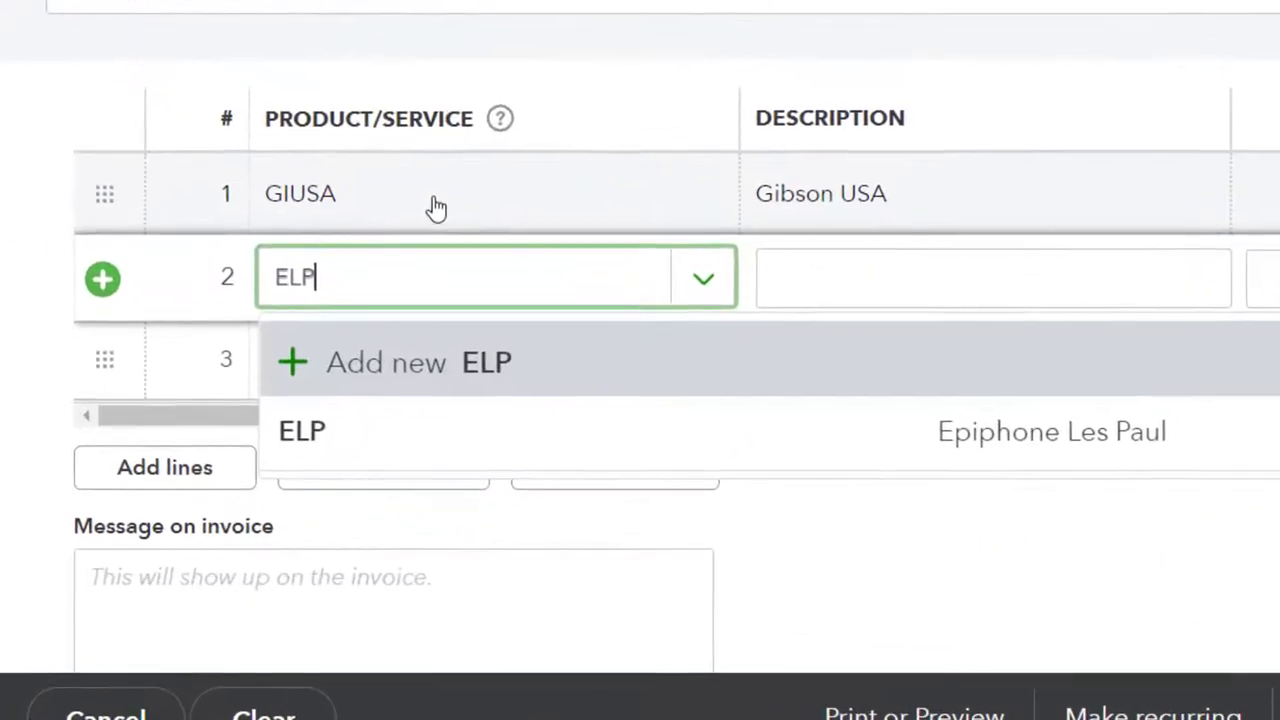
pyautogui.press('Down')
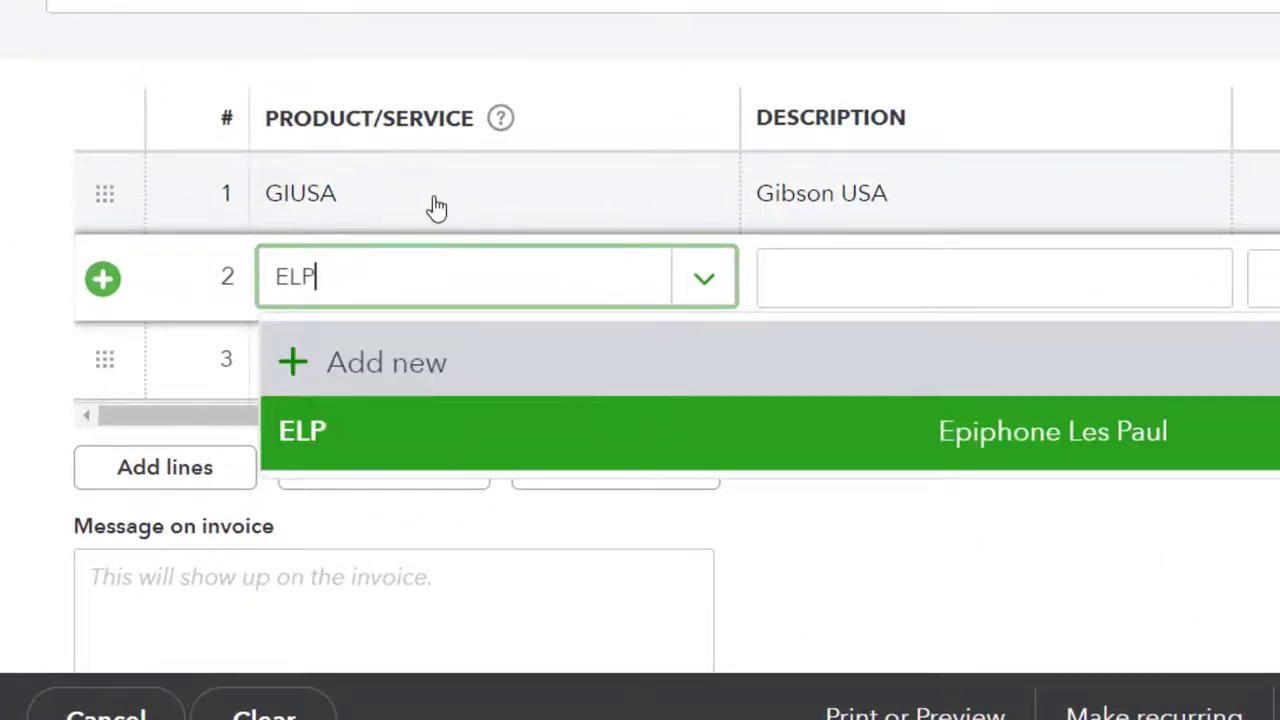
pyautogui.press('Return')
pyautogui.press('Tab')
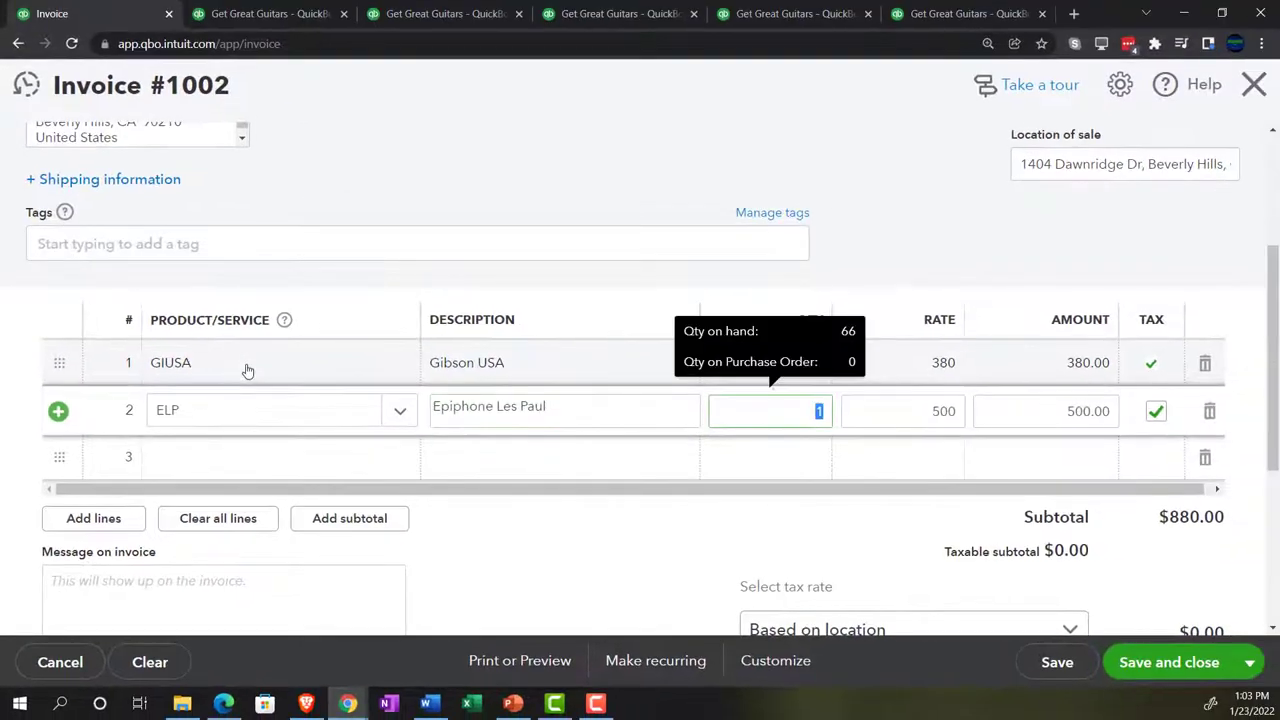
pyautogui.write('8')
pyautogui.press('Tab')
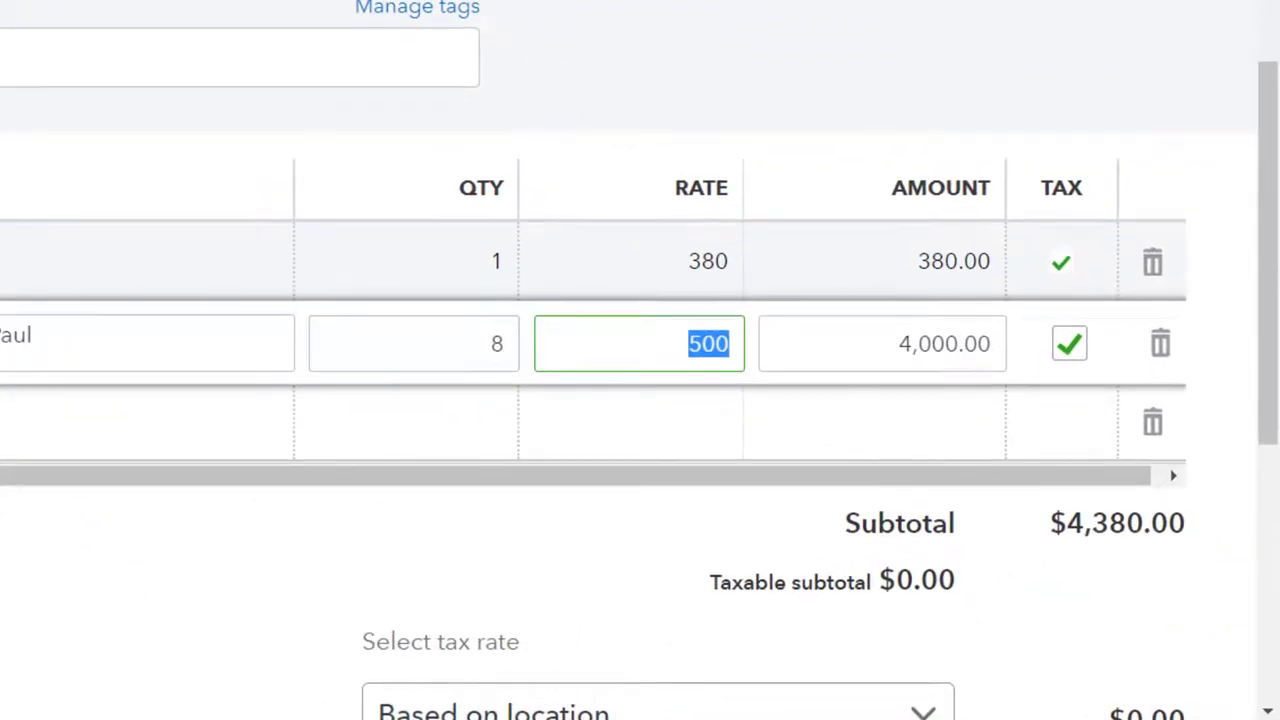
pyautogui.press('Tab')
pyautogui.press('Tab')
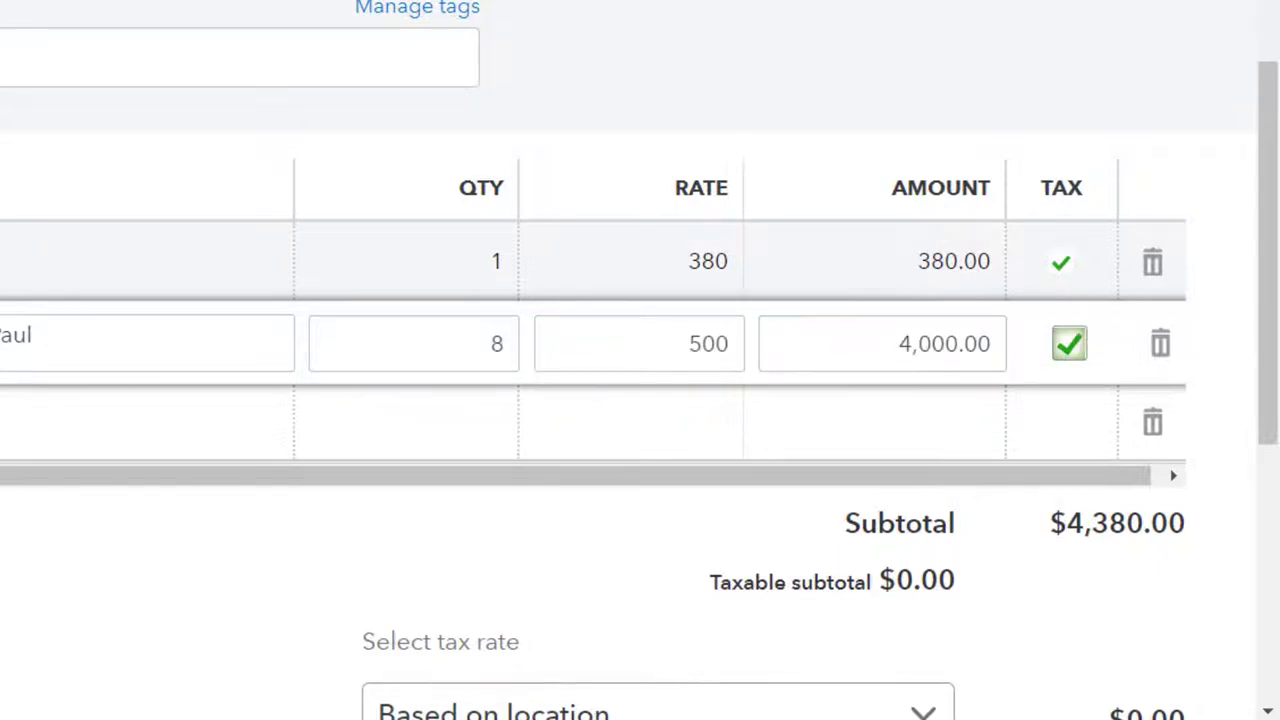
pyautogui.press('Tab')
pyautogui.press('Tab')
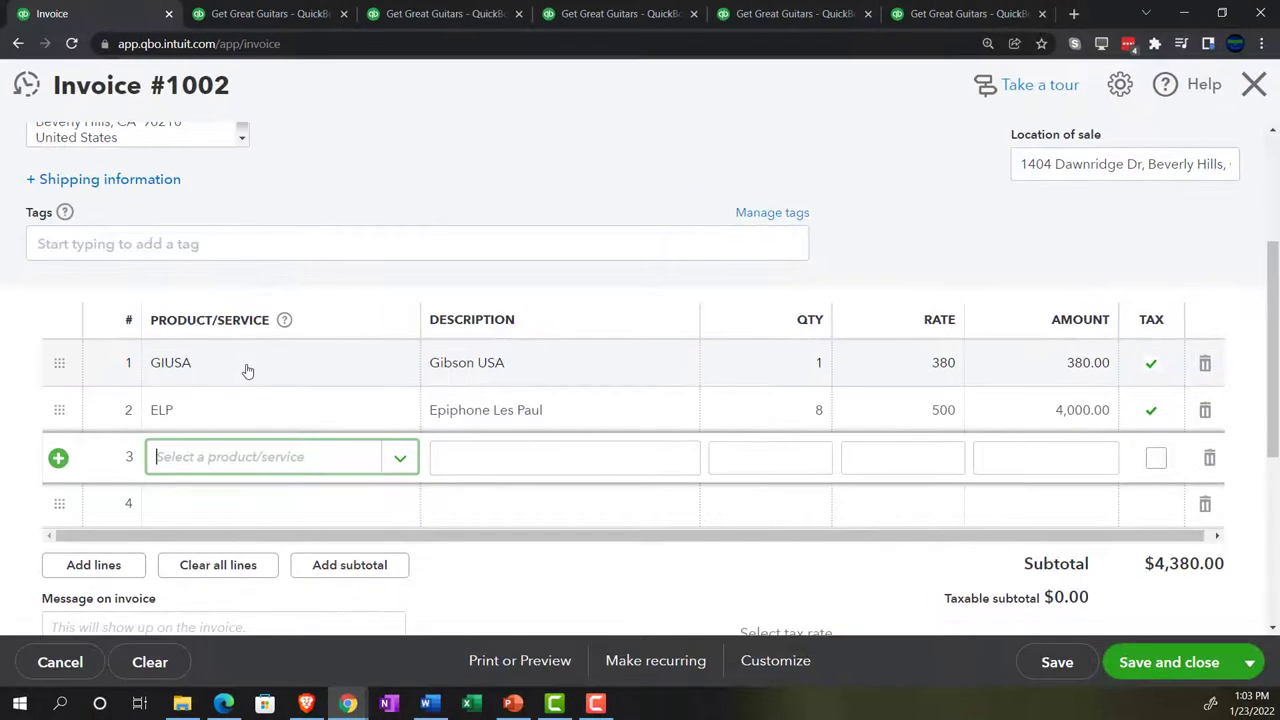
# Update the invoice's sales tax calculation based on location and review the line items and totals
pyautogui.scroll(-1, 640, 570)
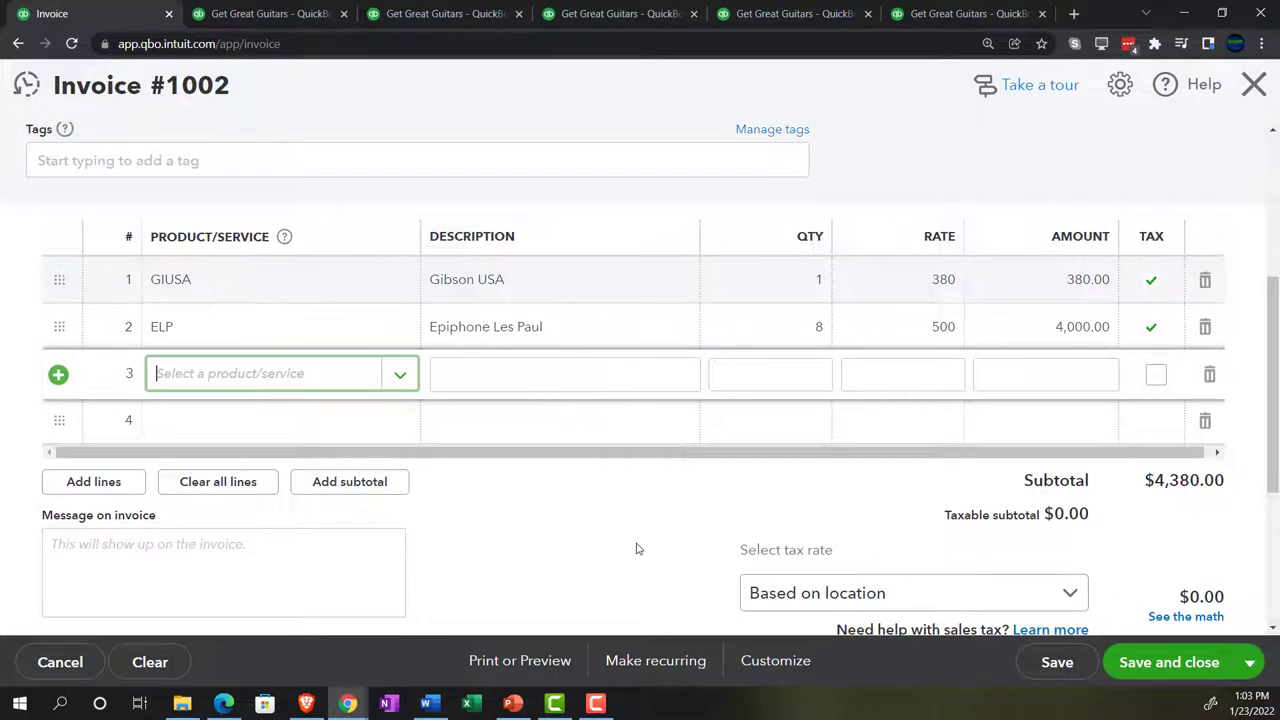
pyautogui.scroll(-1, 608, 546)
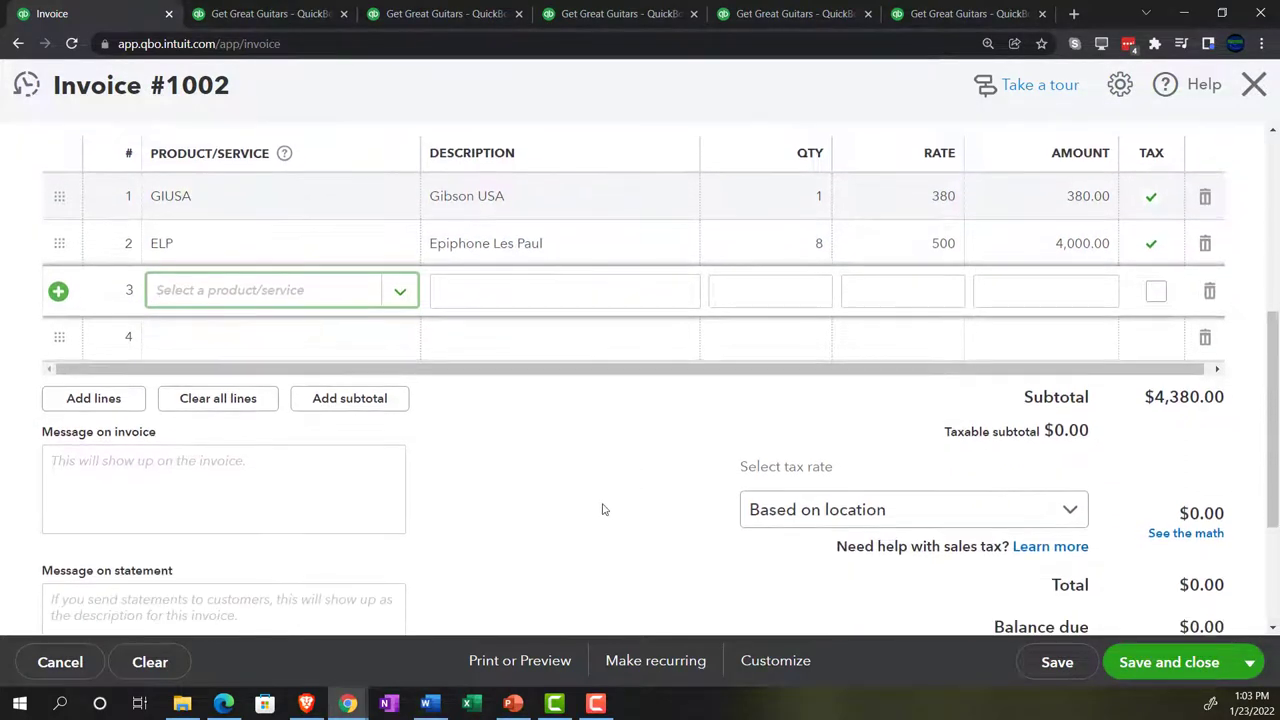
pyautogui.click(602, 507)
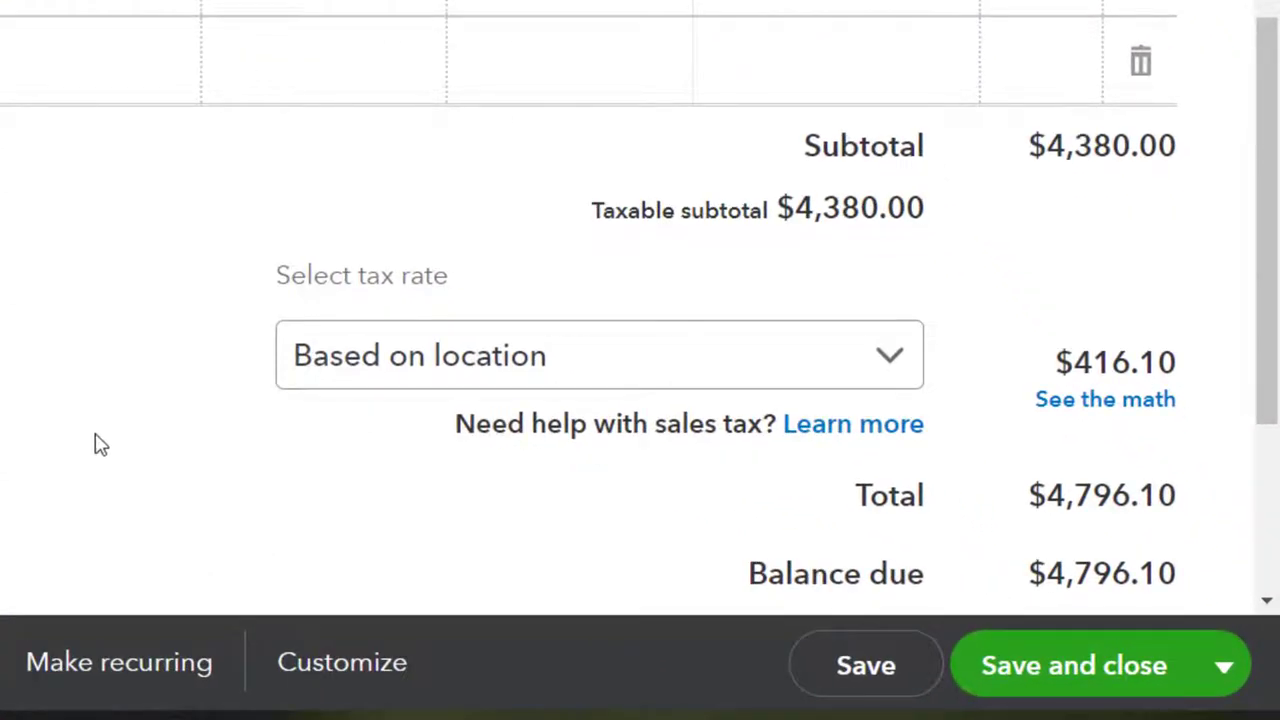
pyautogui.scroll(-2, 100, 445)
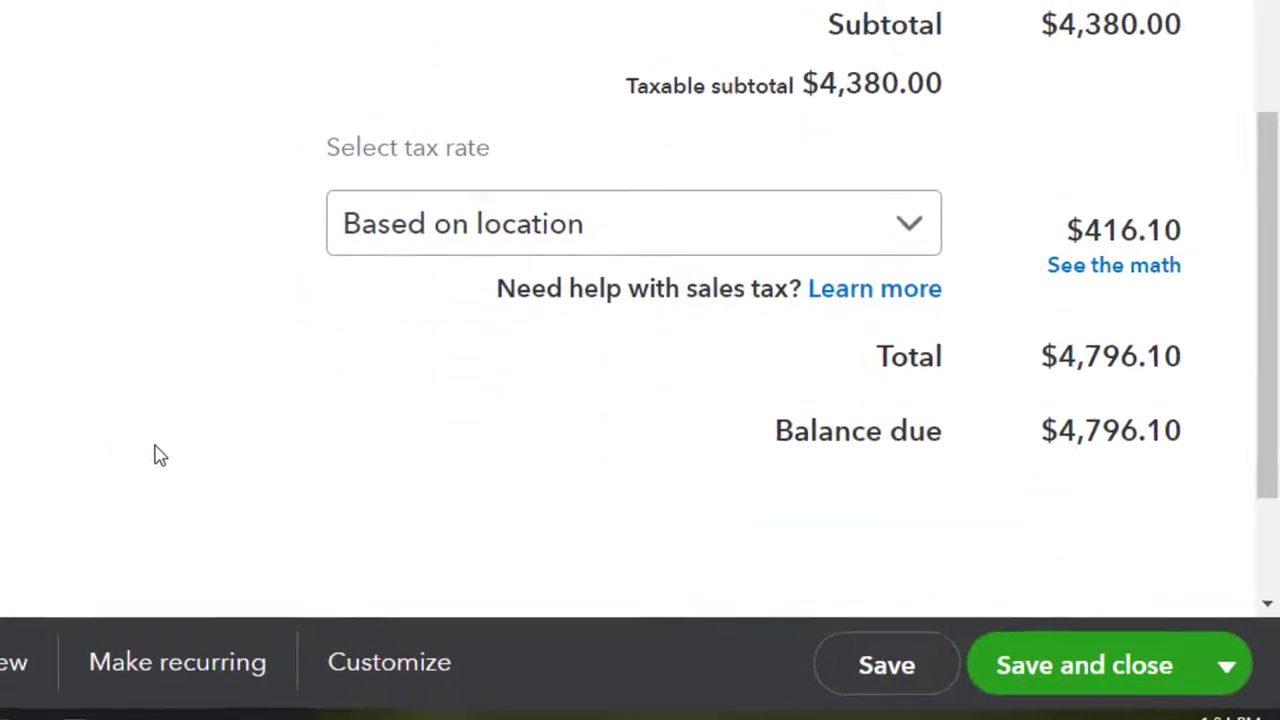
pyautogui.hotkey('ctrl', '+')
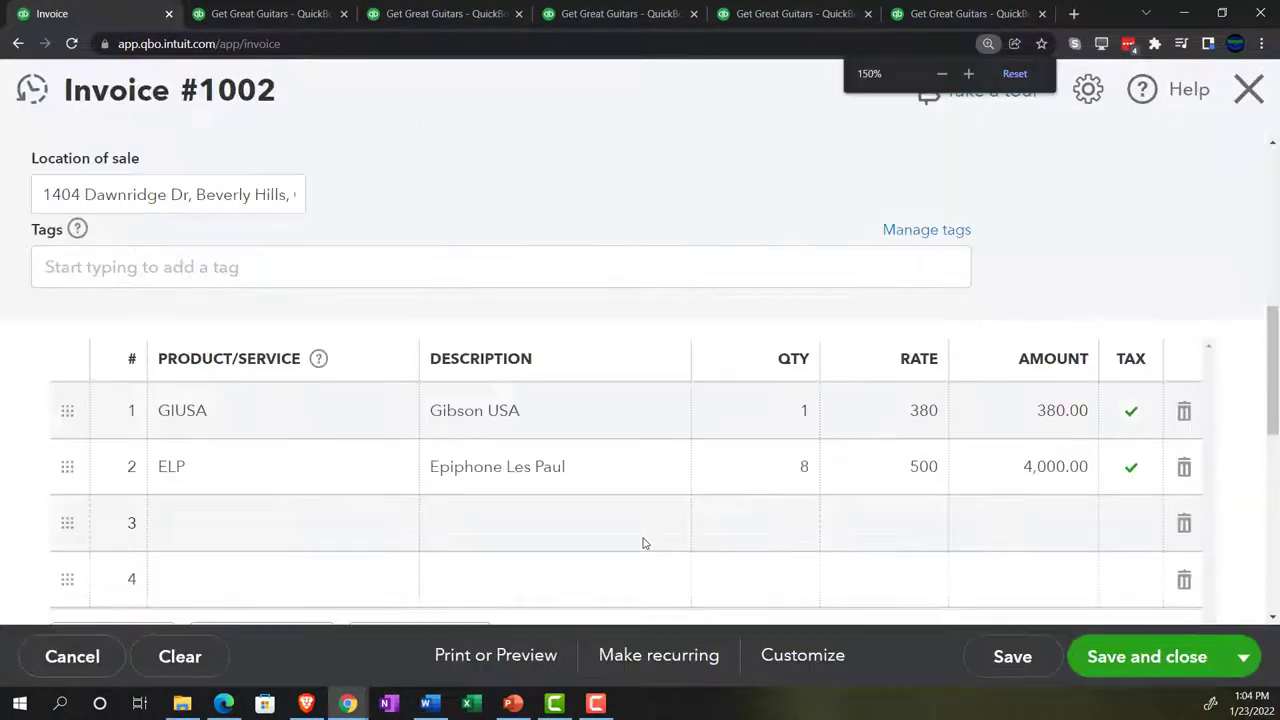
pyautogui.hotkey('ctrl', '-')
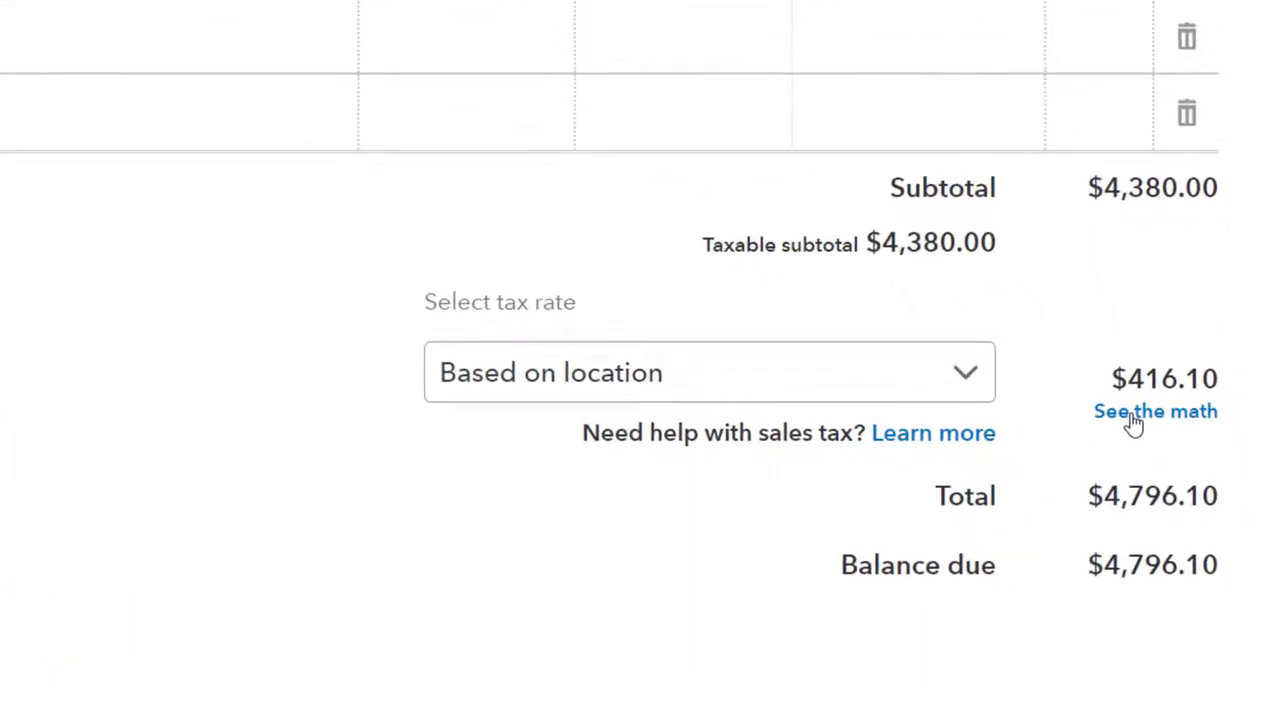
# Open the sales tax calculation details and override the tax with a 5% rate
pyautogui.click(1134, 420)
pyautogui.scroll(-3, 989, 441)
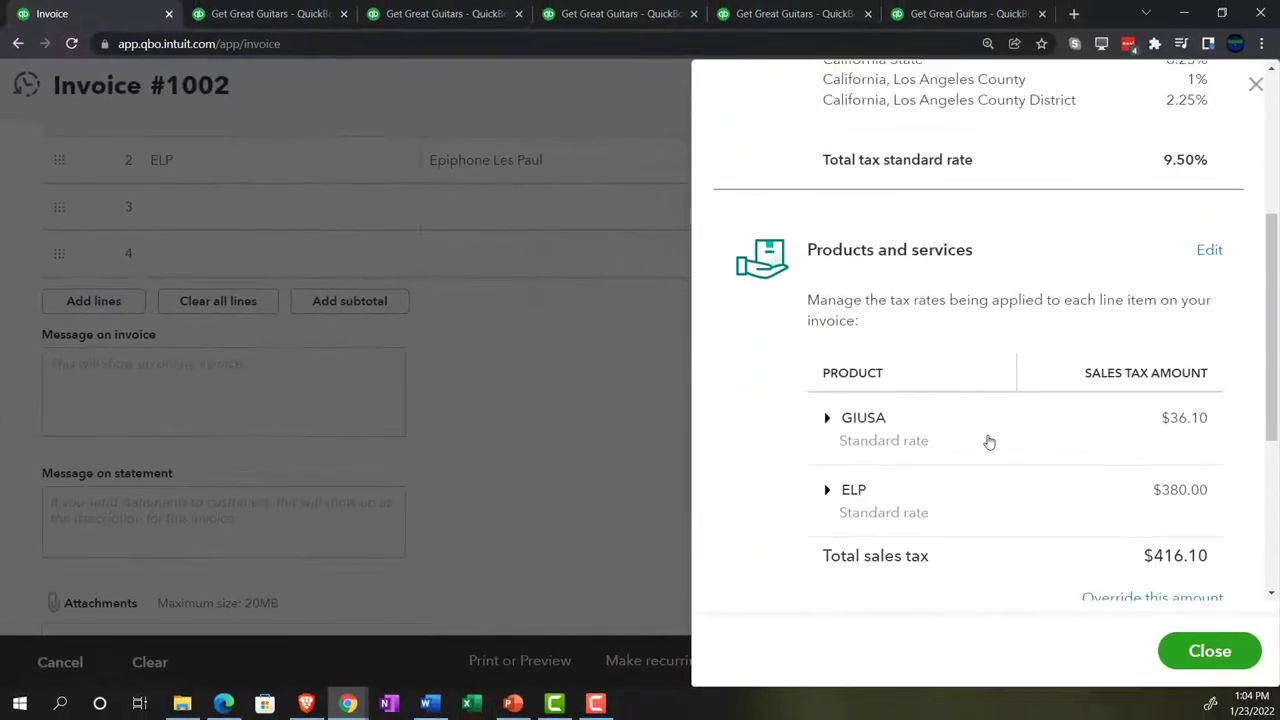
pyautogui.scroll(-3, 989, 441)
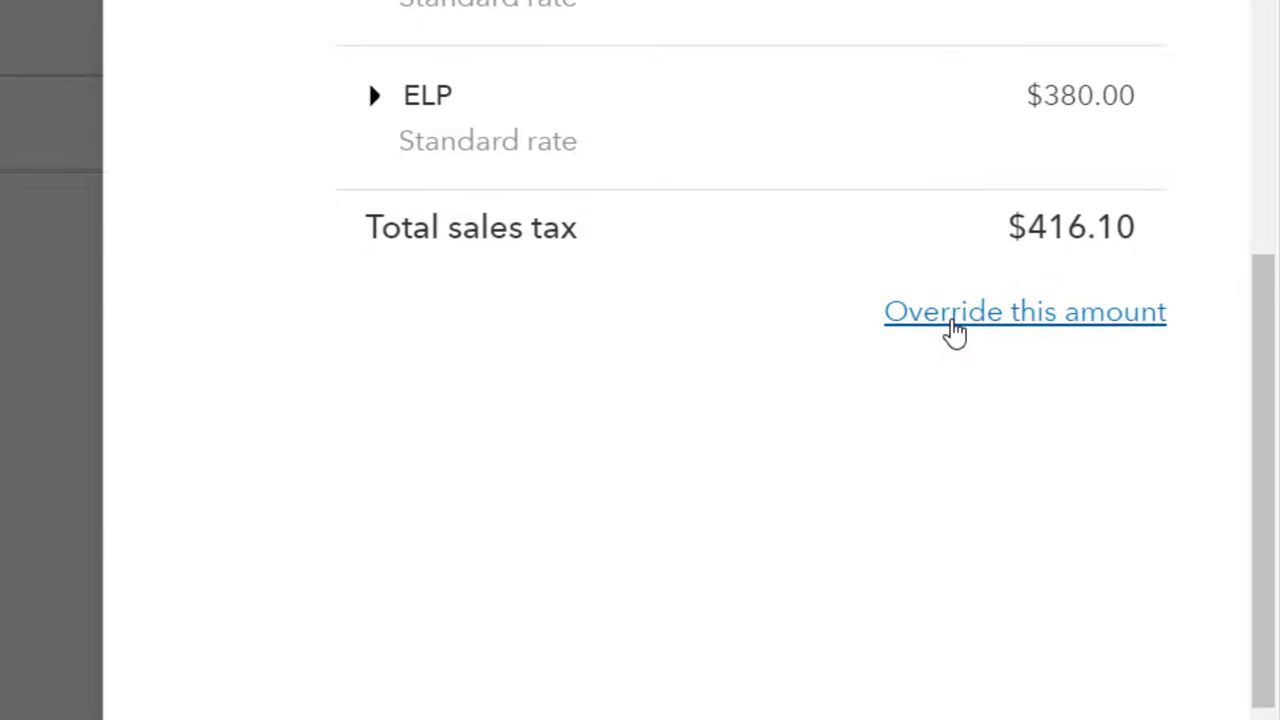
pyautogui.click(955, 330)
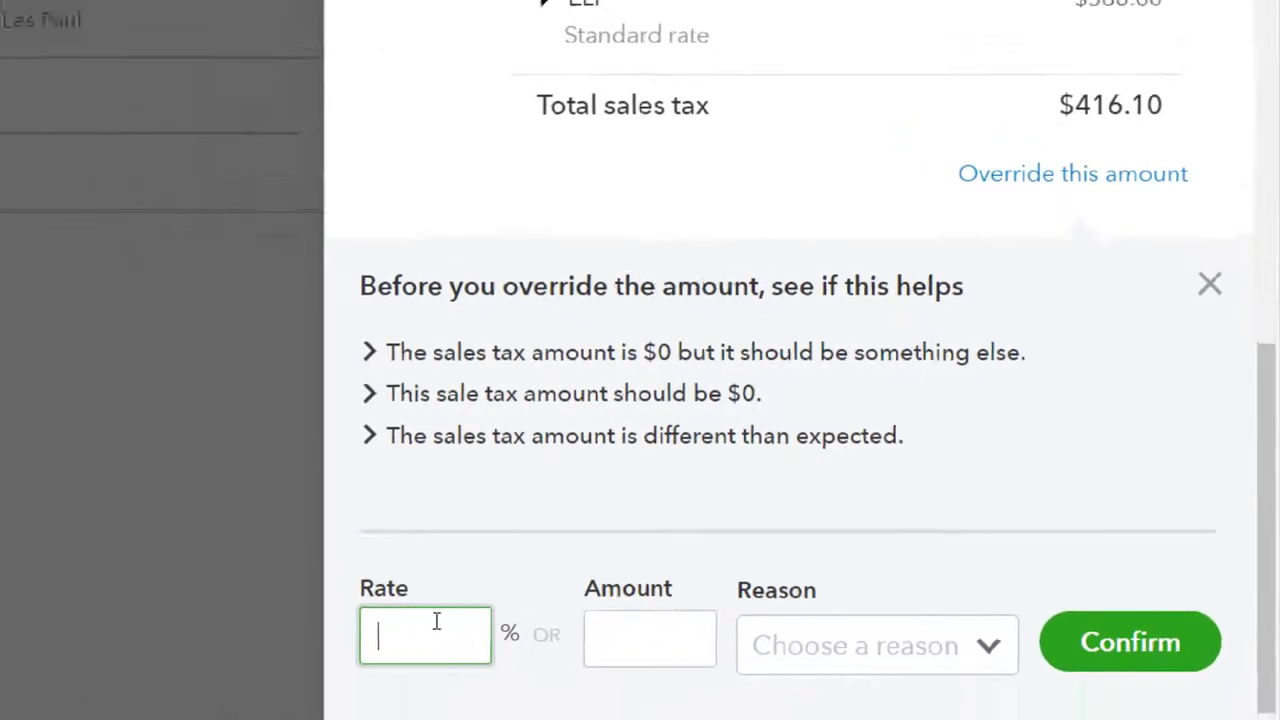
pyautogui.write('5')
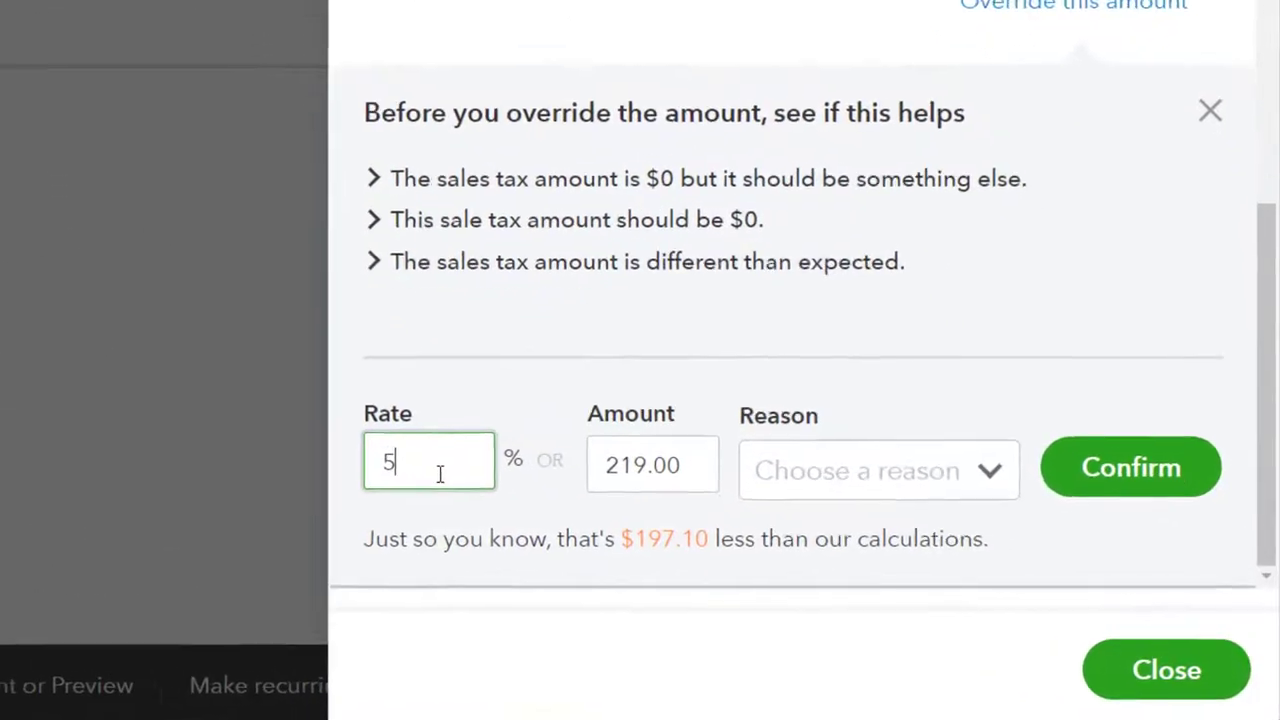
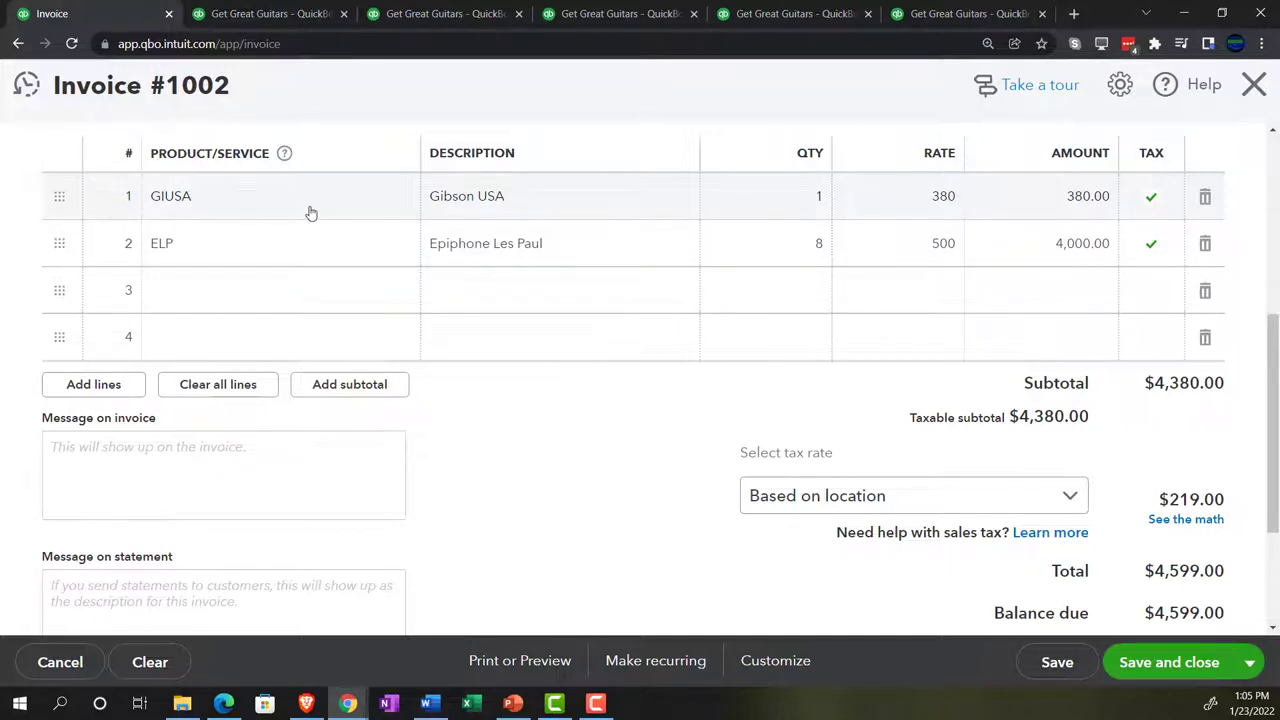
# Review the Jones Guitars invoice from customer details to balance due, and save and close it
pyautogui.scroll(5, 311, 213)
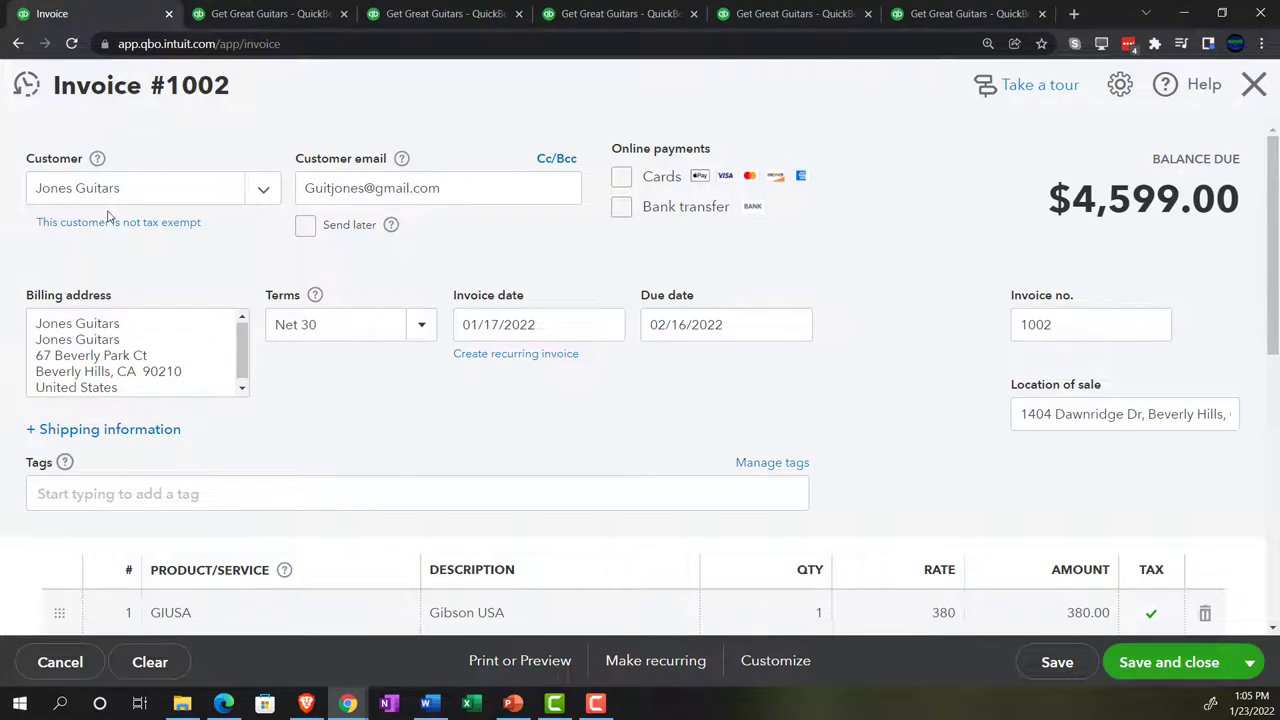
pyautogui.scroll(-5, 680, 420)
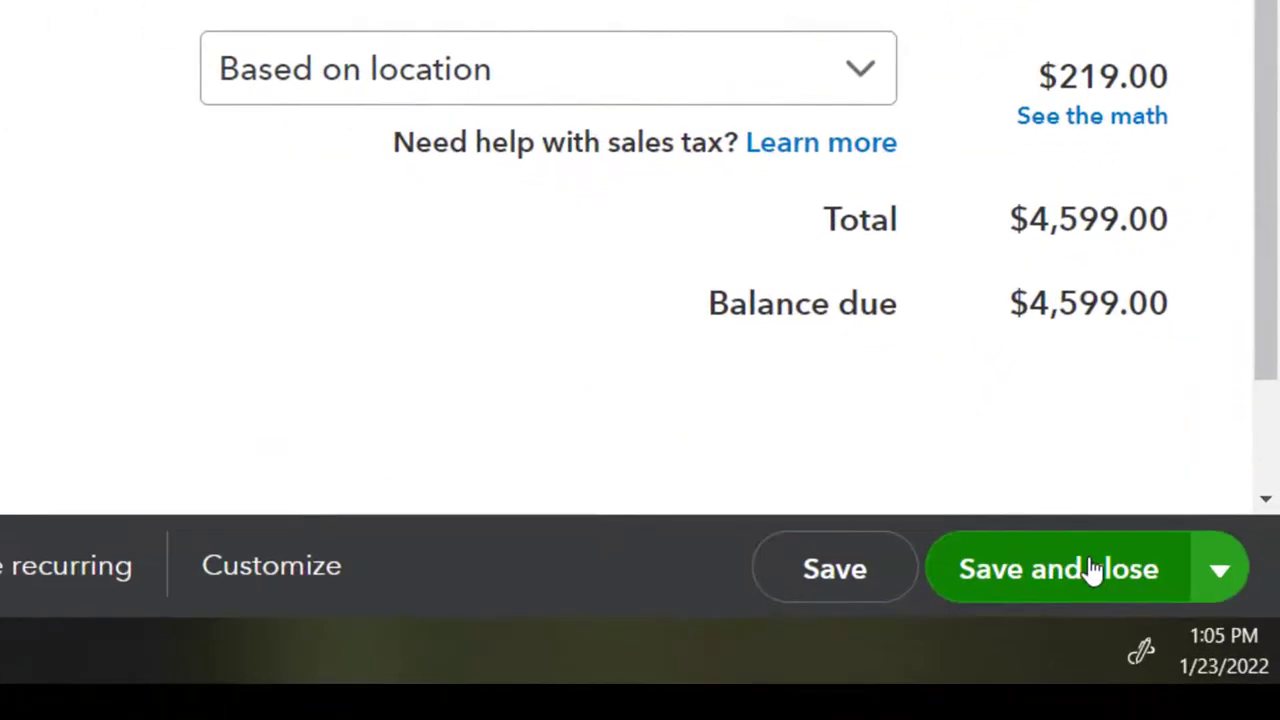
pyautogui.click(1093, 568)
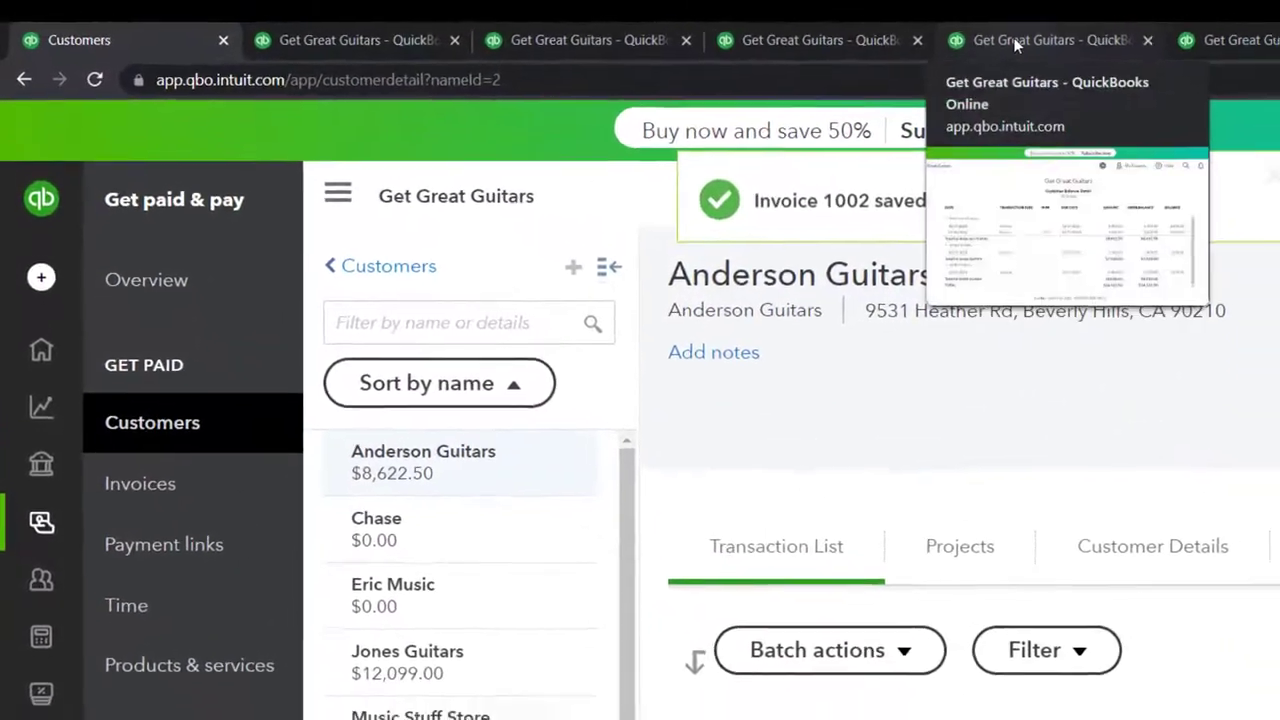
# Switch to the 2022 Trial Balance report and open the transaction detail behind Accounts Receivable
pyautogui.click(1015, 42)
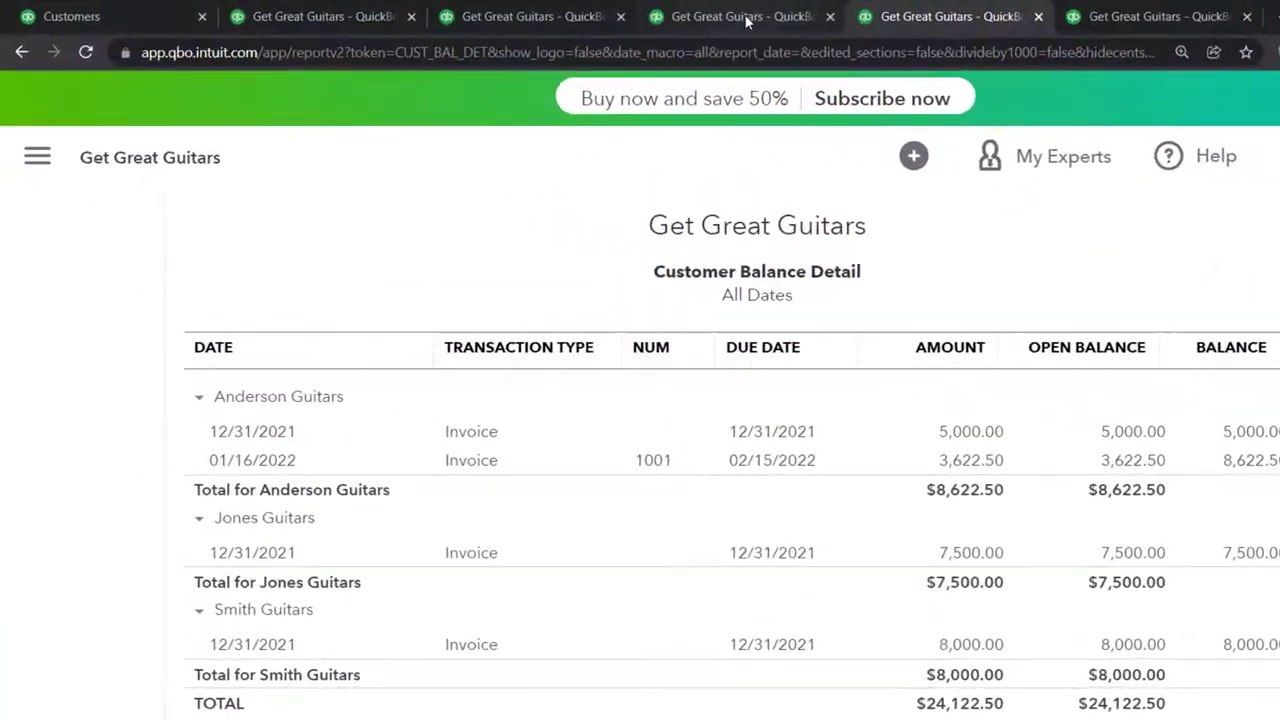
pyautogui.click(748, 18)
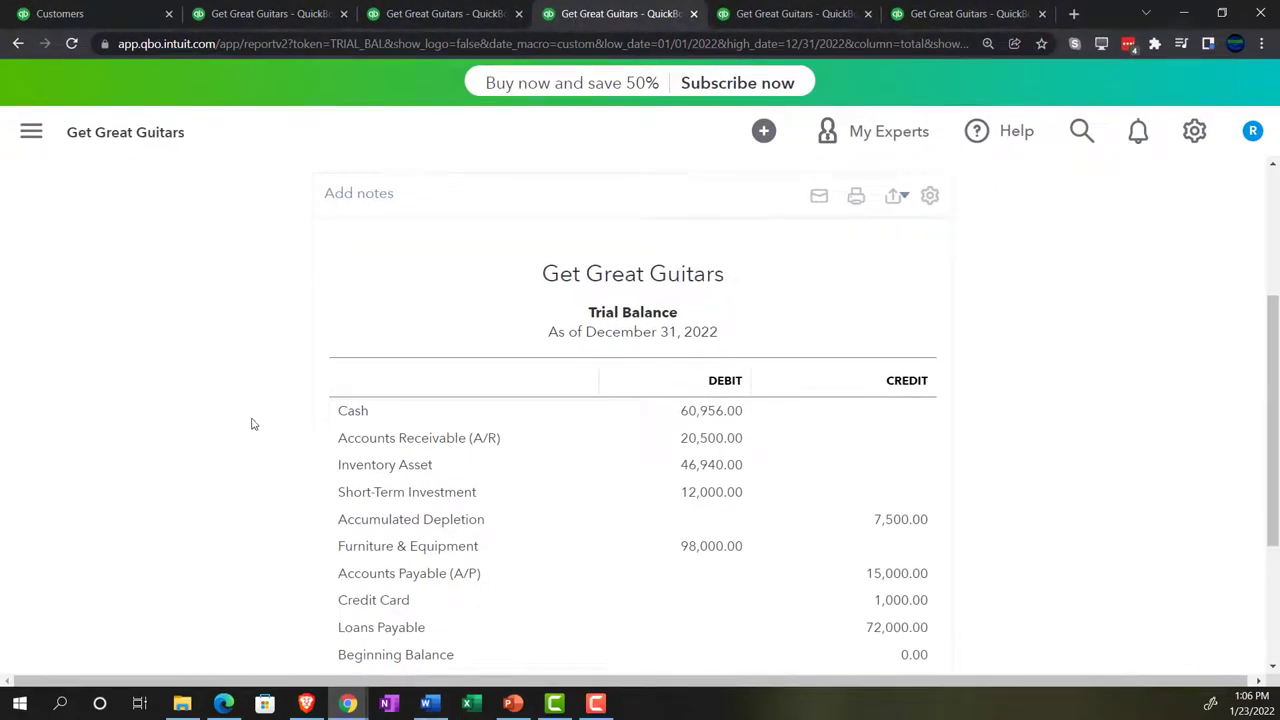
pyautogui.hotkey('ctrl', '+')
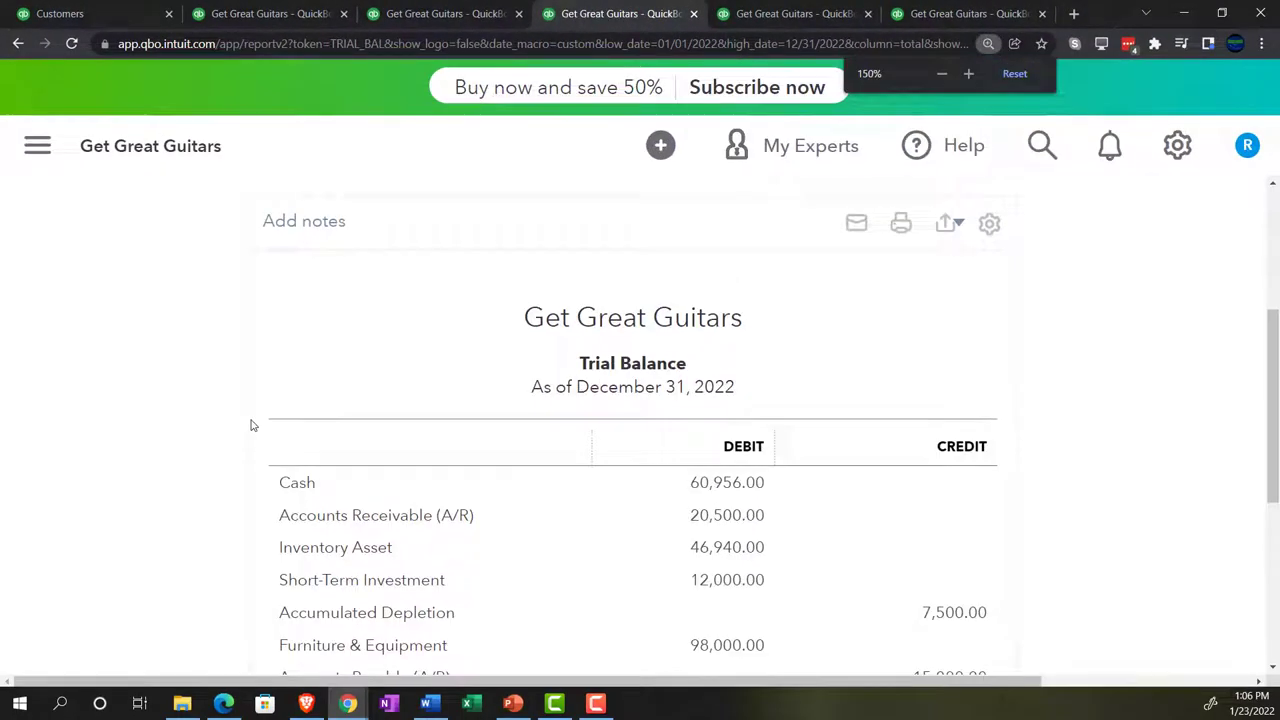
pyautogui.scroll(-1, 252, 425)
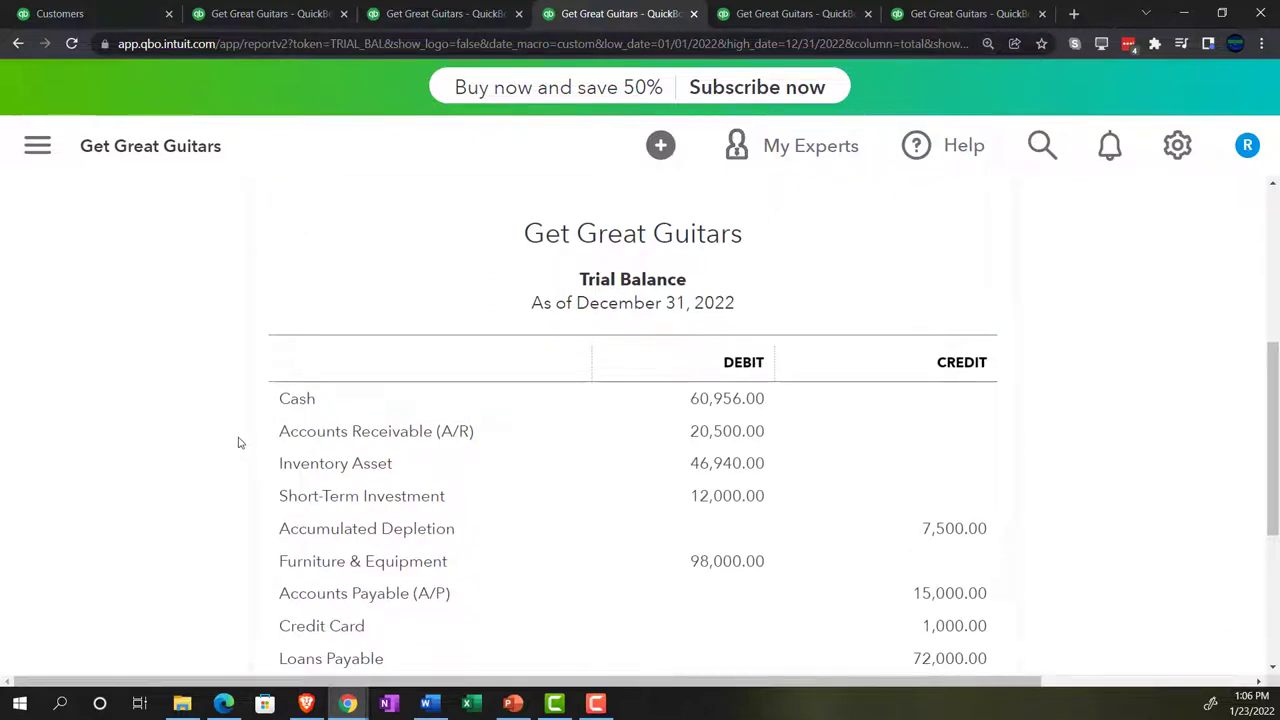
pyautogui.scroll(-1, 238, 442)
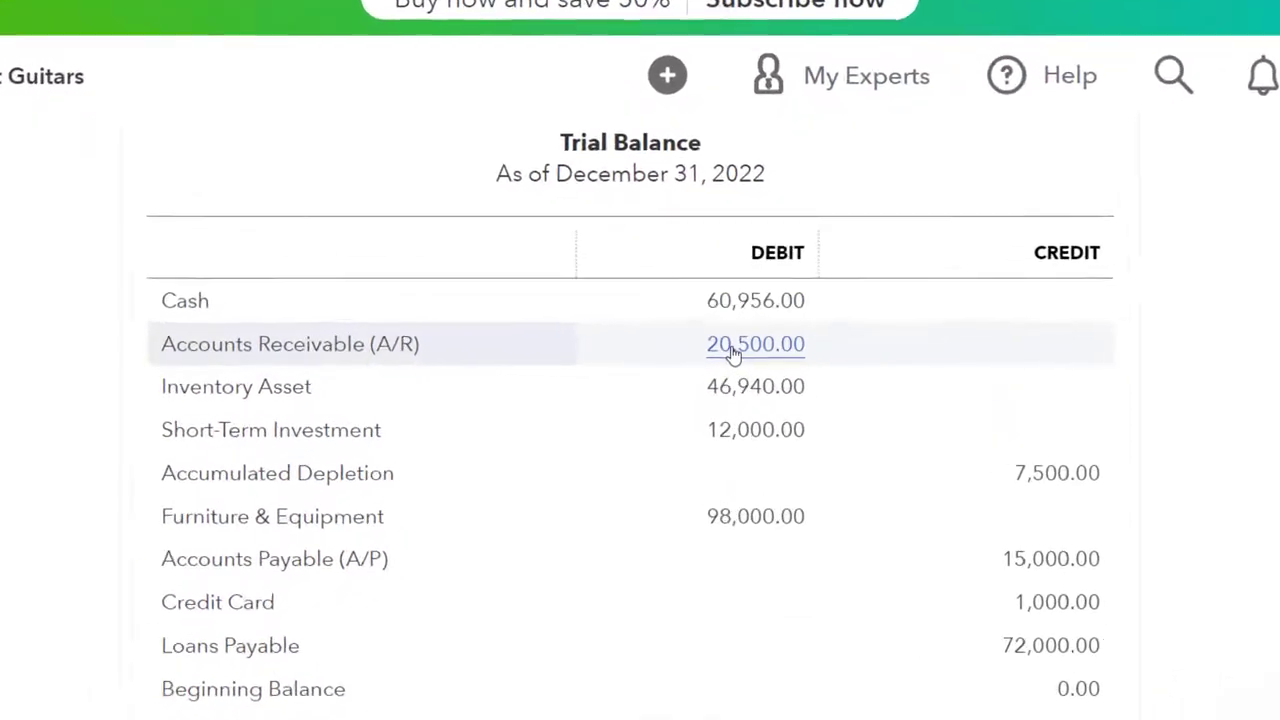
pyautogui.click(743, 352)
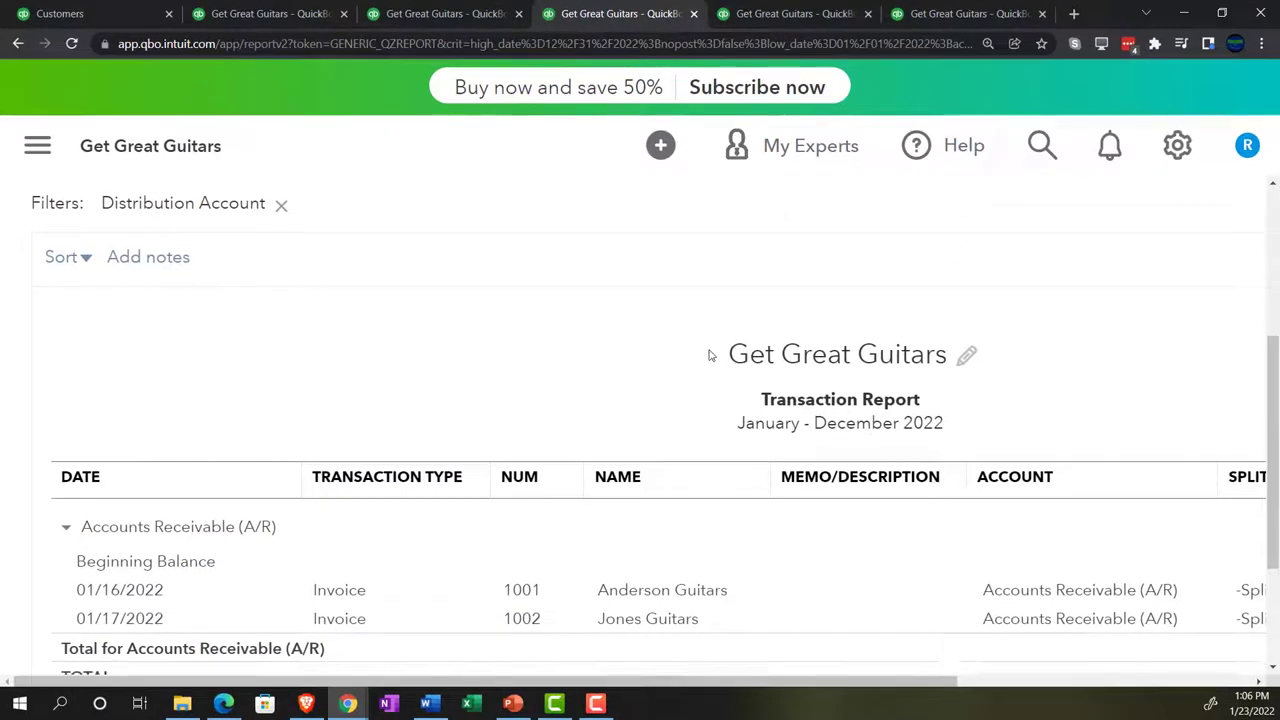
# Open the Jones Guitars invoice from the Accounts Receivable transaction report, check its sales tax and total, and close it
pyautogui.scroll(-1, 709, 355)
pyautogui.hotkey('ctrl', '-')
pyautogui.hotkey('ctrl', '-')
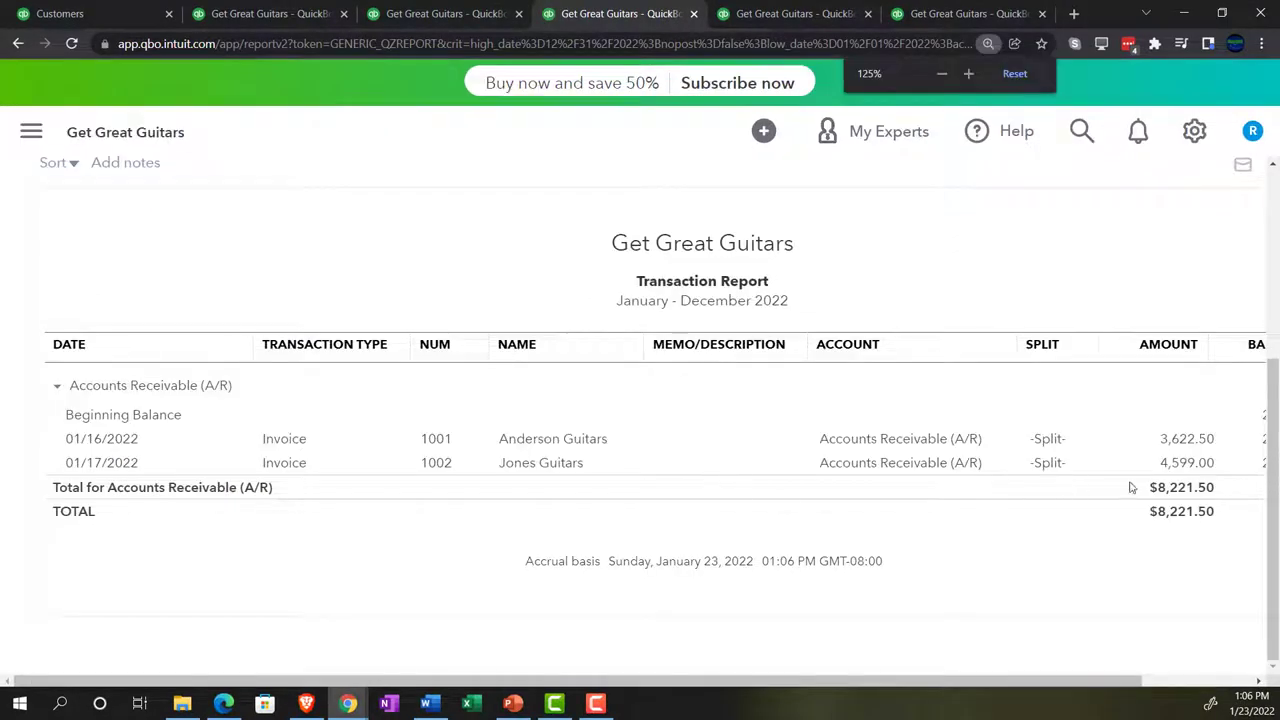
pyautogui.click(1185, 466)
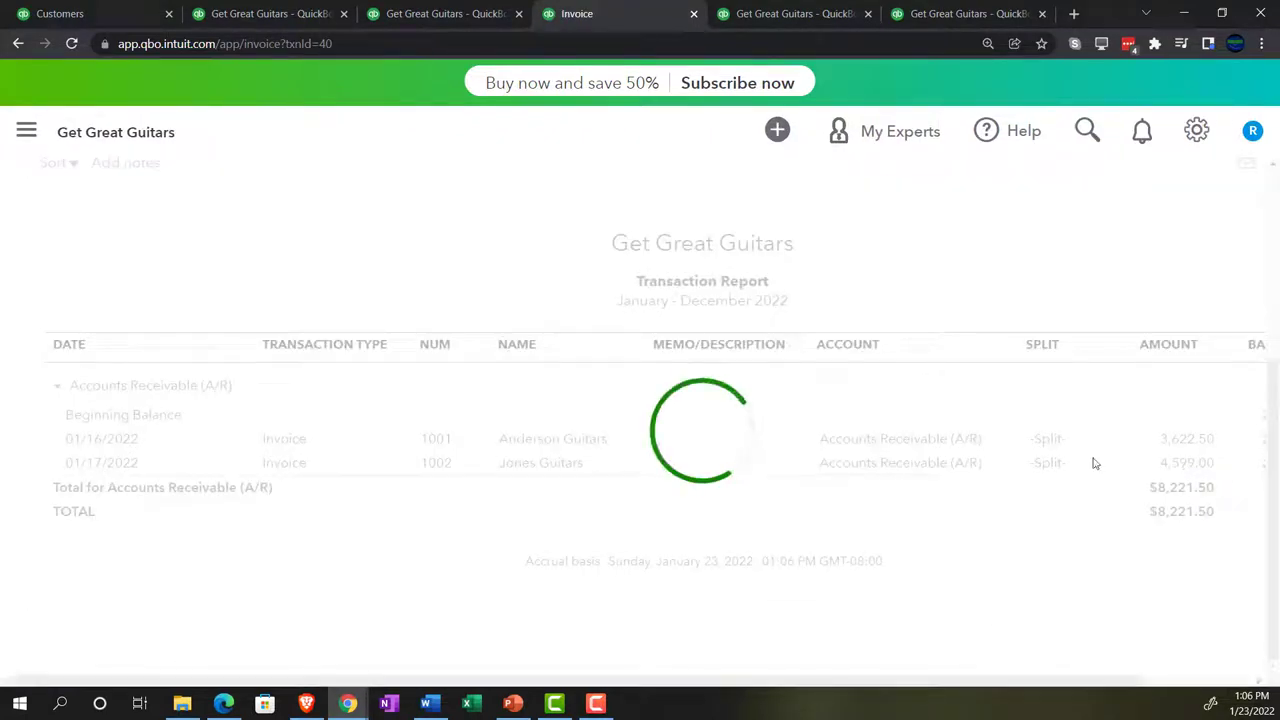
pyautogui.scroll(-4, 997, 471)
pyautogui.scroll(-1, 900, 488)
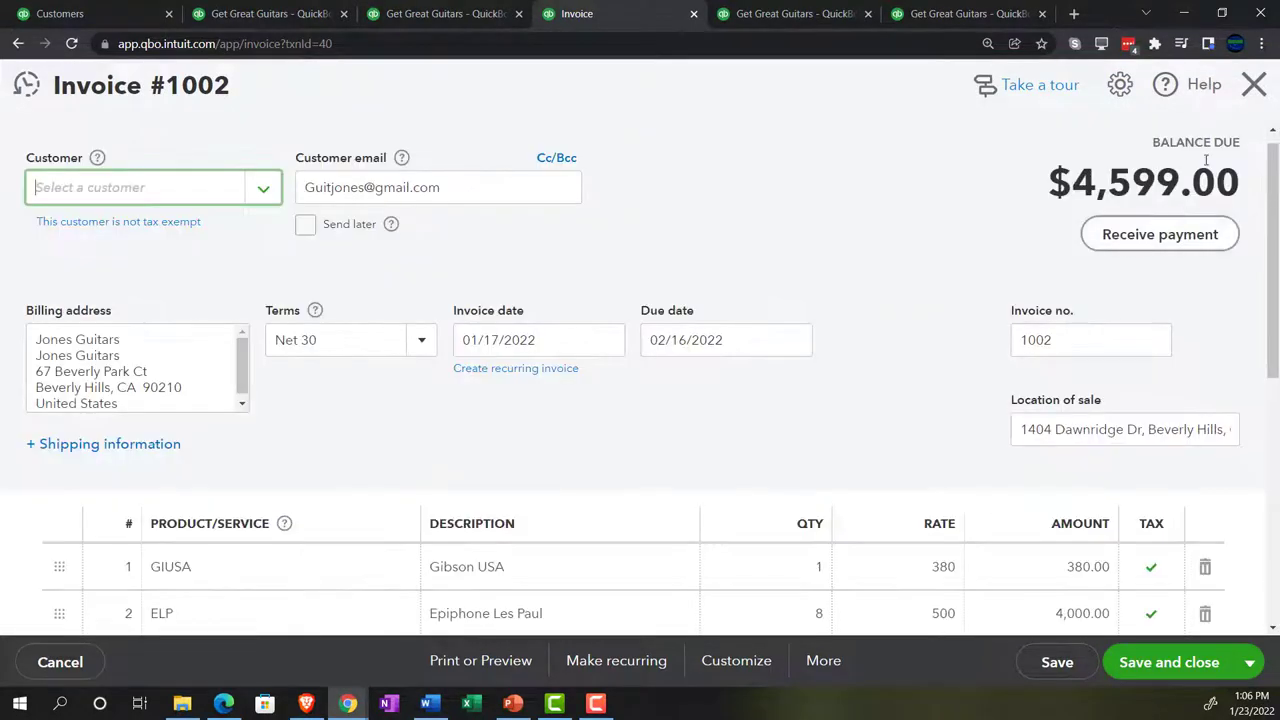
pyautogui.scroll(-3, 840, 428)
pyautogui.scroll(-2, 840, 428)
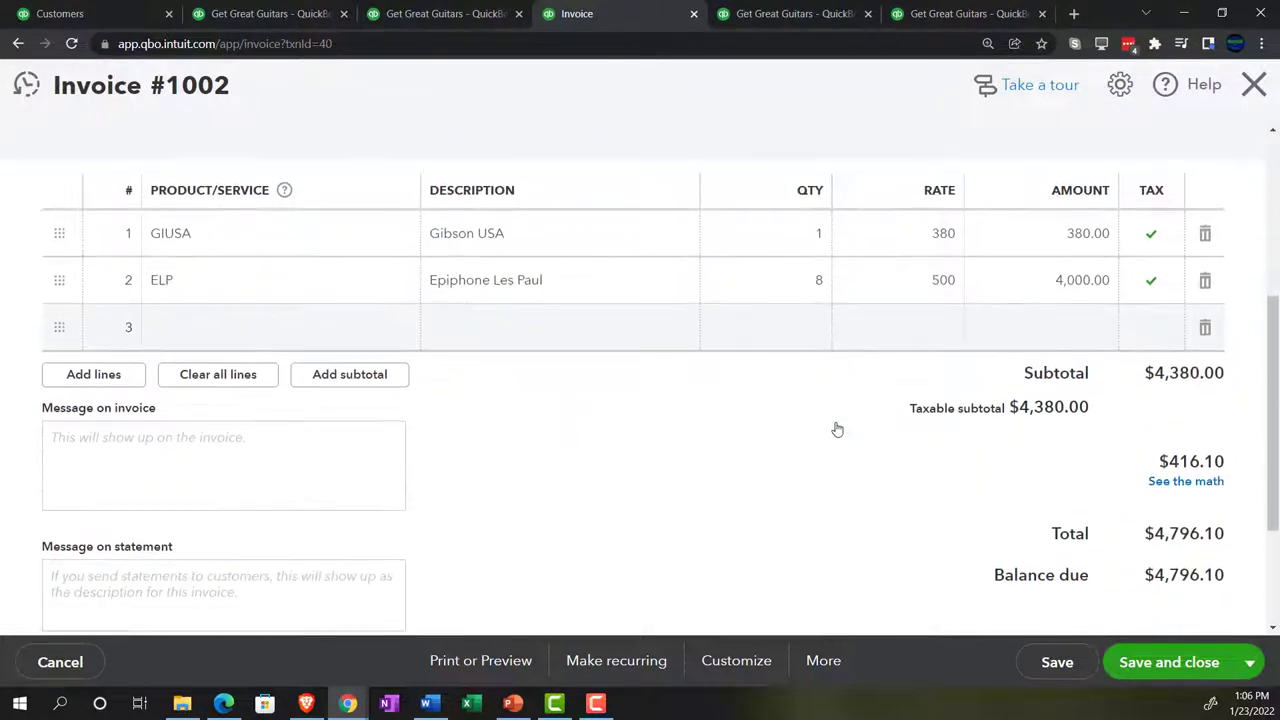
pyautogui.click(1252, 84)
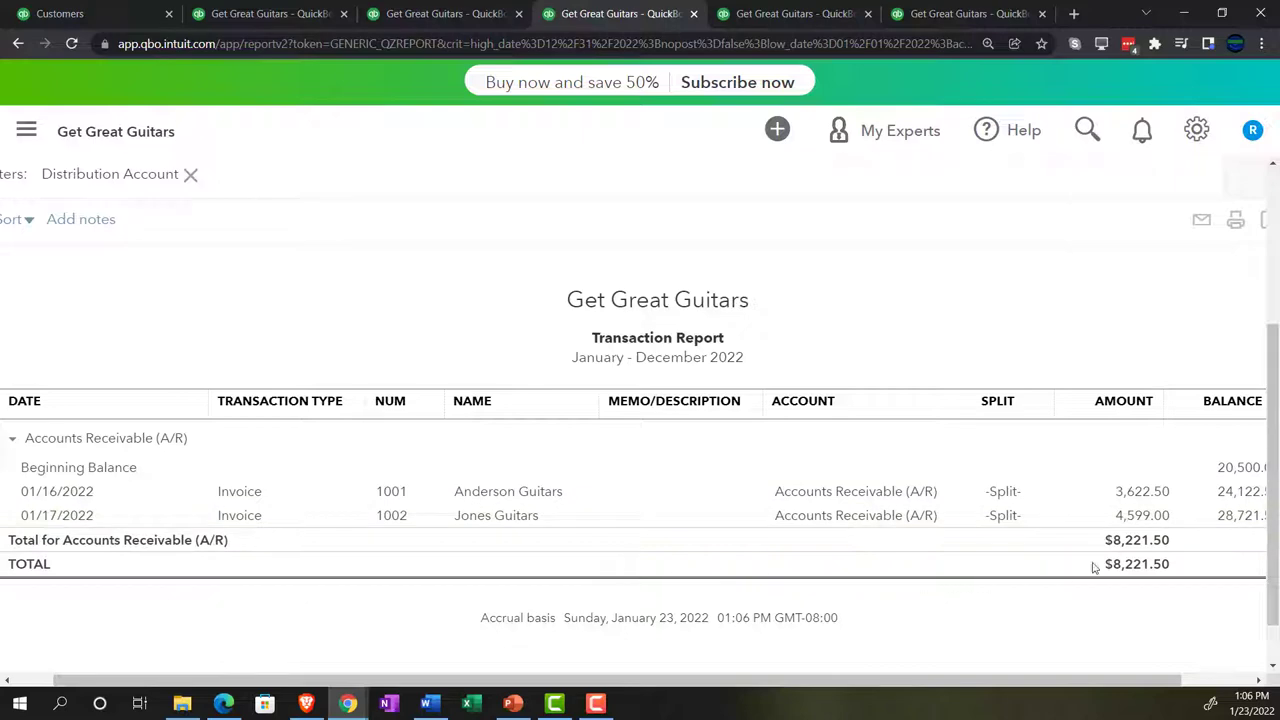
# Reopen the Jones Guitars invoice from the transaction report, recheck its sales tax and balance due, and save and close it
pyautogui.click(1145, 517)
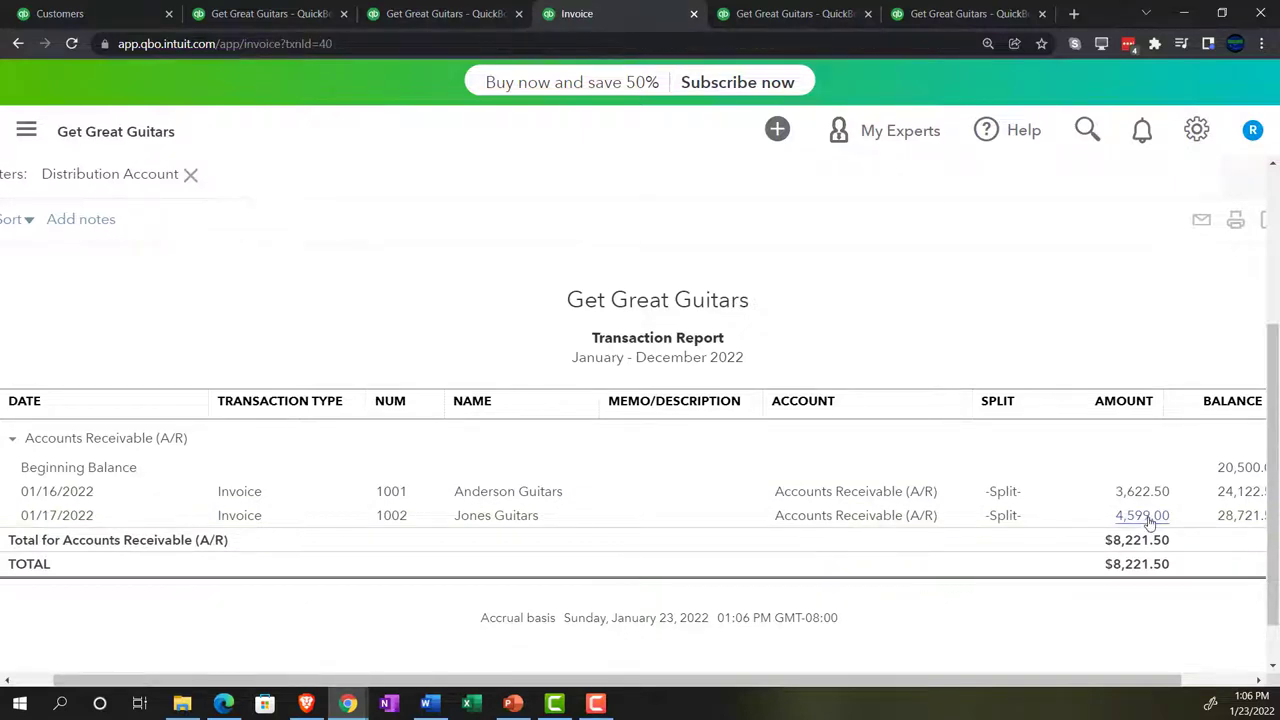
pyautogui.scroll(-3, 860, 423)
pyautogui.scroll(-4, 860, 423)
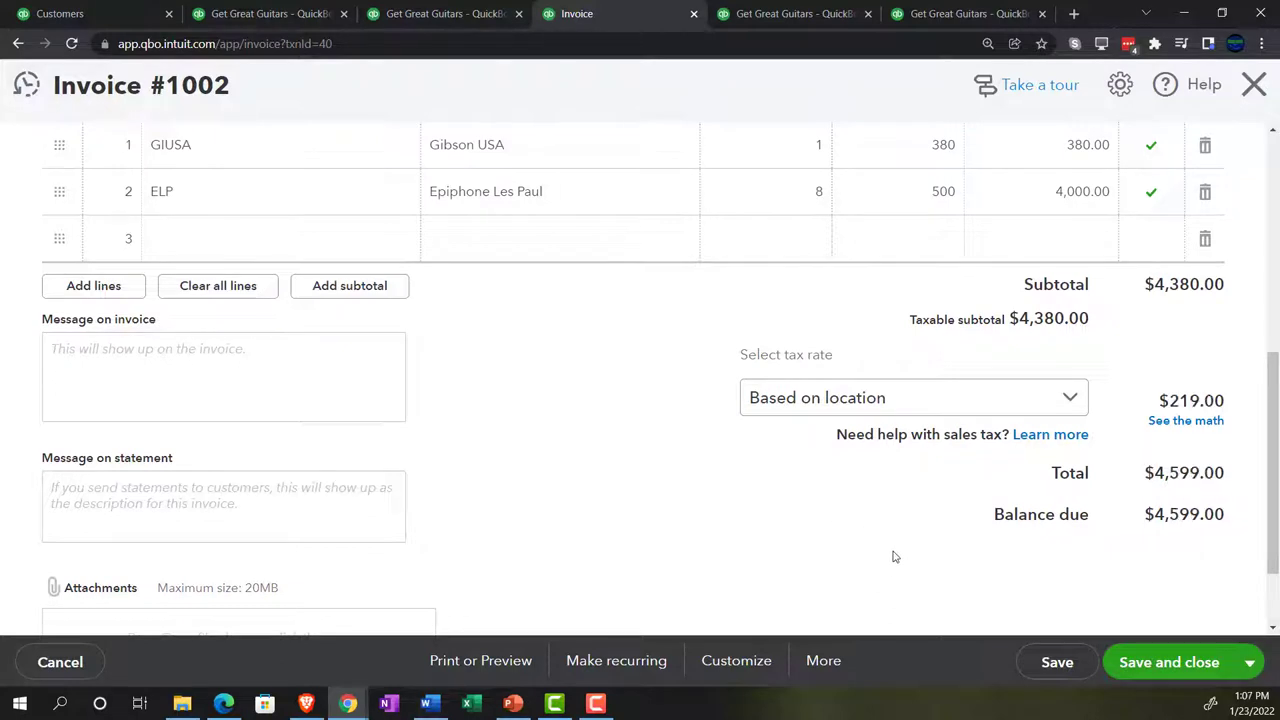
pyautogui.click(1168, 662)
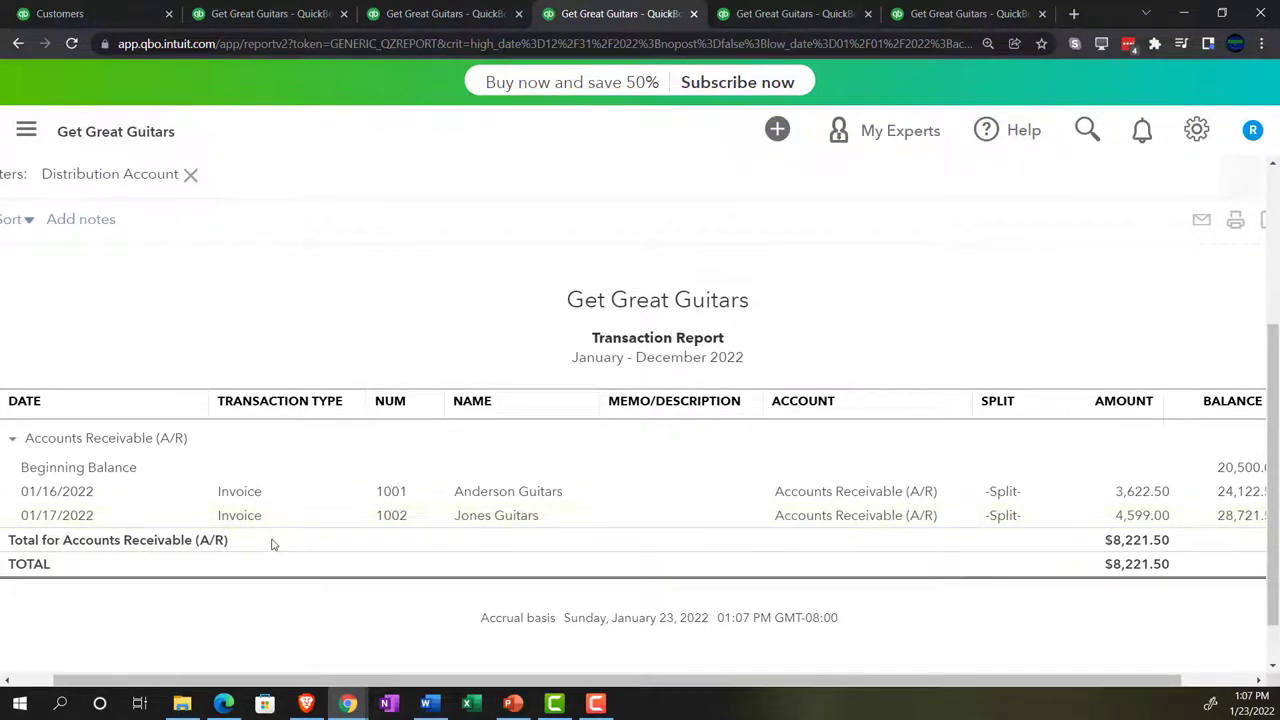
# Return to the Trial Balance and open the transaction detail behind Sales of Product Income
pyautogui.scroll(3, 110, 490)
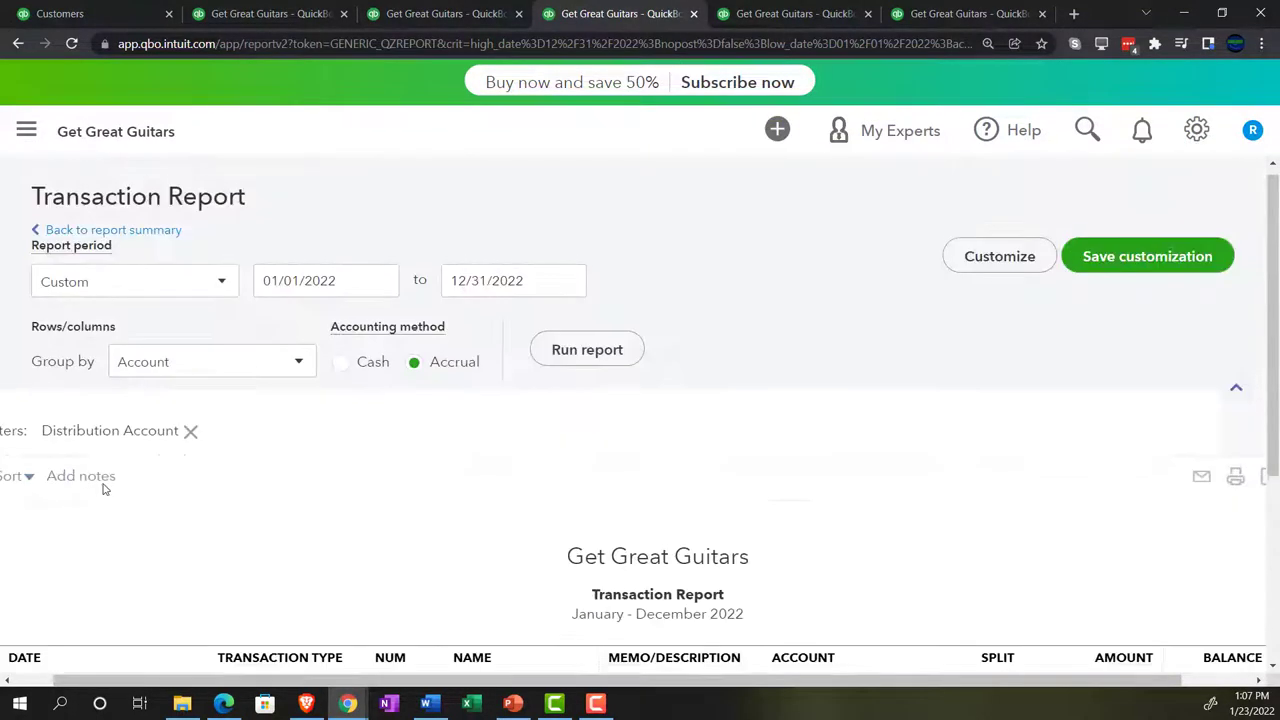
pyautogui.click(163, 243)
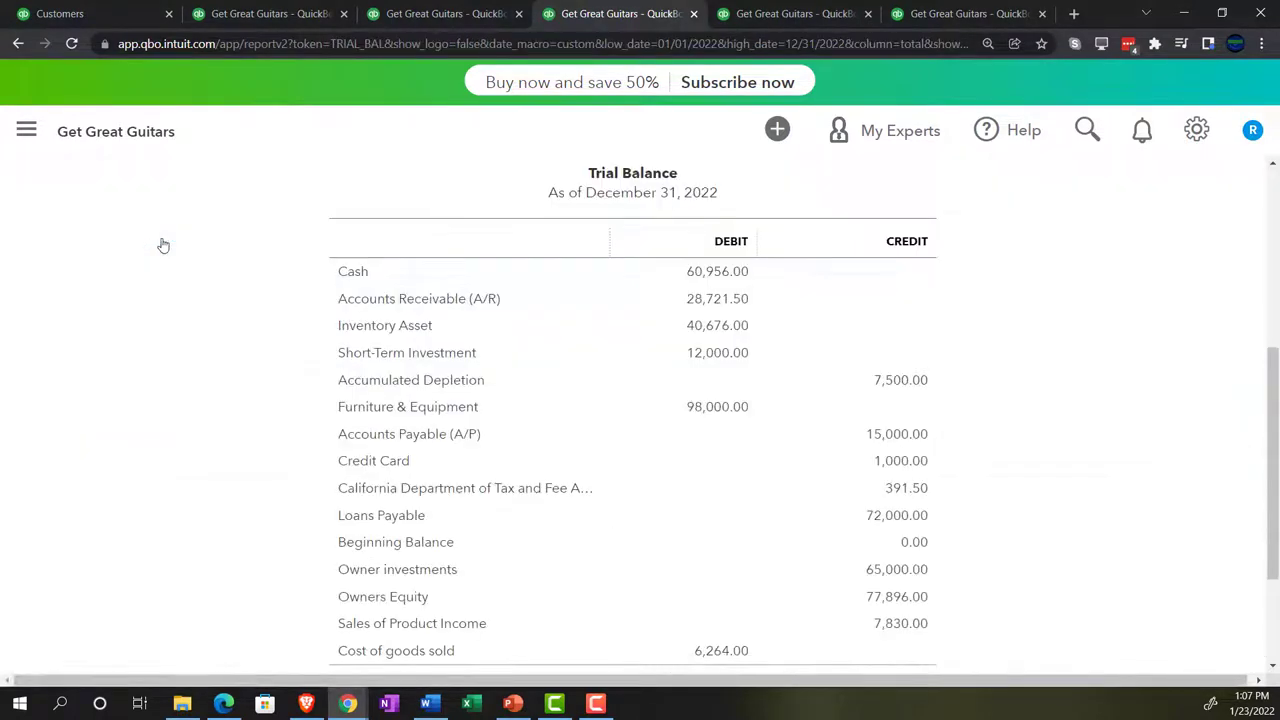
pyautogui.scroll(-2, 187, 372)
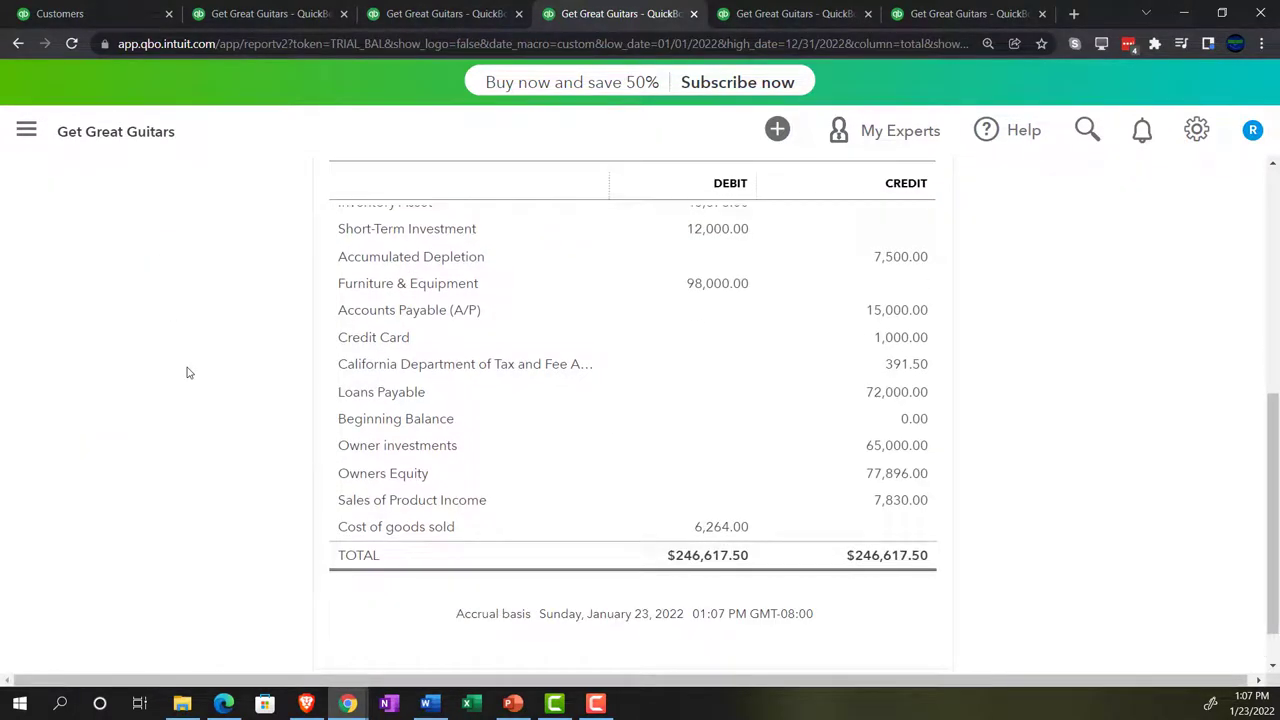
pyautogui.hotkey('ctrl', '+')
pyautogui.hotkey('ctrl', '+')
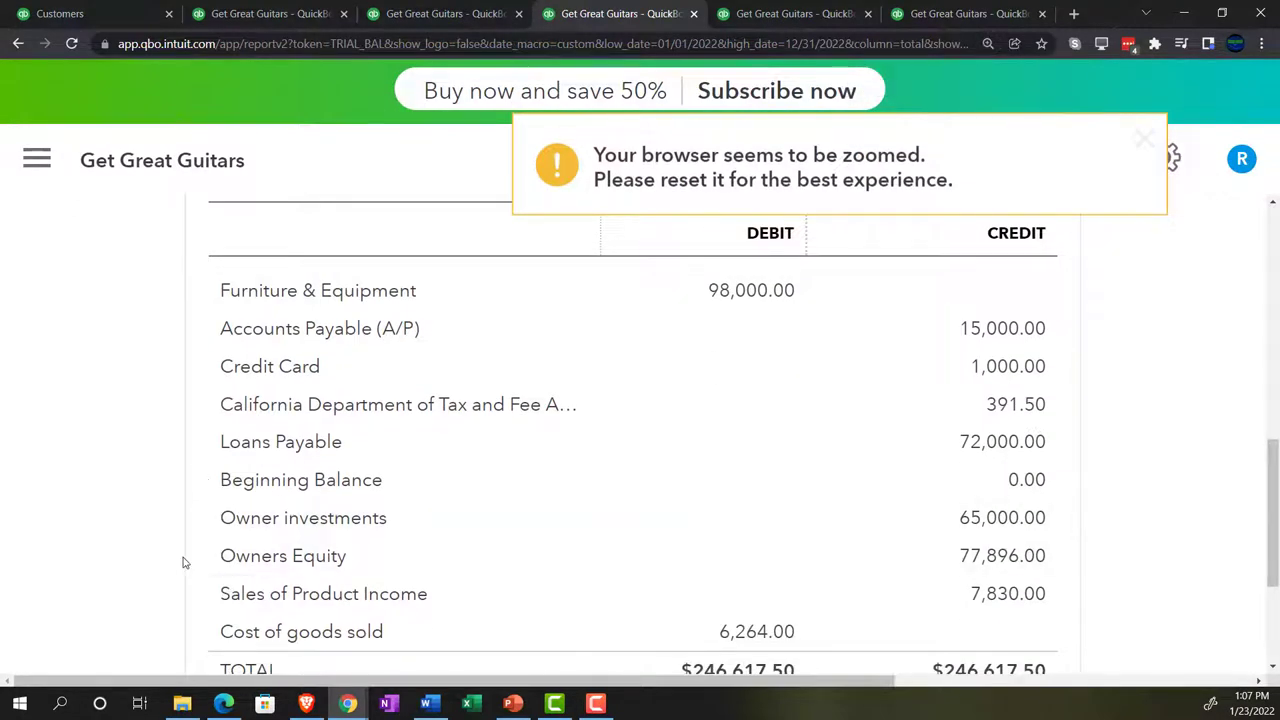
pyautogui.scroll(-1, 184, 556)
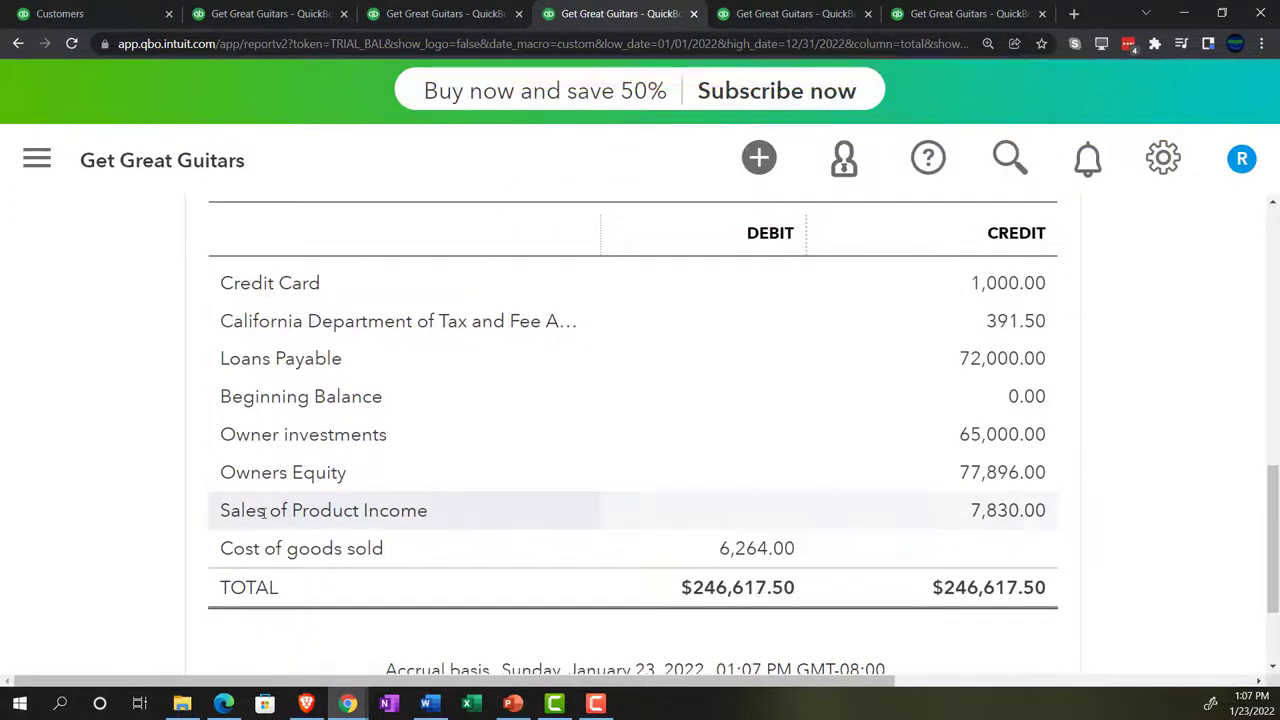
pyautogui.click(997, 516)
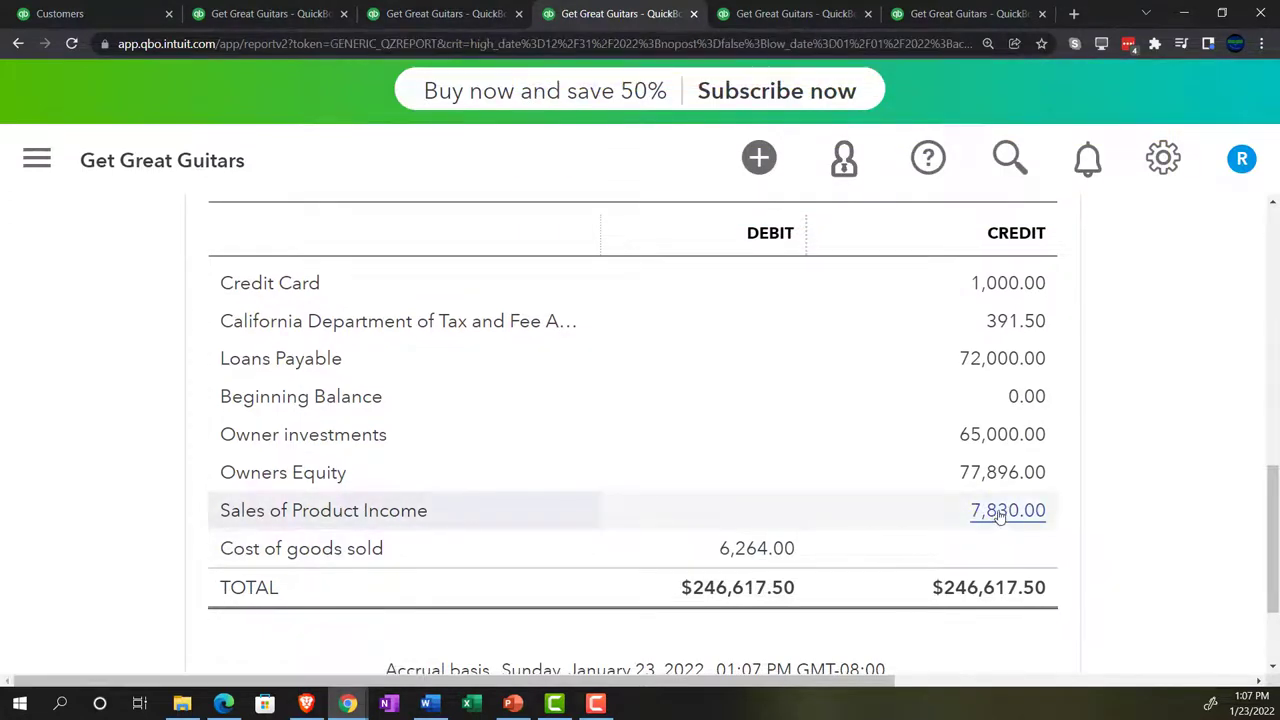
pyautogui.hotkey('ctrl', '-')
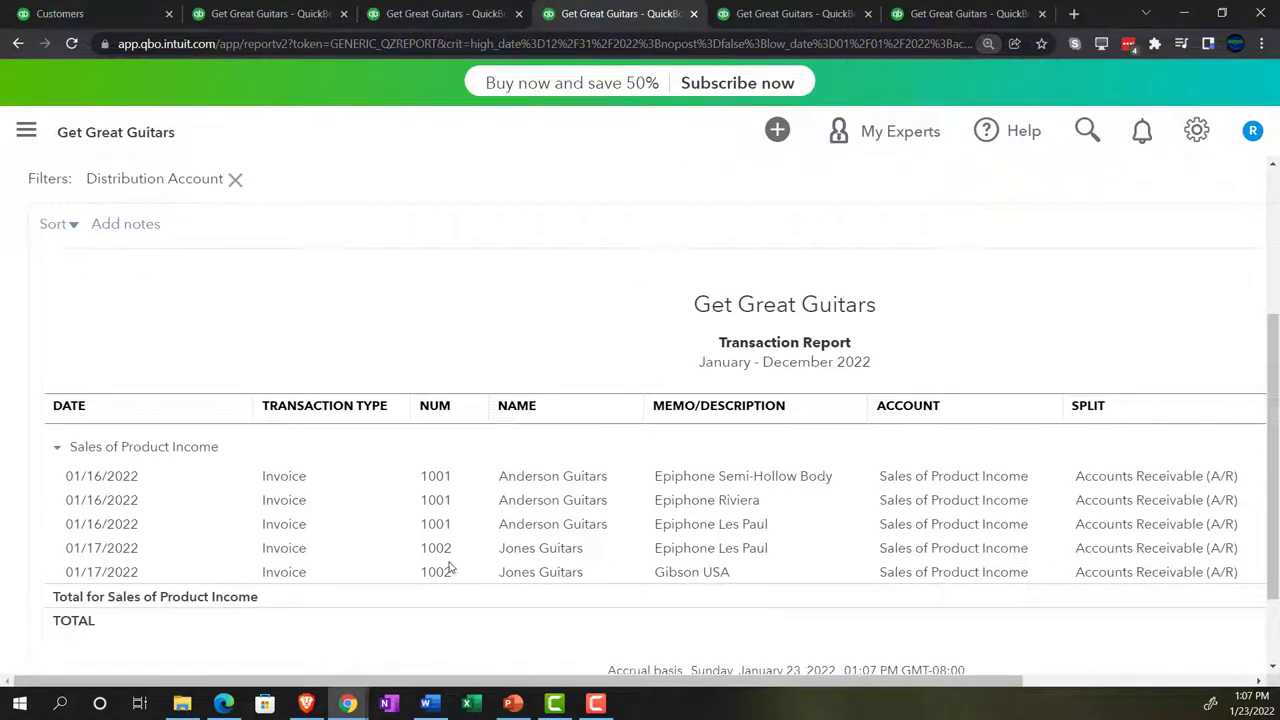
# Open the Jones Guitars invoice from its Epiphone Les Paul sales line, check the line items and subtotal, and close it
pyautogui.click(723, 553)
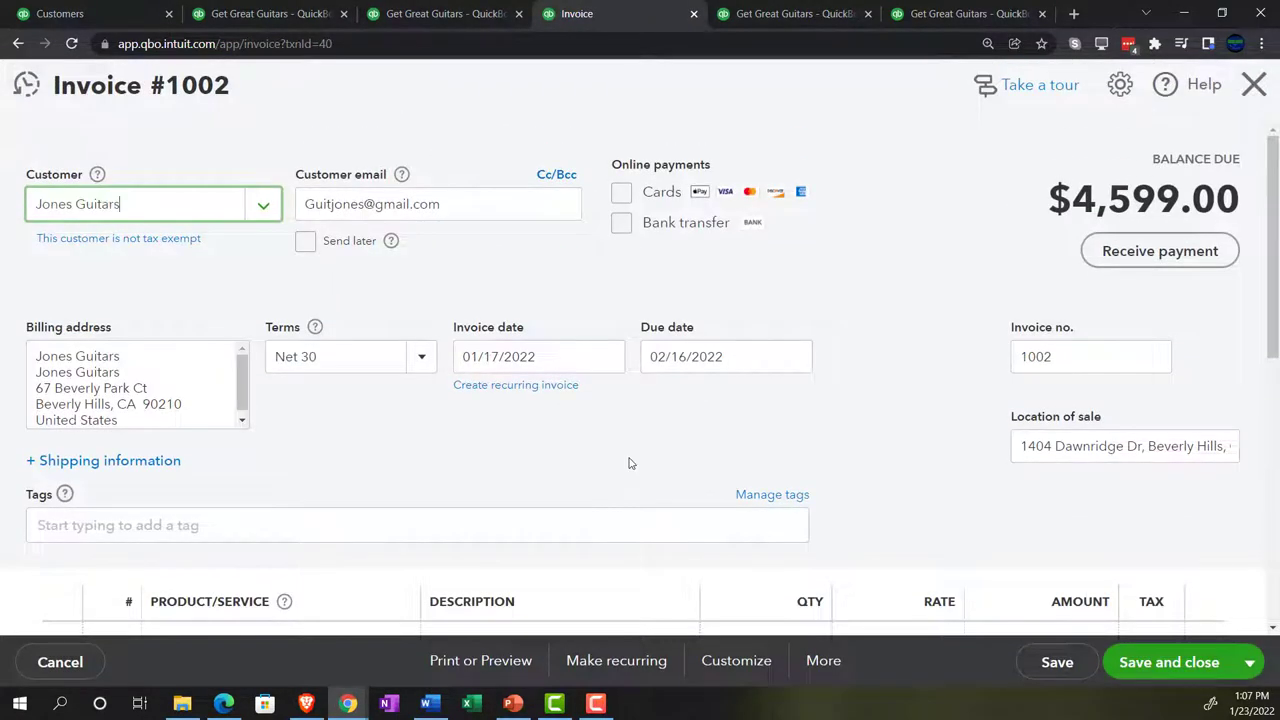
pyautogui.scroll(-4, 629, 463)
pyautogui.scroll(-1, 629, 463)
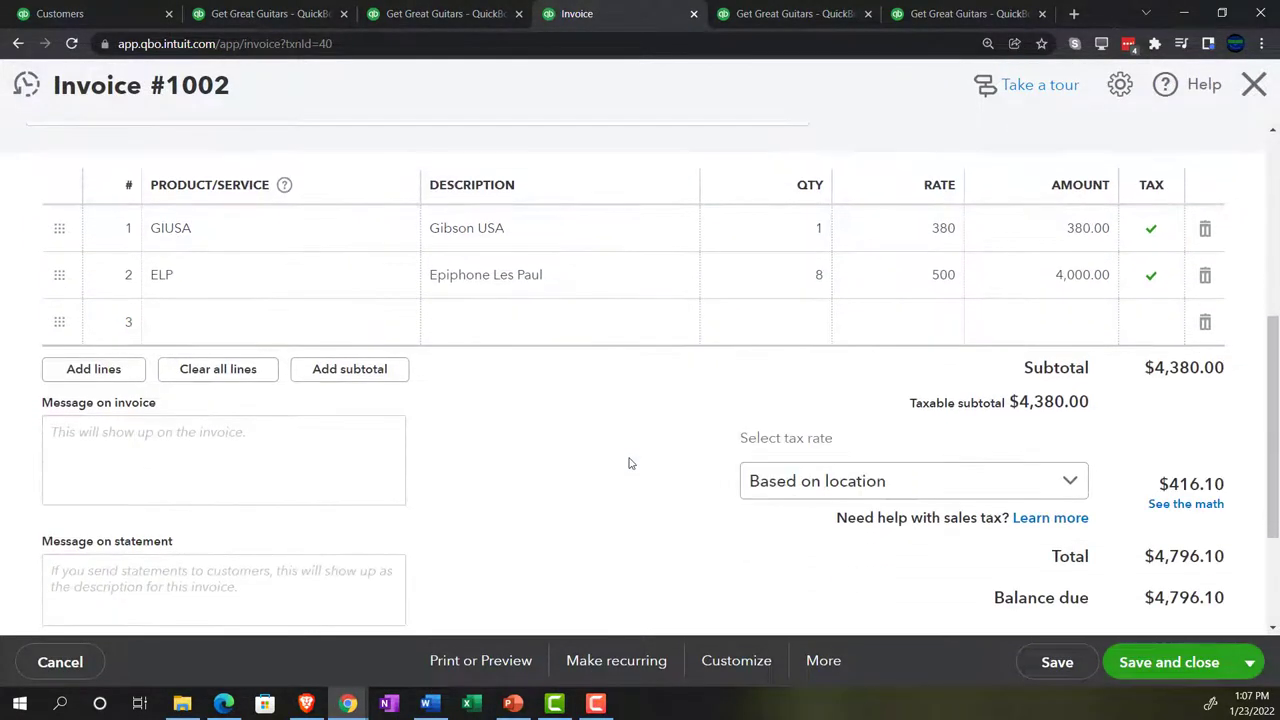
pyautogui.scroll(-1, 629, 463)
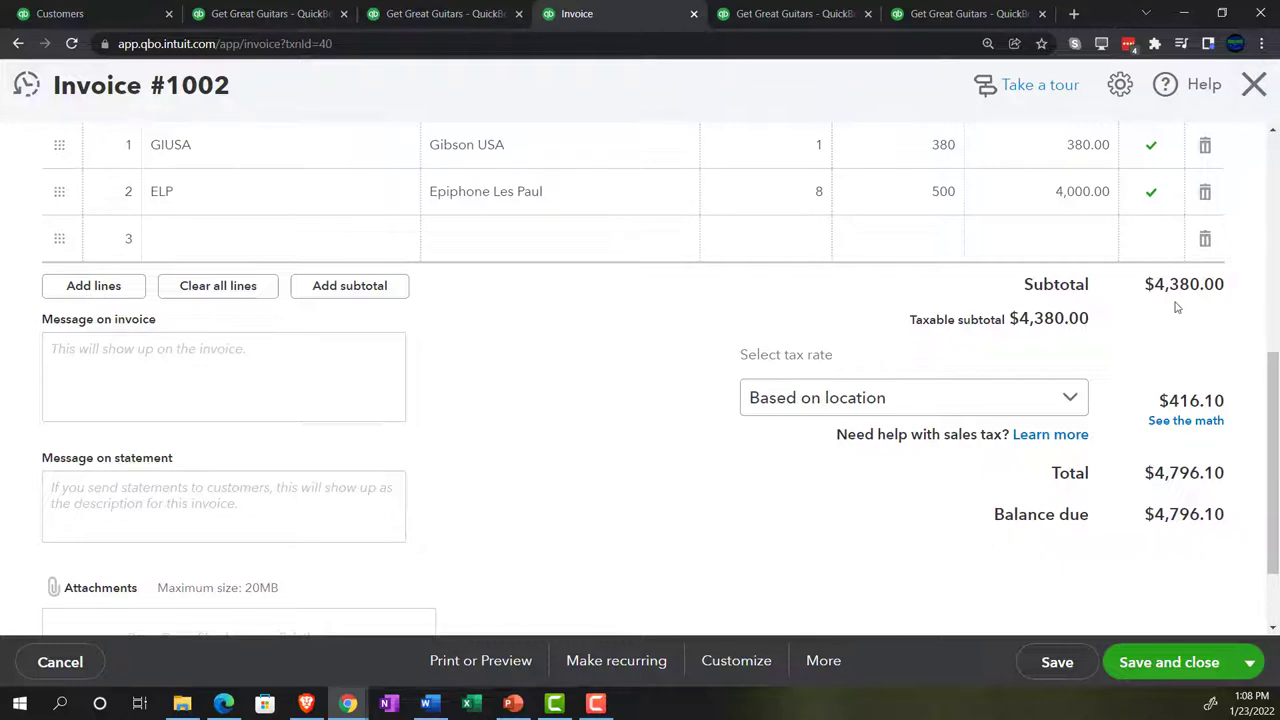
pyautogui.click(1254, 85)
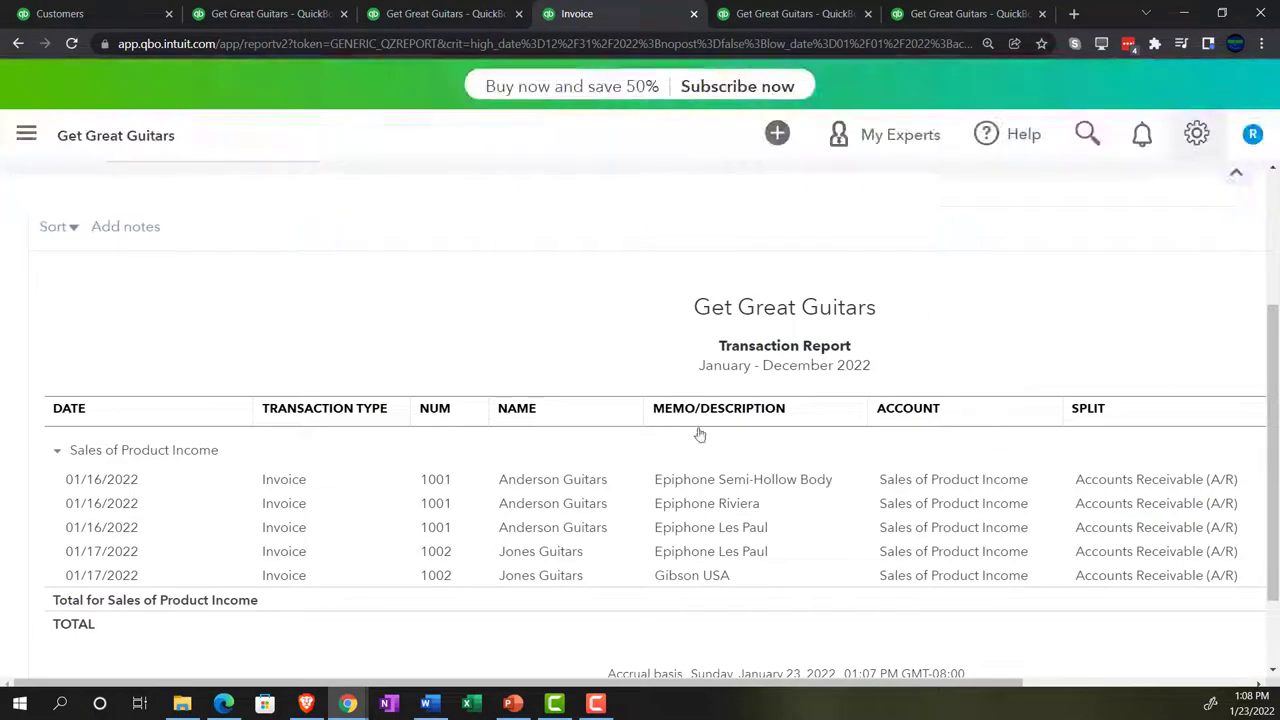
pyautogui.scroll(-1, 729, 666)
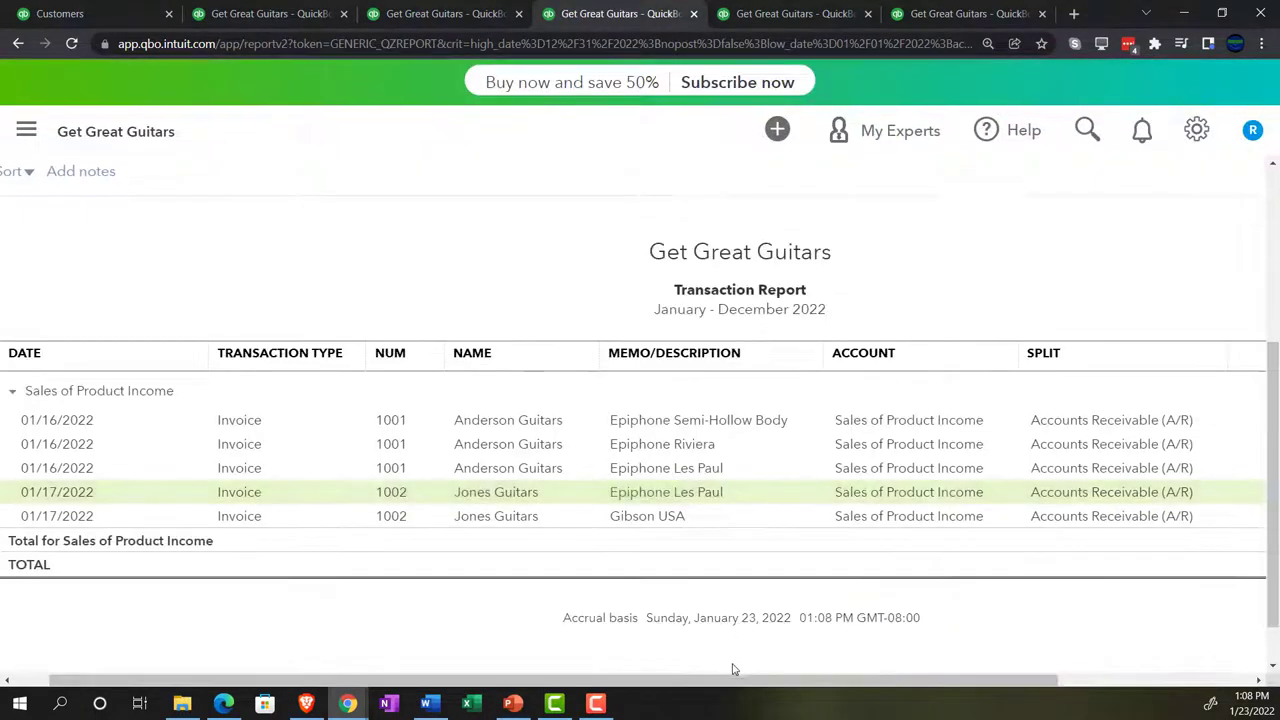
pyautogui.moveTo(740, 683); pyautogui.dragTo(691, 690)
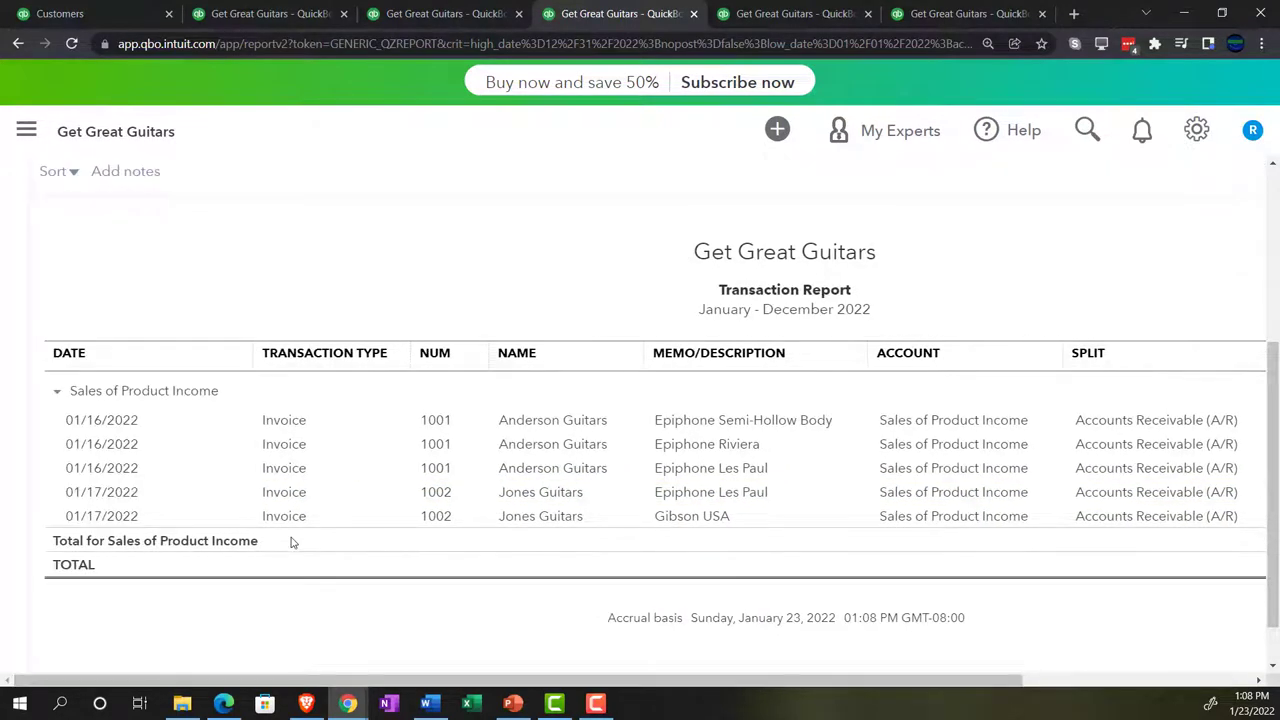
# Go back to the Trial Balance and open the transaction detail behind California Department of Tax and Fee Administration Payable, including the tax amounts
pyautogui.scroll(3, 231, 480)
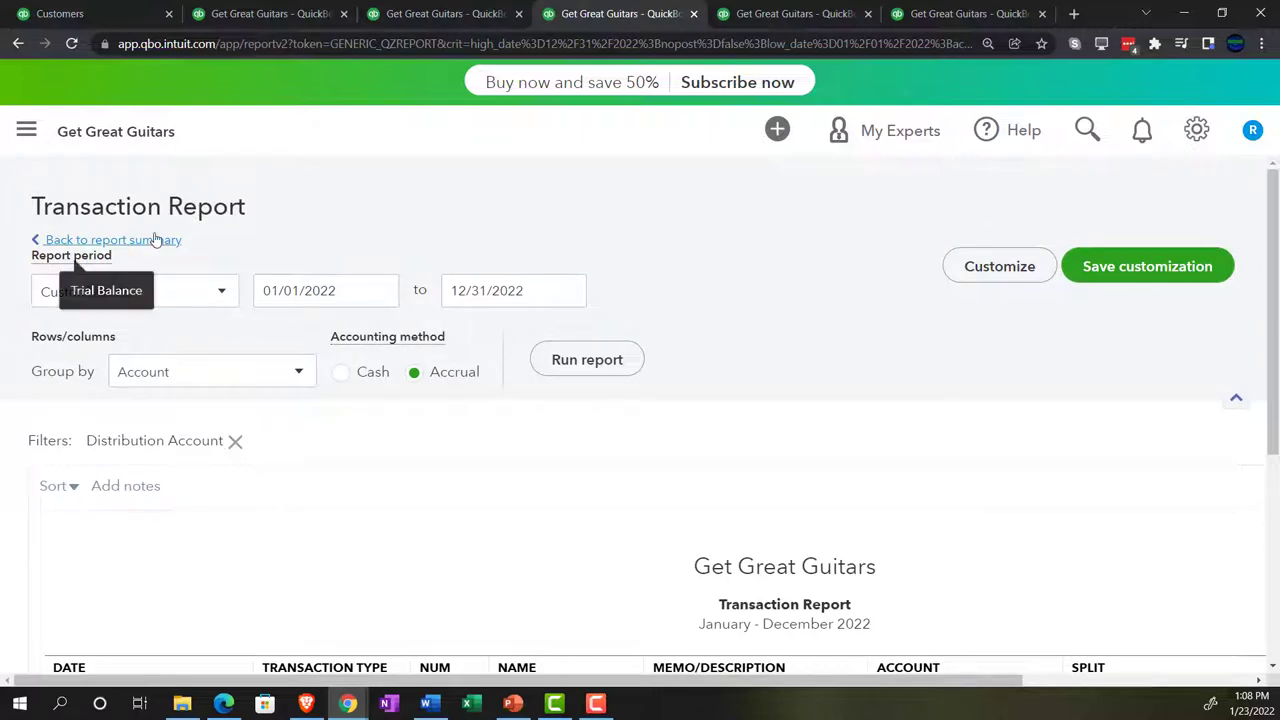
pyautogui.click(155, 240)
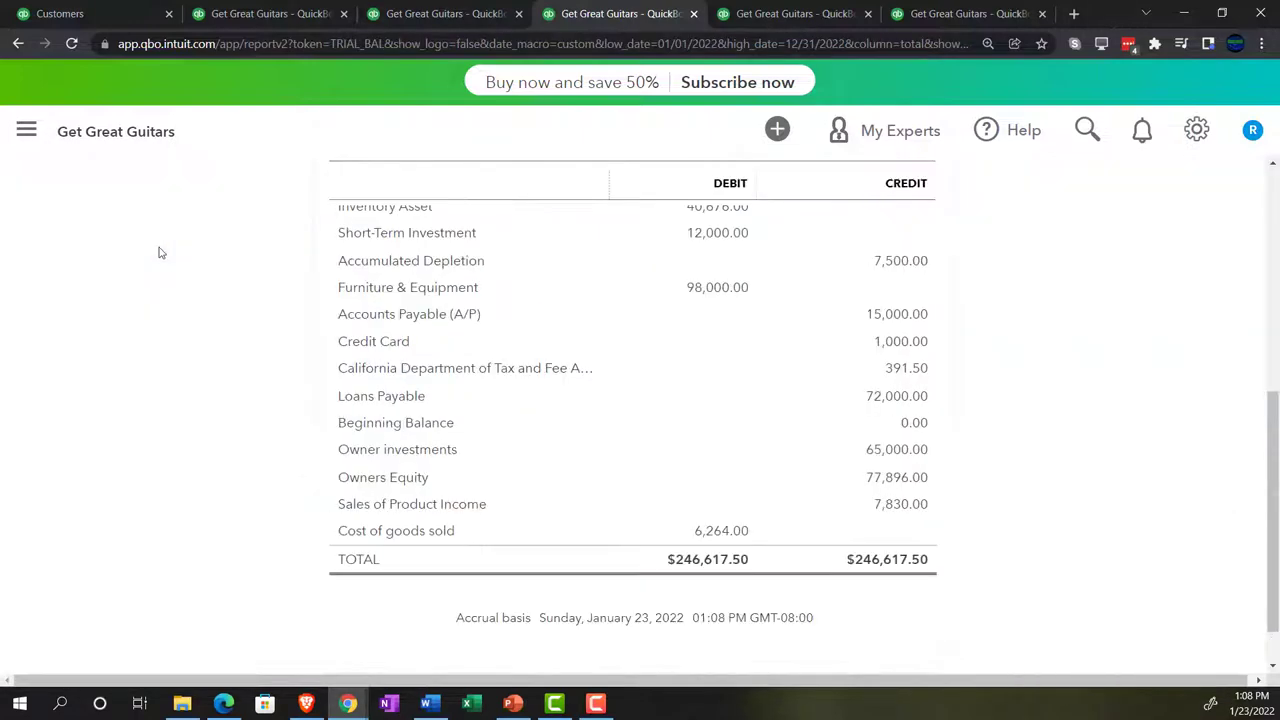
pyautogui.hotkey('ctrl', '+')
pyautogui.hotkey('ctrl', '+')
pyautogui.hotkey('ctrl', '+')
pyautogui.hotkey('ctrl', '+')
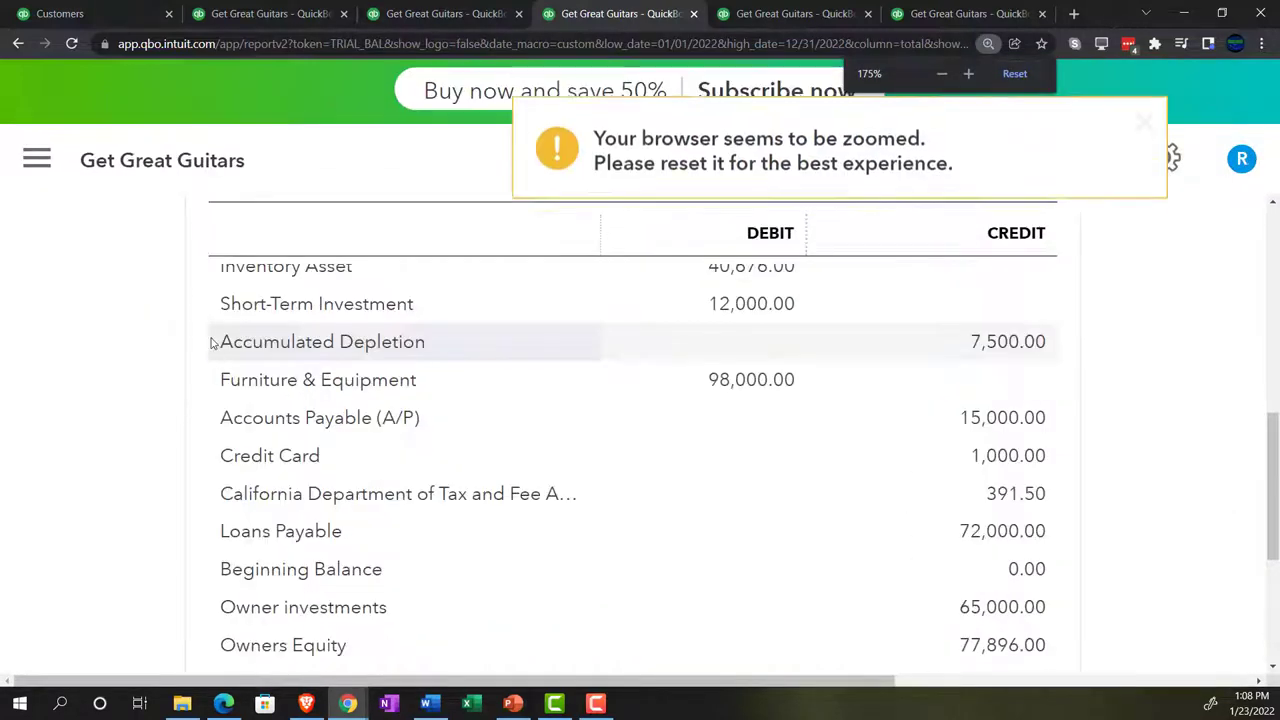
pyautogui.scroll(1, 171, 375)
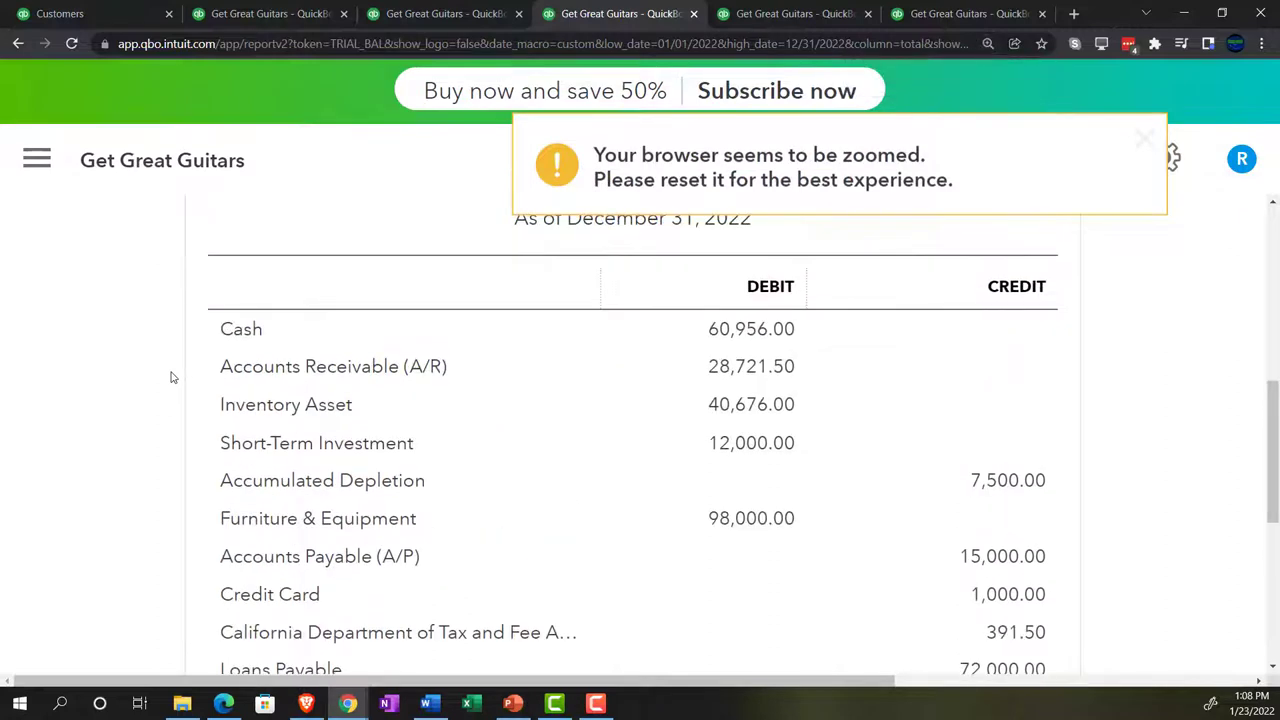
pyautogui.scroll(-1, 171, 377)
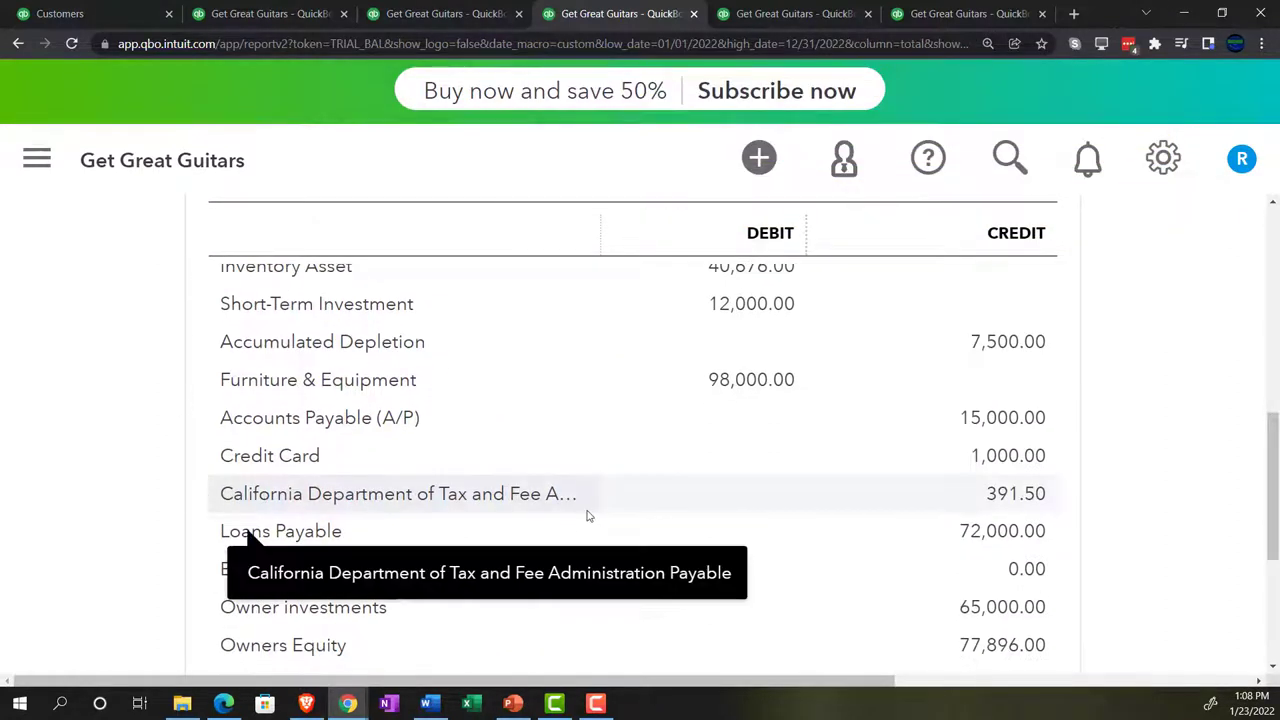
pyautogui.click(1012, 500)
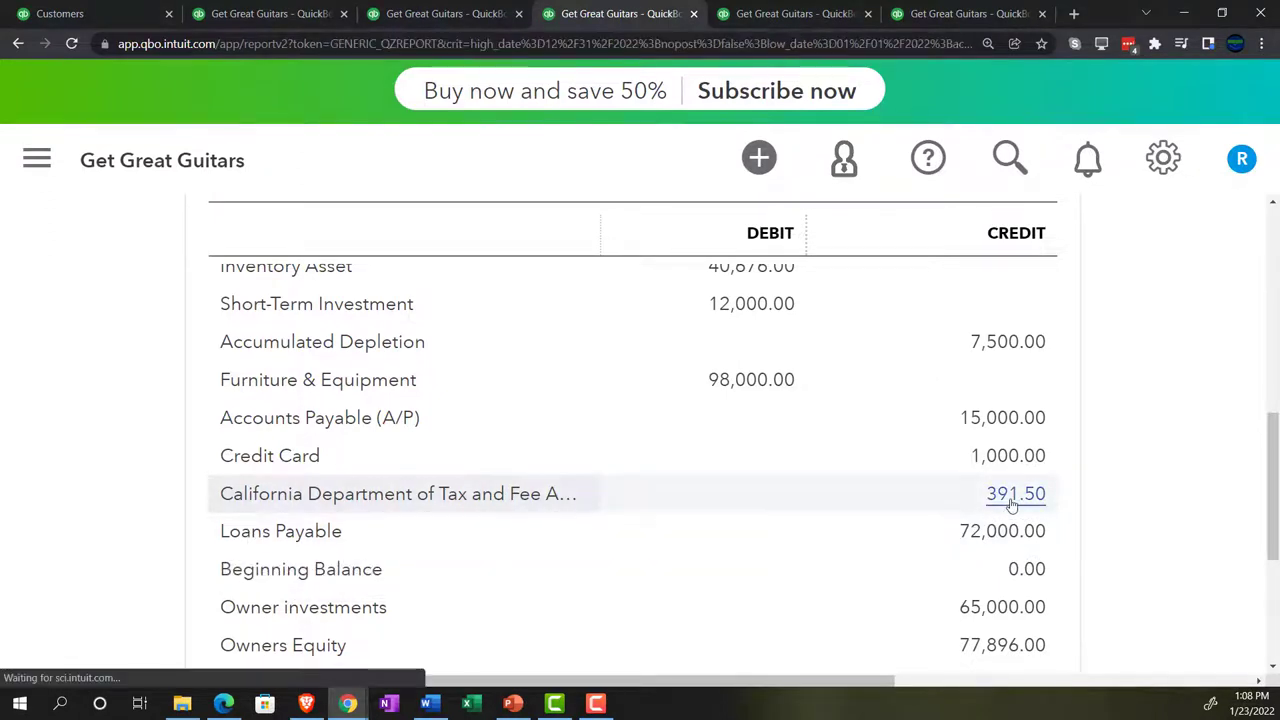
pyautogui.scroll(-2, 1012, 505)
pyautogui.moveTo(688, 682); pyautogui.dragTo(1088, 688)
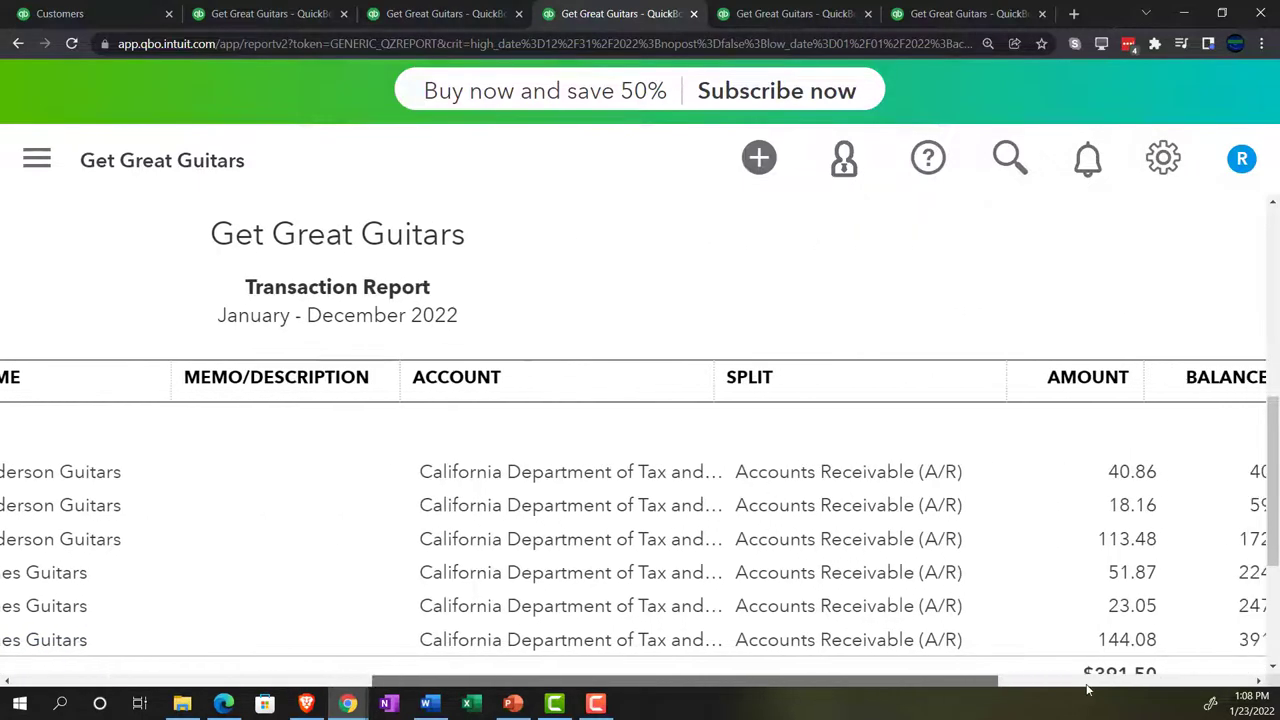
# Open the Jones Guitars invoice from the sales tax payable detail and display its sales tax calculation by product
pyautogui.click(1130, 576)
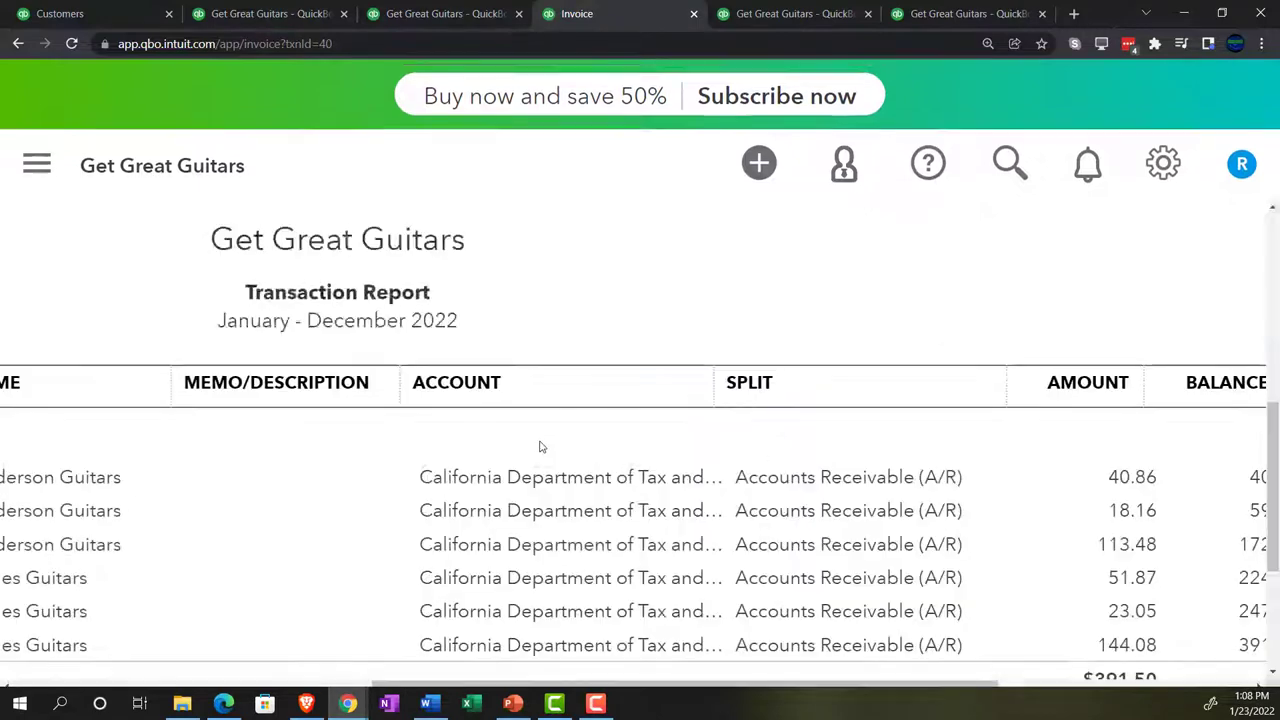
pyautogui.hotkey('ctrl', '+')
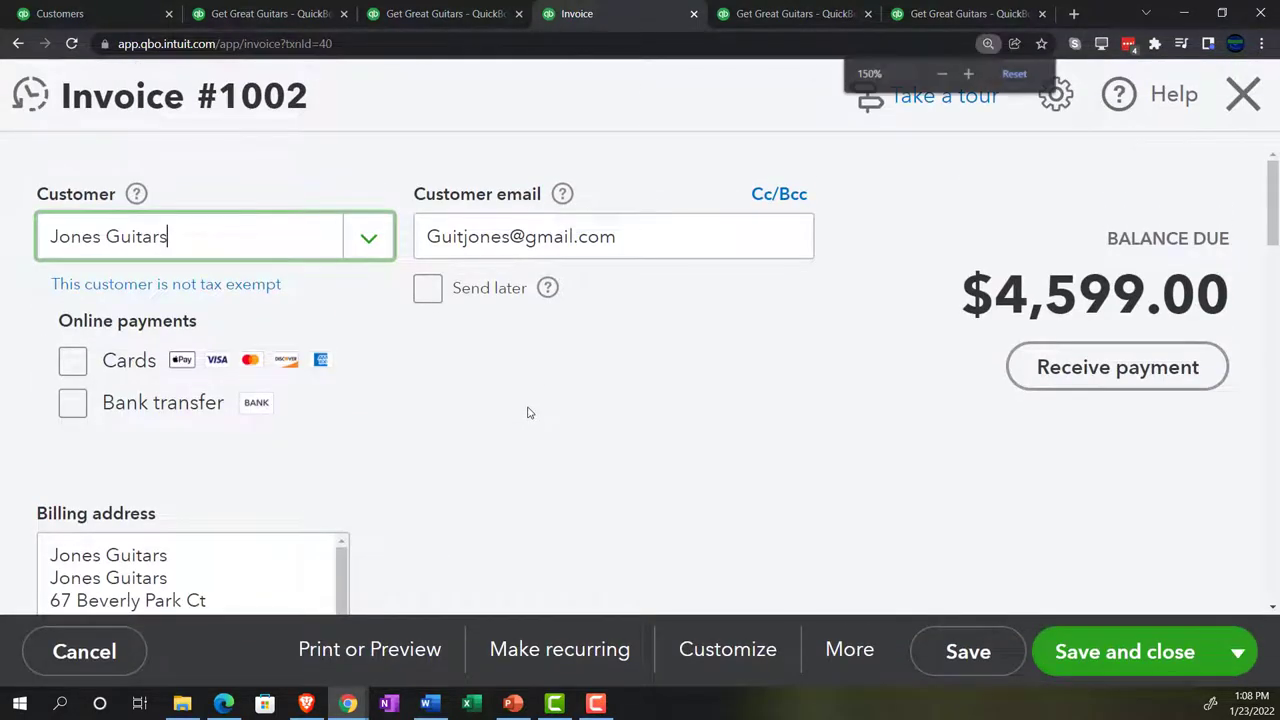
pyautogui.hotkey('ctrl', '-')
pyautogui.hotkey('ctrl', '-')
pyautogui.hotkey('ctrl', '-')
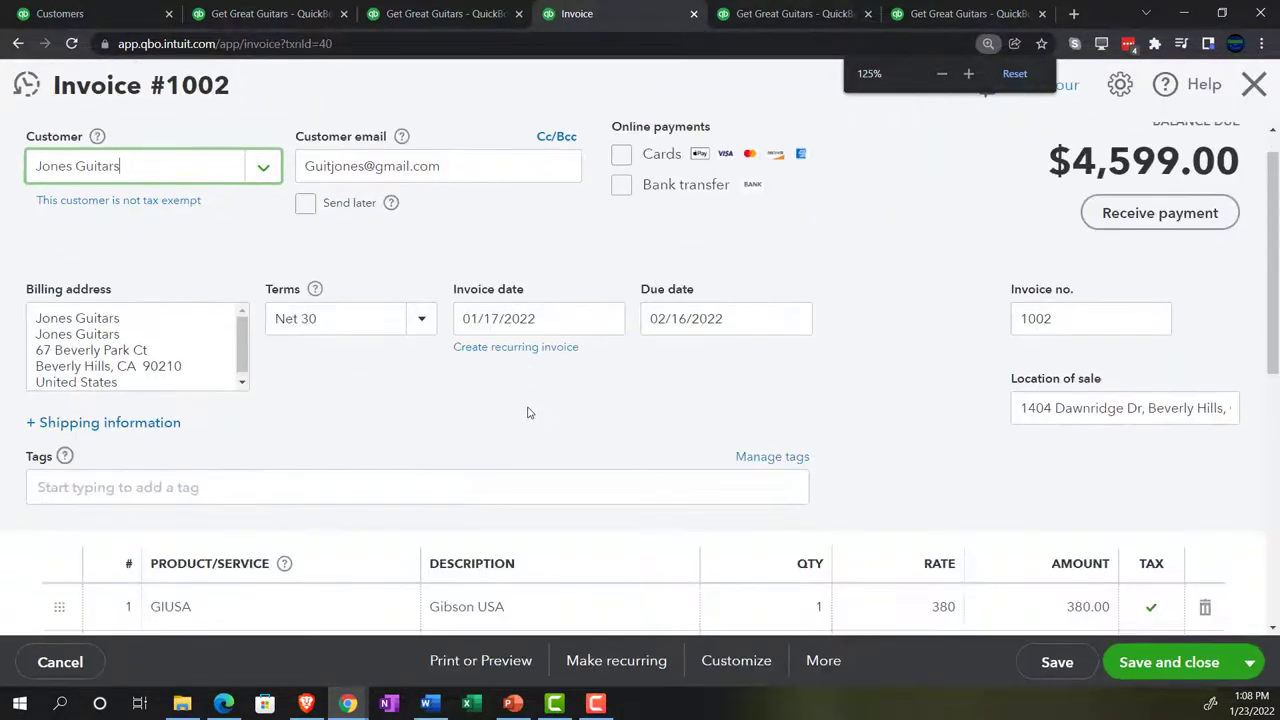
pyautogui.scroll(-5, 530, 413)
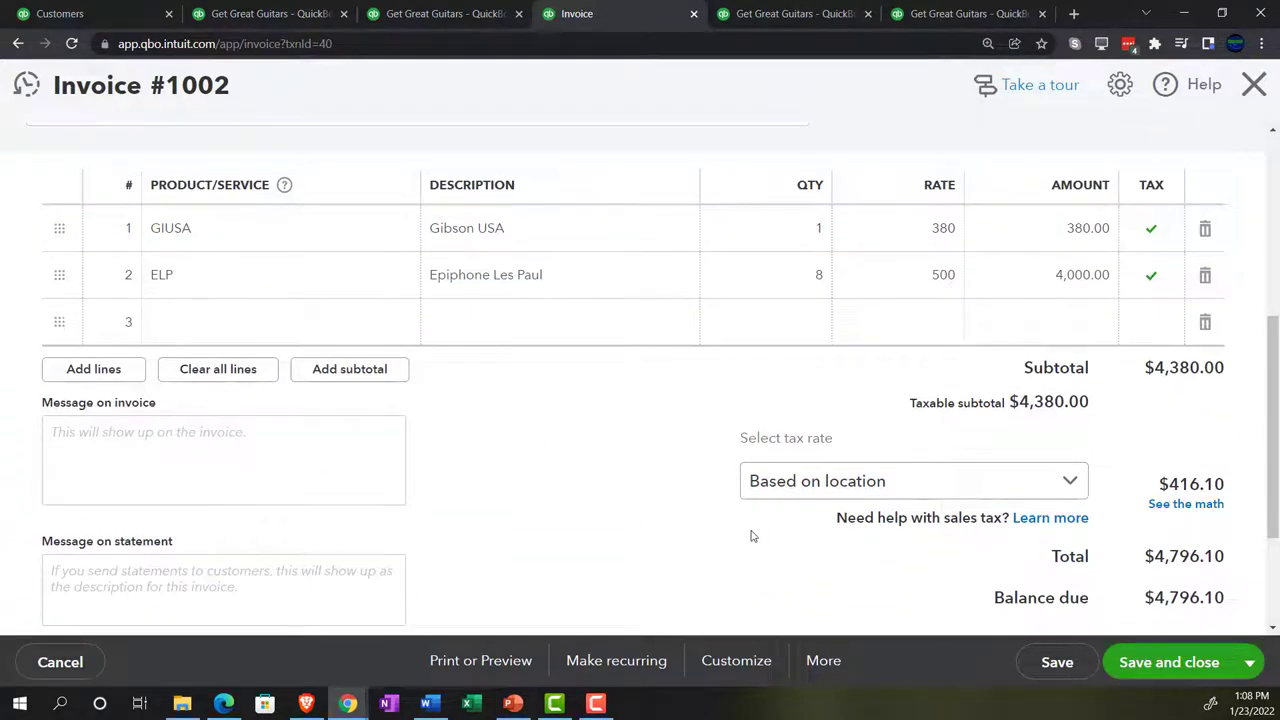
pyautogui.click(1177, 505)
pyautogui.scroll(-4, 1003, 457)
pyautogui.scroll(-2, 993, 458)
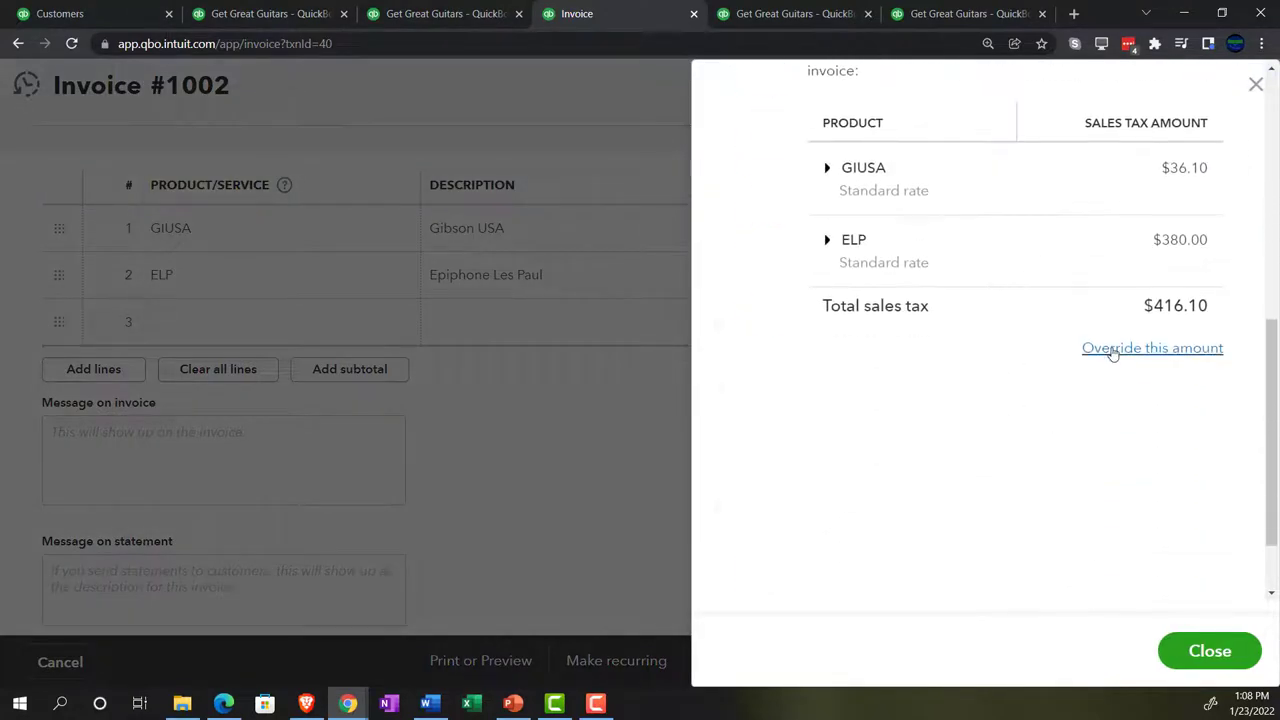
# Override the invoice's sales tax at a 5% rate with the reason Other, check the total, and close the invoice without saving
pyautogui.click(1108, 351)
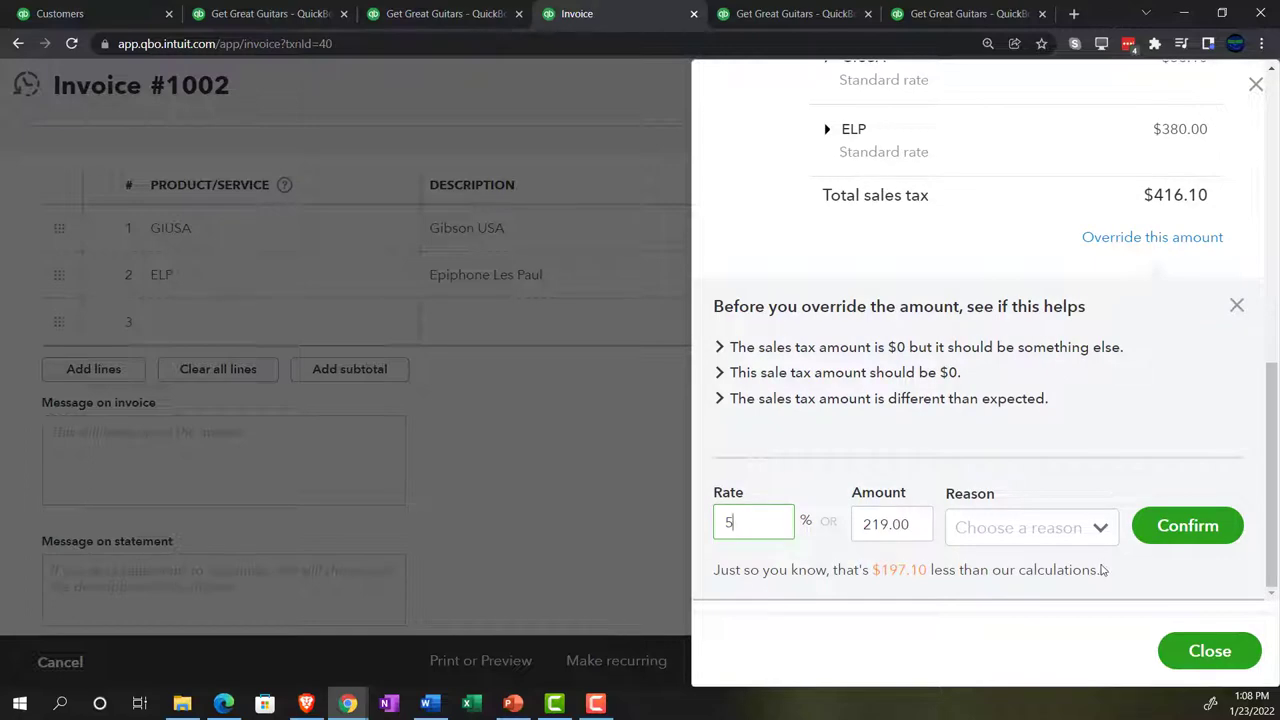
pyautogui.click(1030, 527)
pyautogui.click(1060, 264)
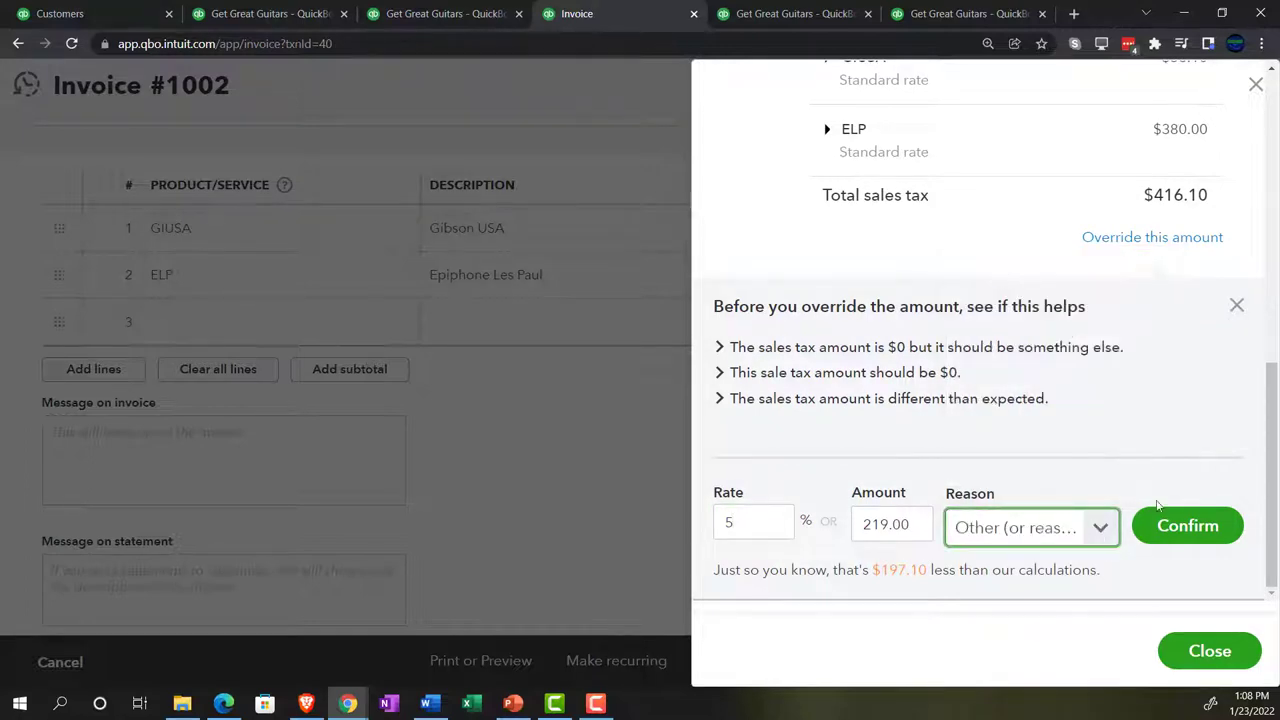
pyautogui.click(1186, 526)
pyautogui.click(1210, 651)
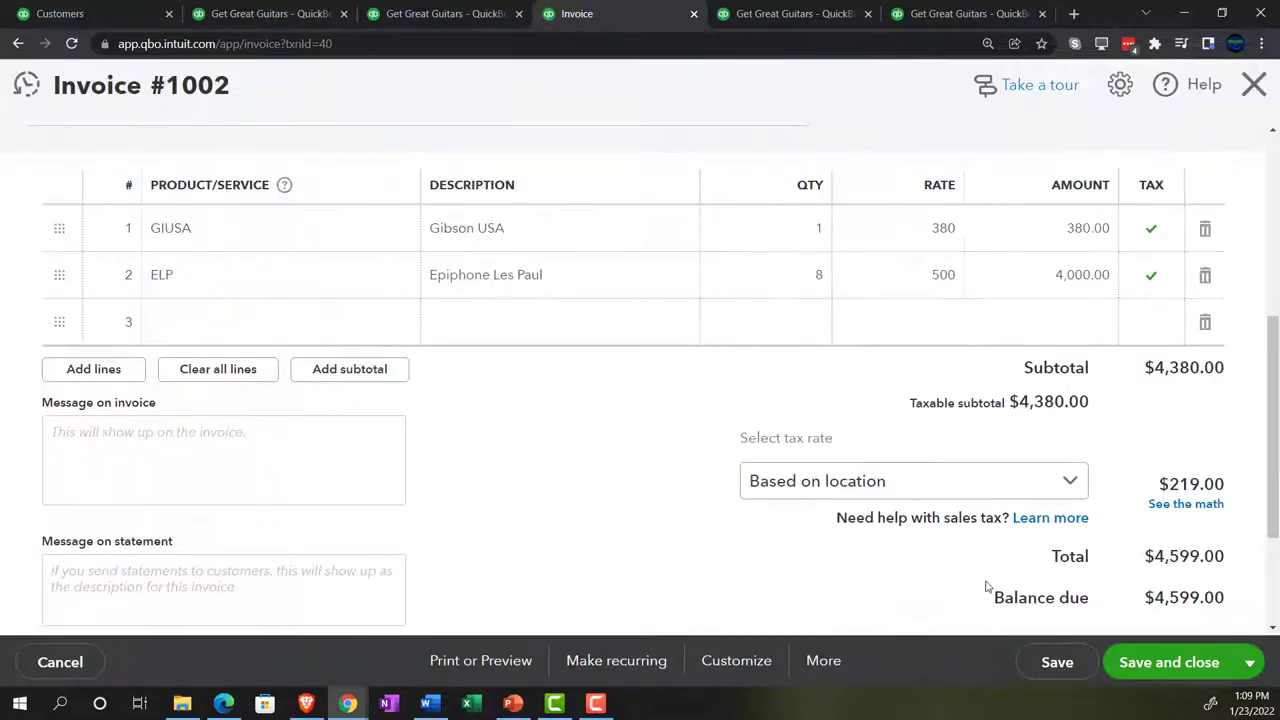
pyautogui.scroll(-1, 669, 515)
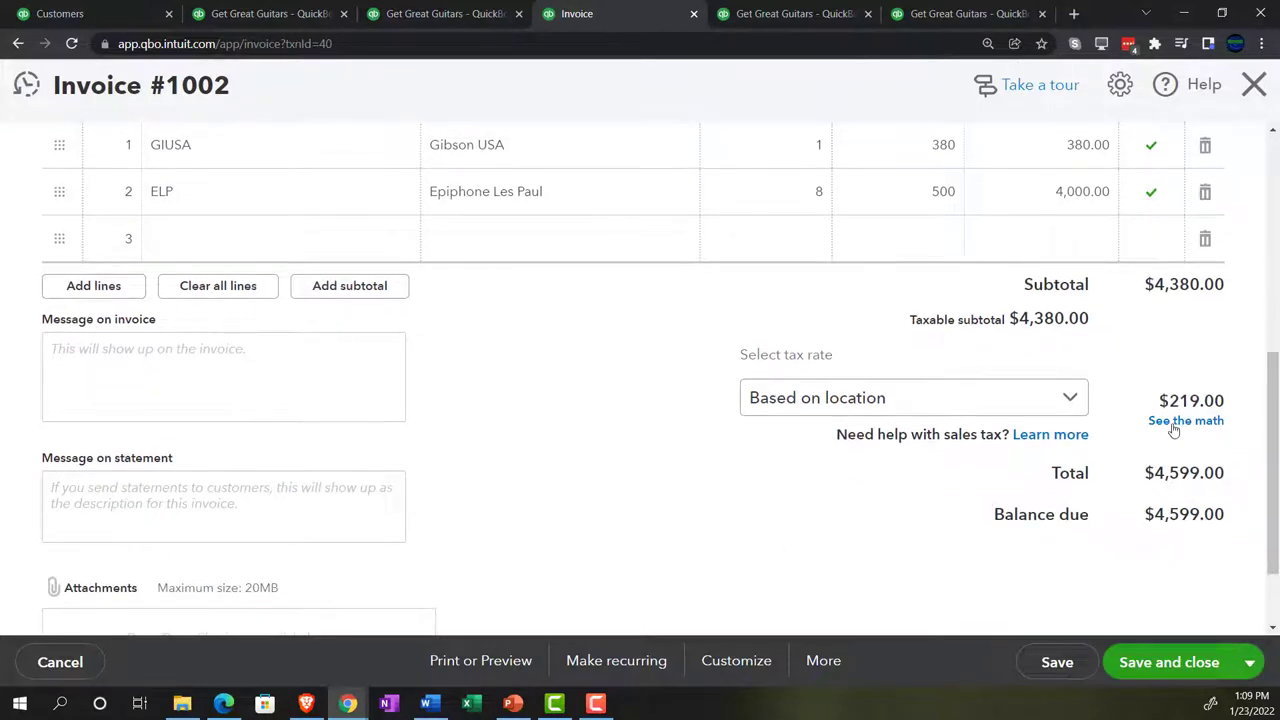
pyautogui.click(1254, 85)
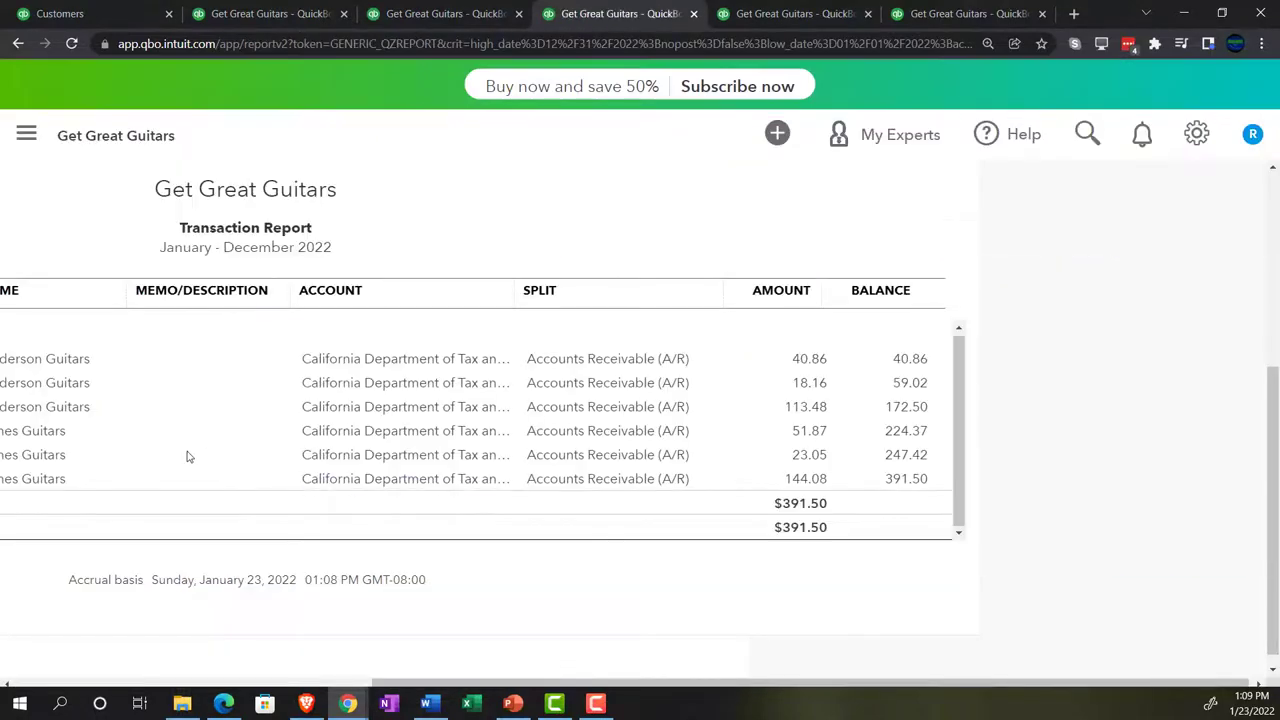
# Return to the Trial Balance and open the transaction detail behind Inventory Asset
pyautogui.scroll(3, 50, 400)
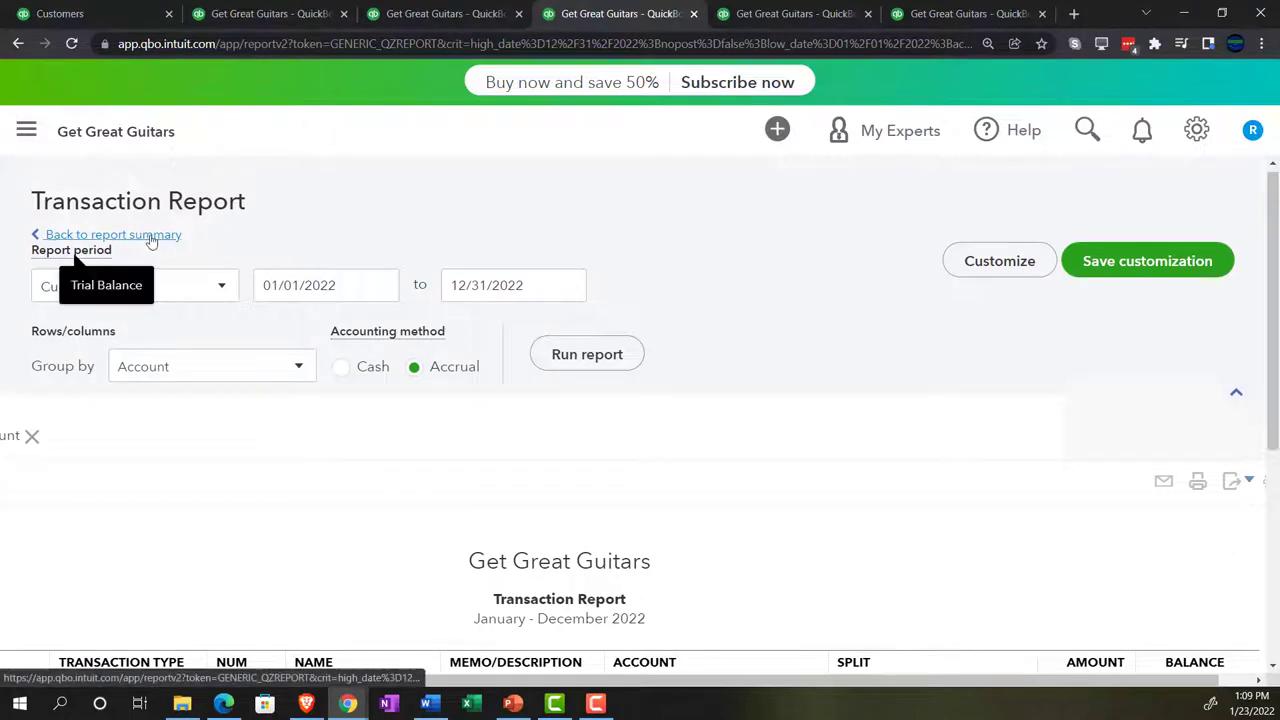
pyautogui.click(150, 241)
pyautogui.scroll(2, 200, 392)
pyautogui.hotkey('ctrl', '+')
pyautogui.hotkey('ctrl', '+')
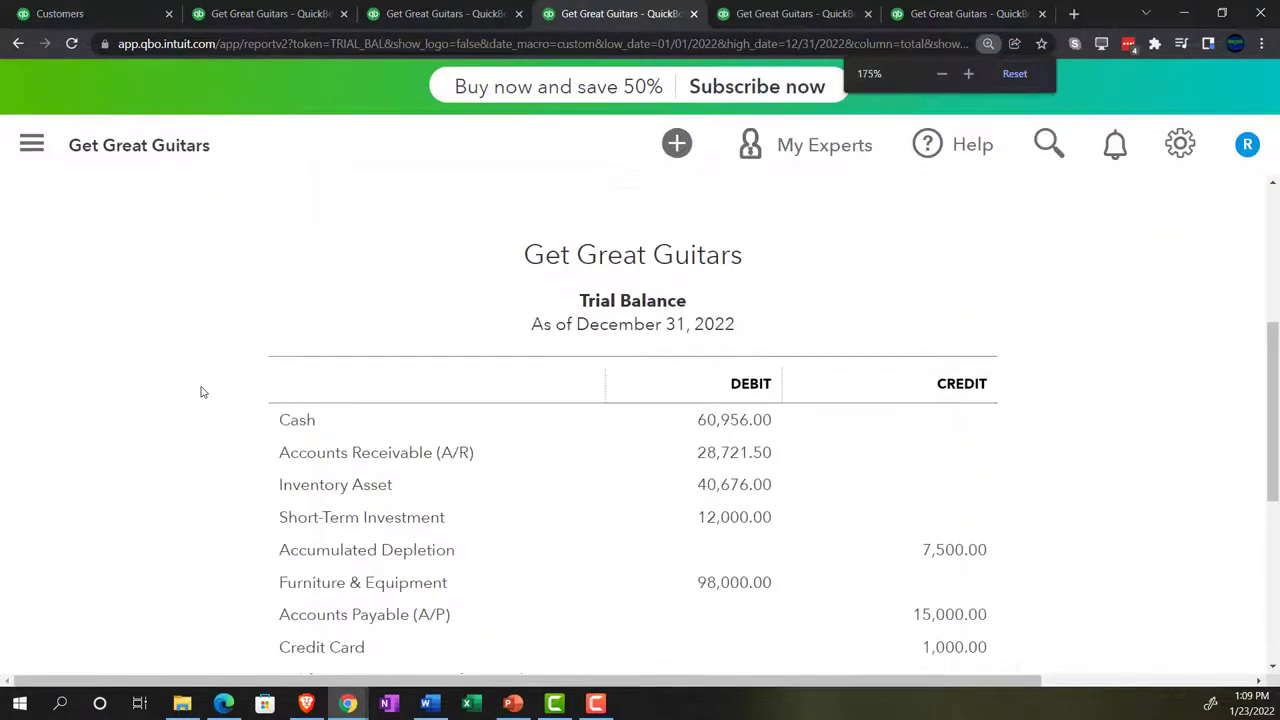
pyautogui.scroll(-1, 155, 405)
pyautogui.scroll(-1, 200, 420)
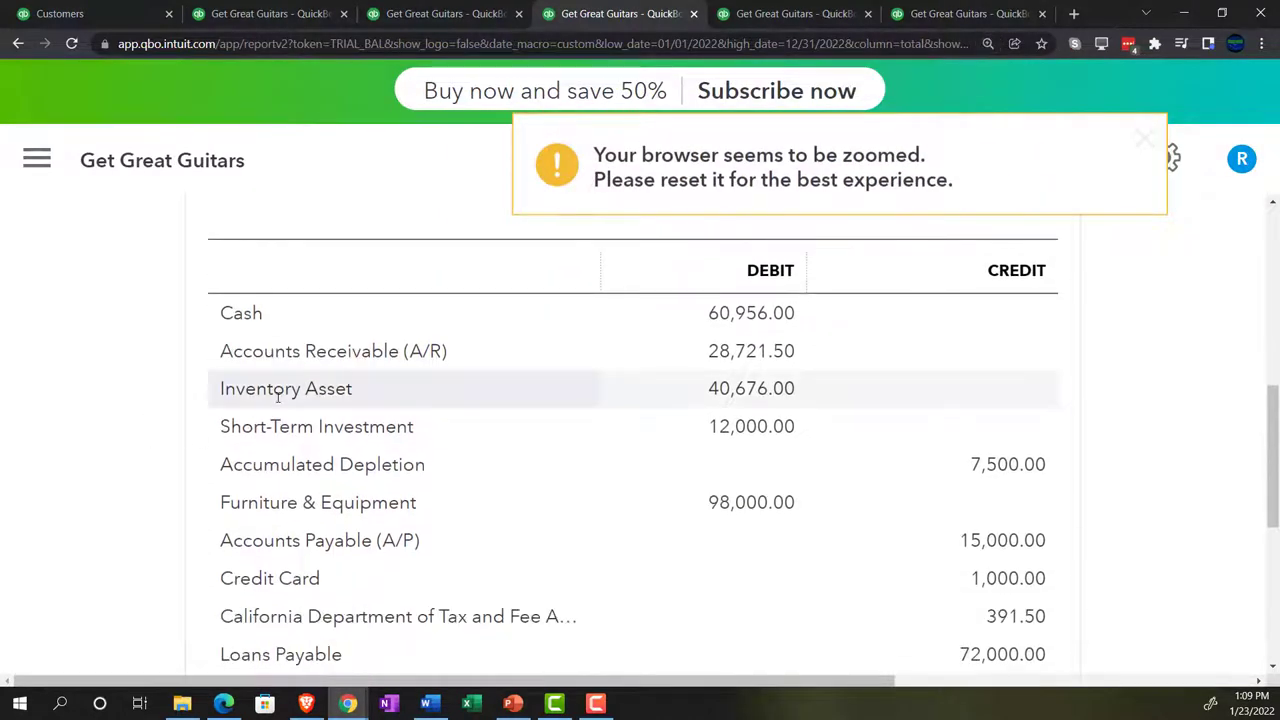
pyautogui.click(718, 393)
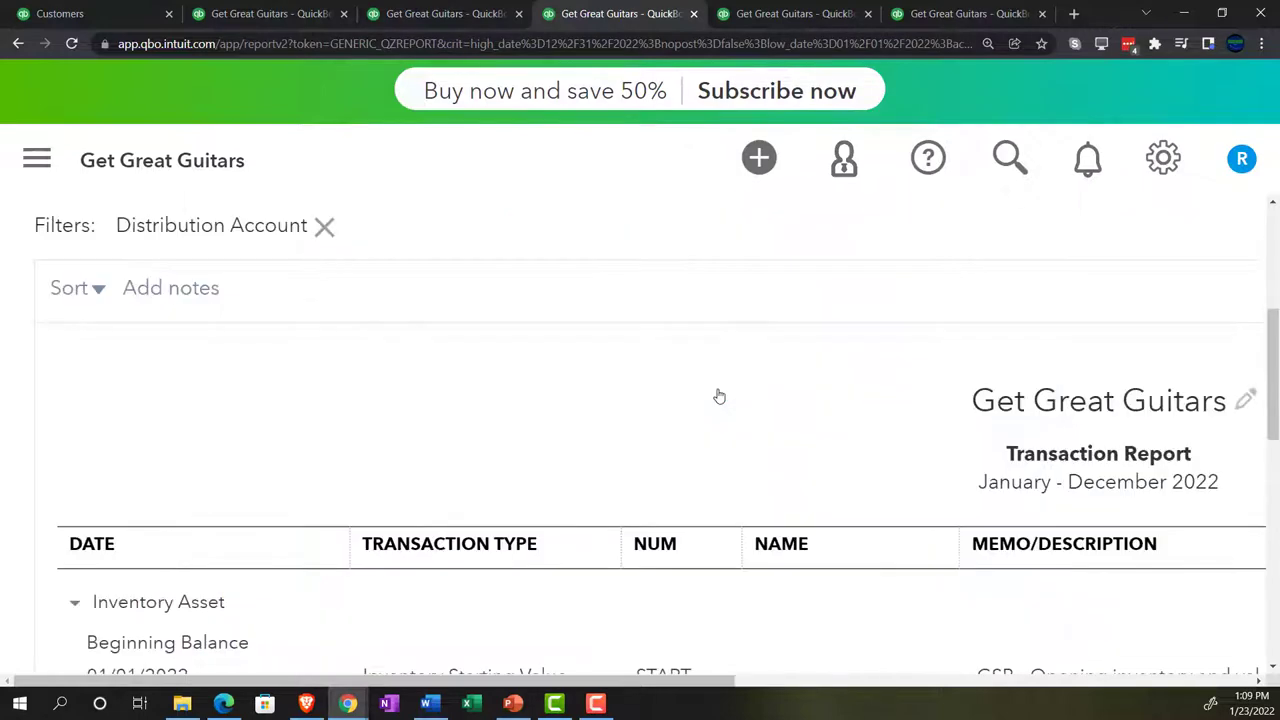
pyautogui.scroll(-2, 718, 395)
pyautogui.hotkey('ctrl', '-')
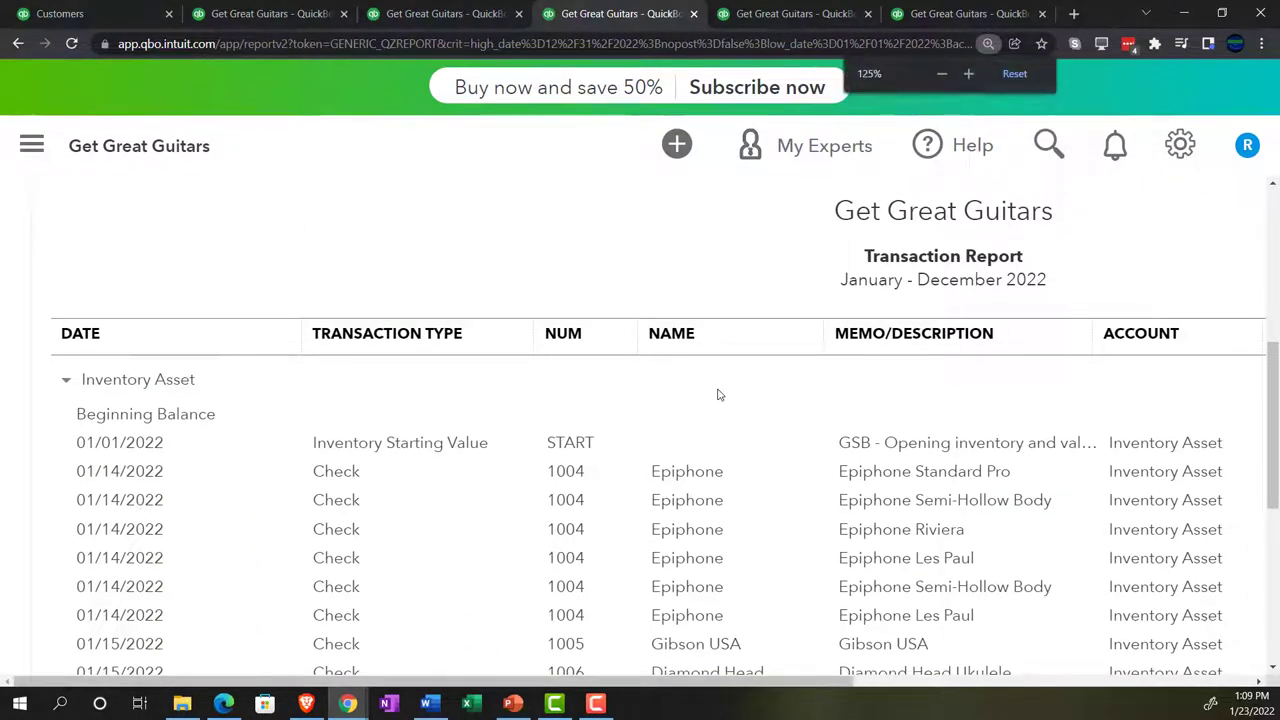
# Review the Inventory Asset detail amounts, open the Jones Guitars invoice behind the Epiphone Les Paul line, check its product lines, and close it
pyautogui.hotkey('ctrl', '-')
pyautogui.scroll(-3, 718, 395)
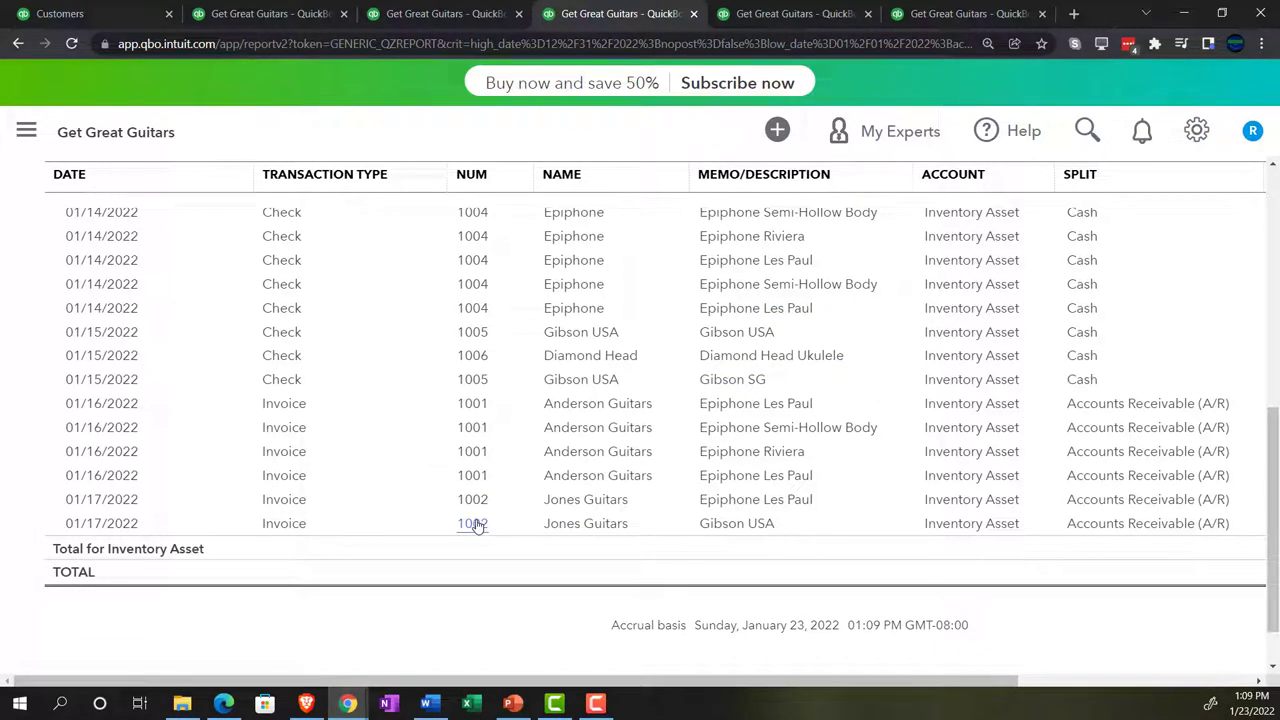
pyautogui.moveTo(790, 681); pyautogui.dragTo(990, 681)
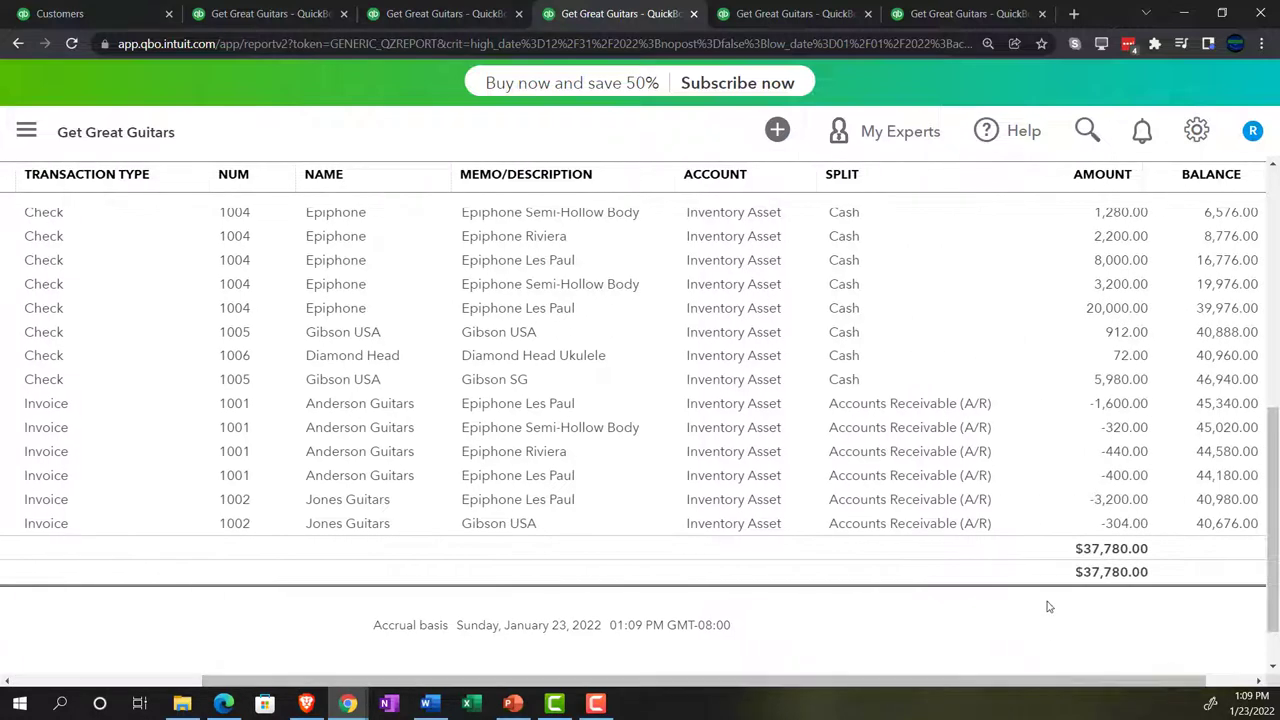
pyautogui.click(1108, 510)
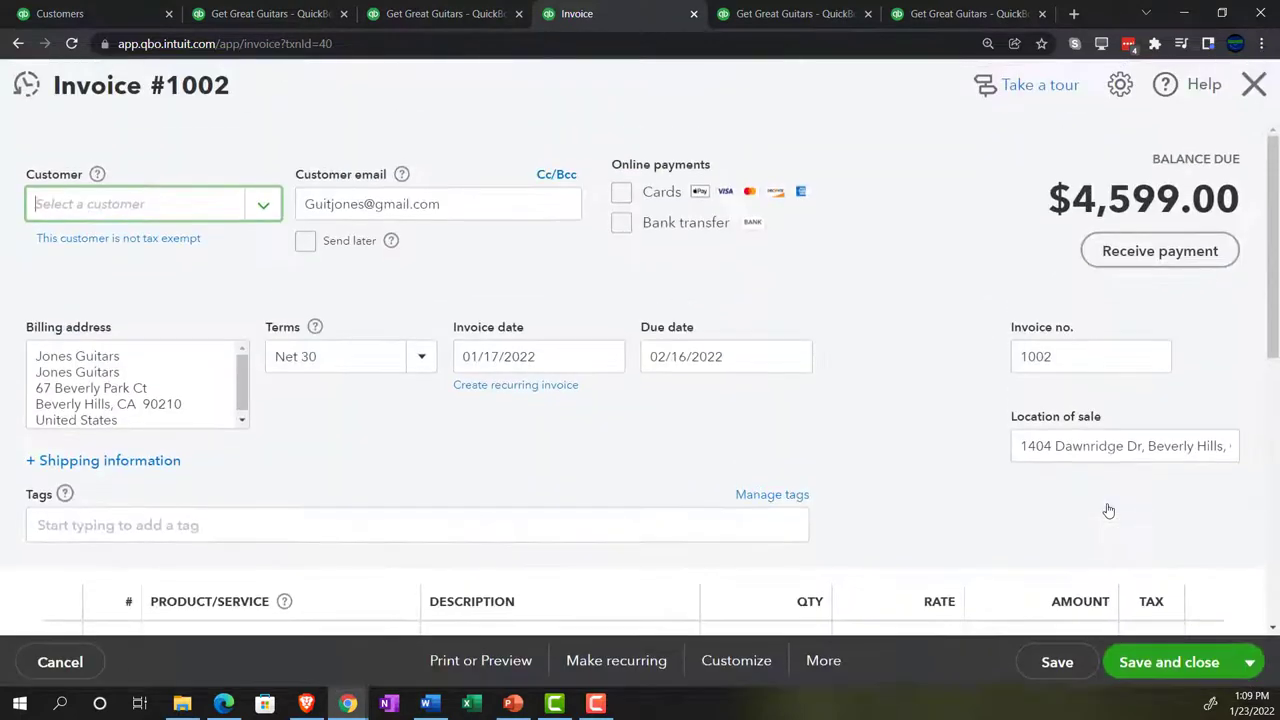
pyautogui.scroll(-1, 884, 397)
pyautogui.scroll(-1, 884, 397)
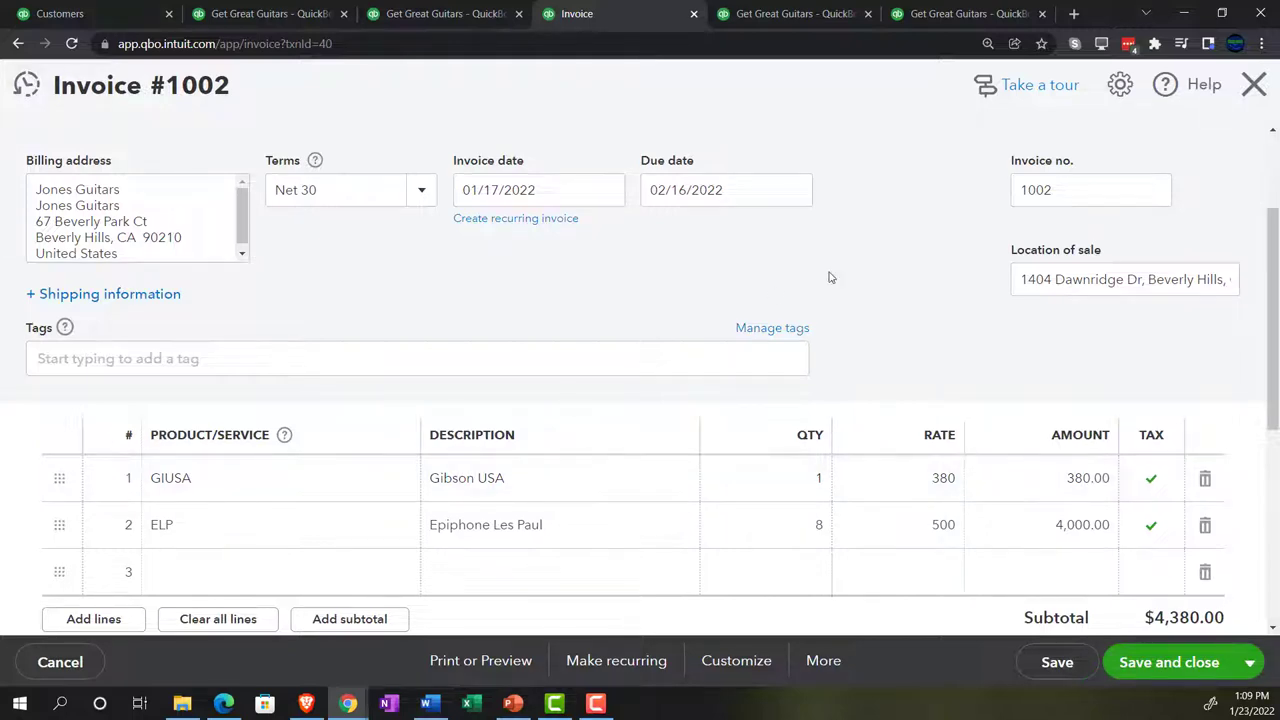
pyautogui.click(1254, 88)
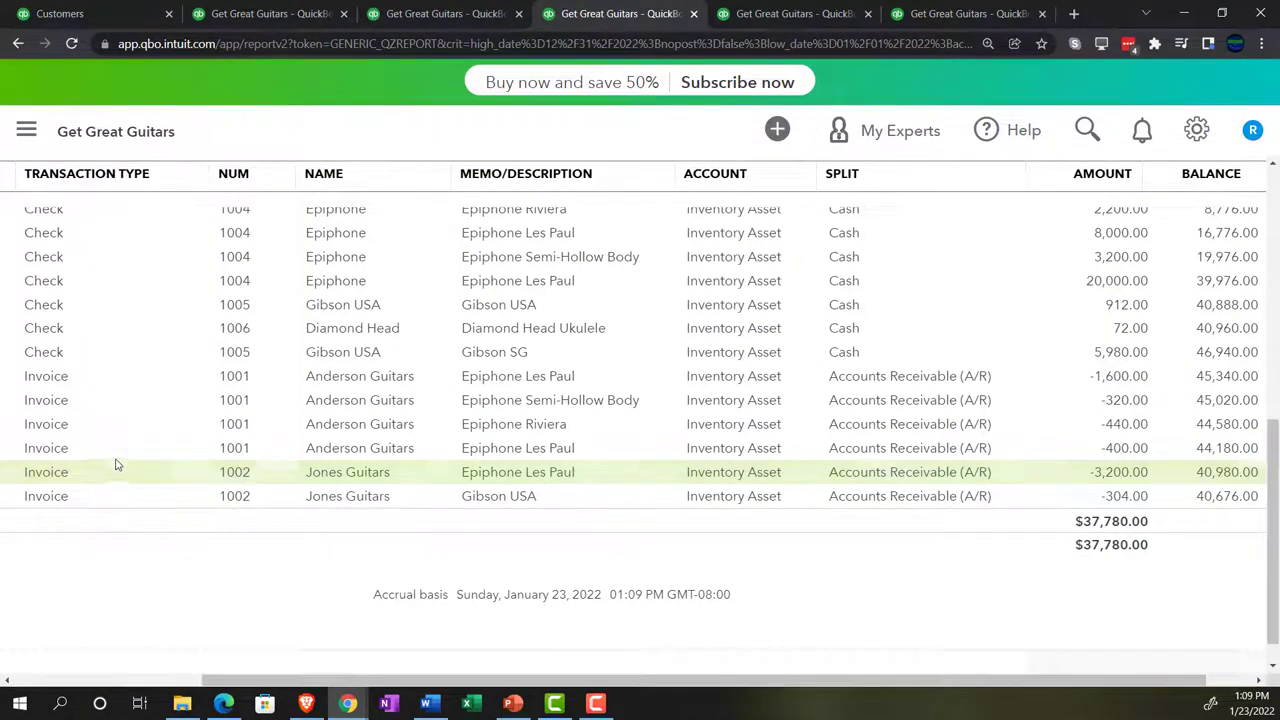
# Go back to the Trial Balance and open the transaction detail behind Cost of goods sold, including the invoice amounts
pyautogui.scroll(10, 114, 463)
pyautogui.click(100, 240)
pyautogui.scroll(-5, 186, 497)
pyautogui.hotkey('ctrl', '+')
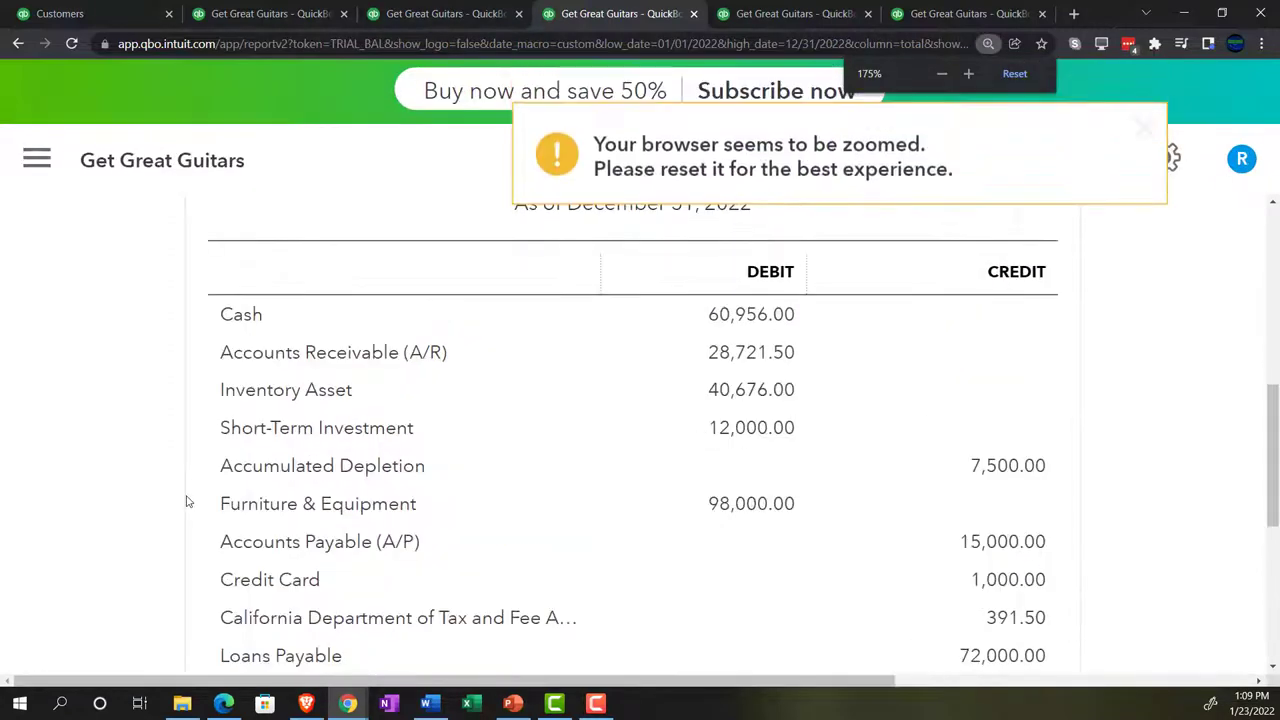
pyautogui.scroll(-4, 186, 500)
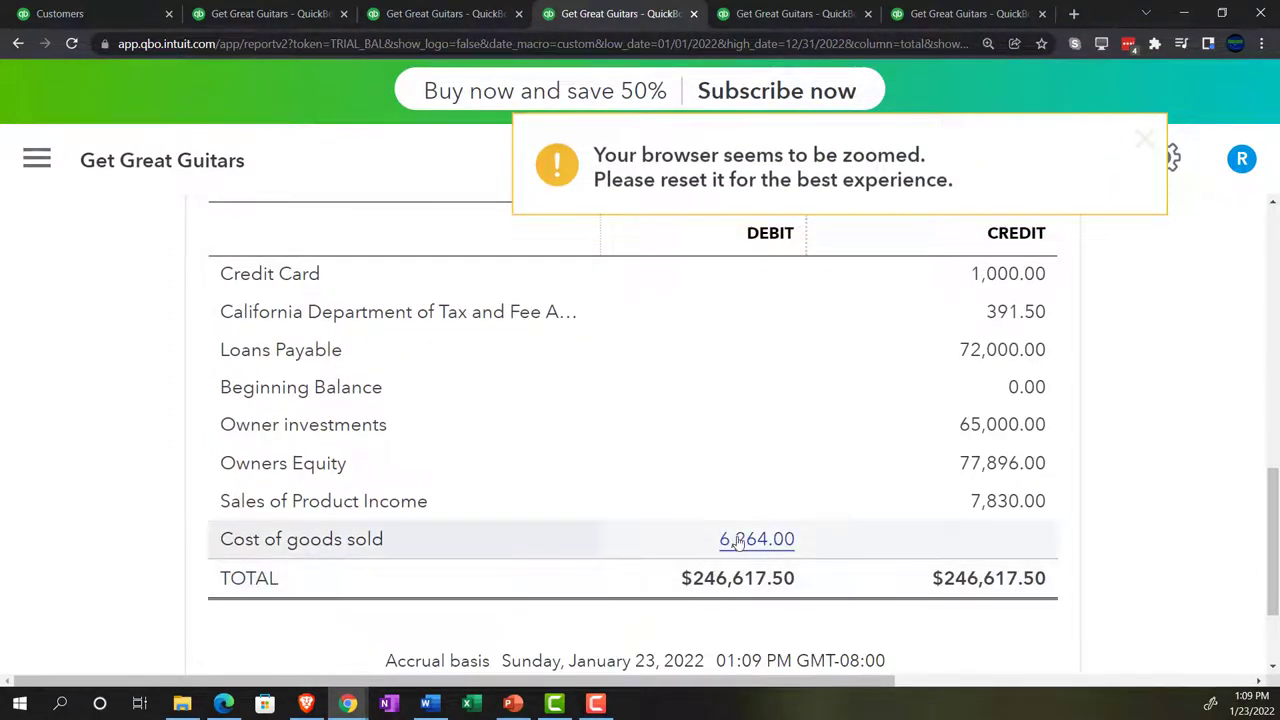
pyautogui.click(737, 541)
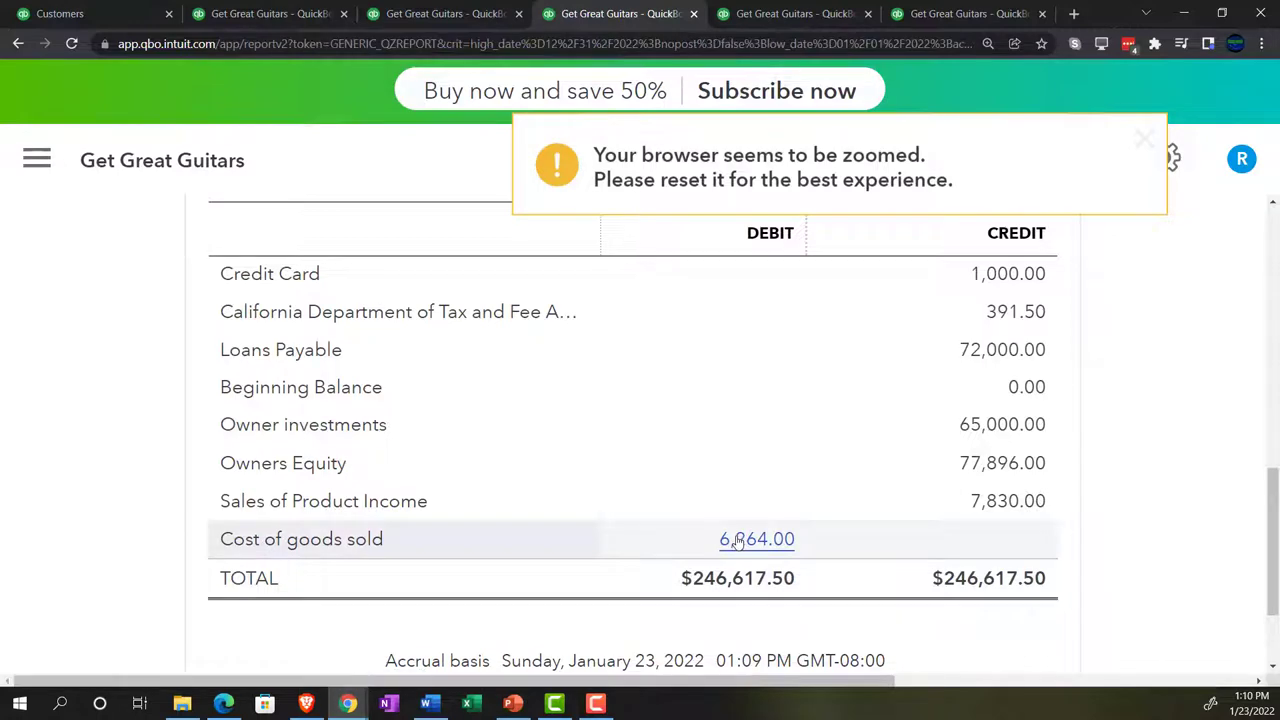
pyautogui.scroll(-5, 737, 536)
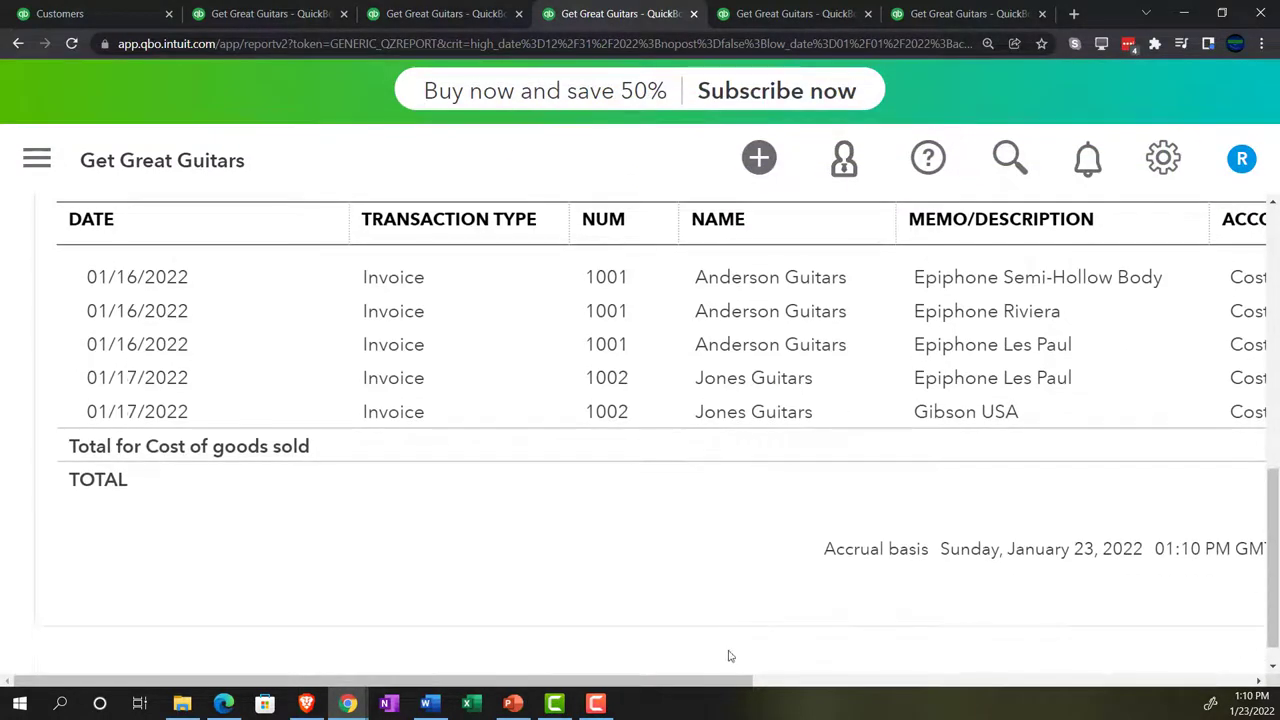
pyautogui.moveTo(740, 681); pyautogui.dragTo(1085, 688)
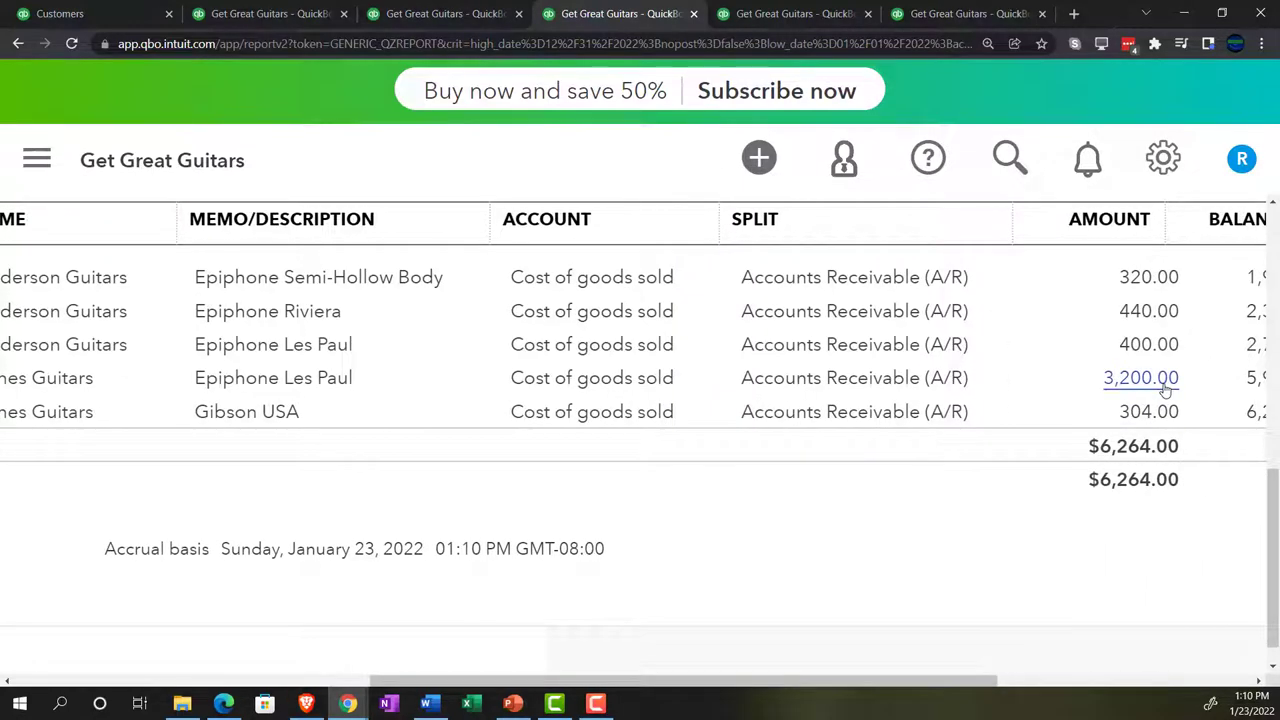
# Return from the Cost of goods sold detail to the Trial Balance
pyautogui.scroll(10, 95, 495)
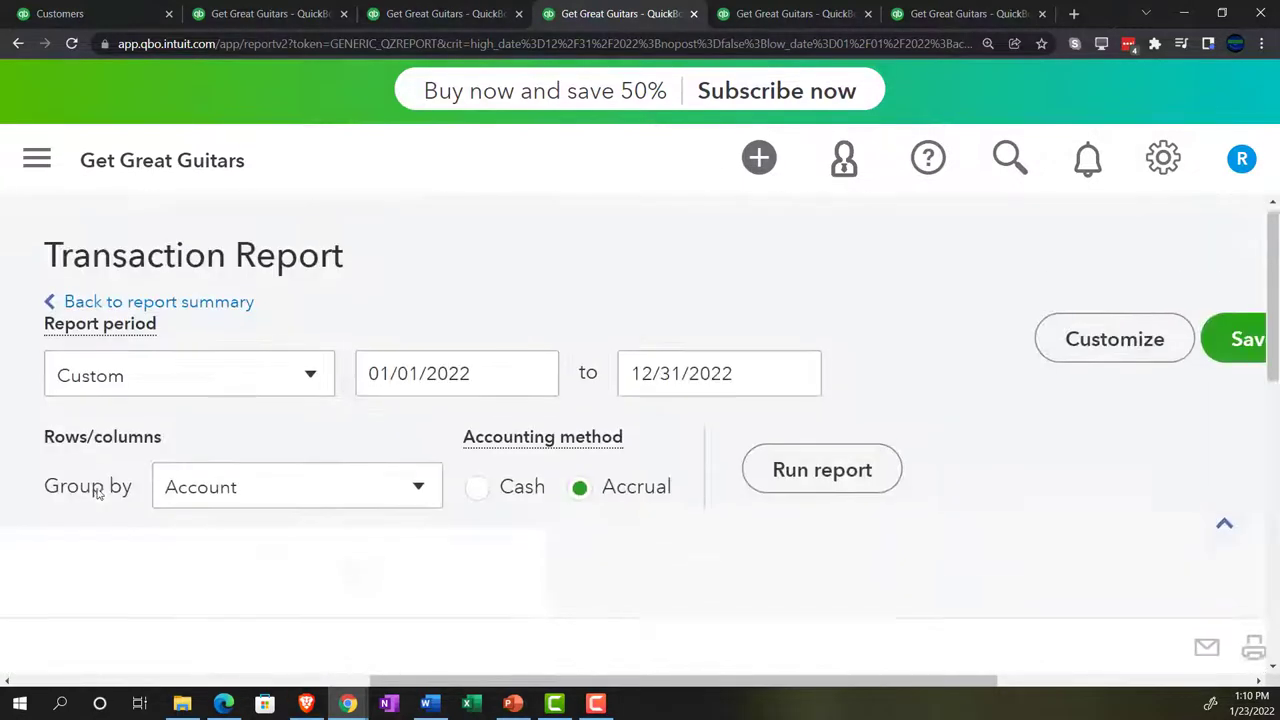
pyautogui.click(200, 312)
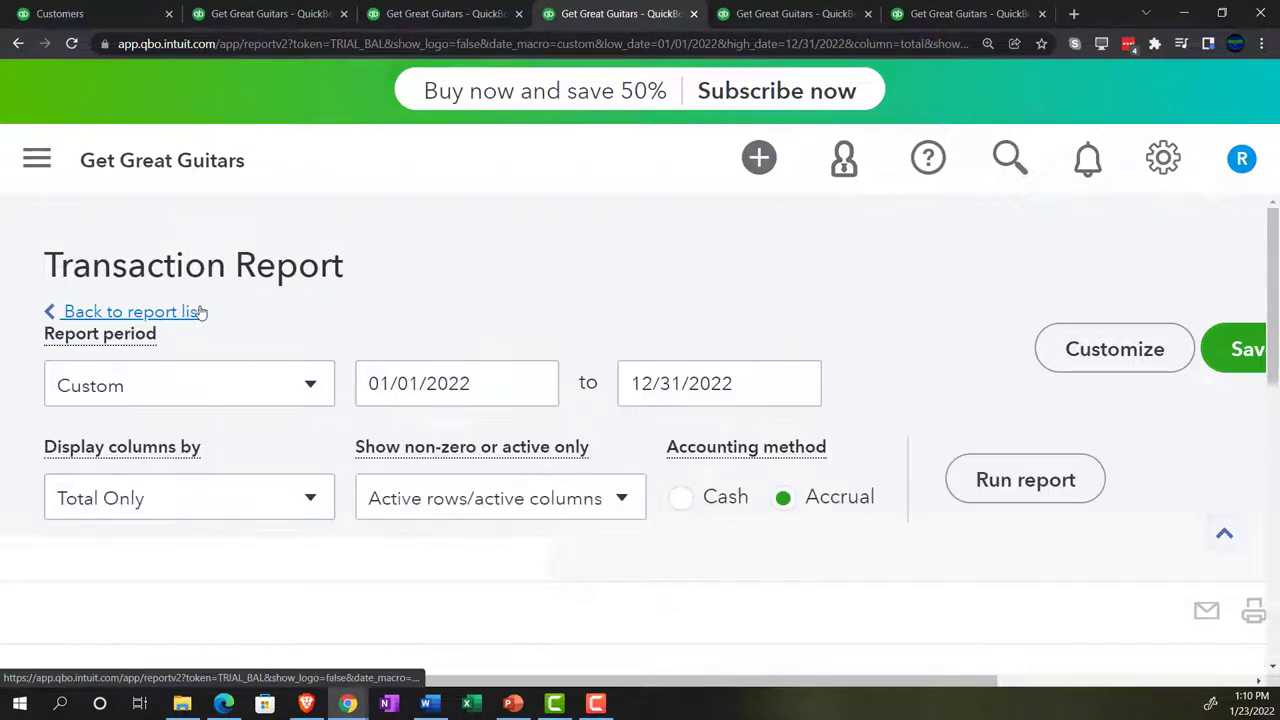
pyautogui.scroll(5, 208, 457)
pyautogui.scroll(-1, 349, 466)
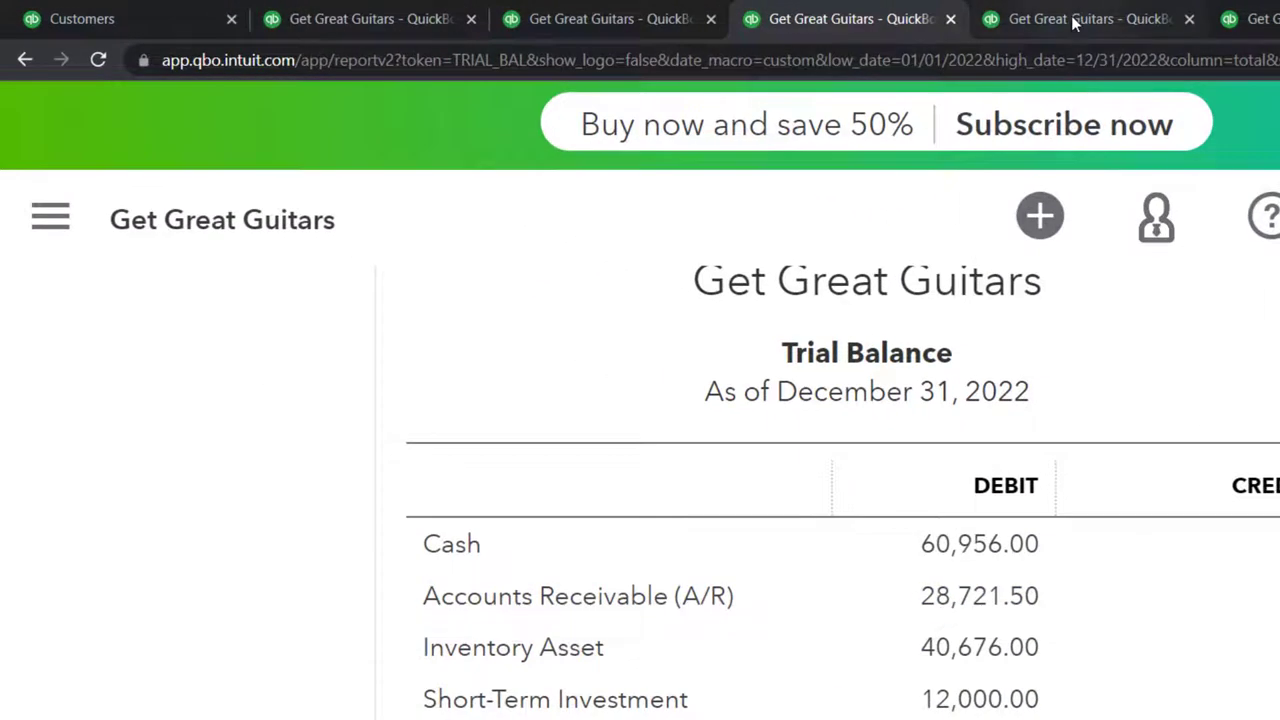
# Rerun the Customer Balance Detail report for all dates and compare its total with Accounts Receivable on the Trial Balance
pyautogui.click(1071, 15)
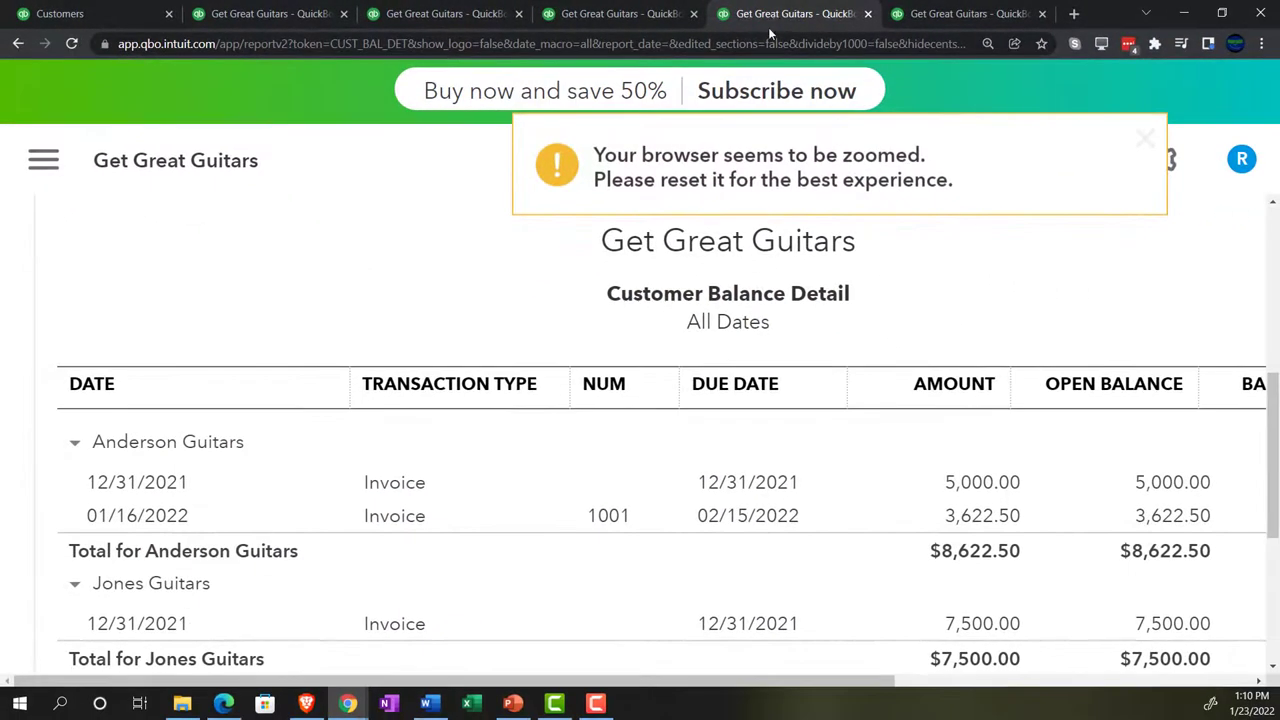
pyautogui.click(446, 268)
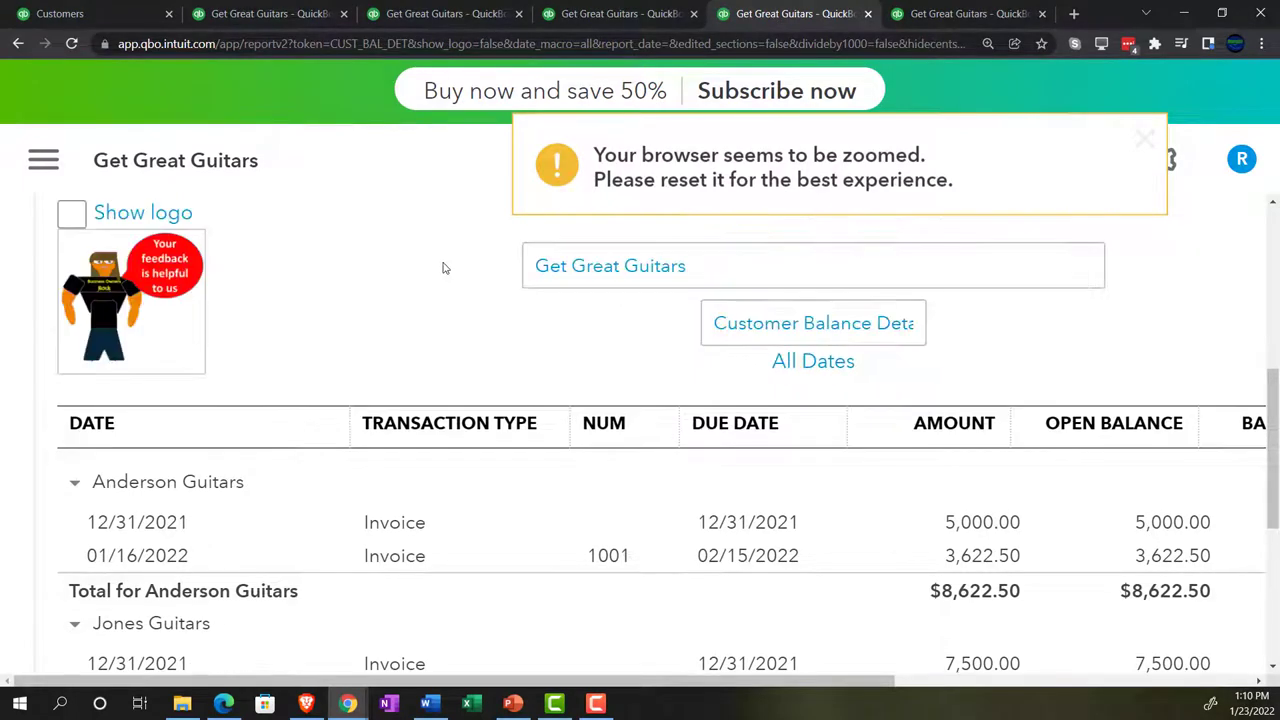
pyautogui.hotkey('ctrl', '-')
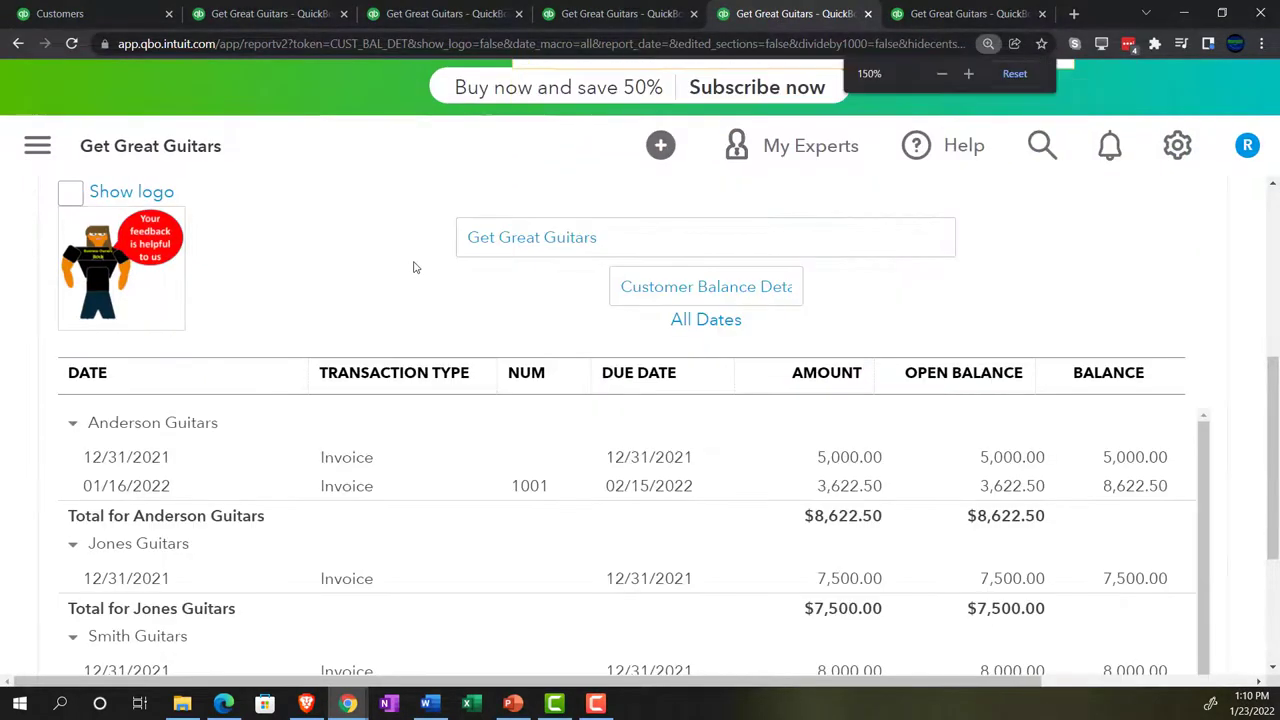
pyautogui.hotkey('ctrl', '-')
pyautogui.scroll(3, 410, 330)
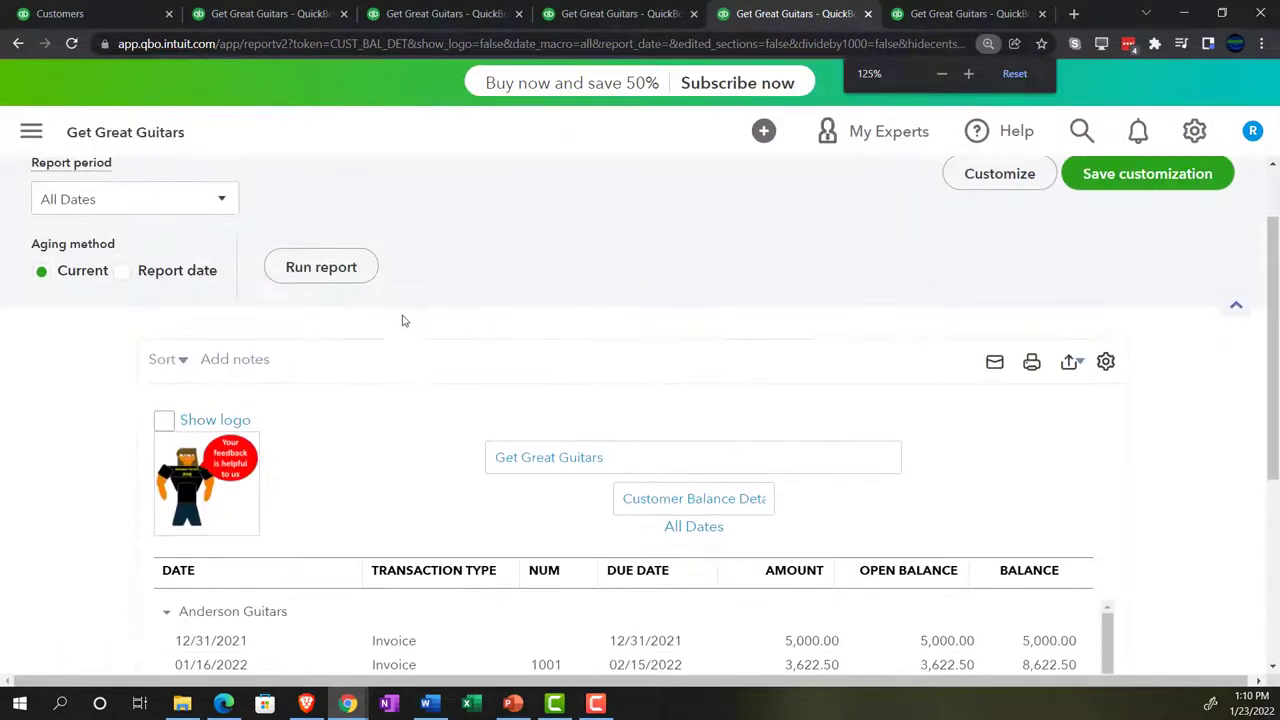
pyautogui.click(343, 272)
pyautogui.scroll(-2, 223, 414)
pyautogui.scroll(-1, 140, 436)
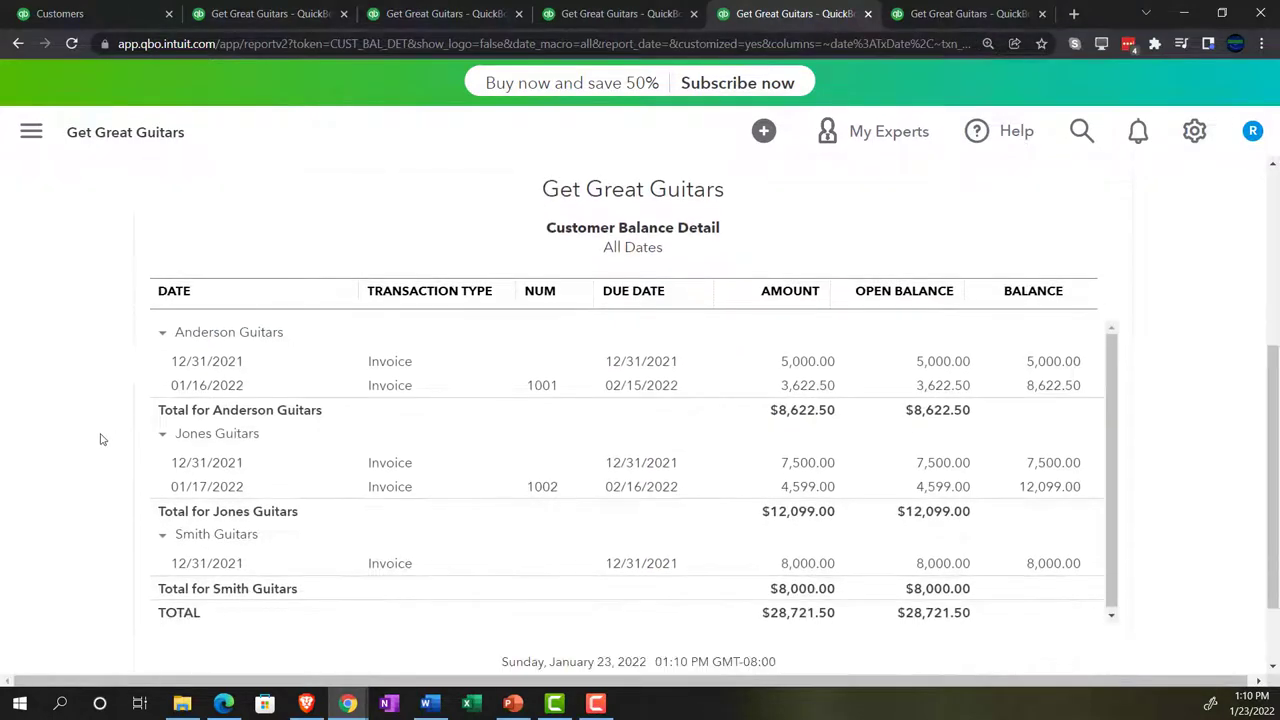
pyautogui.hotkey('ctrl', '+')
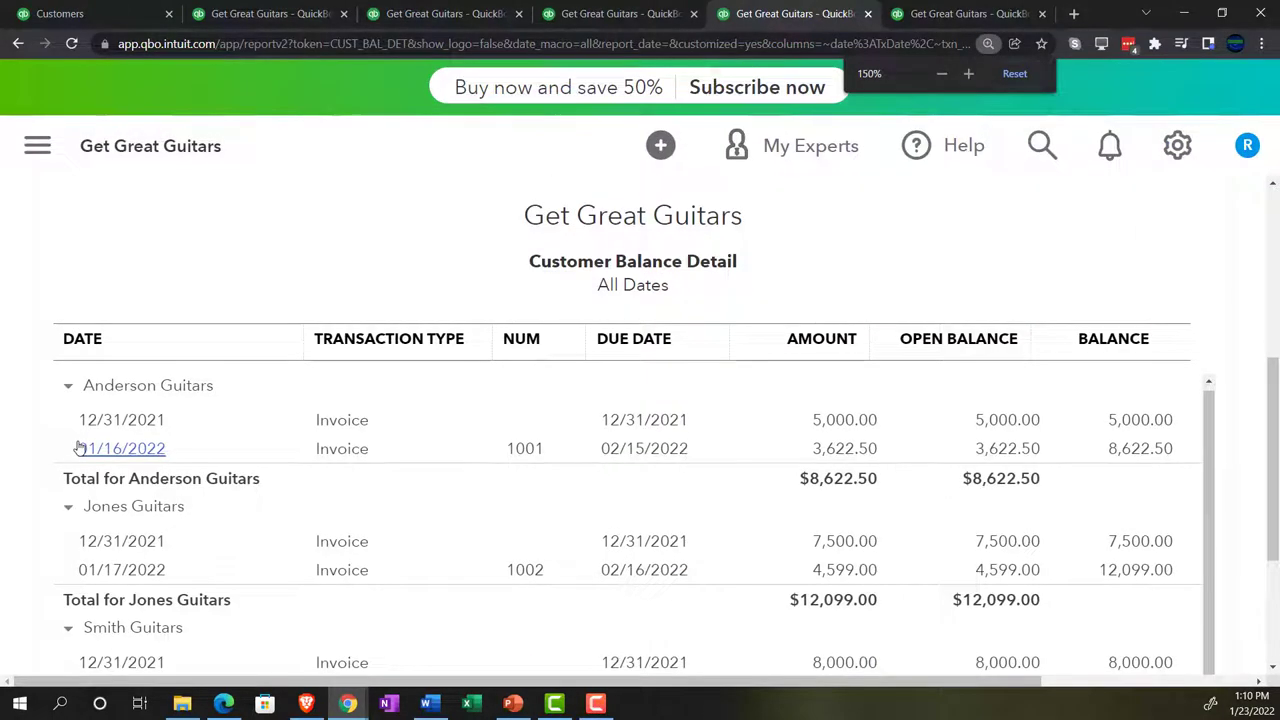
pyautogui.scroll(-1, 80, 449)
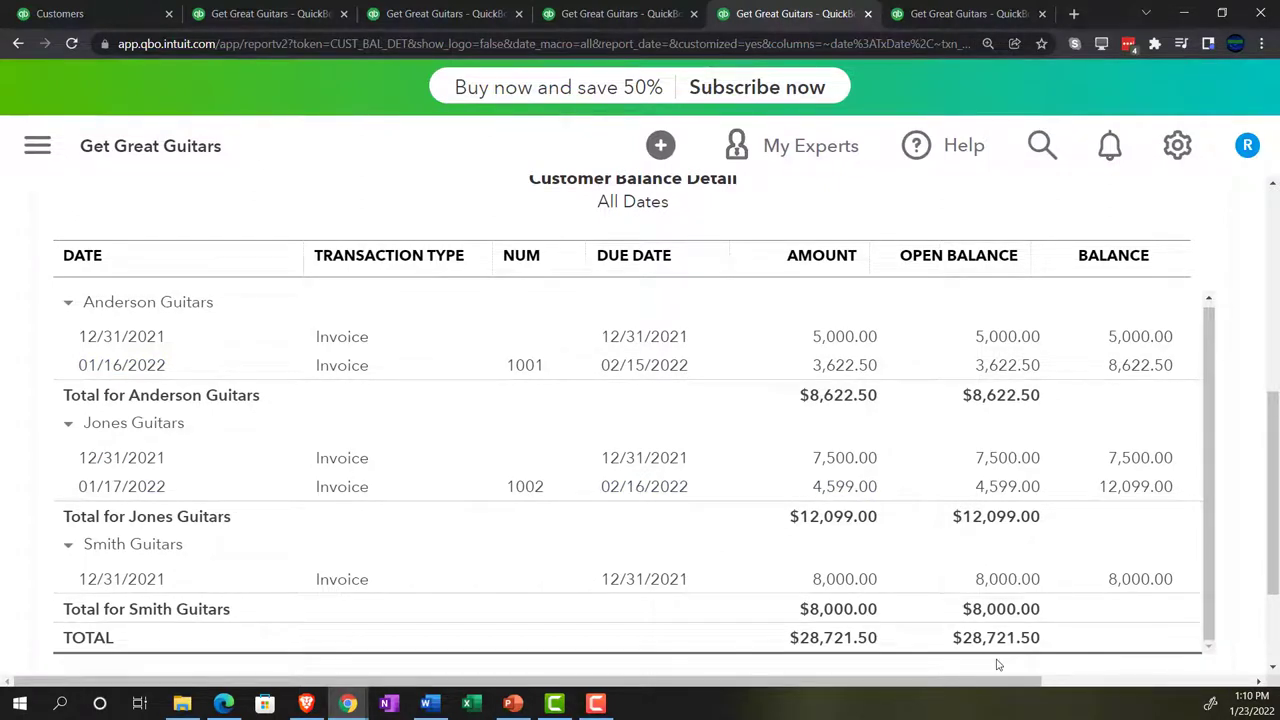
pyautogui.click(630, 13)
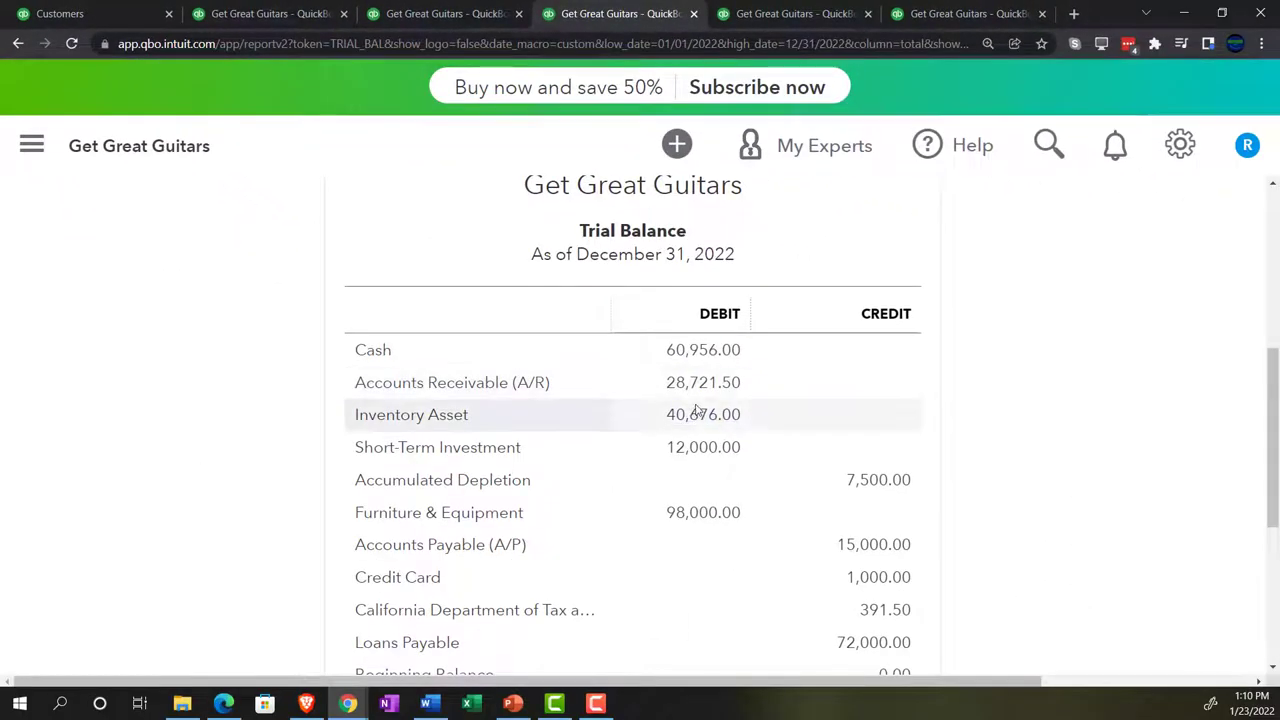
pyautogui.hotkey('ctrl', '+')
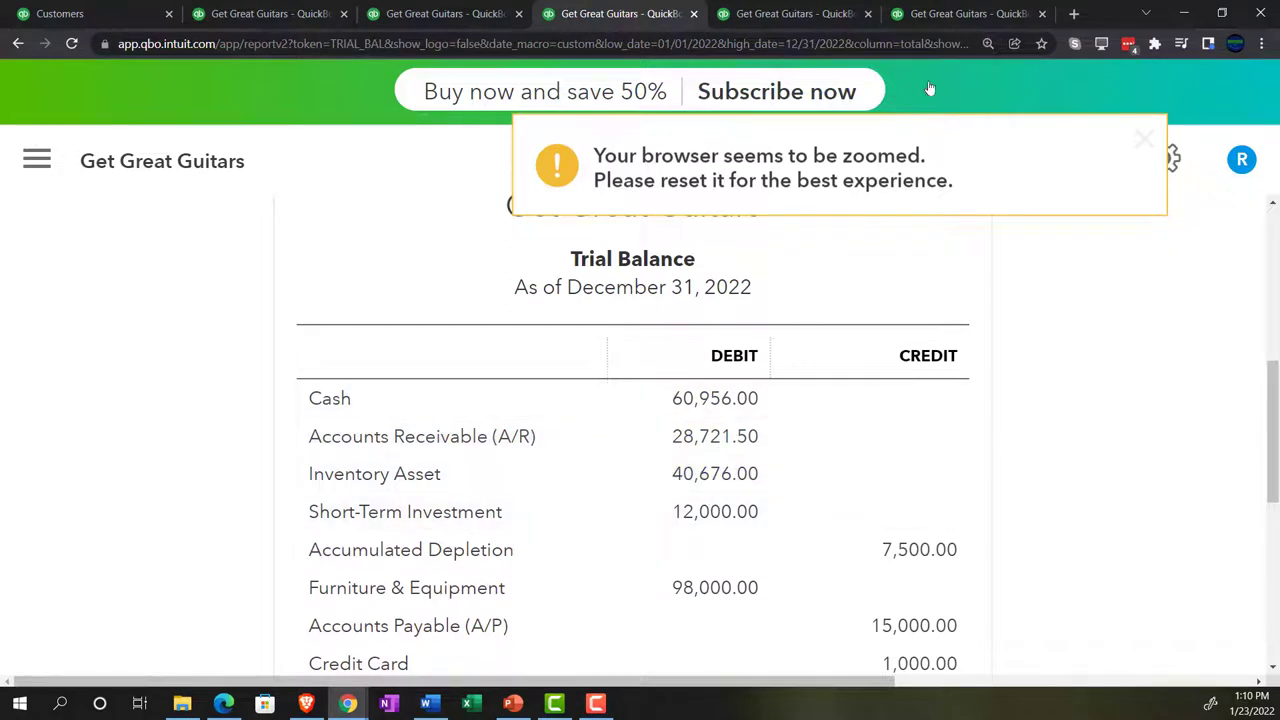
# Rerun the Inventory Valuation Summary and compare its total asset value with Inventory Asset on the Trial Balance
pyautogui.hotkey('ctrl', 'Tab')
pyautogui.hotkey('ctrl', 'Tab')
pyautogui.scroll(-1, 125, 522)
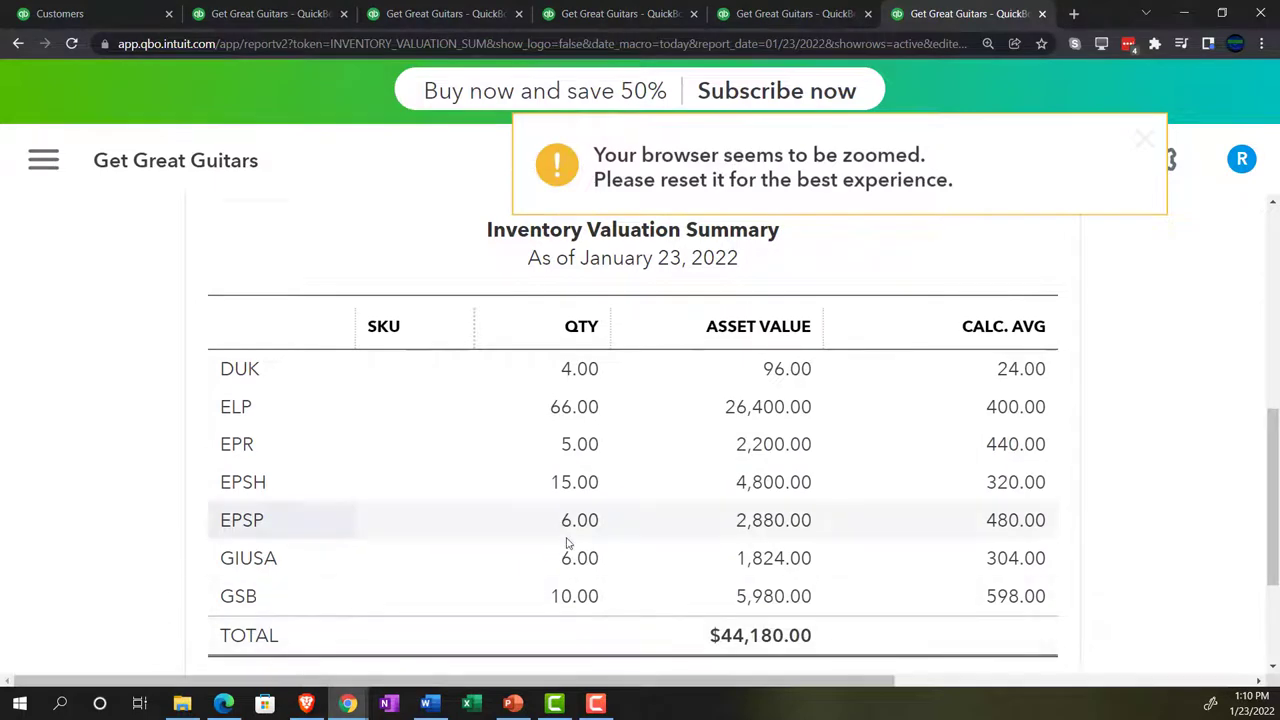
pyautogui.scroll(4, 566, 540)
pyautogui.click(486, 286)
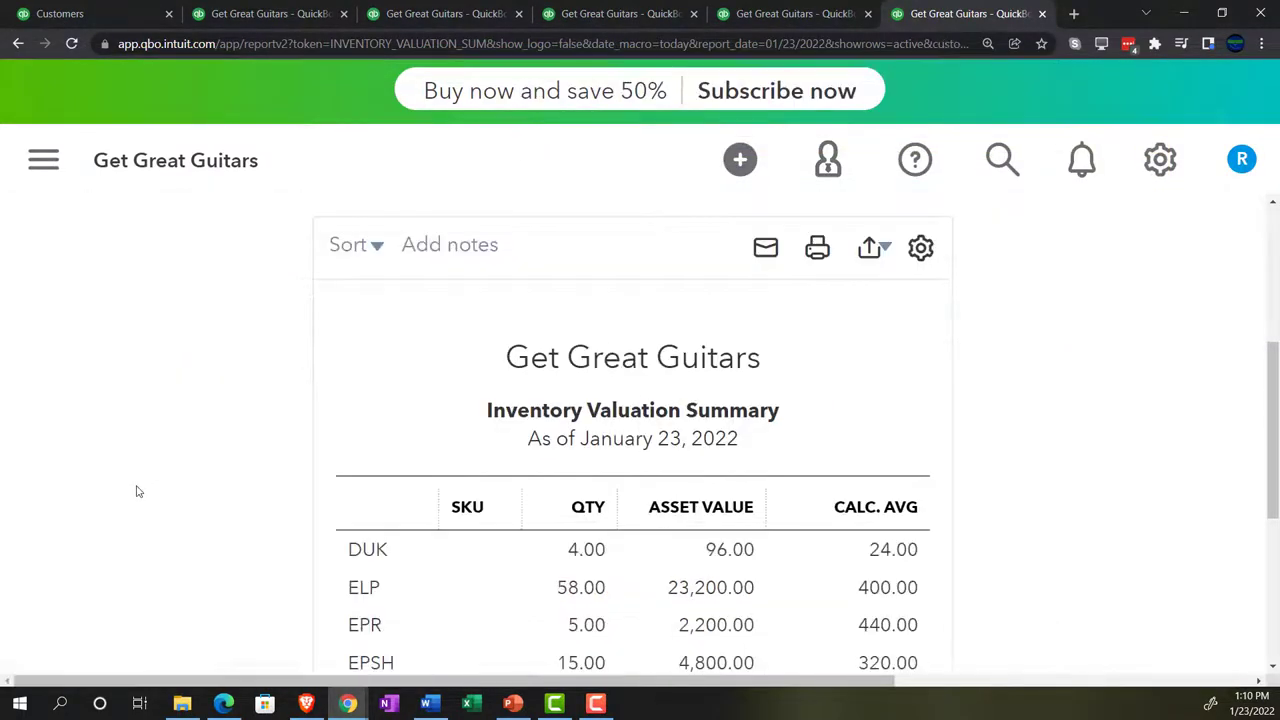
pyautogui.scroll(-3, 136, 491)
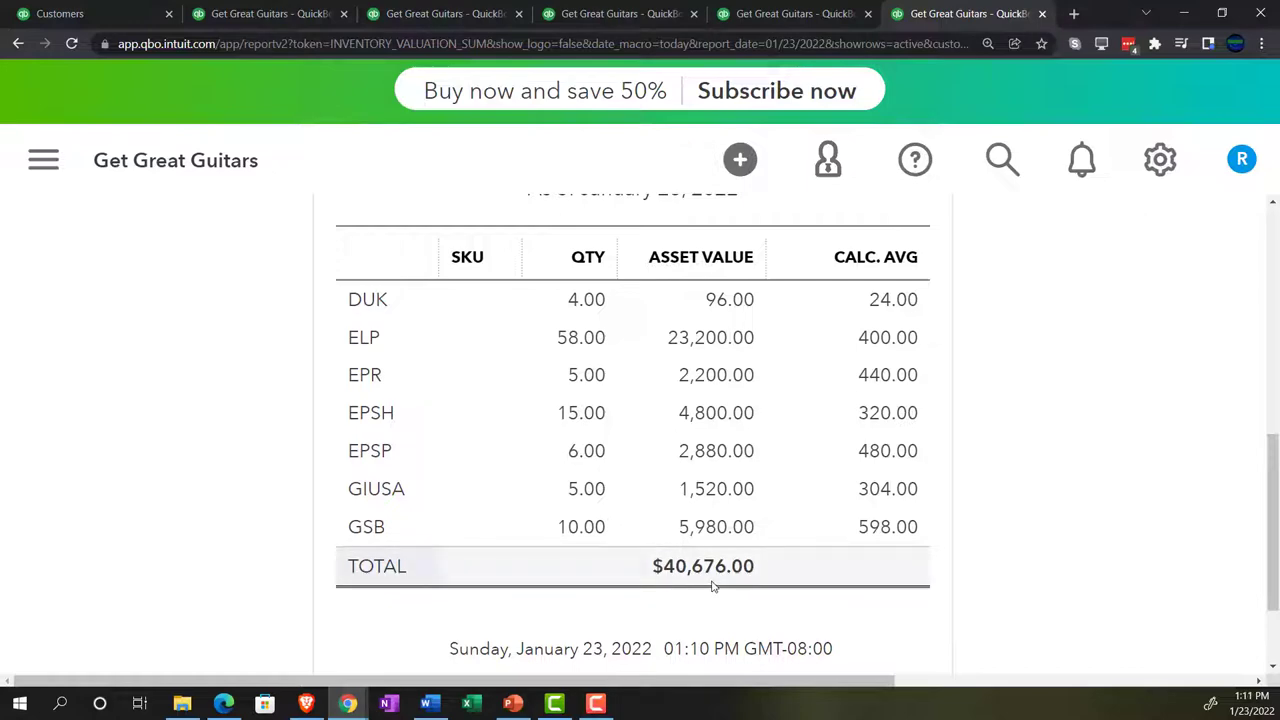
pyautogui.click(651, 18)
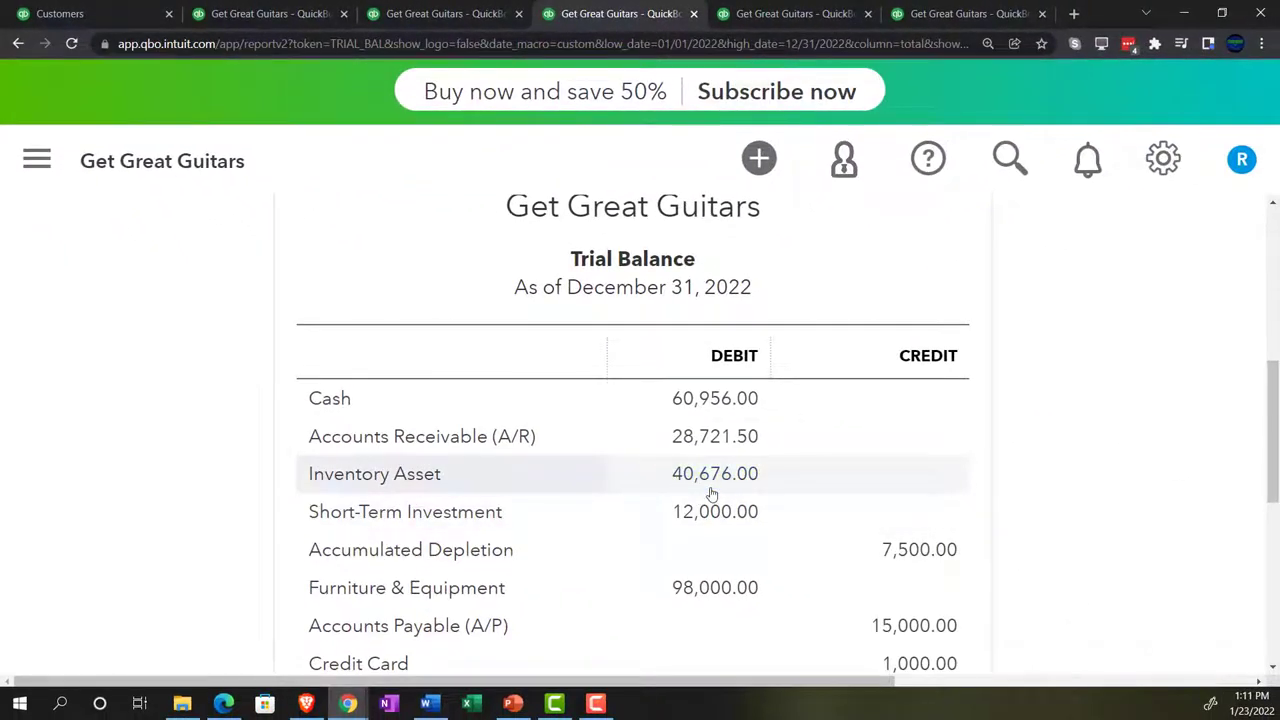
# Rerun the 2022 Profit and Loss report and examine product income, cost of goods sold and gross profit
pyautogui.click(436, 8)
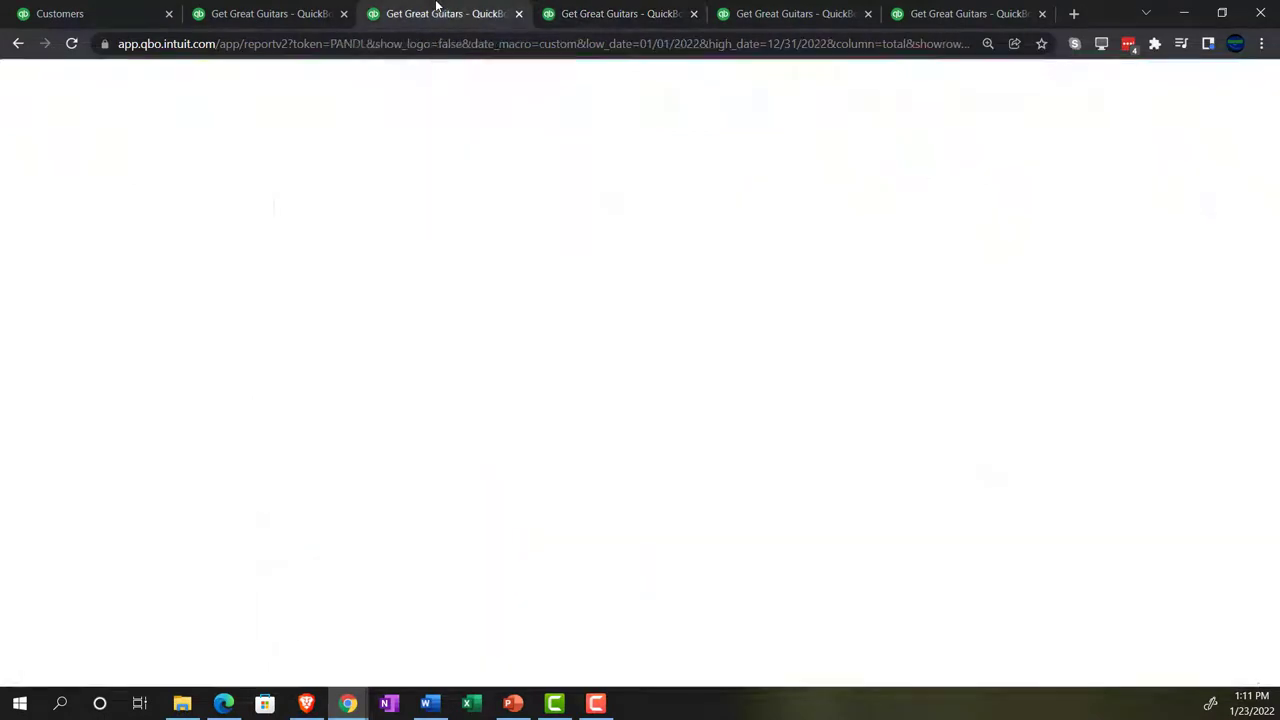
pyautogui.scroll(-1, 234, 371)
pyautogui.scroll(5, 234, 371)
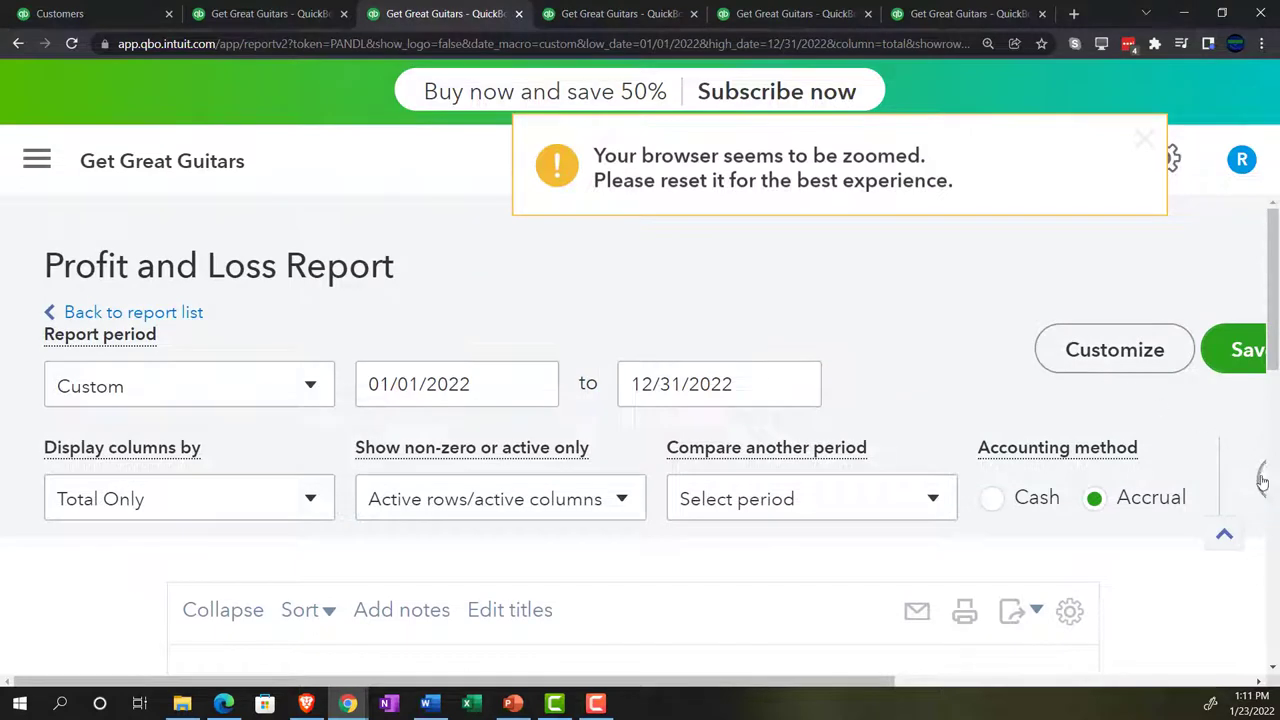
pyautogui.scroll(-5, 188, 514)
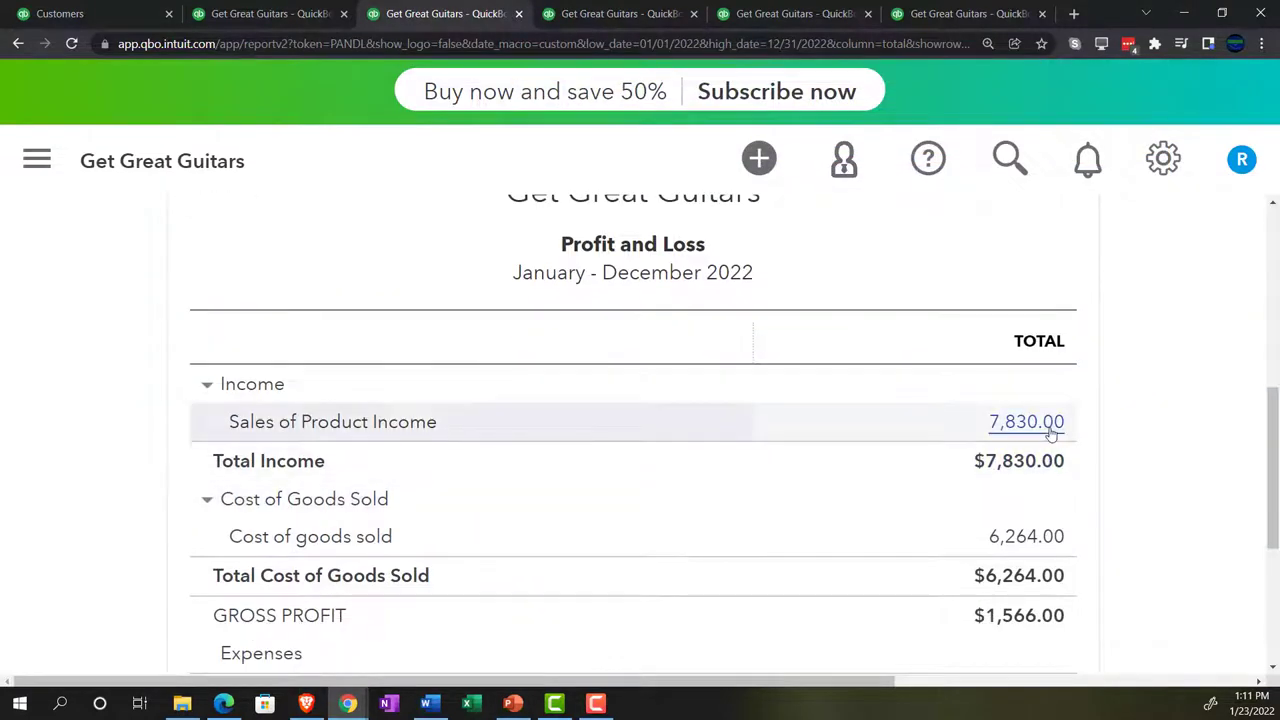
pyautogui.scroll(-1, 1051, 433)
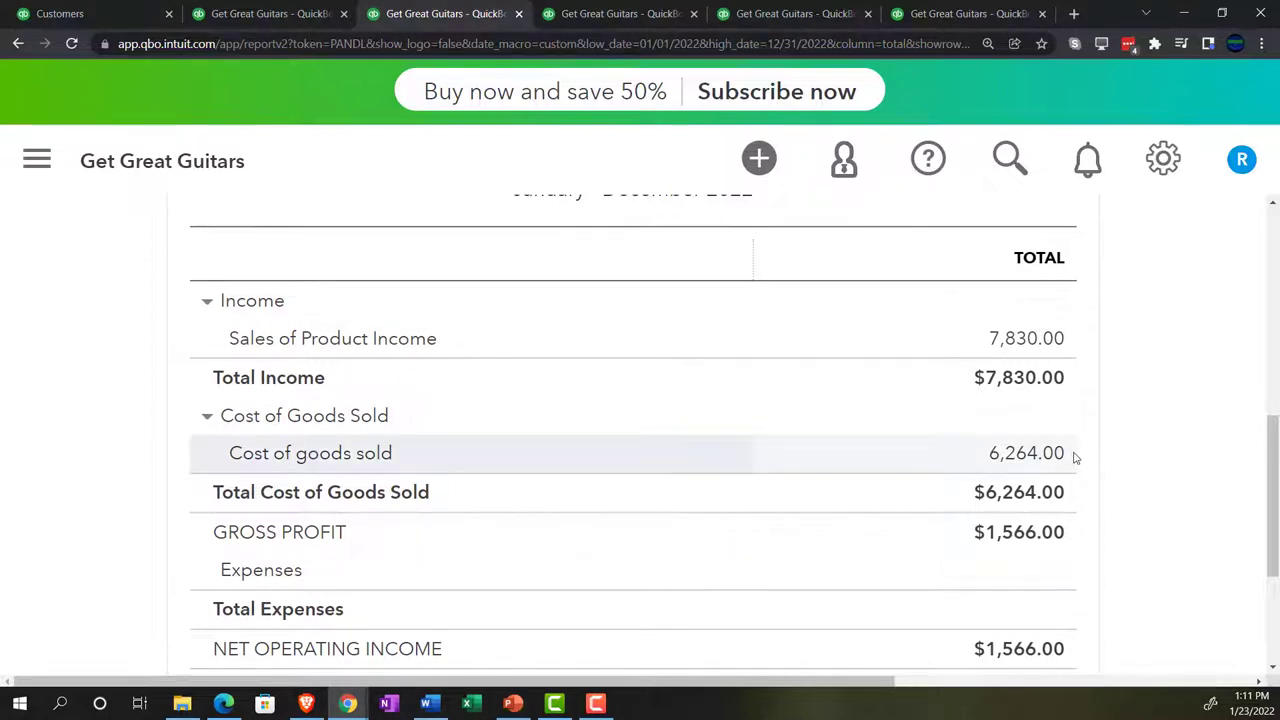
pyautogui.scroll(-2, 1075, 457)
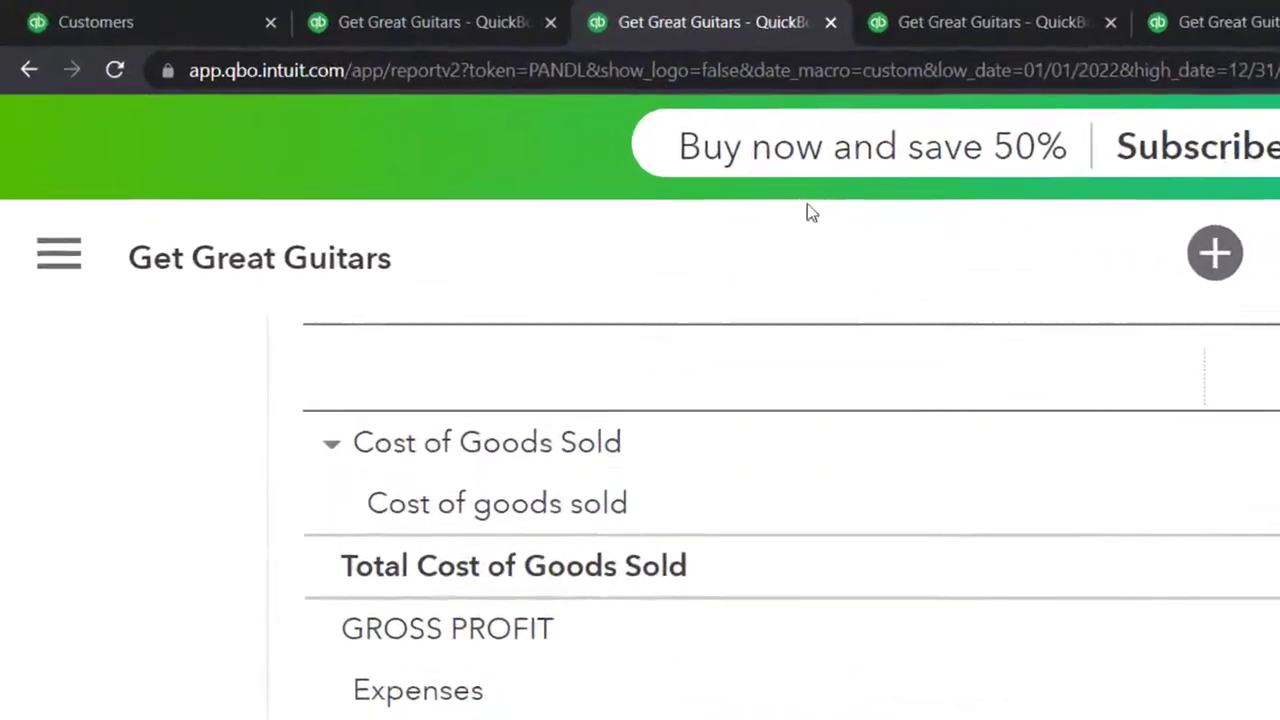
# Leave the Anderson Guitars customer page and open the Get things done homepage with its workspace flowchart
pyautogui.click(208, 25)
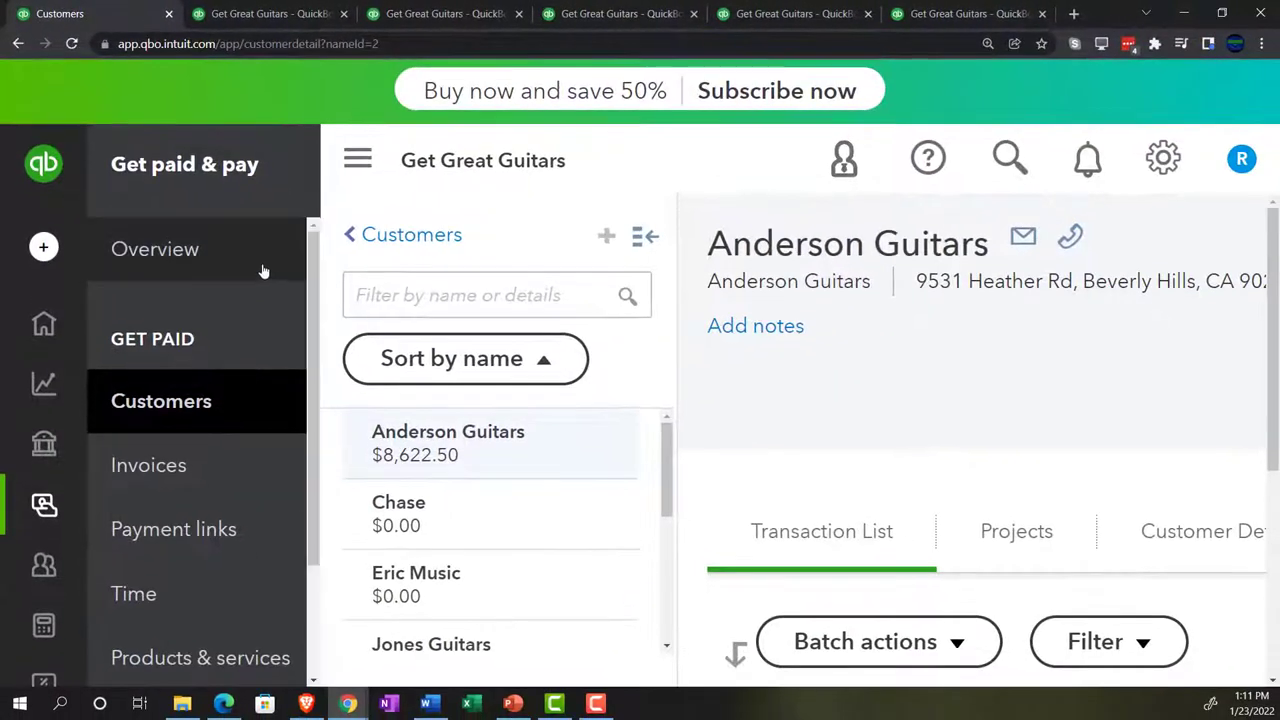
pyautogui.click(50, 321)
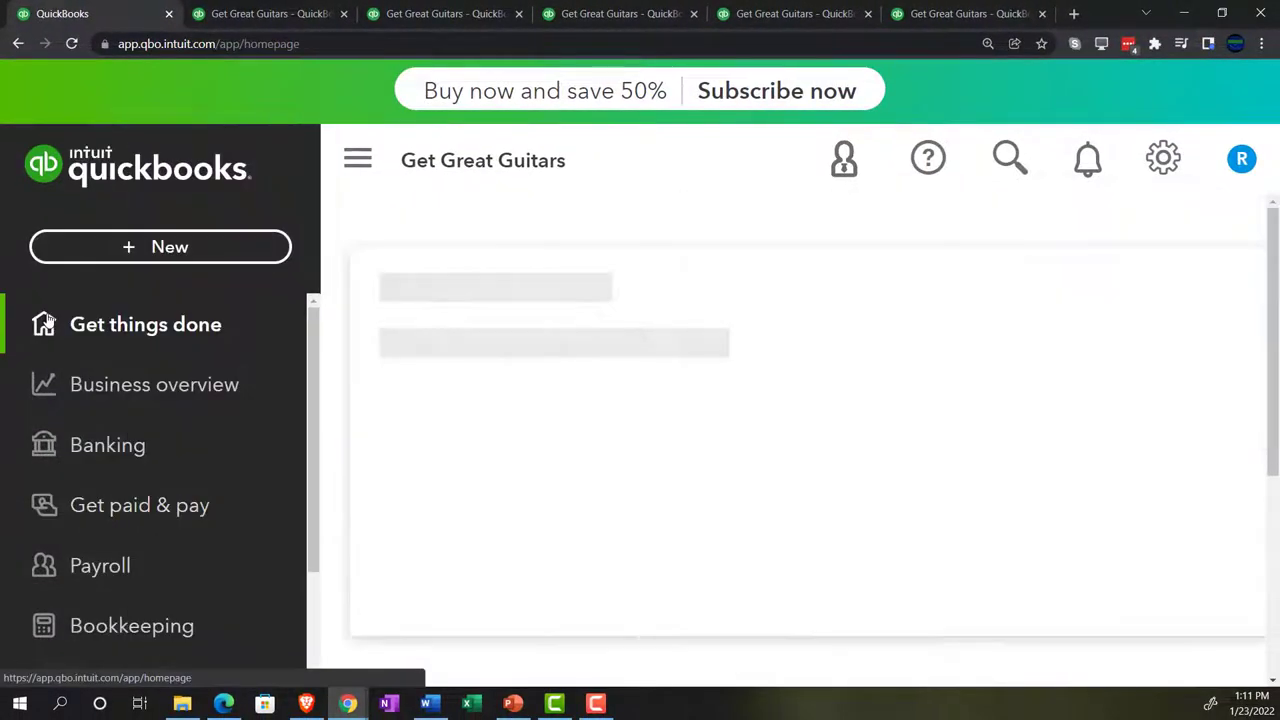
pyautogui.hotkey('ctrl', '-')
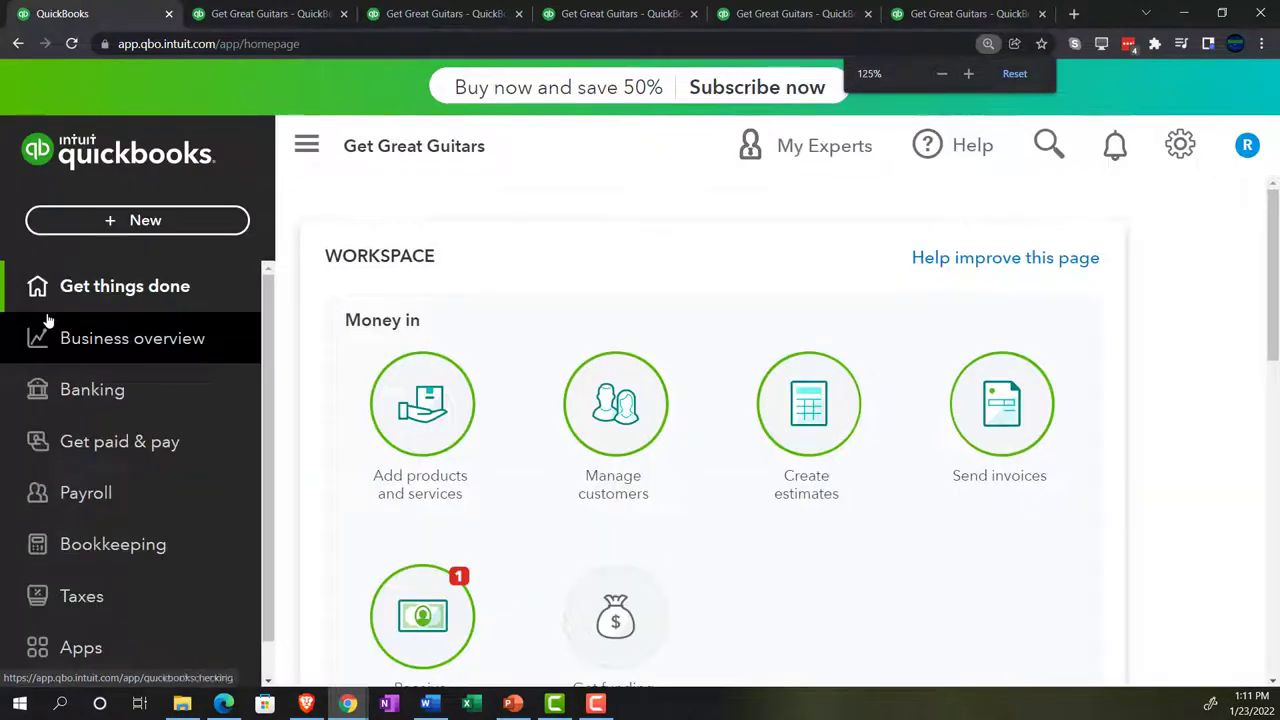
pyautogui.hotkey('ctrl', '-')
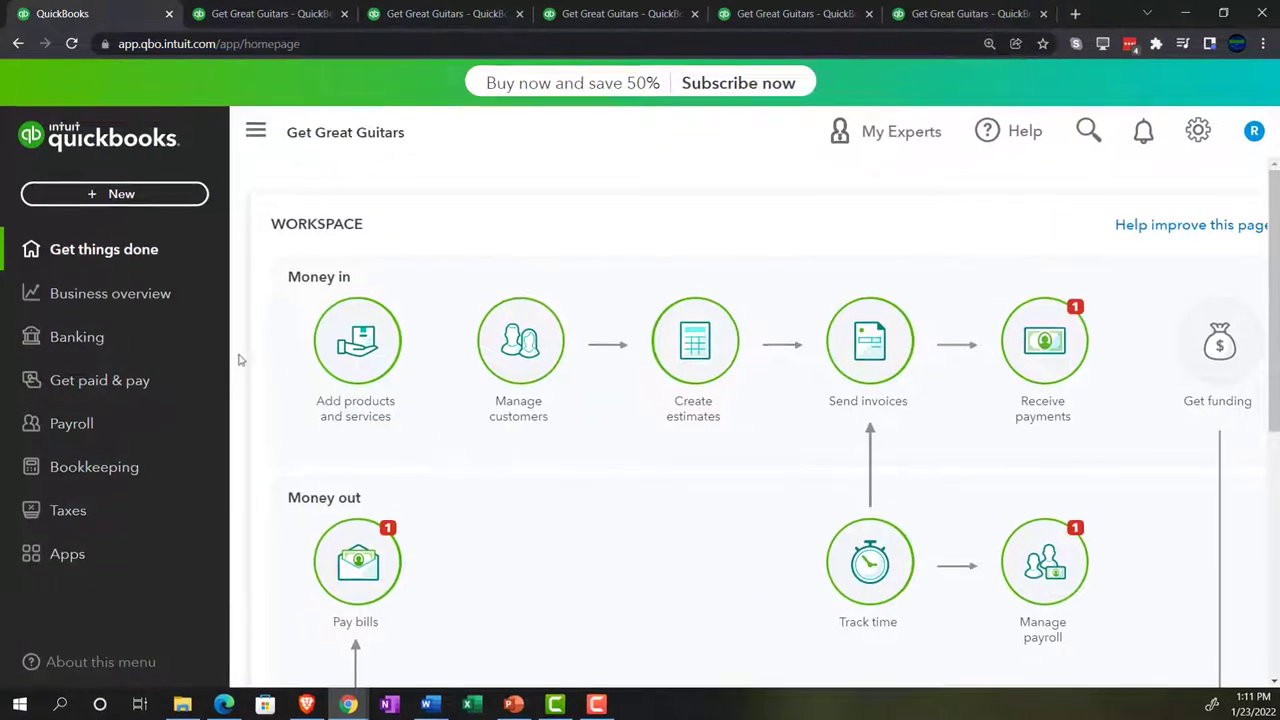
# Open the Reports page in the business overview, and compare its location with the Sample Company's navigation in the Edge window
pyautogui.click(100, 301)
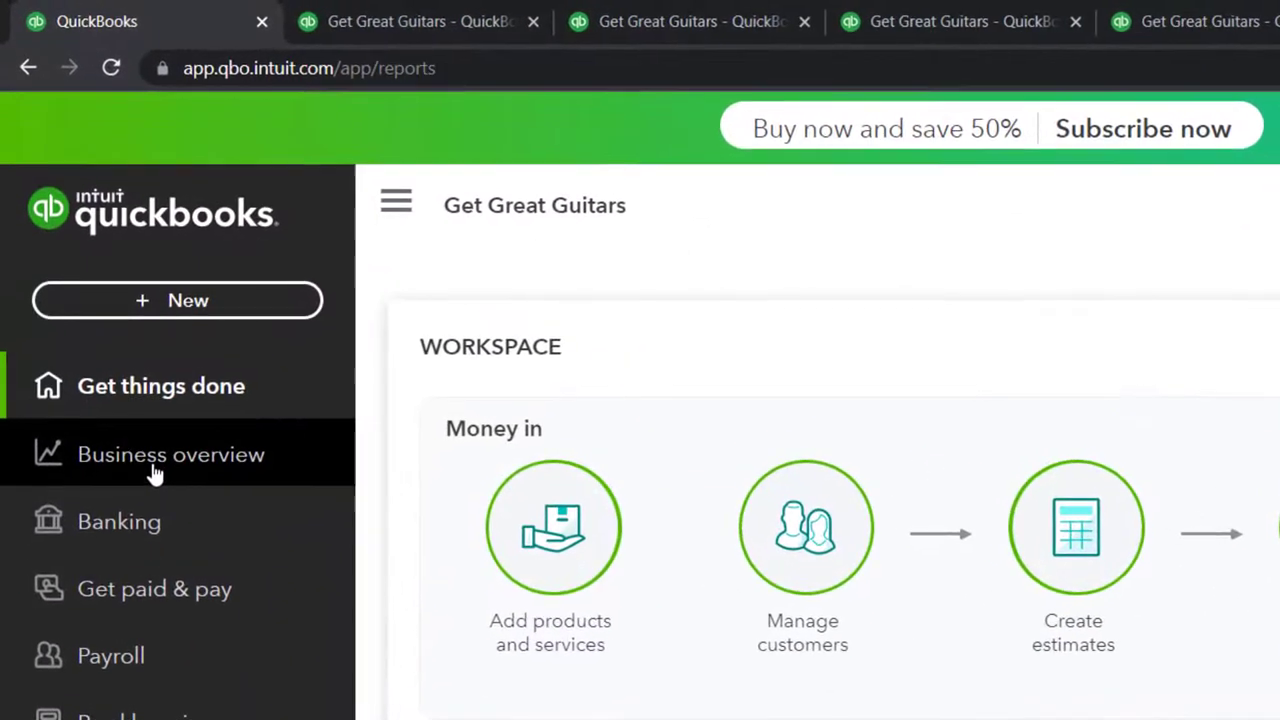
pyautogui.click(155, 474)
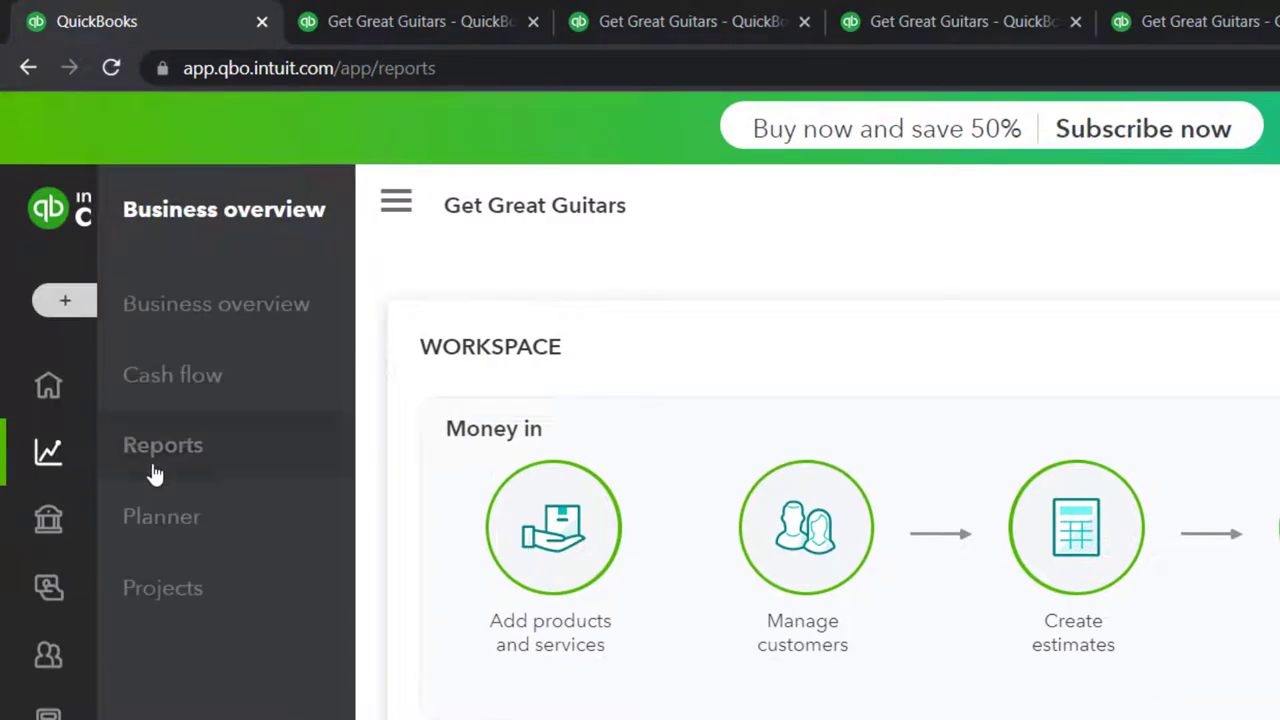
pyautogui.click(152, 452)
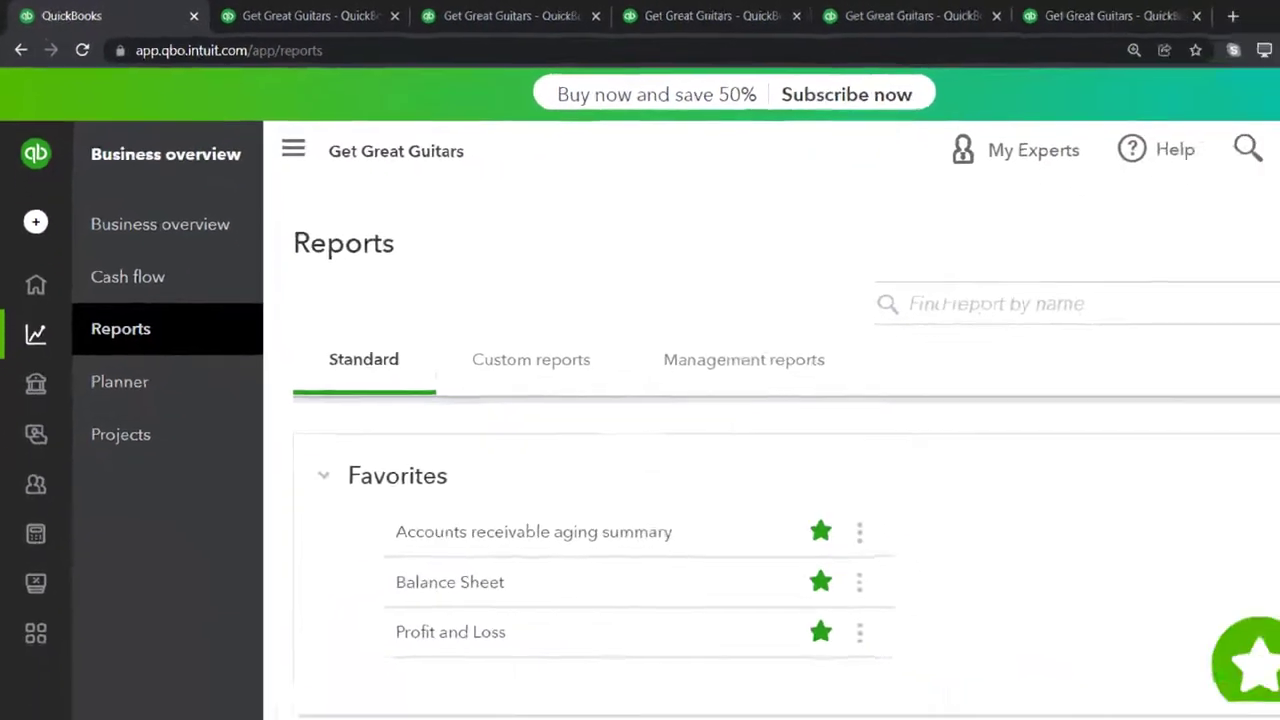
pyautogui.click(225, 703)
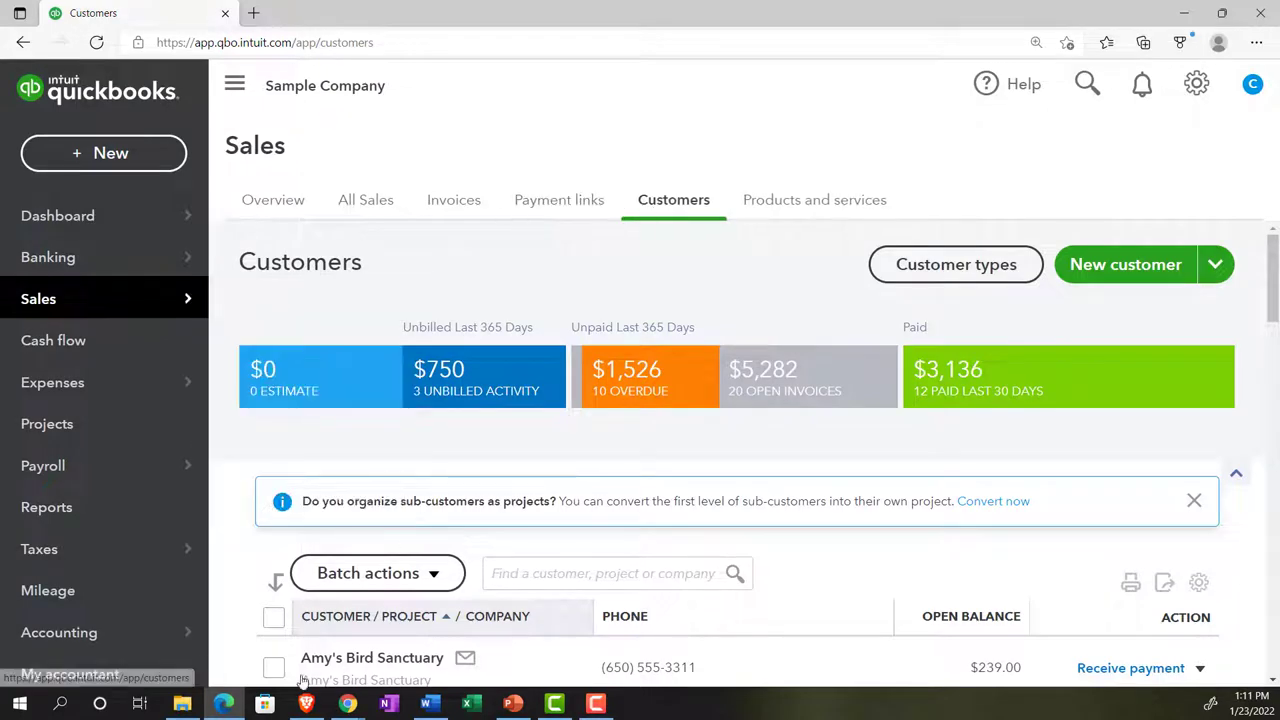
pyautogui.click(224, 703)
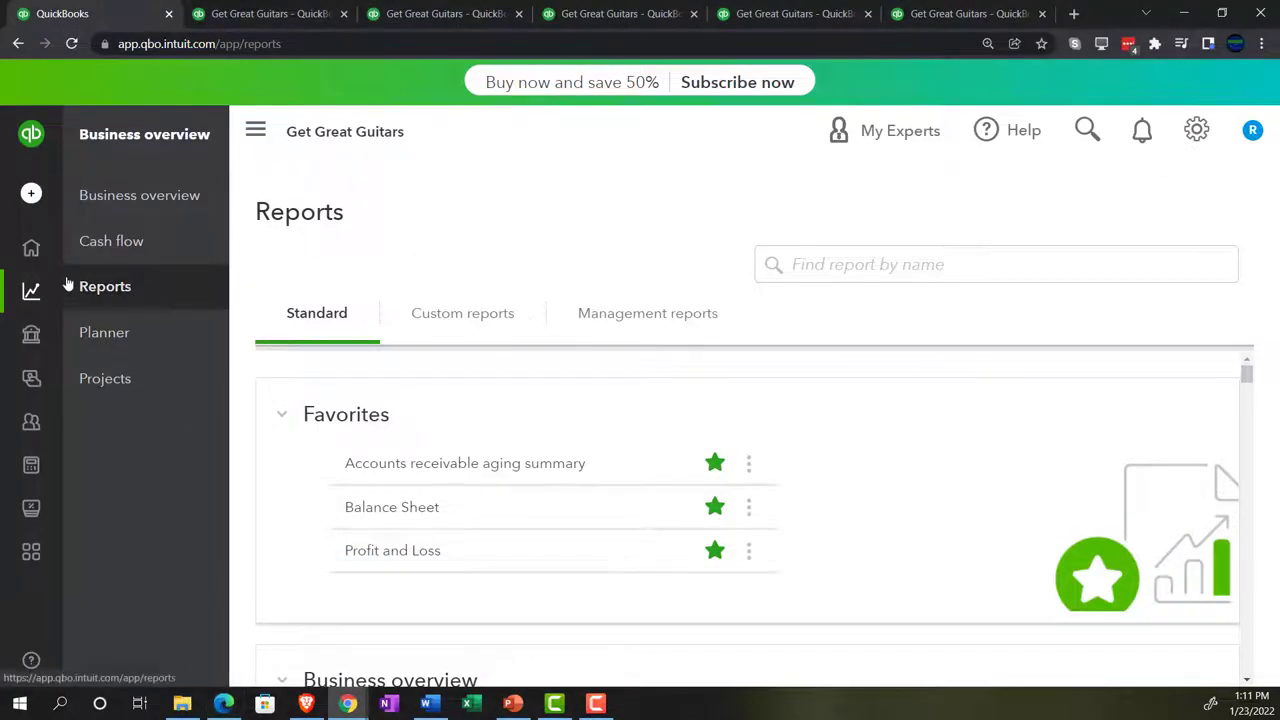
# Open the Jones Guitars record from the customer list and examine its invoice transactions
pyautogui.moveTo(35, 251)
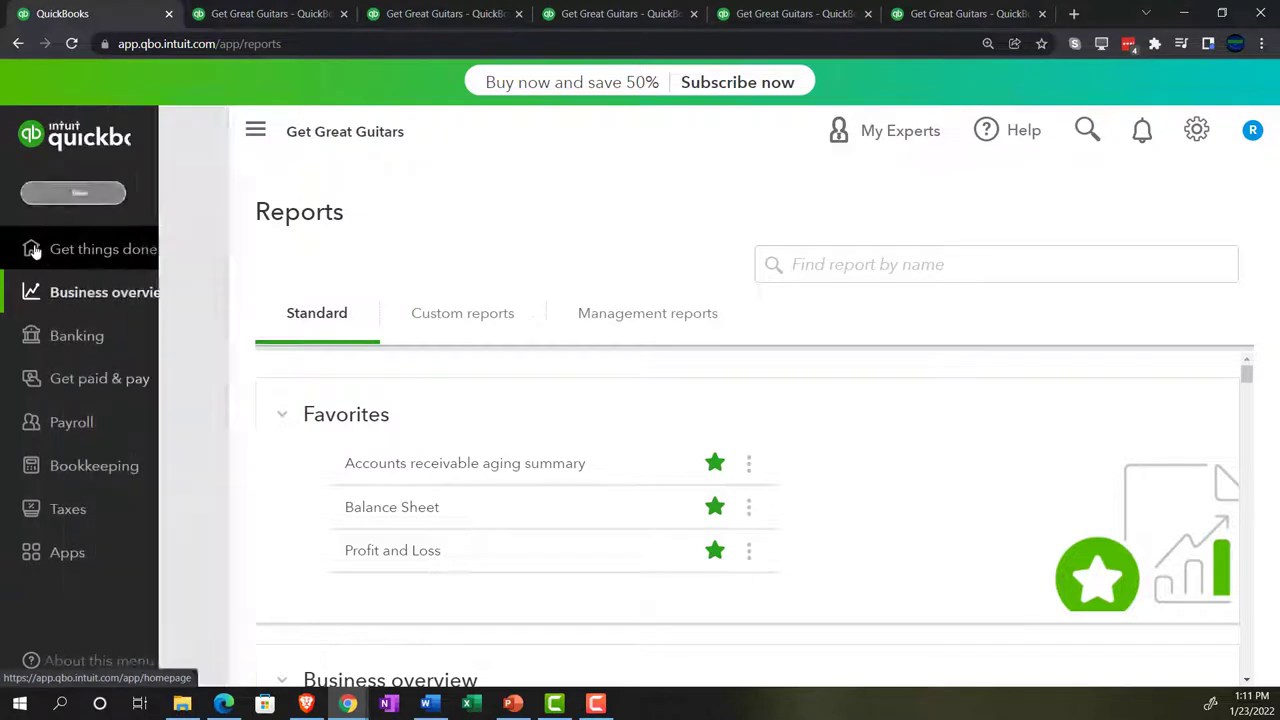
pyautogui.click(73, 383)
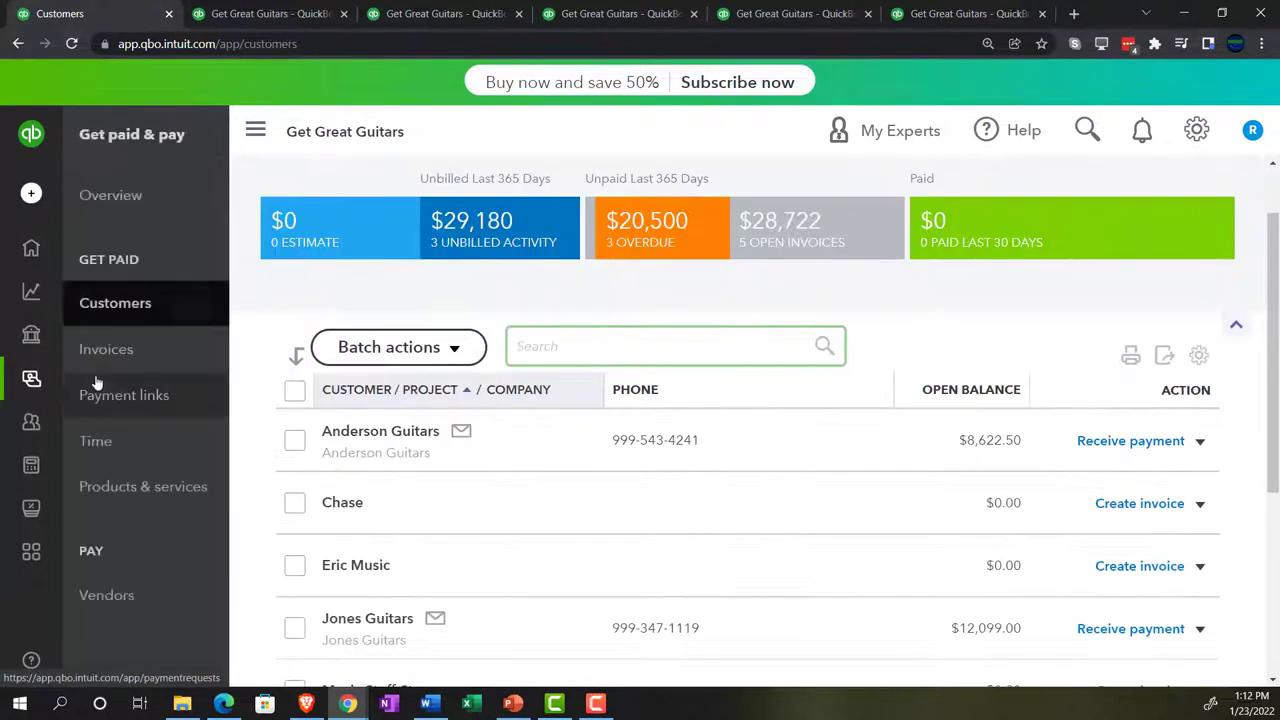
pyautogui.click(100, 316)
pyautogui.scroll(-1, 366, 515)
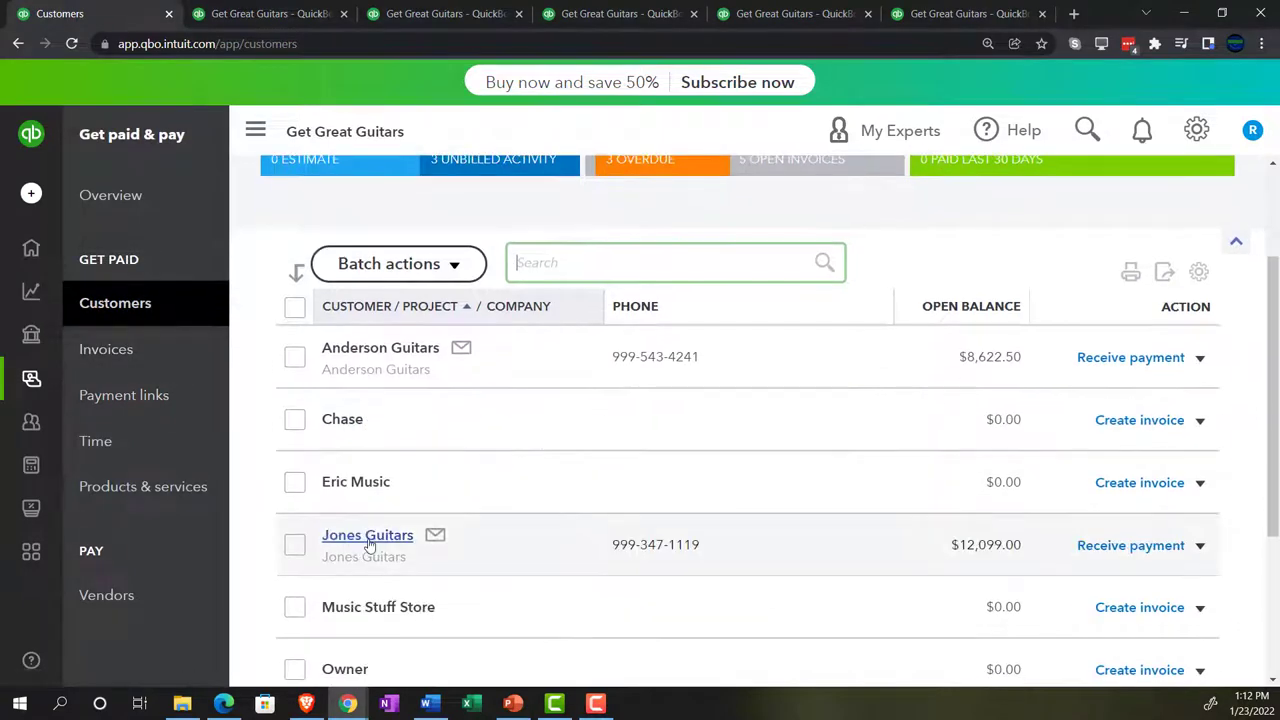
pyautogui.click(367, 536)
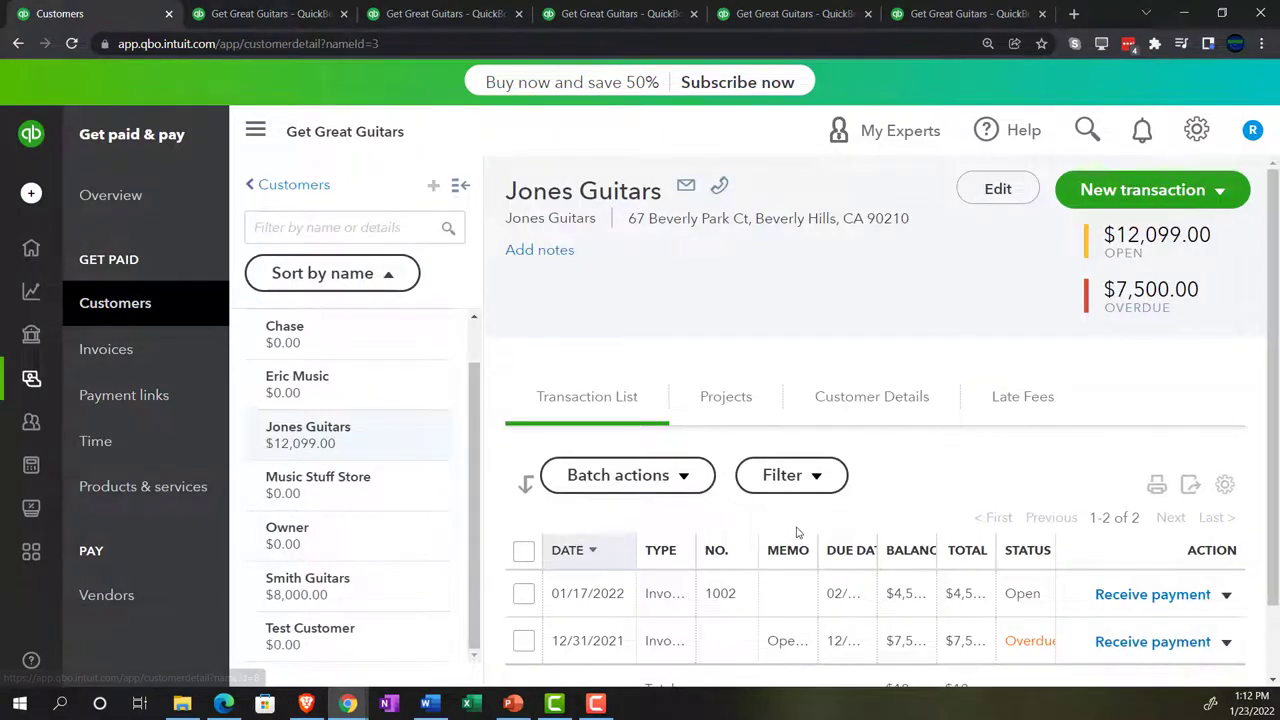
pyautogui.scroll(-1, 797, 532)
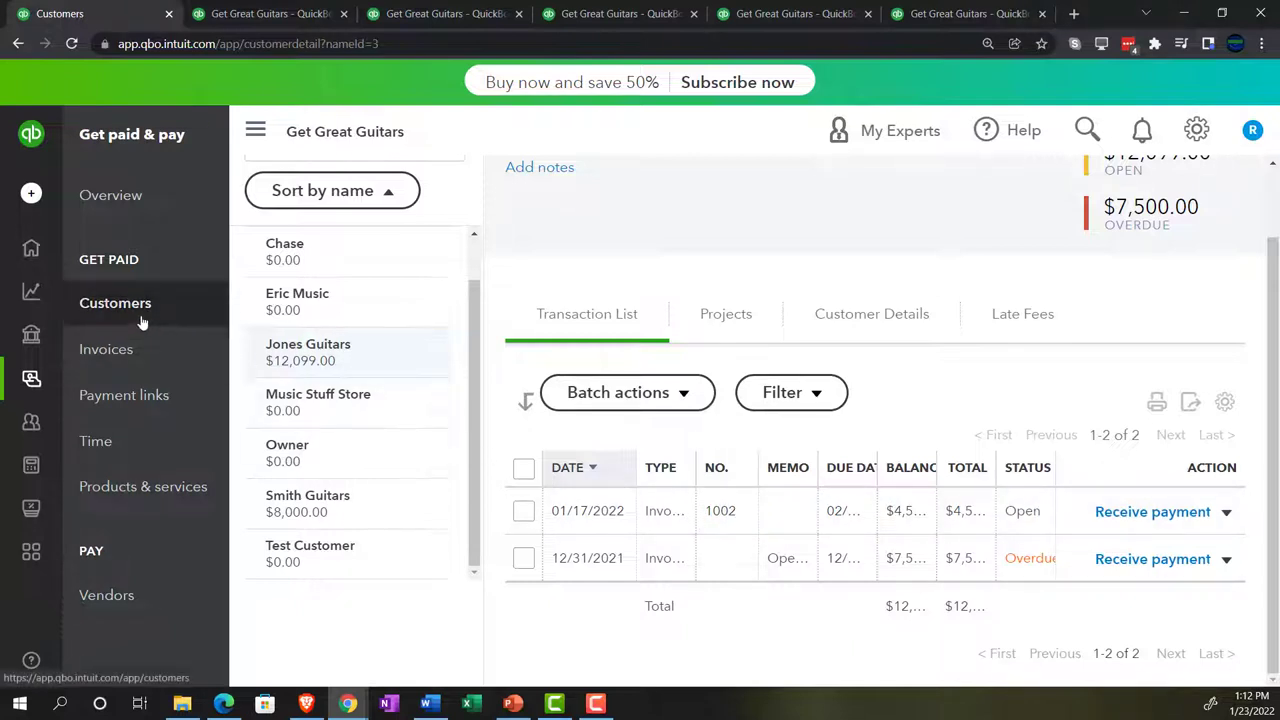
# Open the All Sales list in the bookkeeping transactions and collapse the navigation menu
pyautogui.moveTo(31, 466)
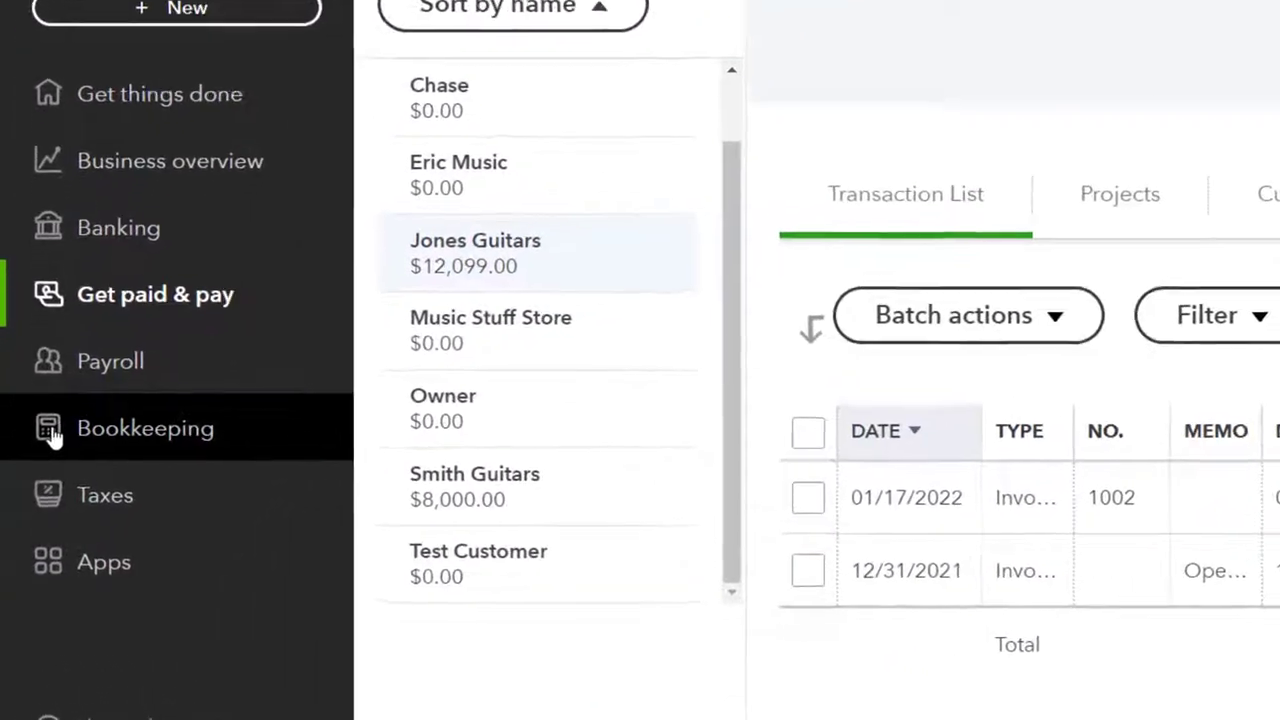
pyautogui.click(35, 460)
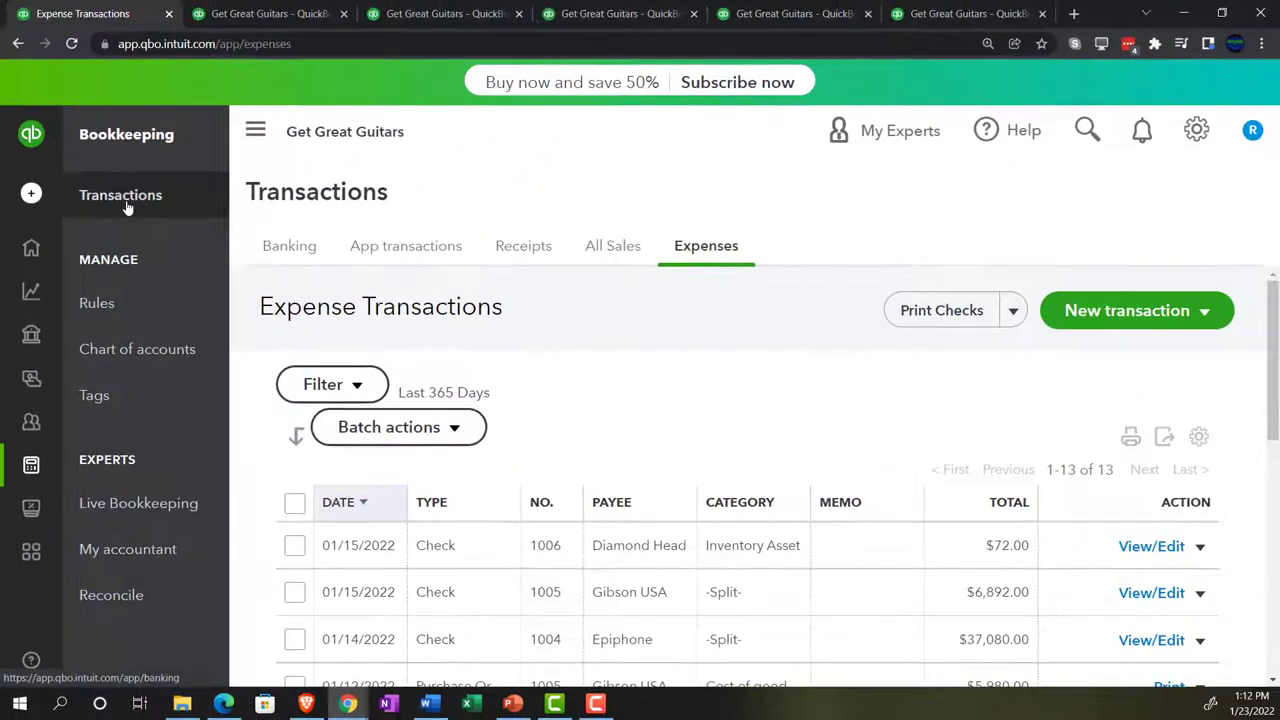
pyautogui.click(122, 199)
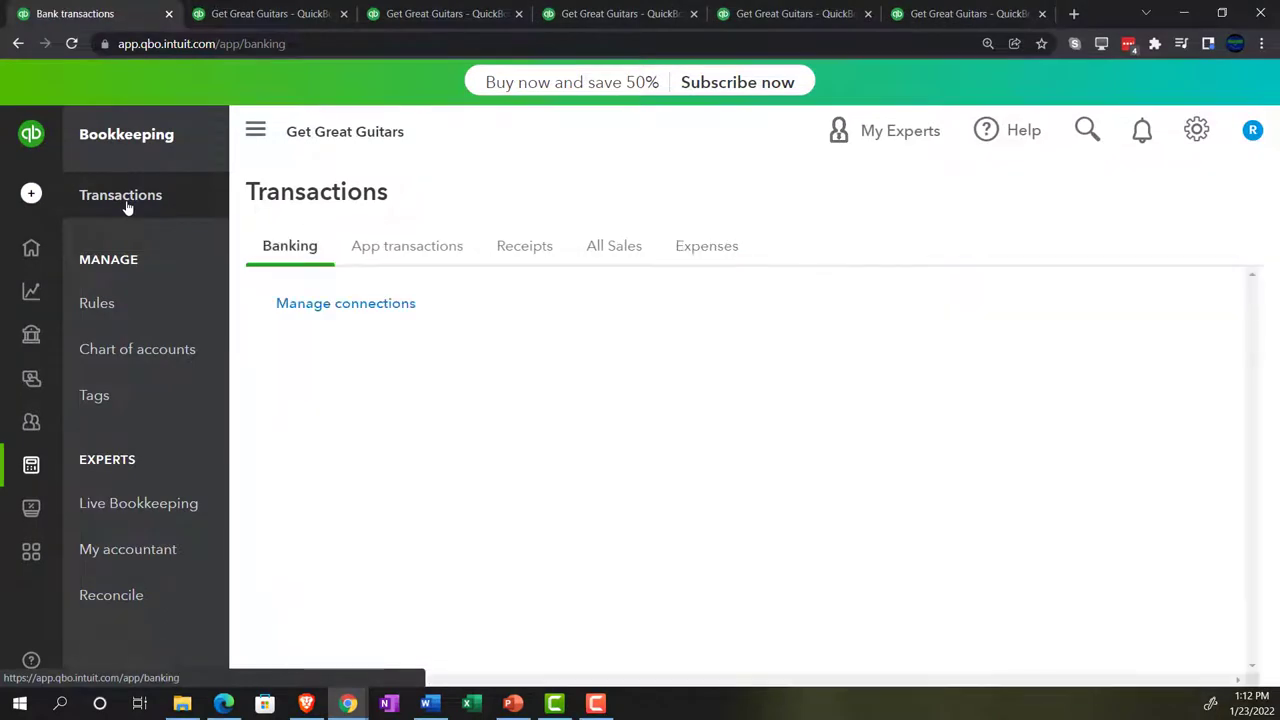
pyautogui.click(612, 249)
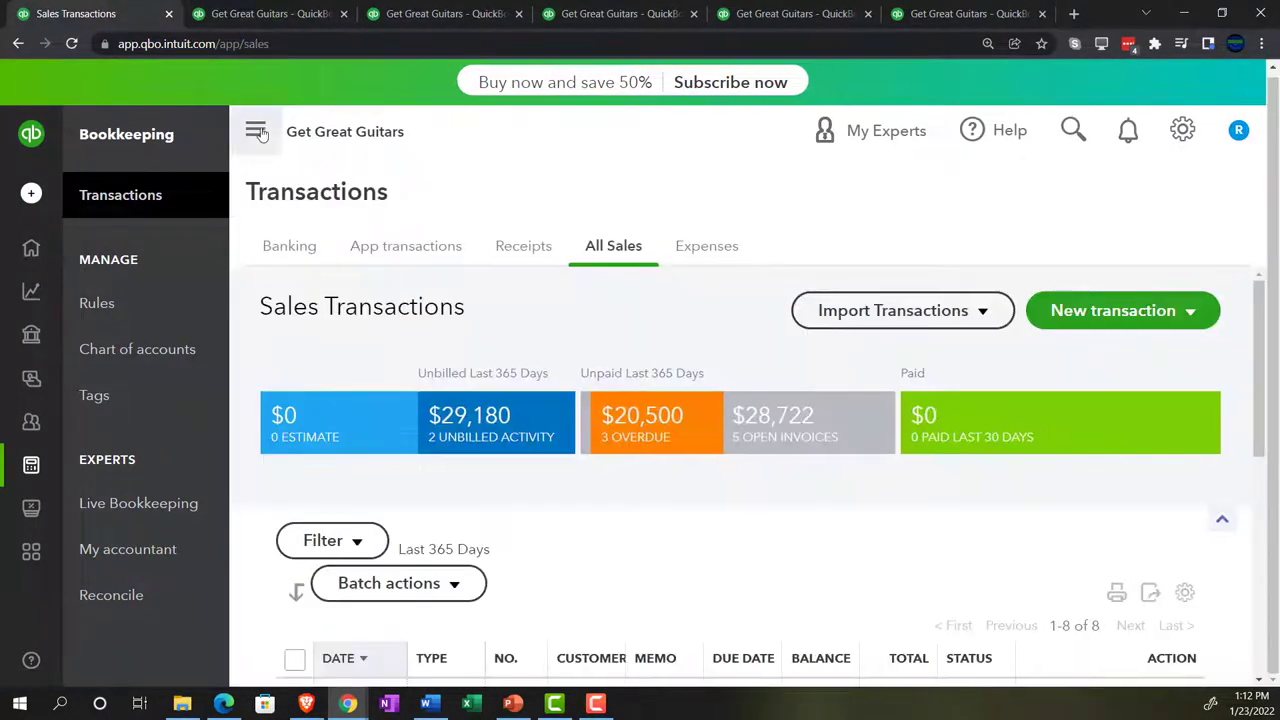
pyautogui.click(233, 135)
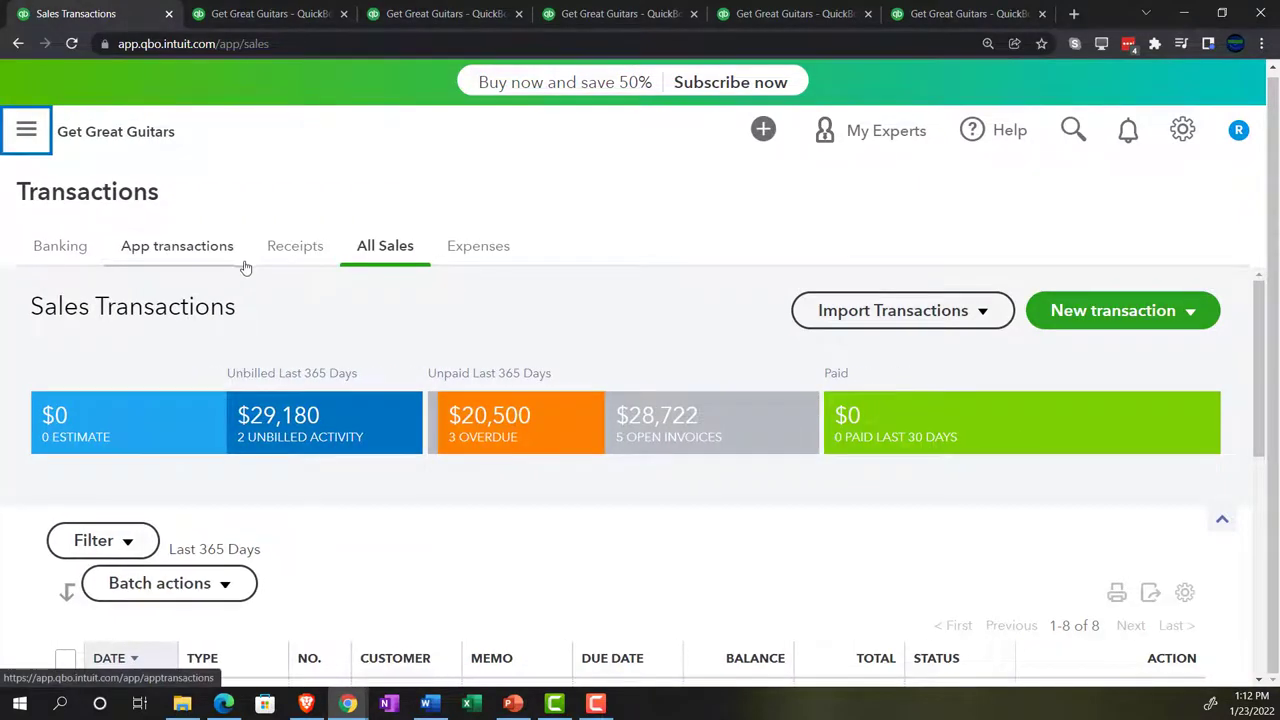
# Filter the sales transactions to type Invoices with status Open and review the resulting invoice list
pyautogui.scroll(-2, 245, 300)
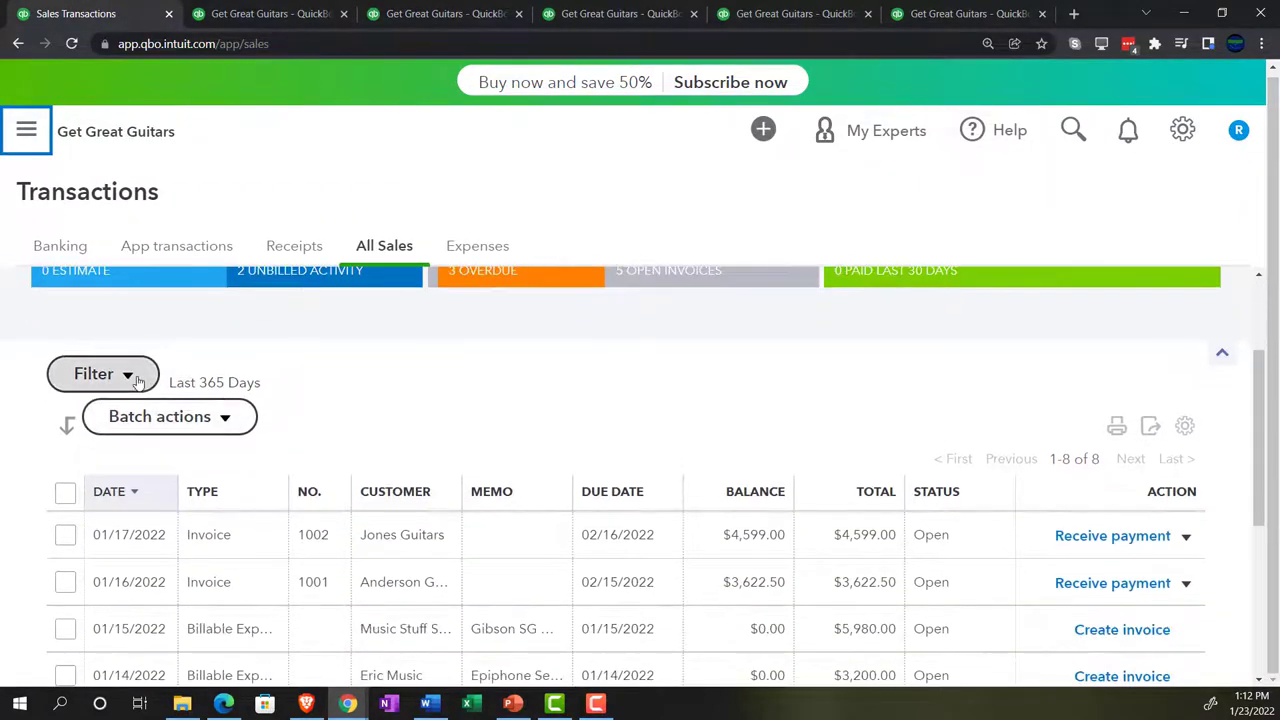
pyautogui.click(138, 380)
pyautogui.click(214, 455)
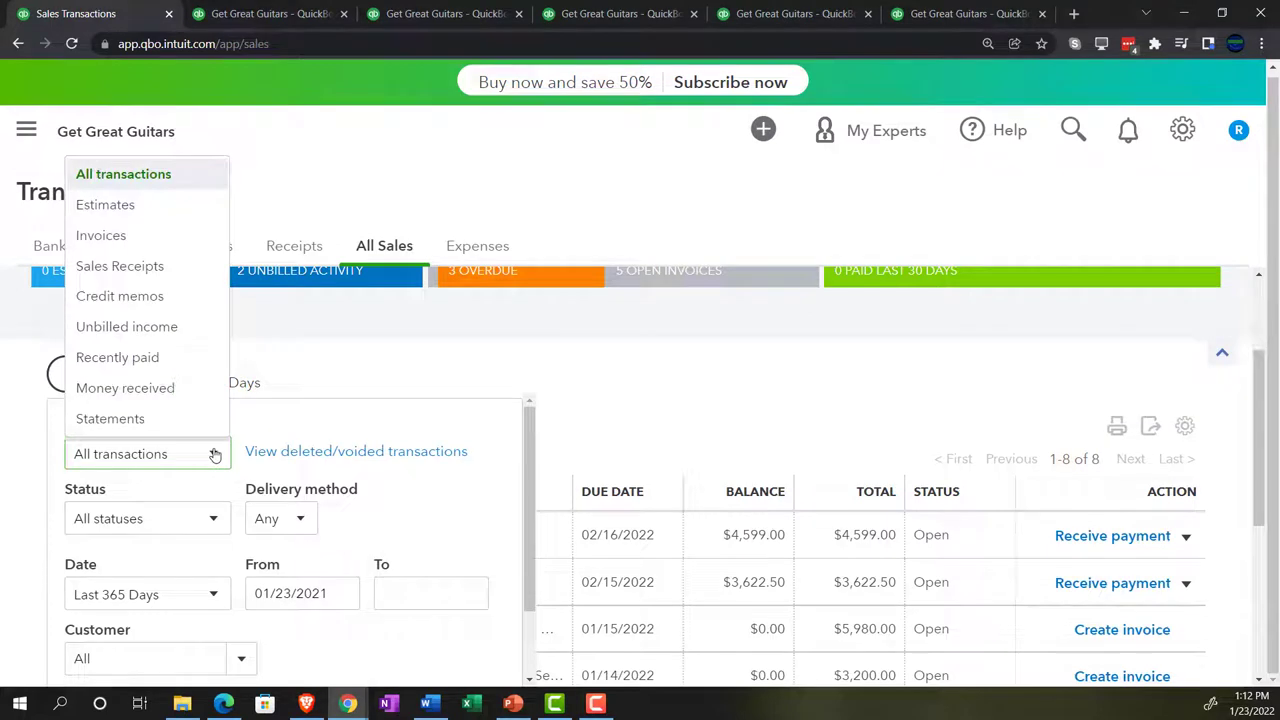
pyautogui.click(101, 235)
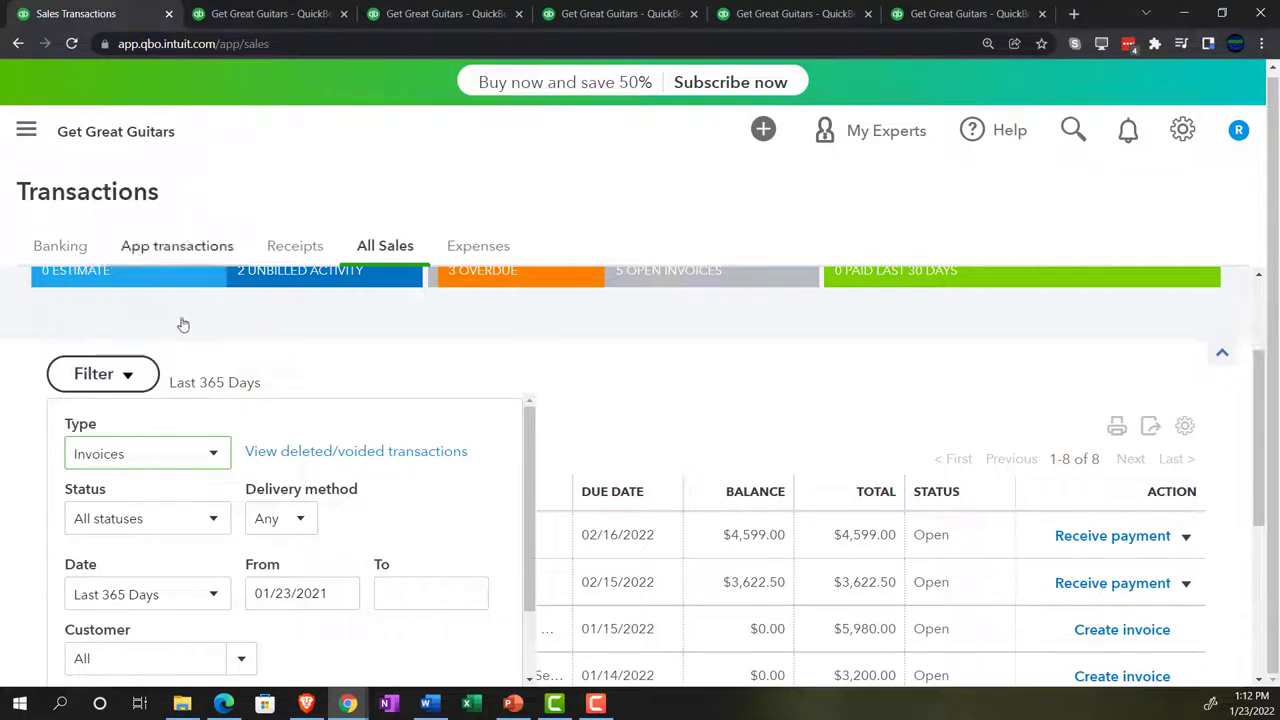
pyautogui.click(214, 519)
pyautogui.click(171, 591)
pyautogui.scroll(-1, 303, 548)
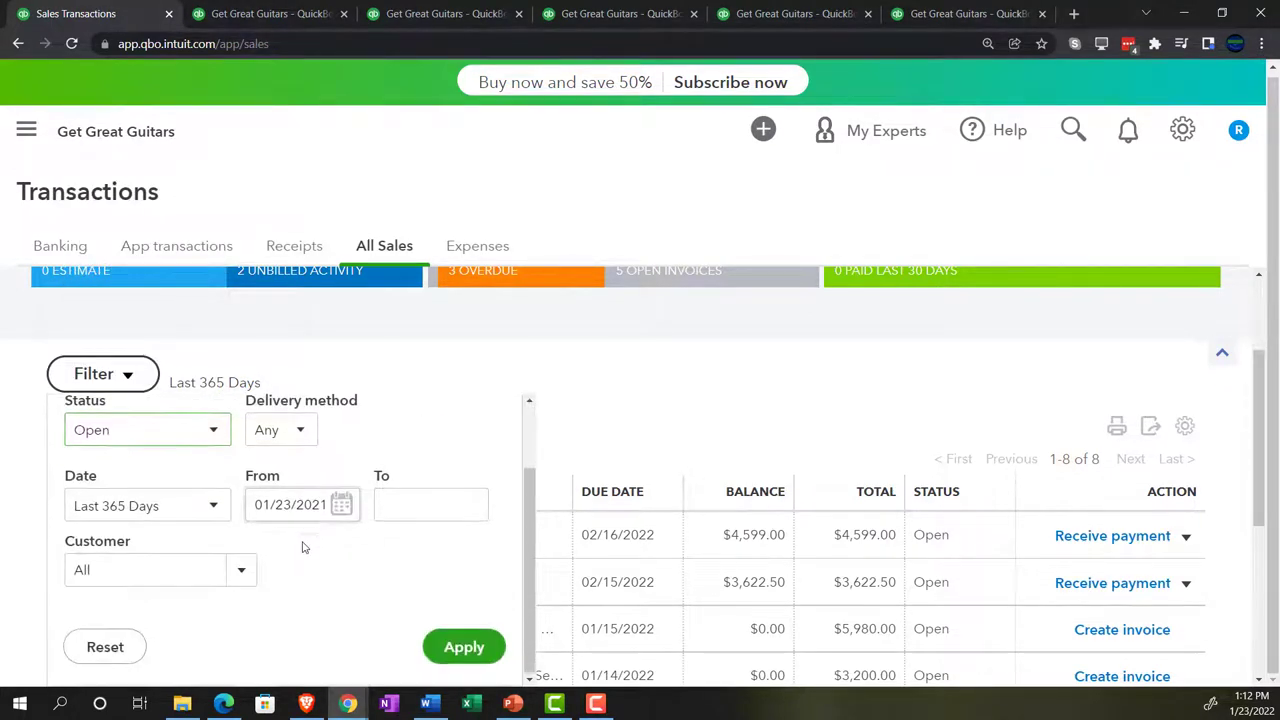
pyautogui.click(462, 645)
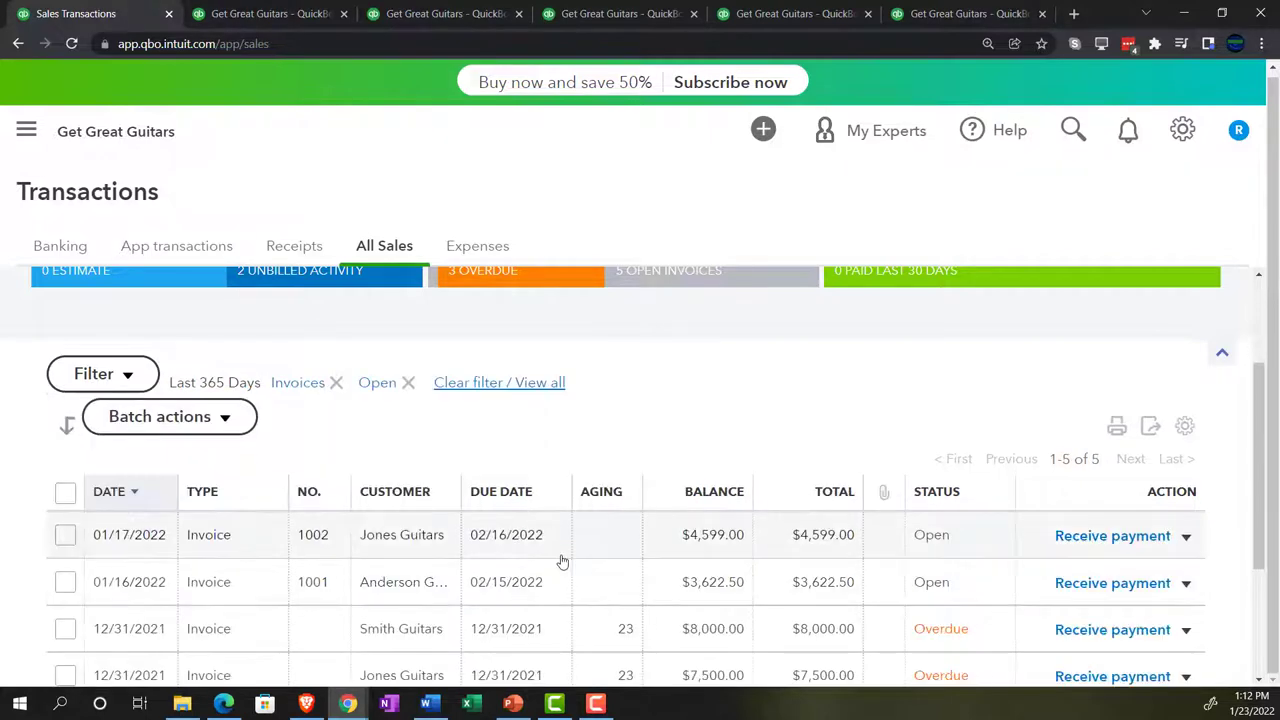
pyautogui.scroll(-1, 563, 562)
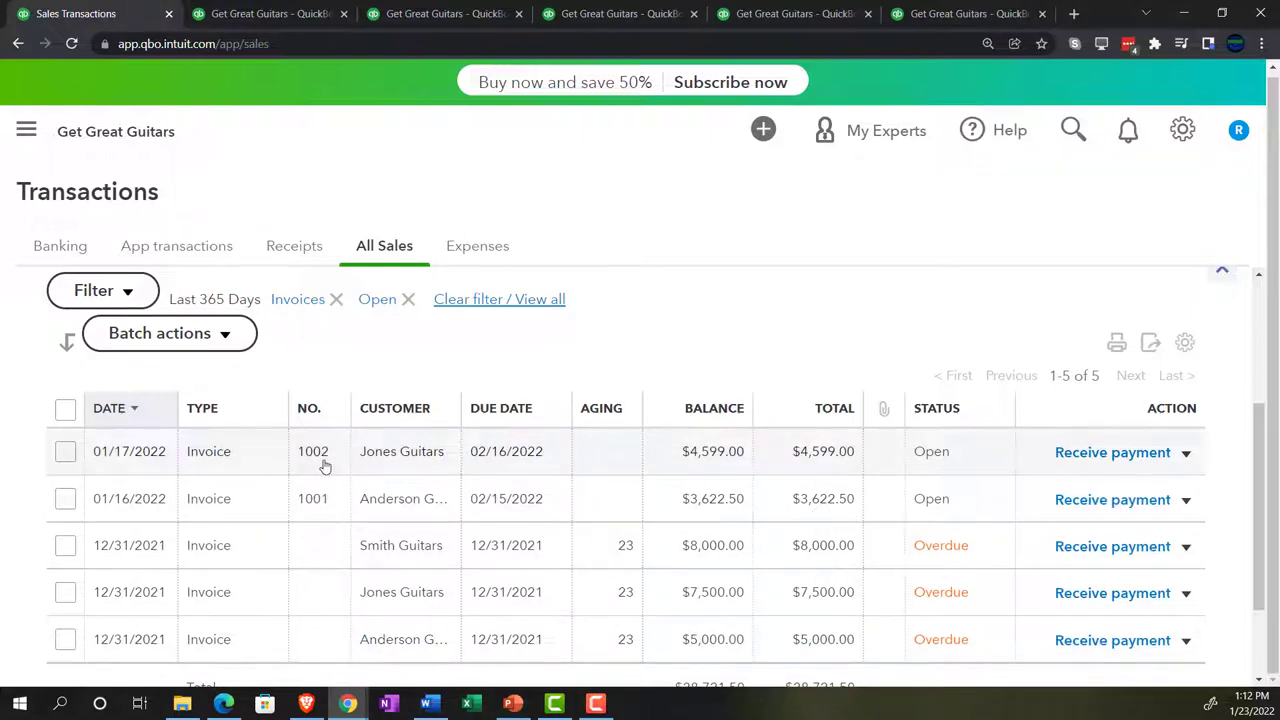
# Switch to the Sample Company in Edge, view its All Sales list, and return to the Get Great Guitars window
pyautogui.click(223, 705)
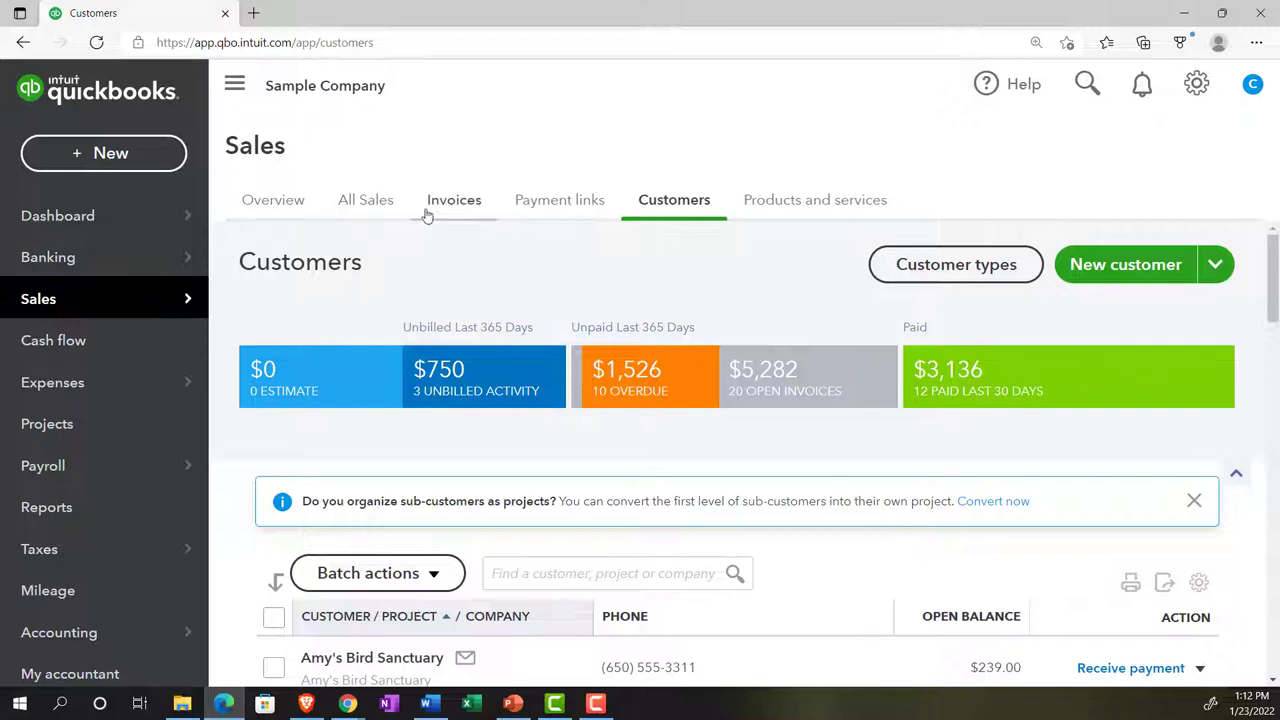
pyautogui.click(367, 205)
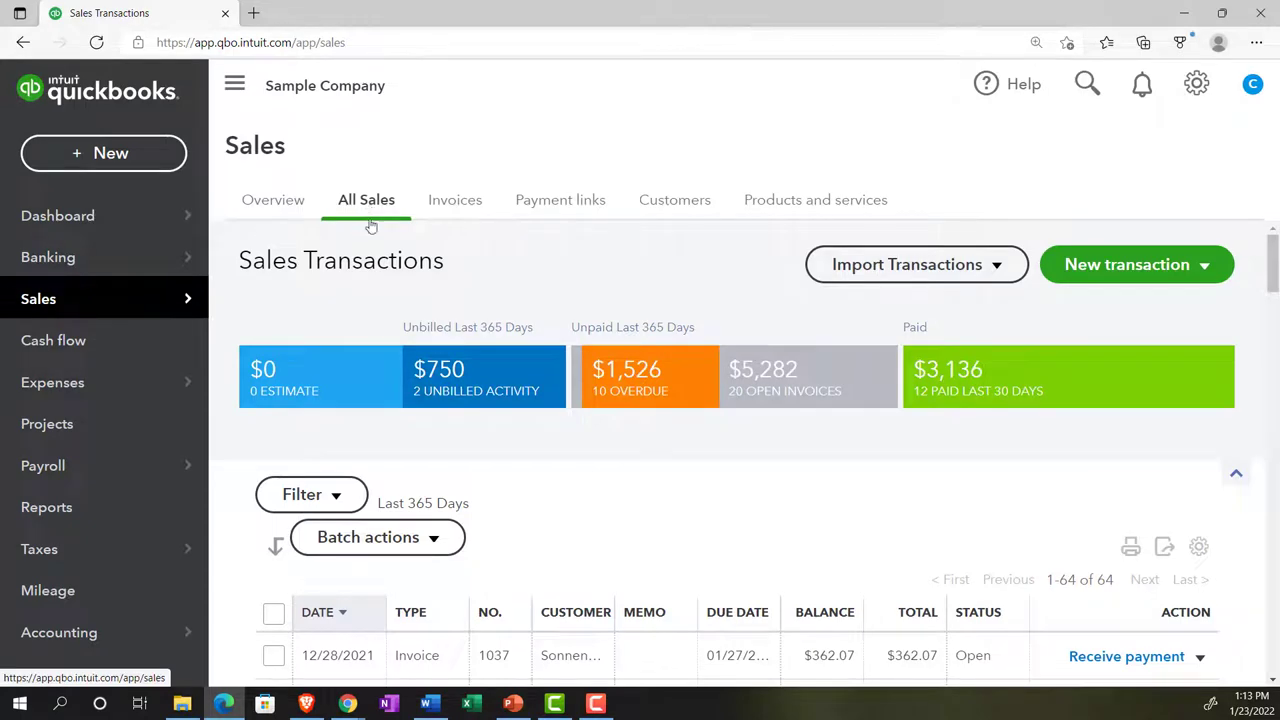
pyautogui.click(235, 708)
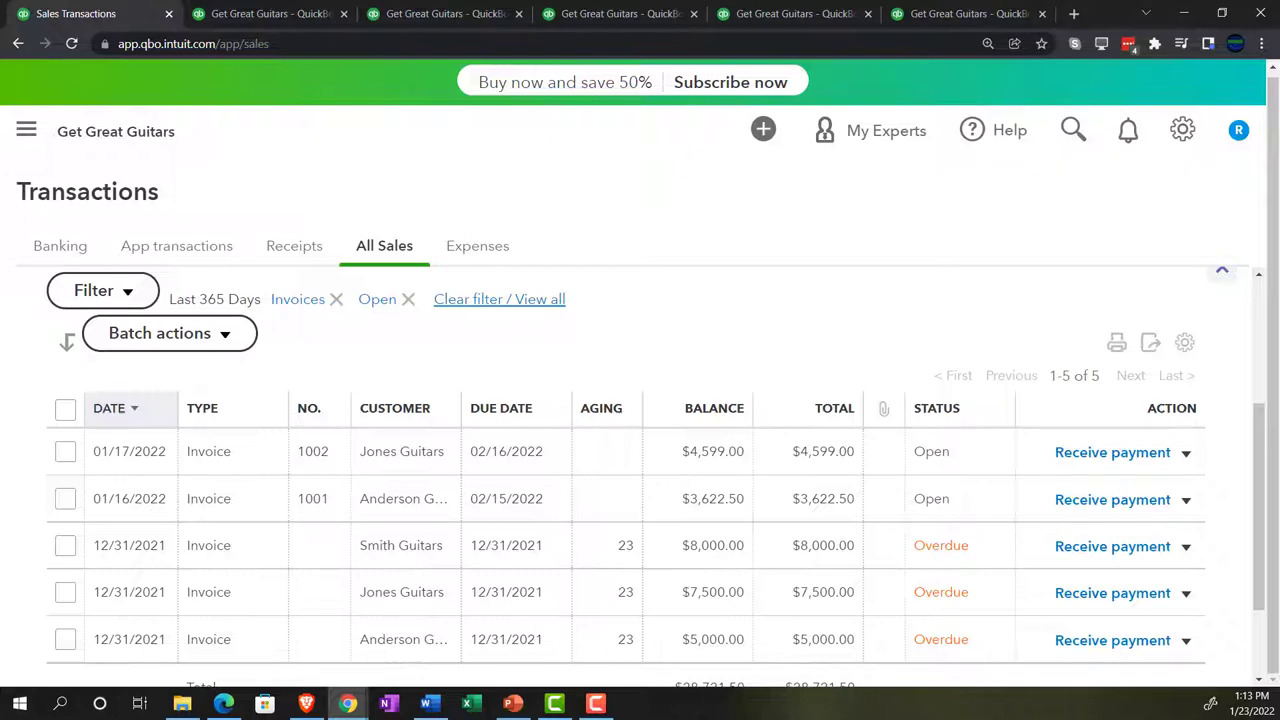
# Revisit the Customer Balance Detail report, and examine the accounts and totals on the December 31, 2022 Trial Balance
pyautogui.click(790, 13)
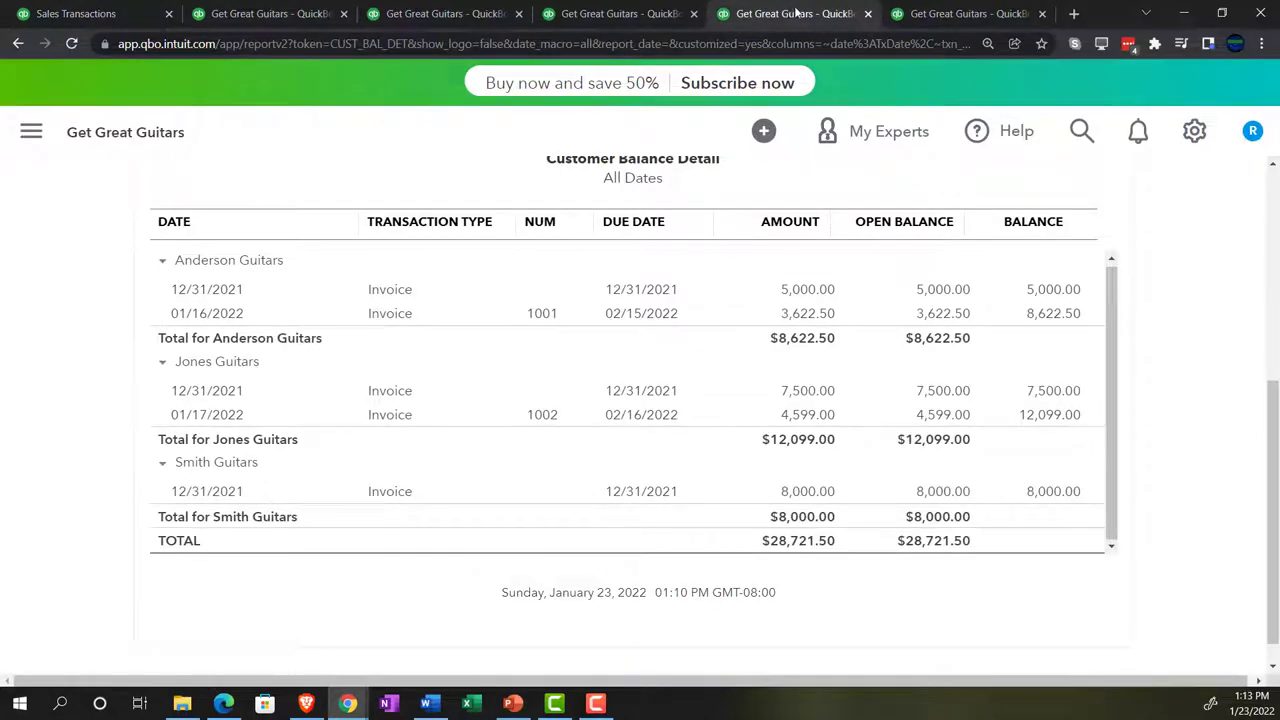
pyautogui.click(634, 9)
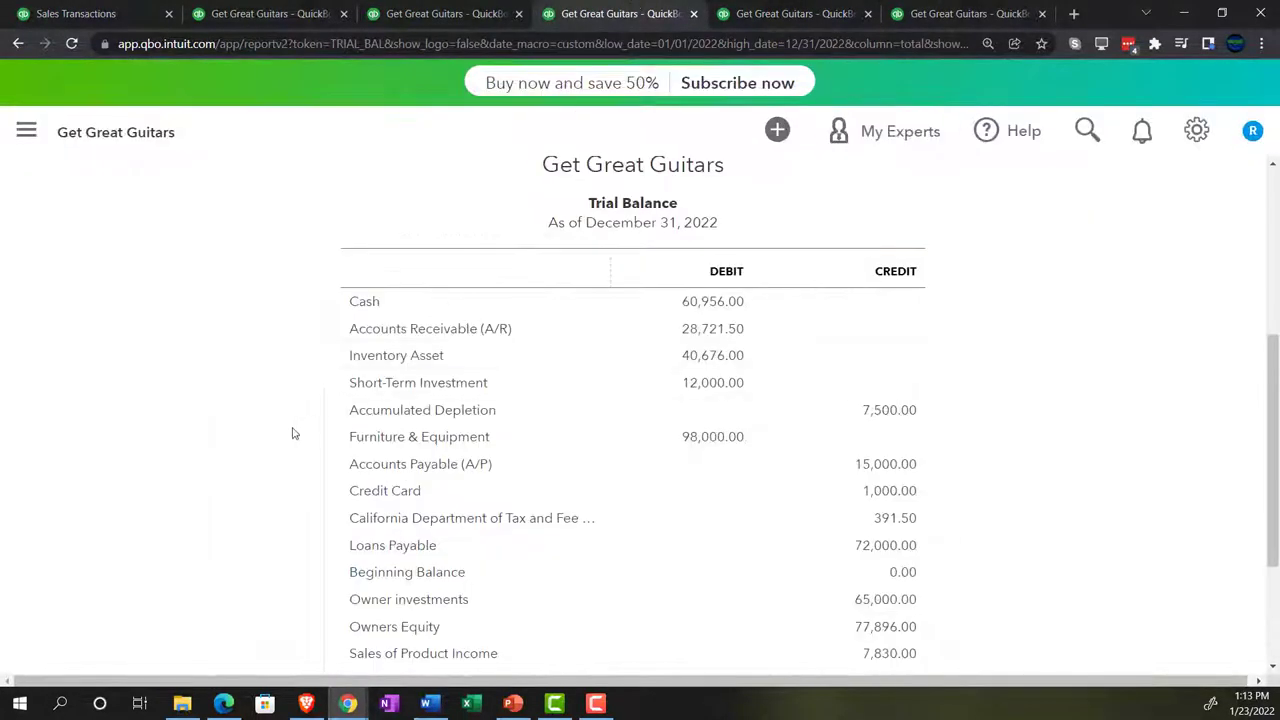
pyautogui.hotkey('ctrl', '+')
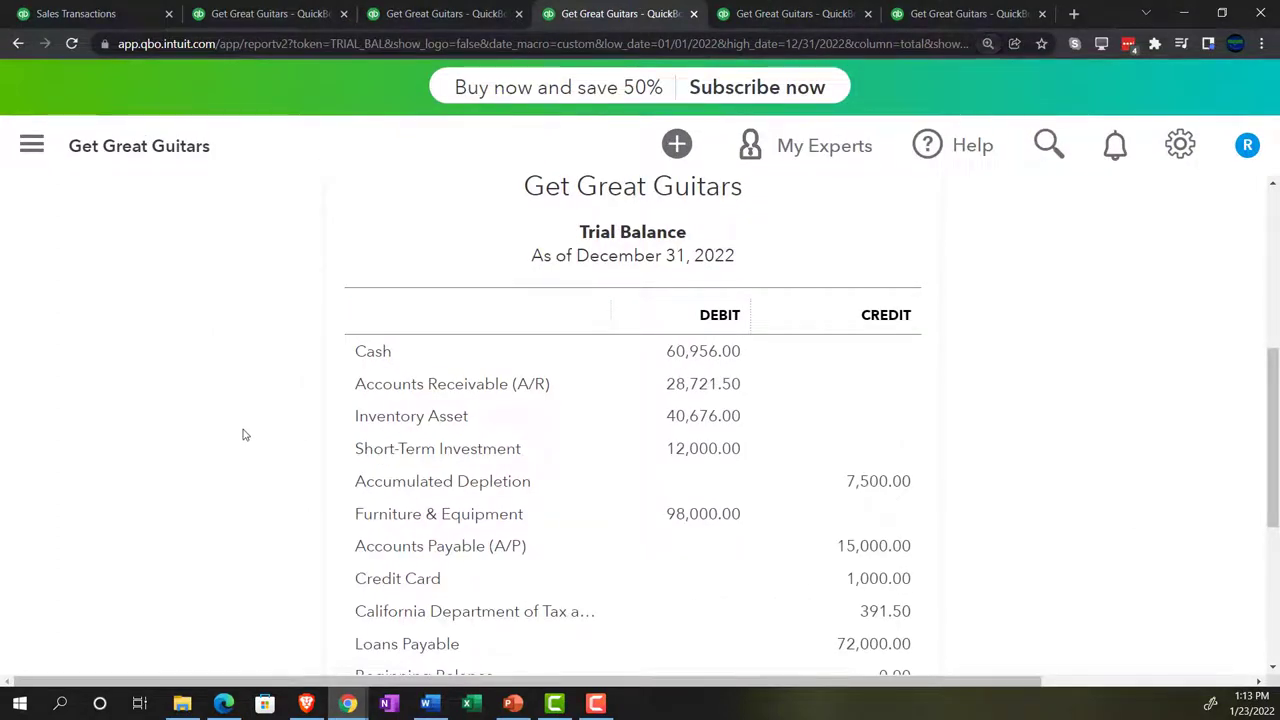
pyautogui.scroll(-1, 243, 434)
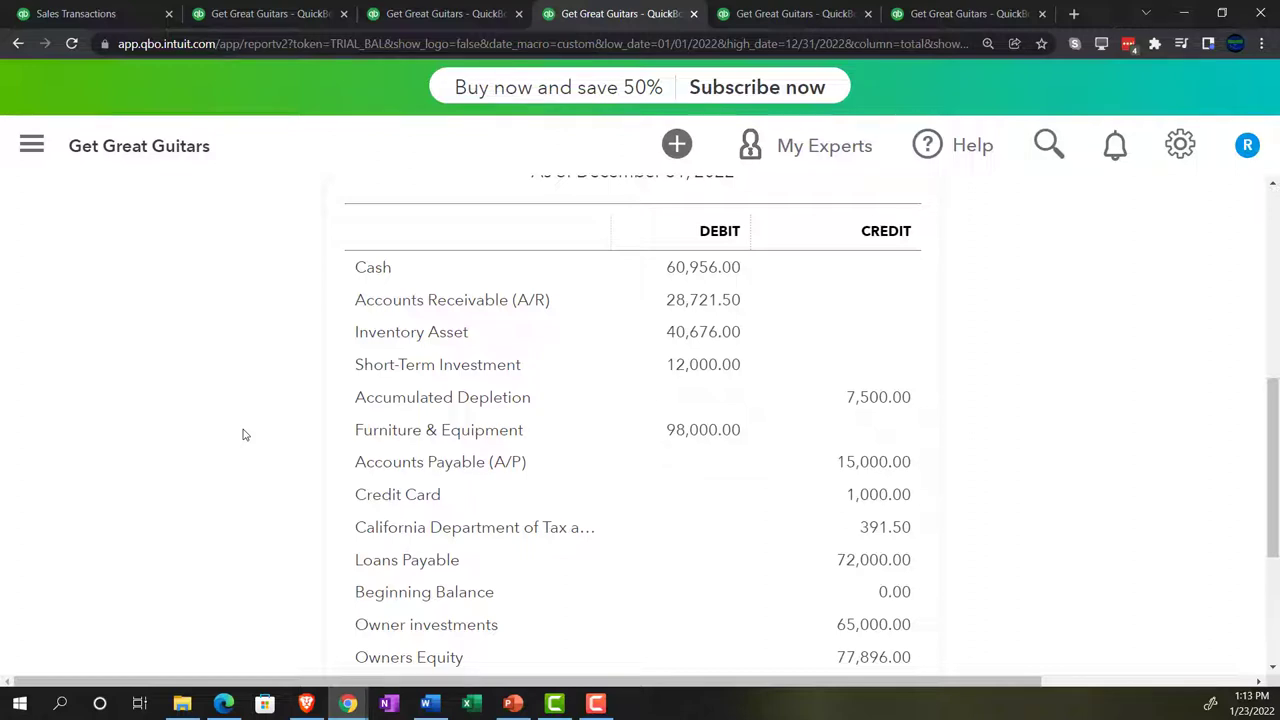
pyautogui.scroll(-2, 243, 434)
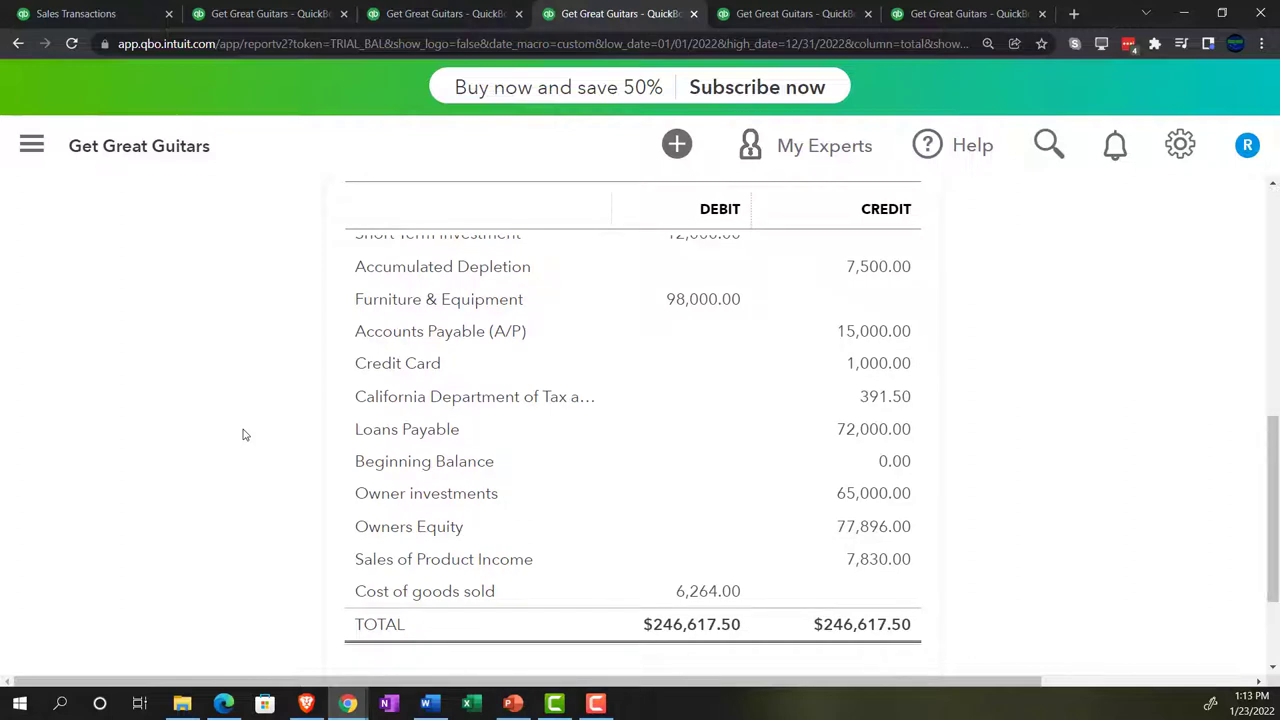
pyautogui.scroll(2, 243, 434)
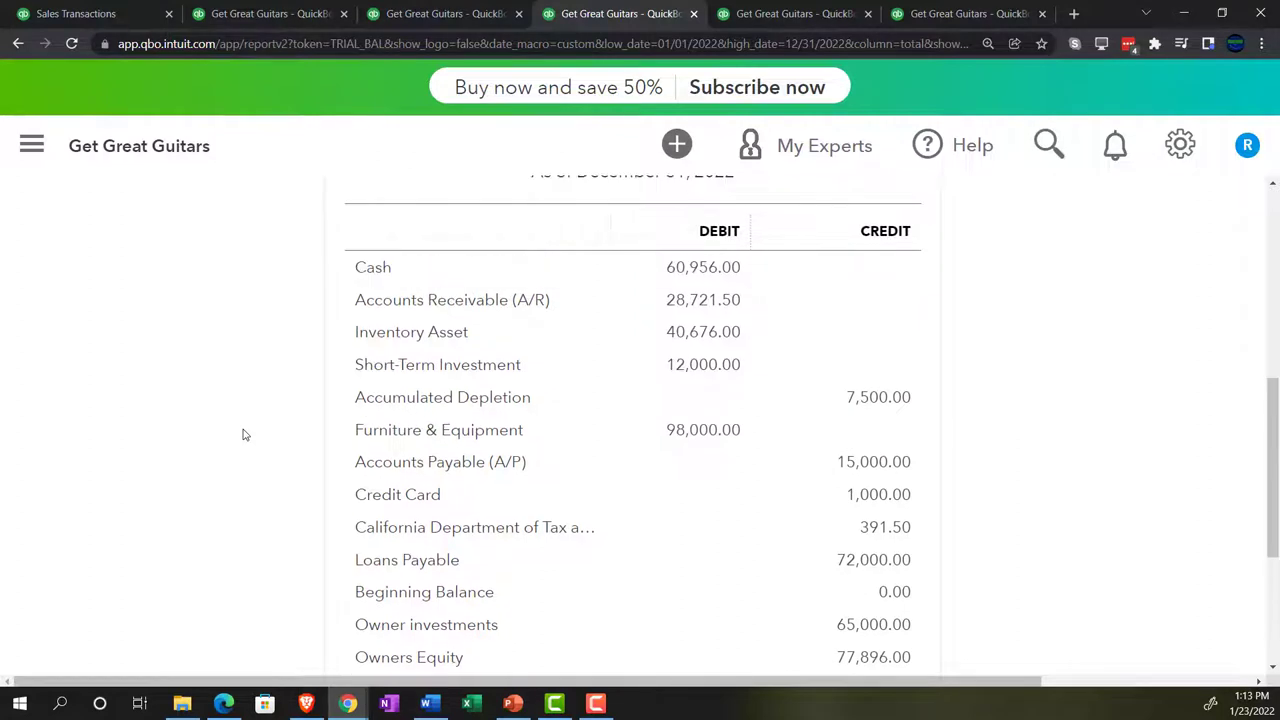